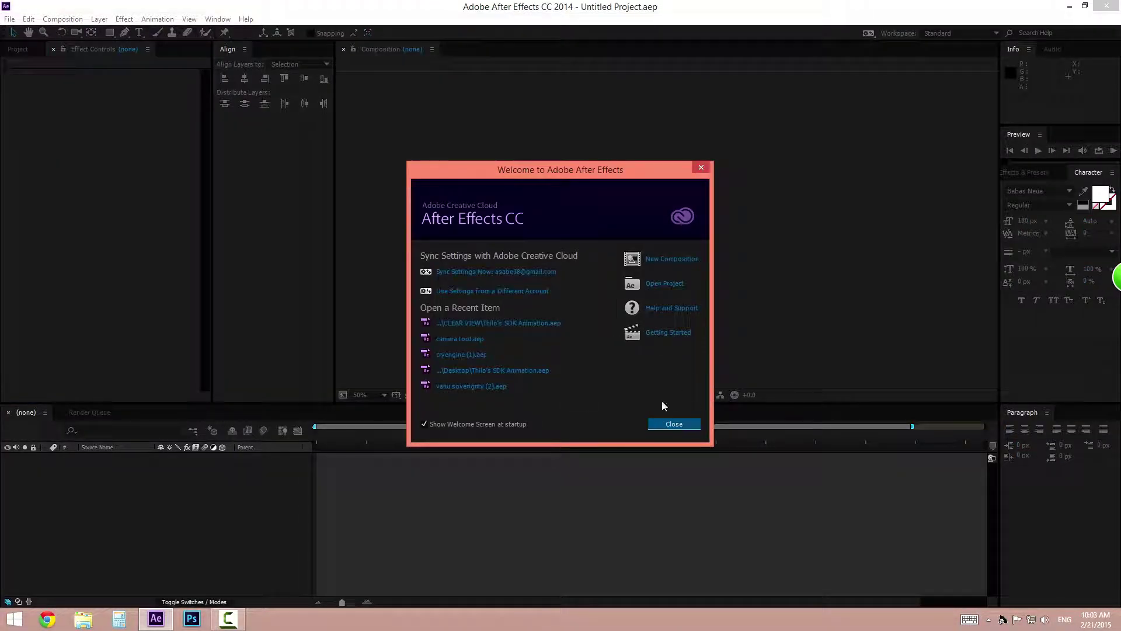
Step: Create a new composition named "Describing After Effects U.I."
left_click(671, 258)
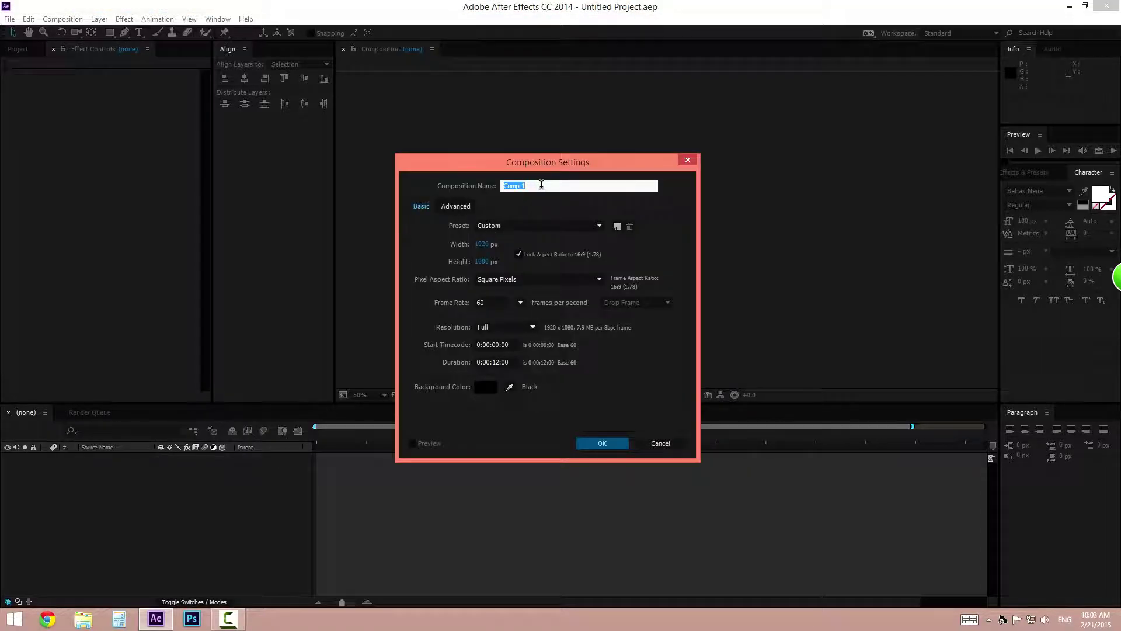
key("BackSpace")
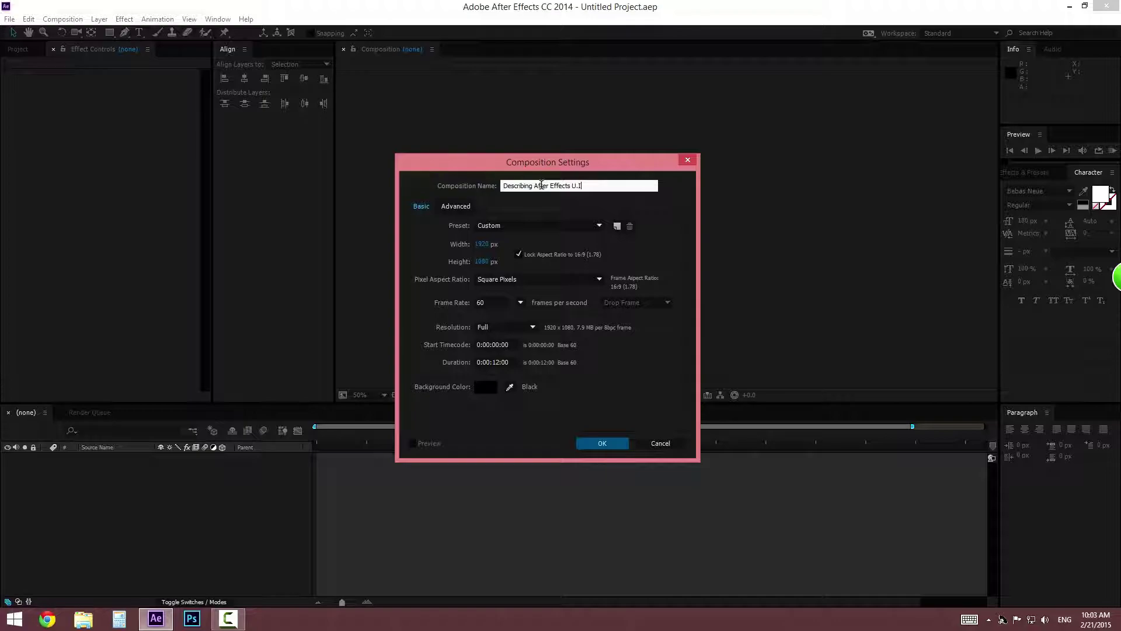
left_click(593, 440)
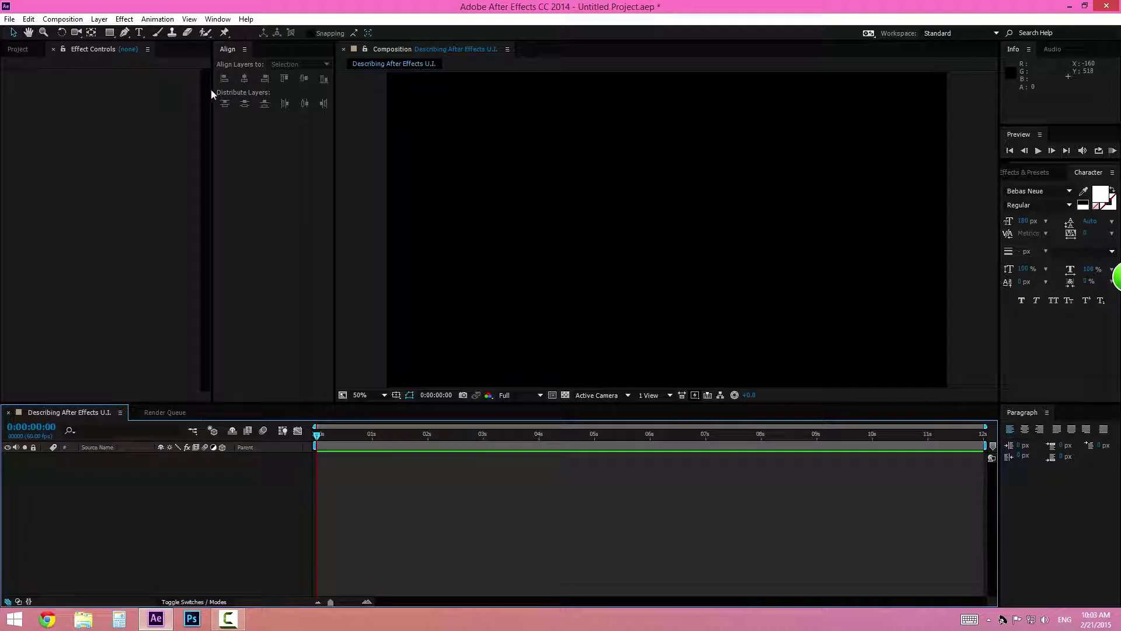
Step: Hide the Align panel from the workspace and bring the Project panel to the front
left_click(237, 53)
left_click(244, 49)
left_click(218, 19)
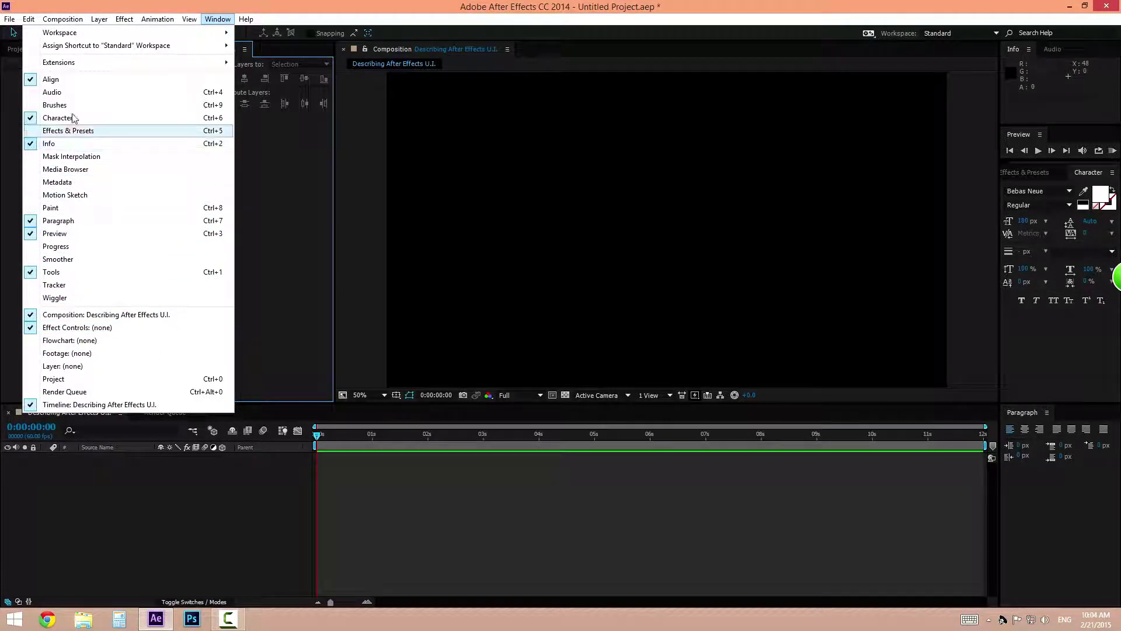
left_click(69, 79)
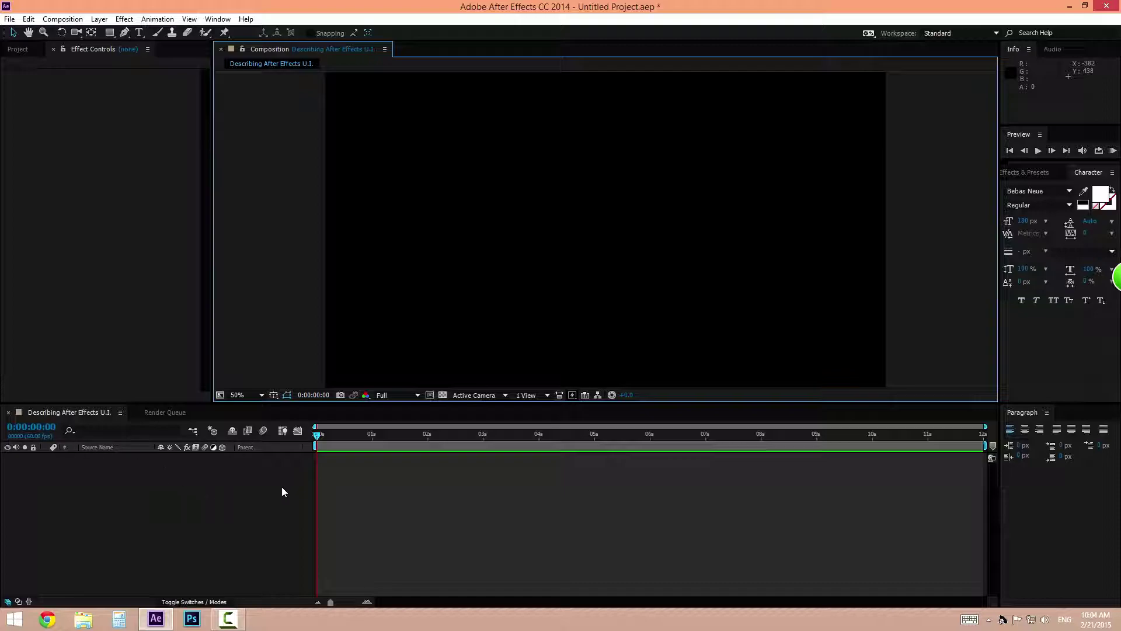
left_click(771, 507)
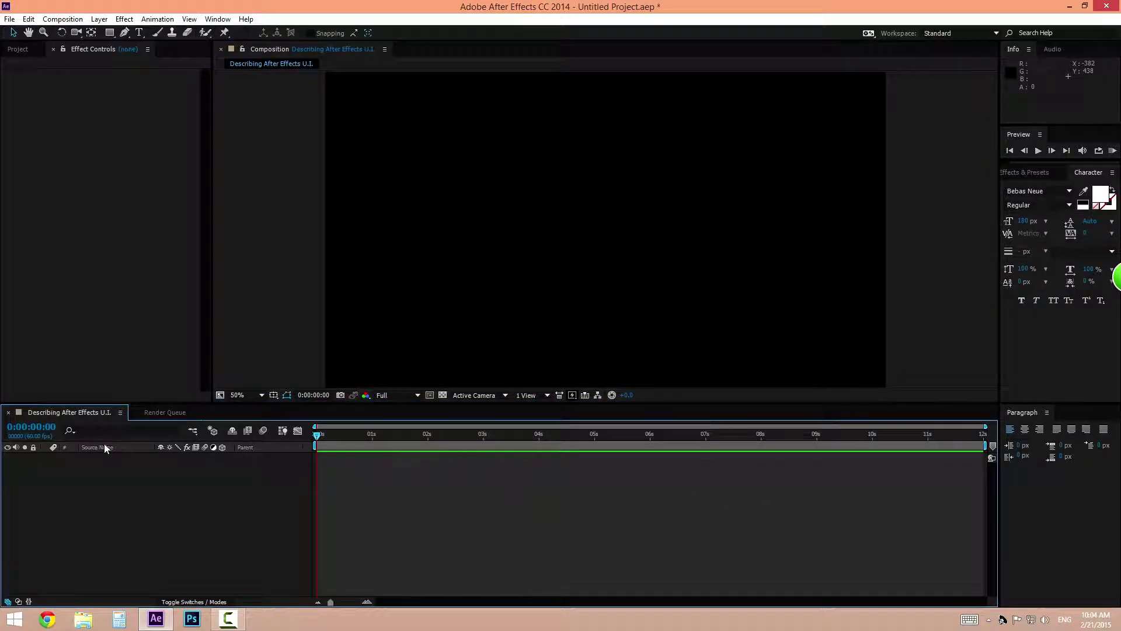
left_click(17, 50)
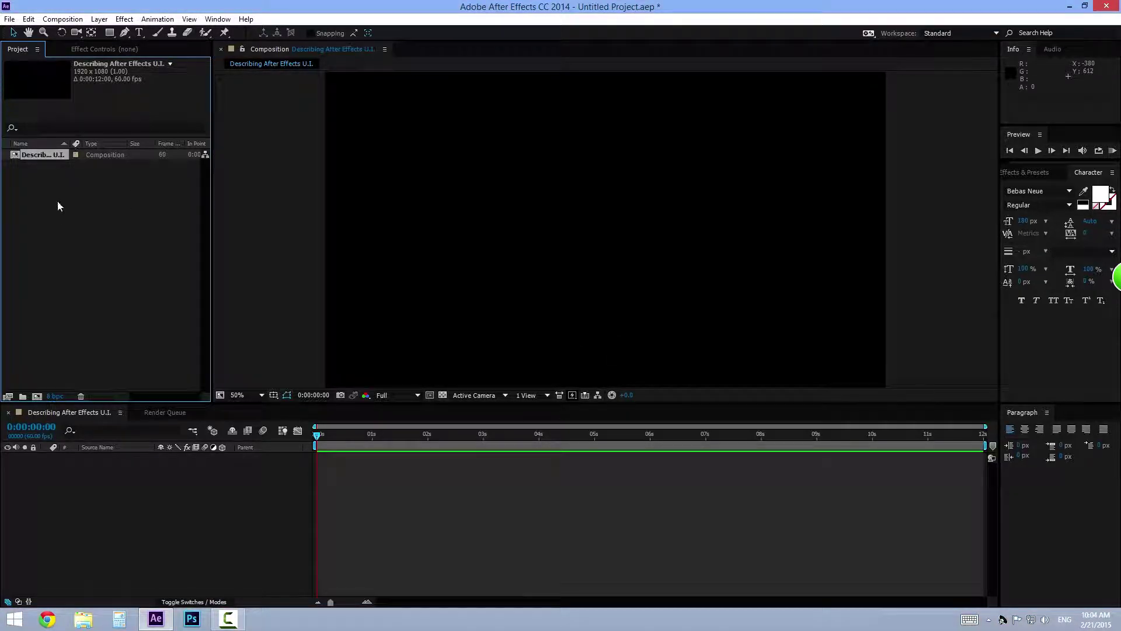
Step: Examine the file commands for opening, saving, importing and exporting projects, and view the project settings without changing them
left_click(9, 18)
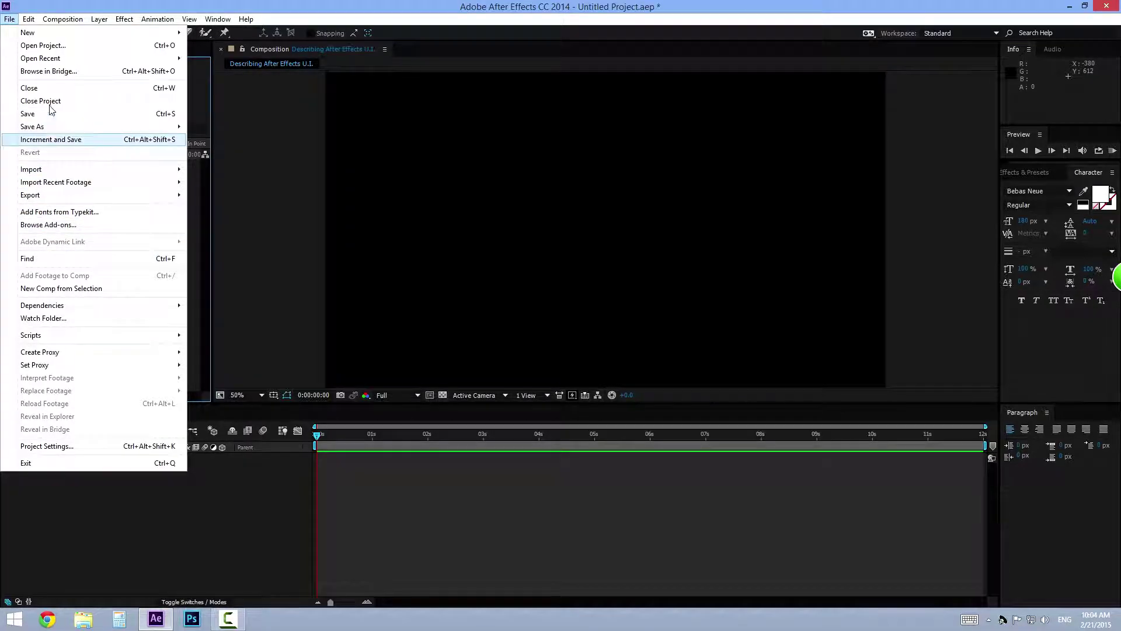
mouse_move(58, 33)
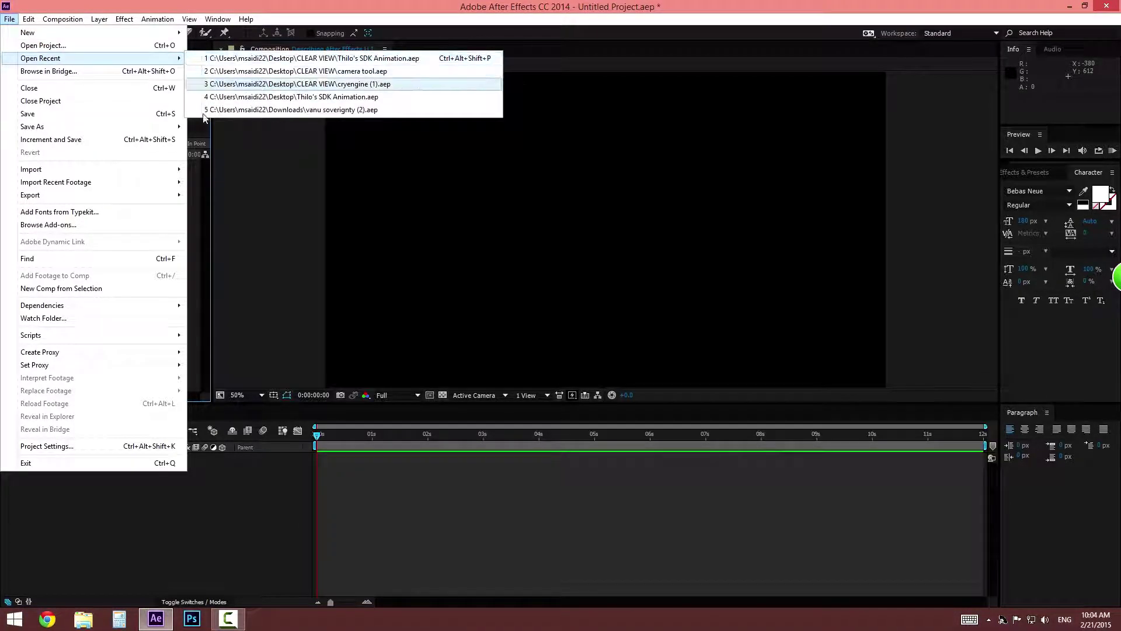
mouse_move(105, 60)
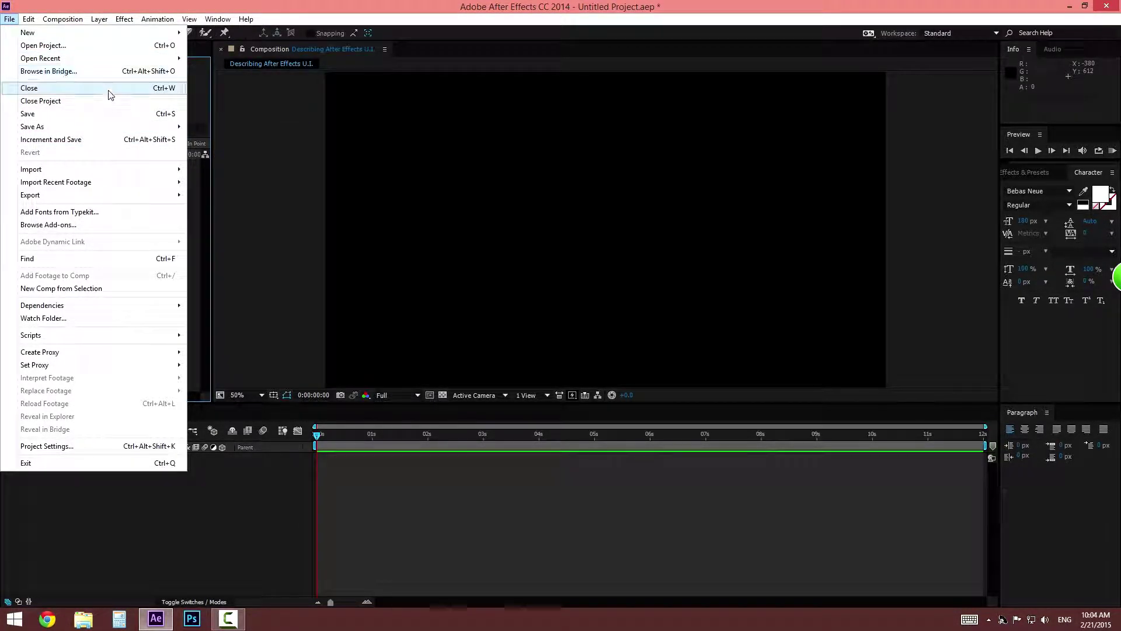
mouse_move(112, 129)
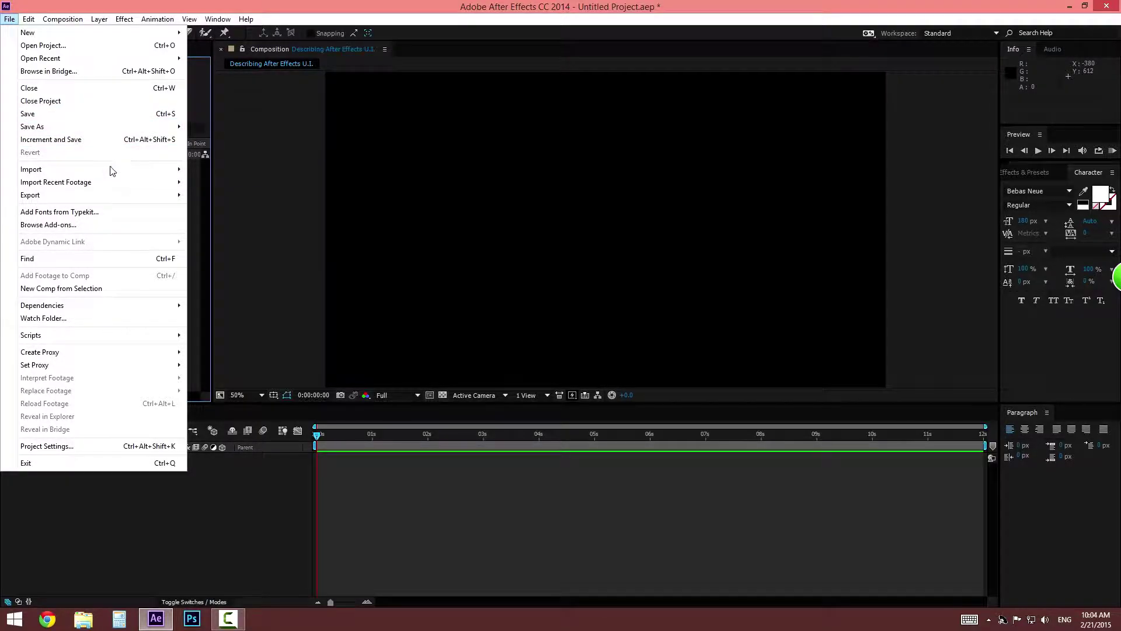
mouse_move(113, 171)
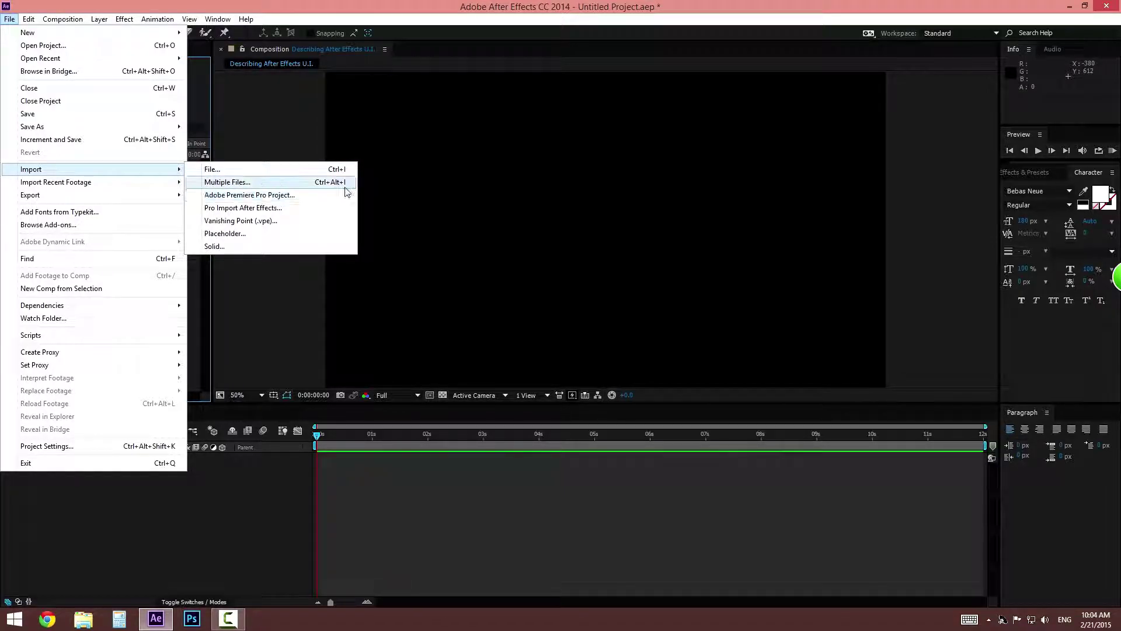
mouse_move(80, 194)
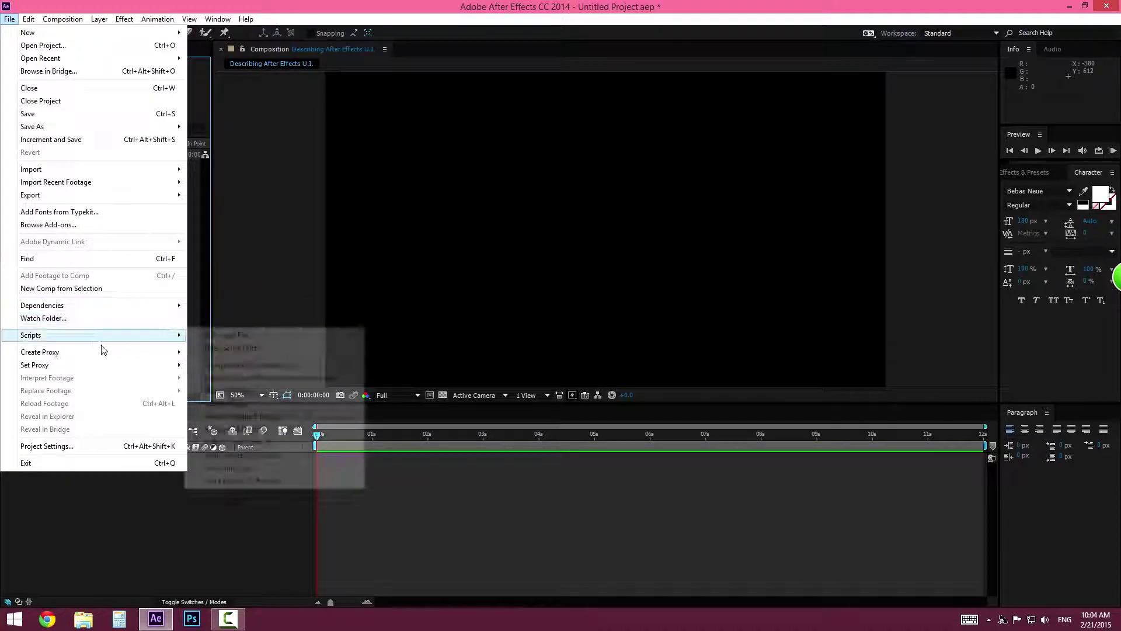
left_click(125, 447)
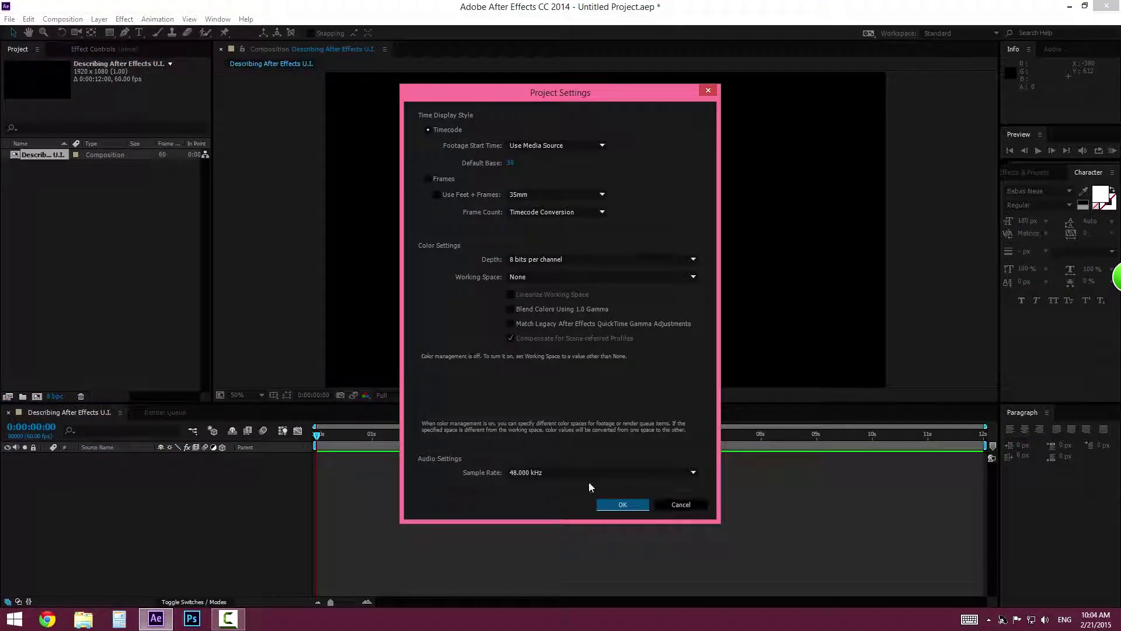
left_click(681, 504)
Step: Examine the editing commands, including undo, history, duplicate, select all, purge and preferences
left_click(29, 19)
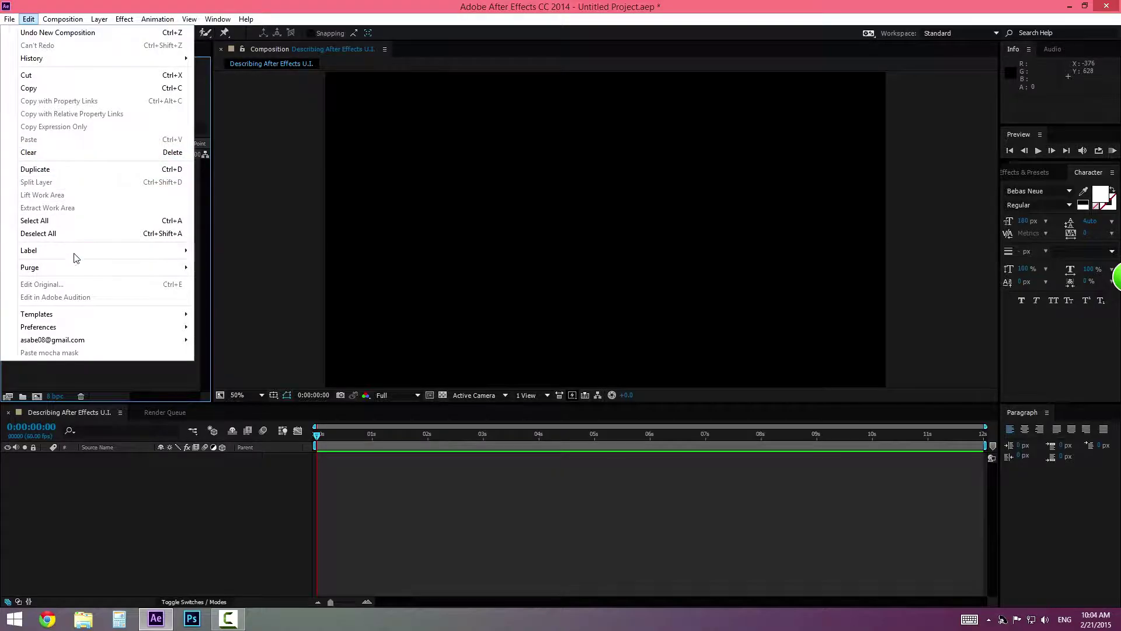
mouse_move(150, 269)
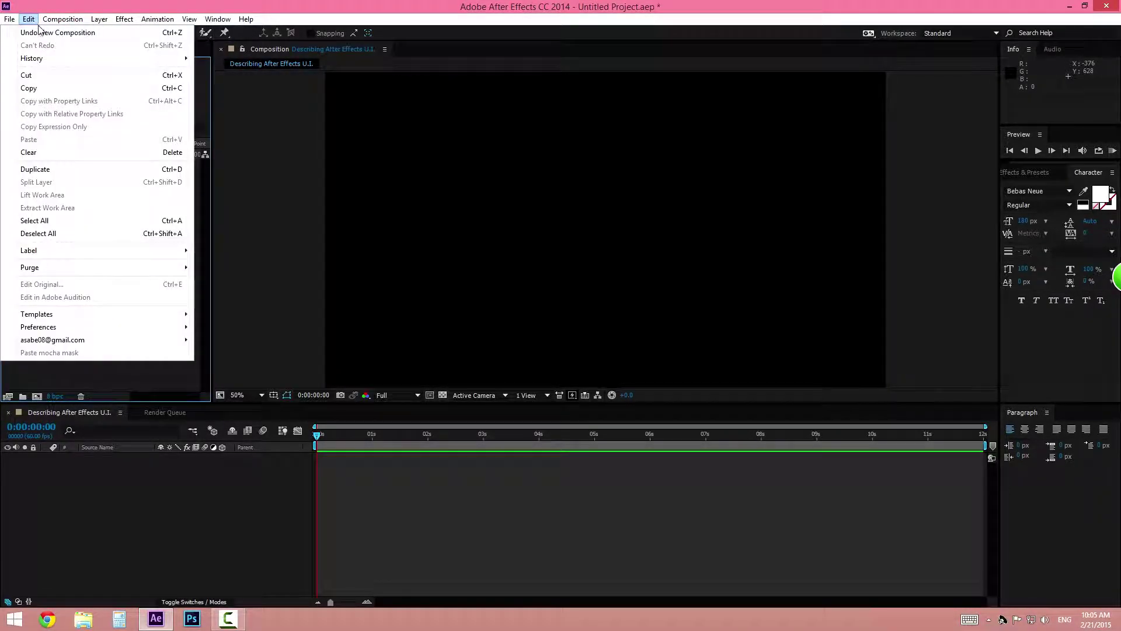
mouse_move(32, 59)
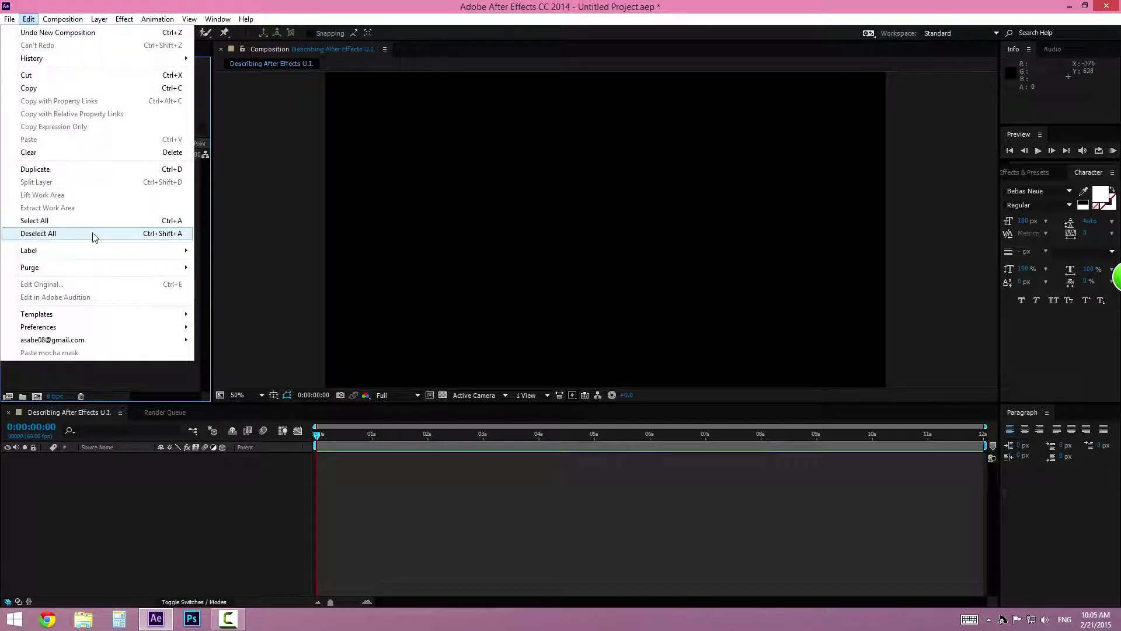
mouse_move(152, 330)
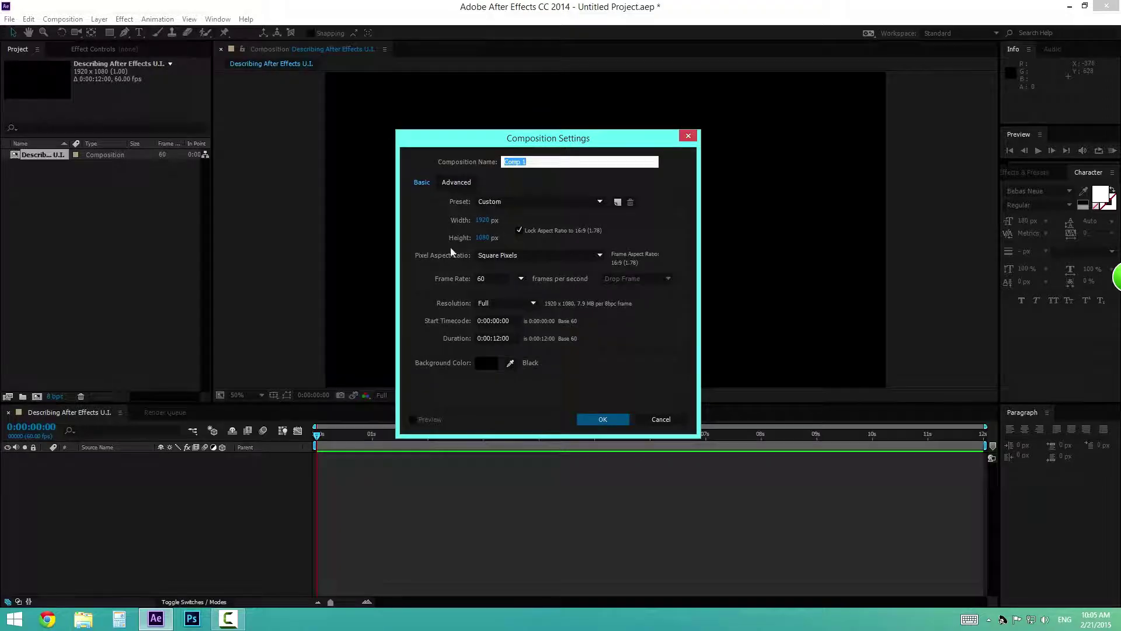
Step: Examine the settings of the existing composition and the composition commands for render queue, preview and export, without changing anything
left_click(670, 424)
left_click(62, 18)
left_click(88, 50)
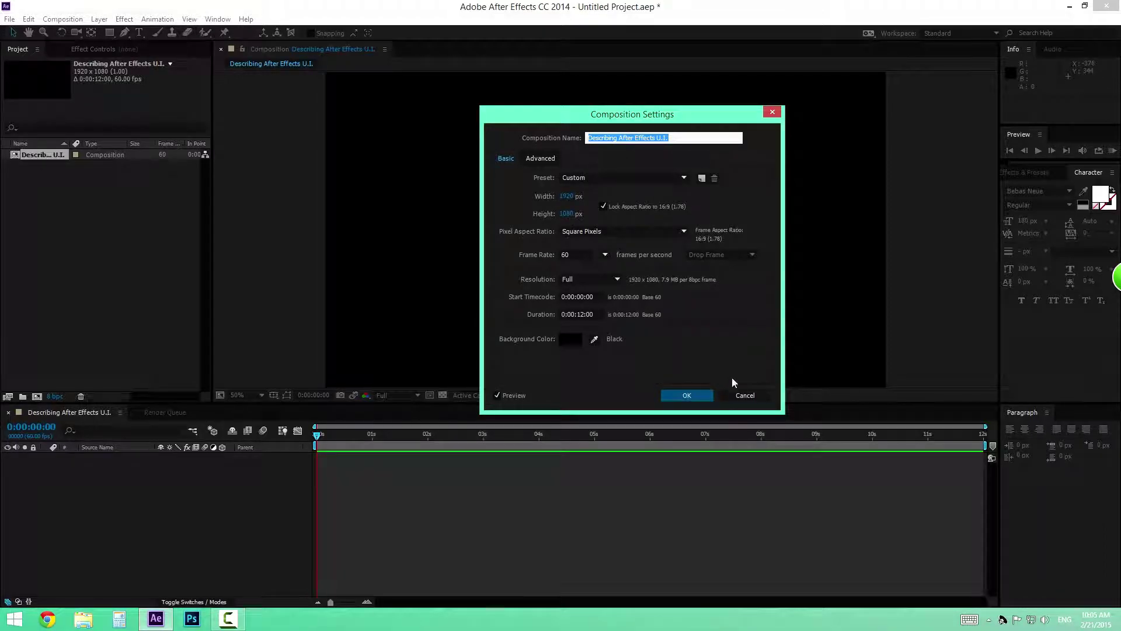
left_click(604, 358)
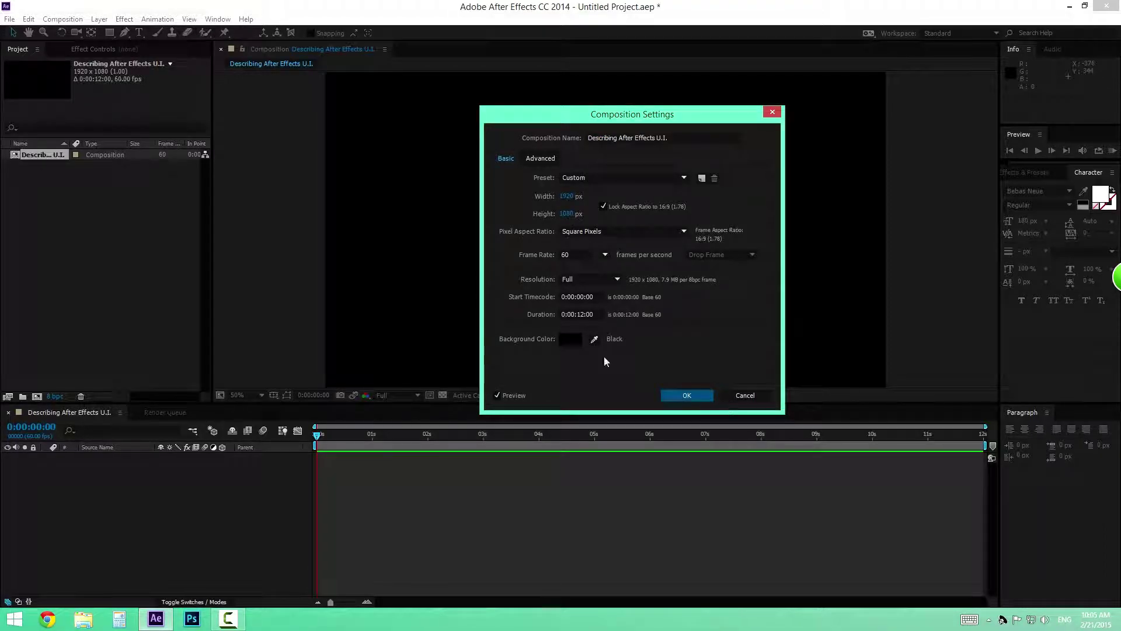
left_click(754, 396)
left_click(62, 18)
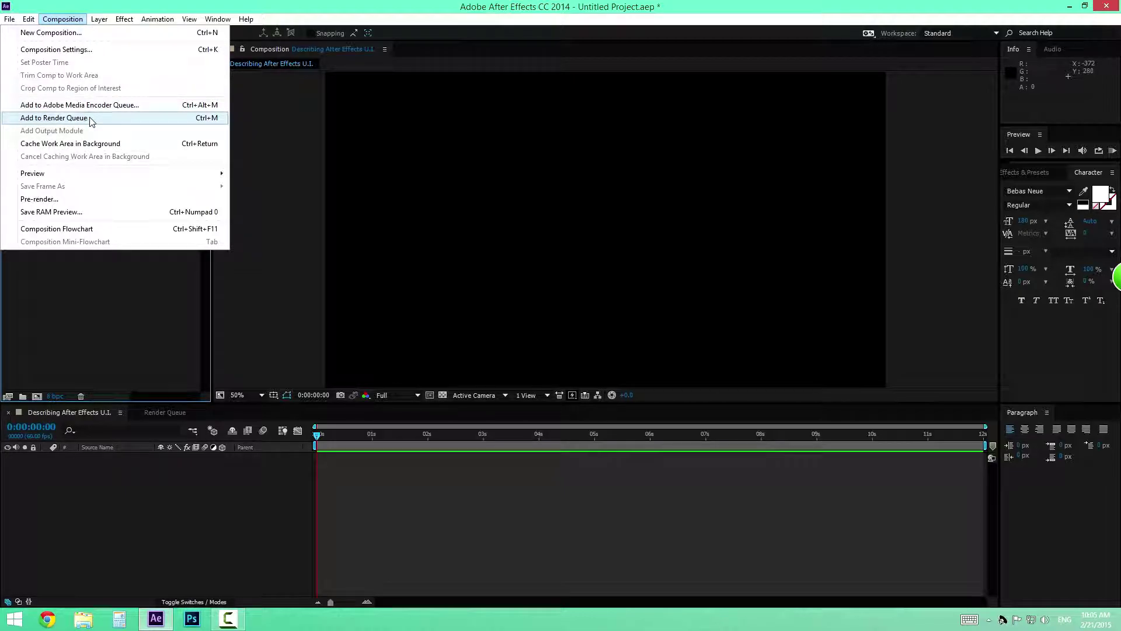
key("Escape")
left_click(10, 19)
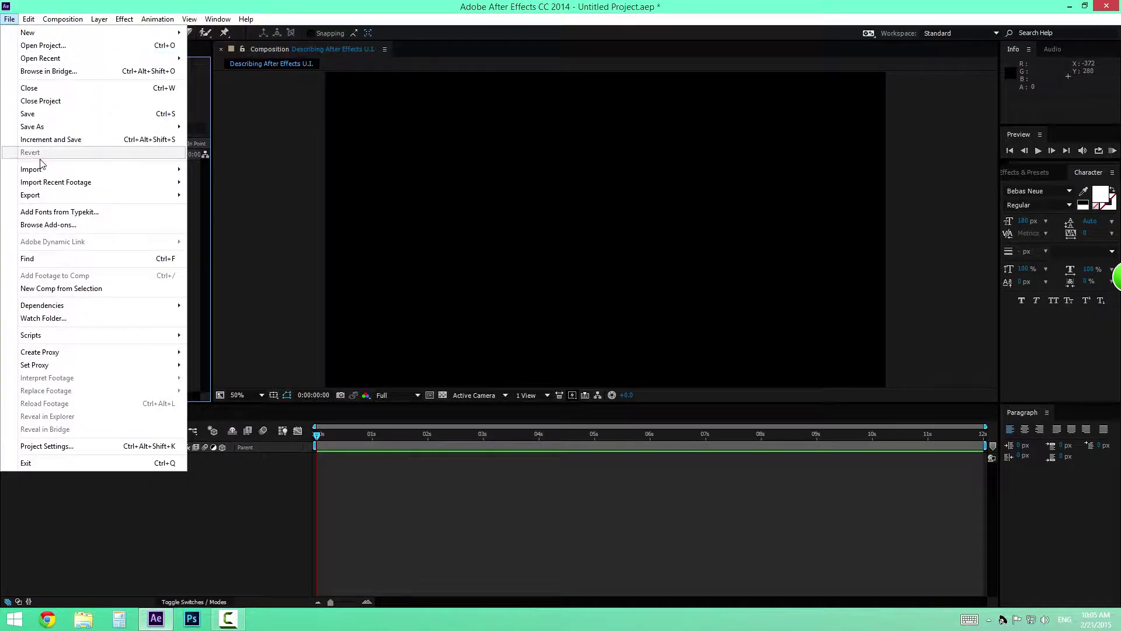
mouse_move(146, 195)
mouse_move(68, 19)
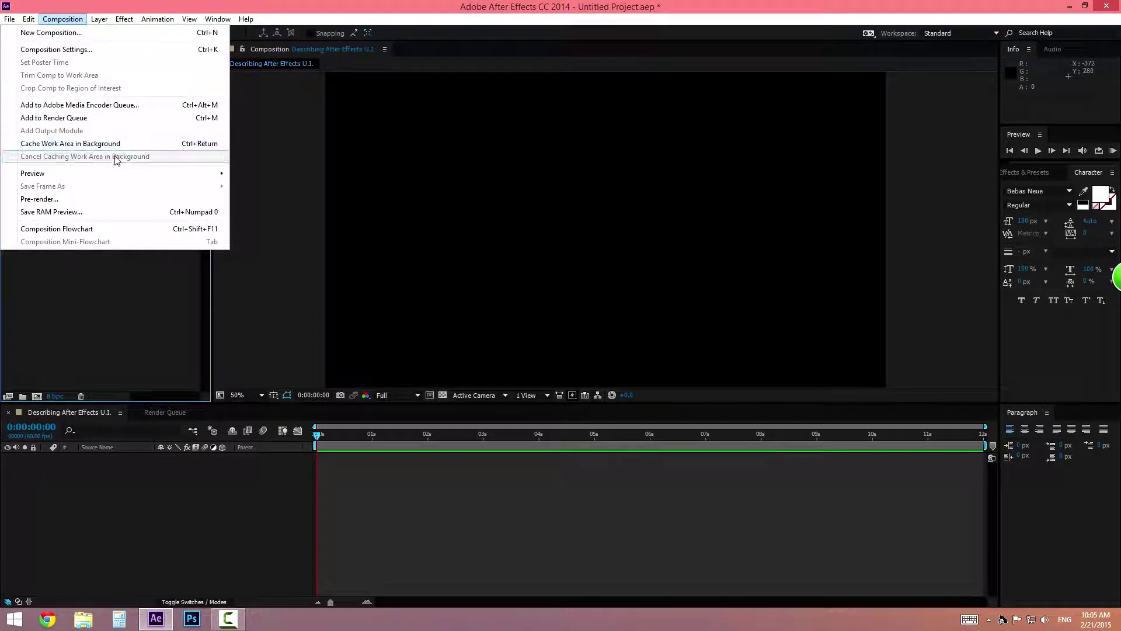
mouse_move(164, 175)
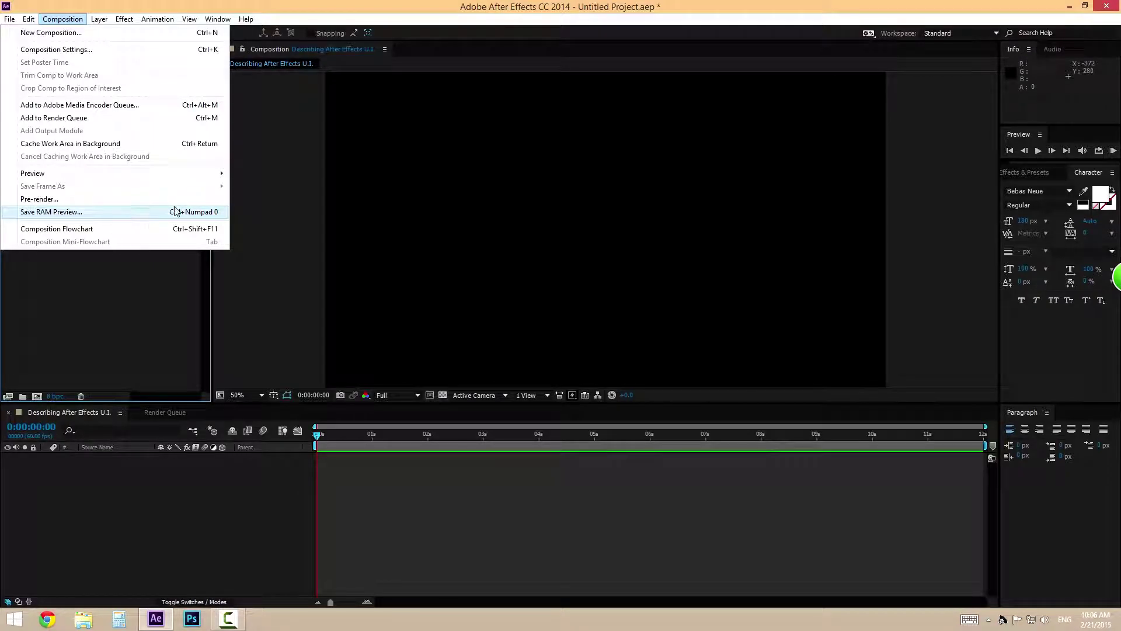
Step: Examine the layer commands, including the new layer types and the camera options
left_click(98, 20)
left_click(98, 19)
left_click(271, 284)
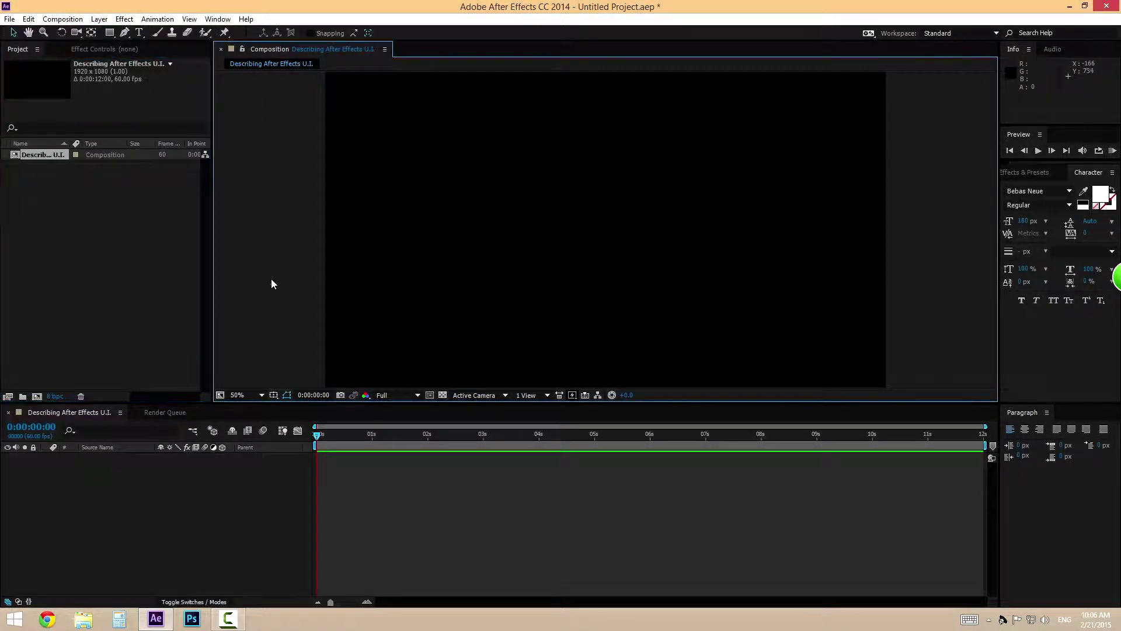
left_click(99, 19)
mouse_move(100, 33)
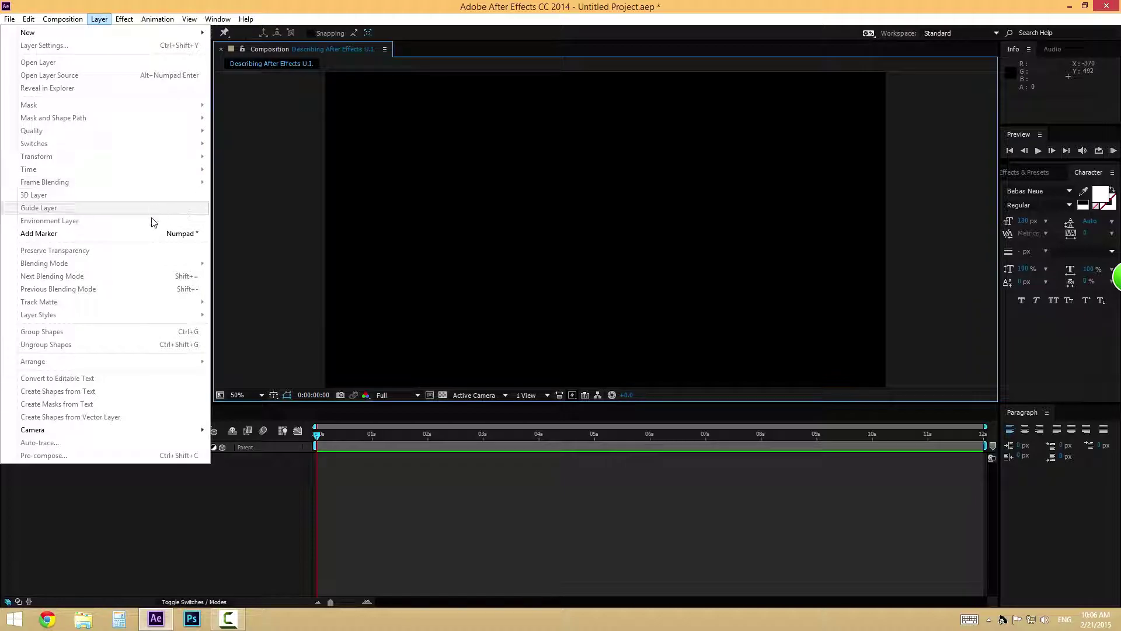
mouse_move(185, 434)
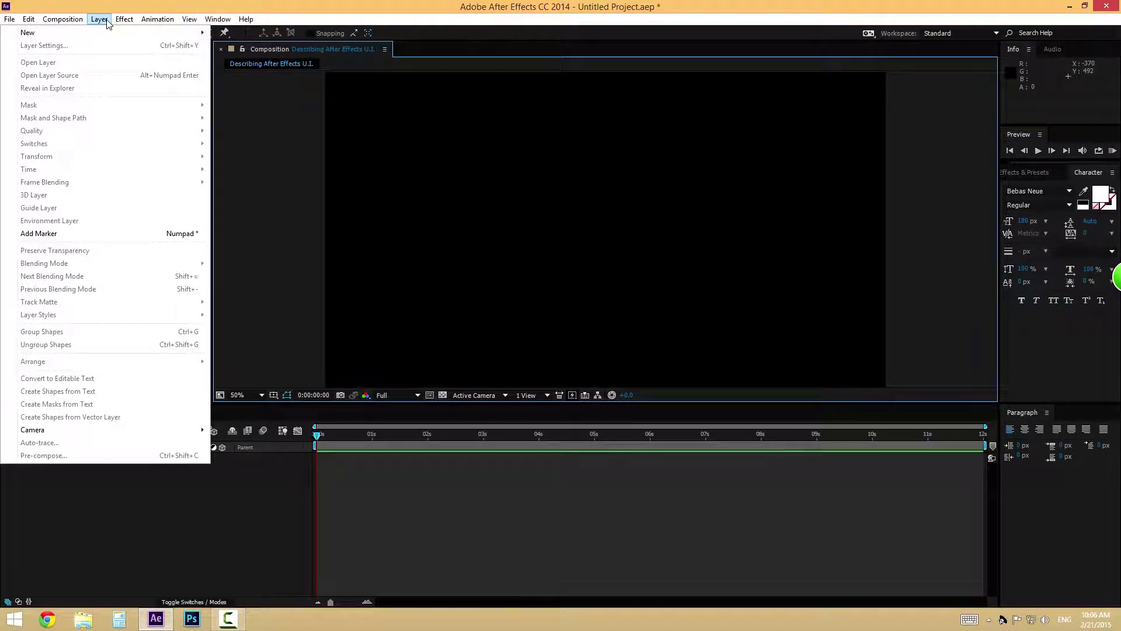
mouse_move(132, 25)
left_click(255, 96)
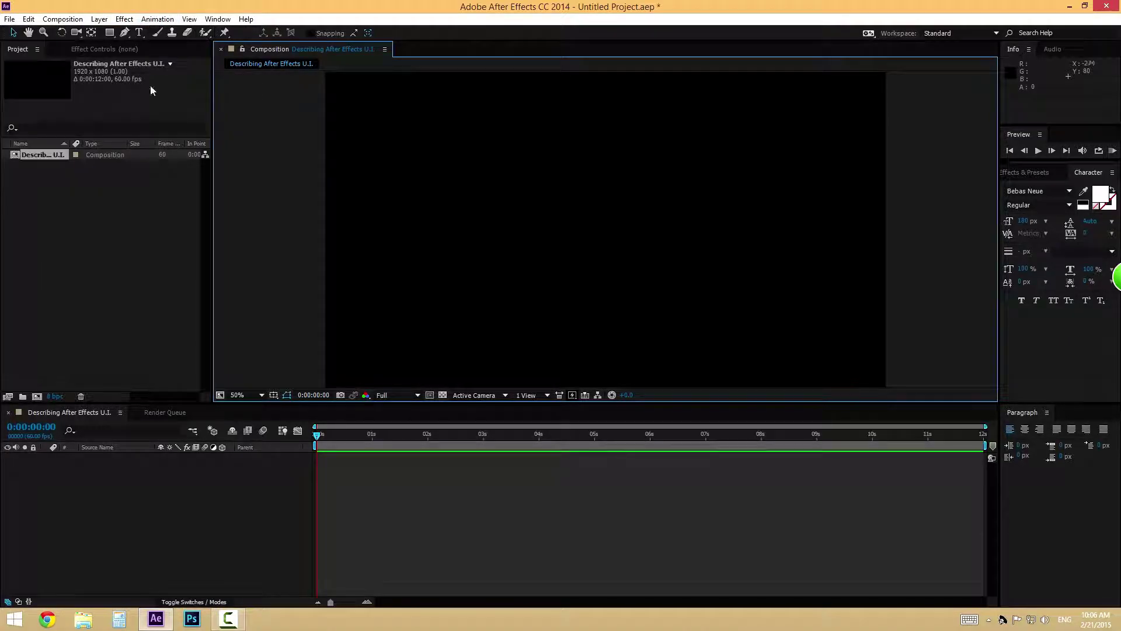
Step: Add a new black solid layer to the composition with the default solid settings
left_click(99, 19)
mouse_move(147, 32)
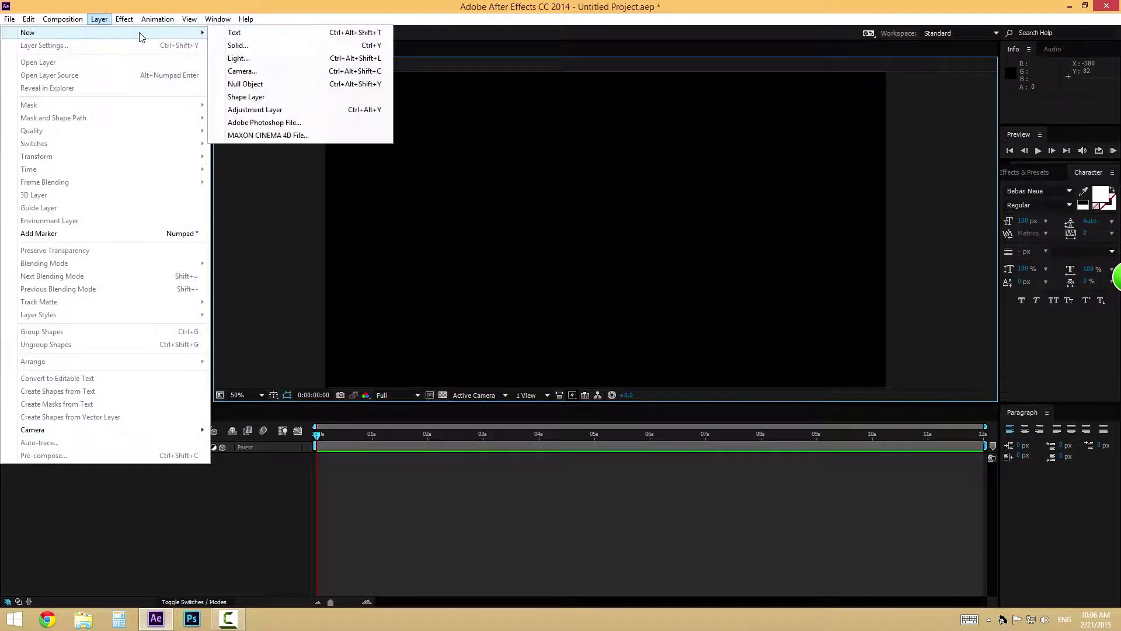
left_click(251, 42)
left_click(593, 413)
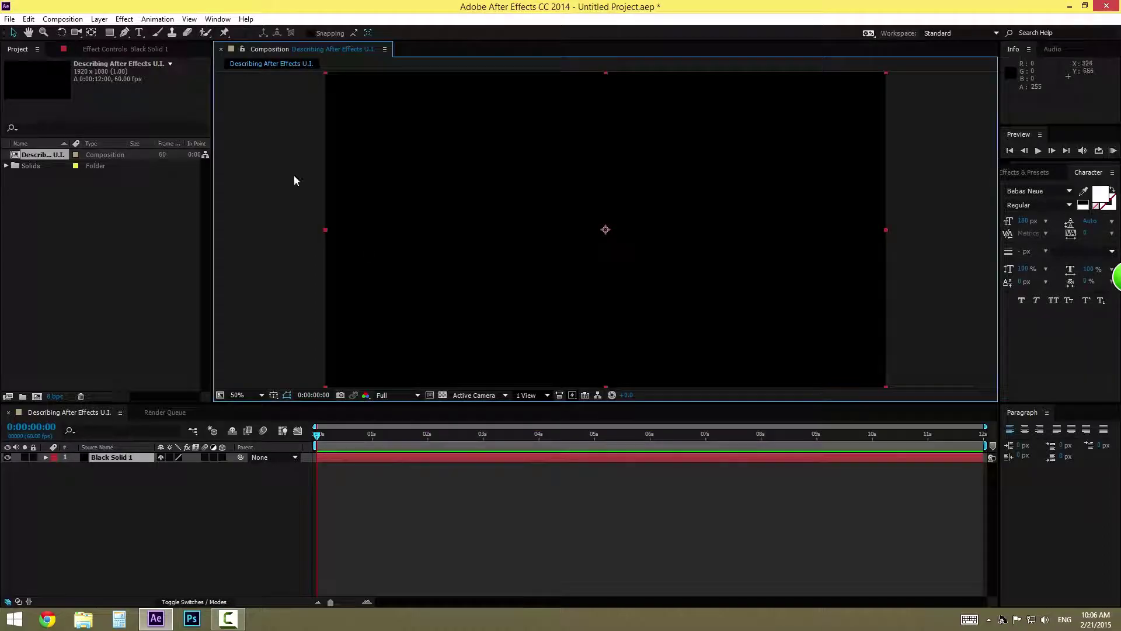
Step: Examine the effect categories available for the solid, from 3D Channel and Blur & Sharpen through Distort, Keying, Stylize, Transition and Utility
left_click(125, 19)
mouse_move(106, 80)
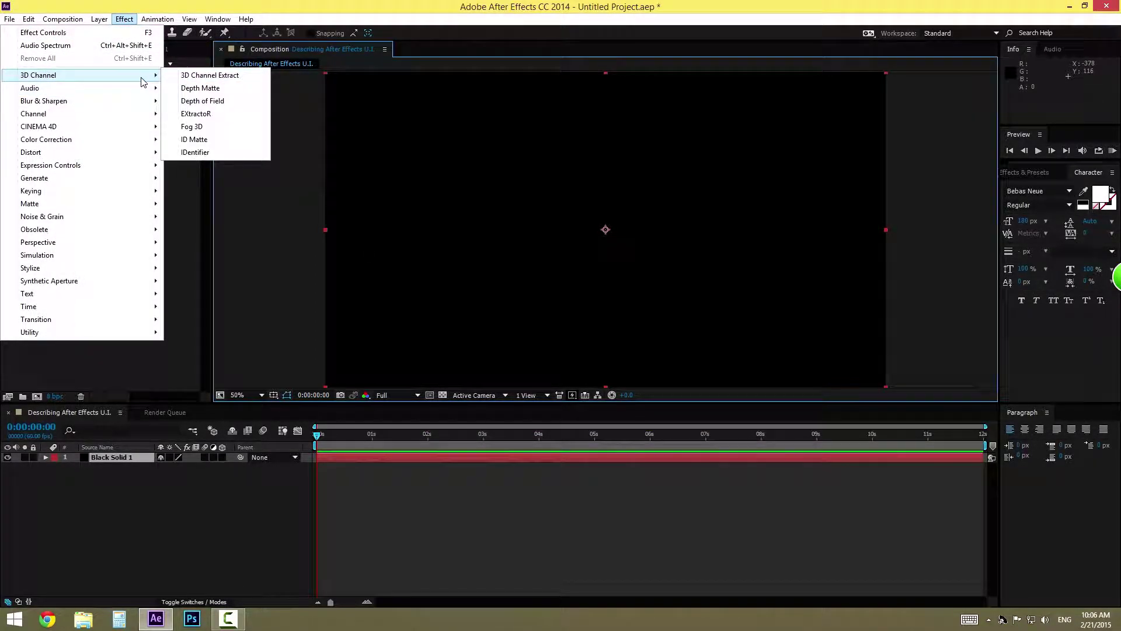
mouse_move(147, 91)
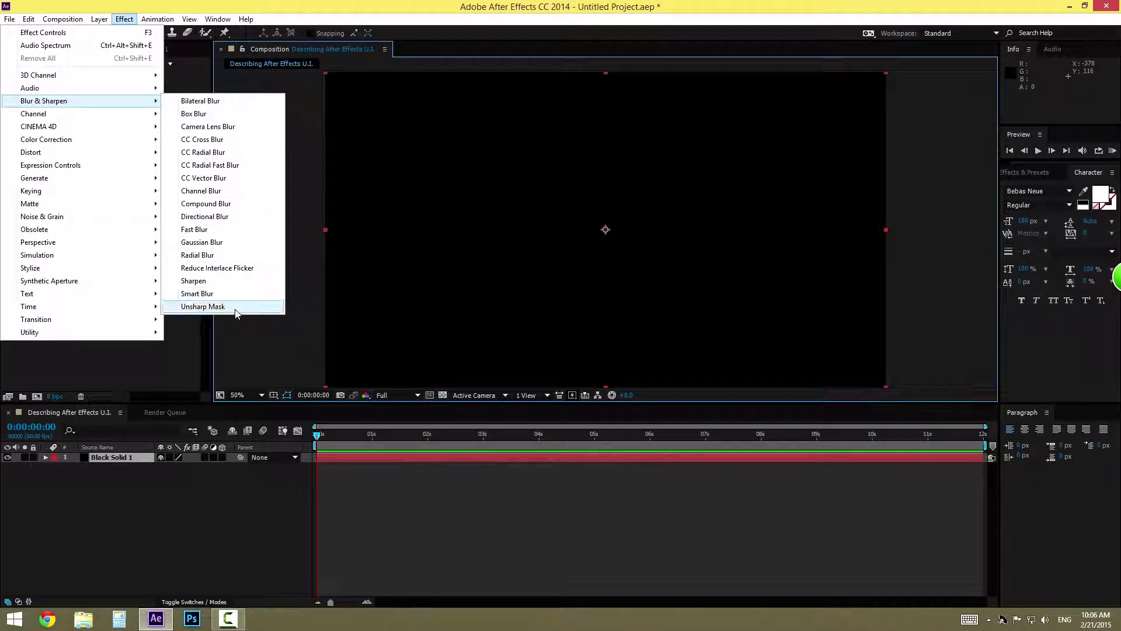
mouse_move(100, 114)
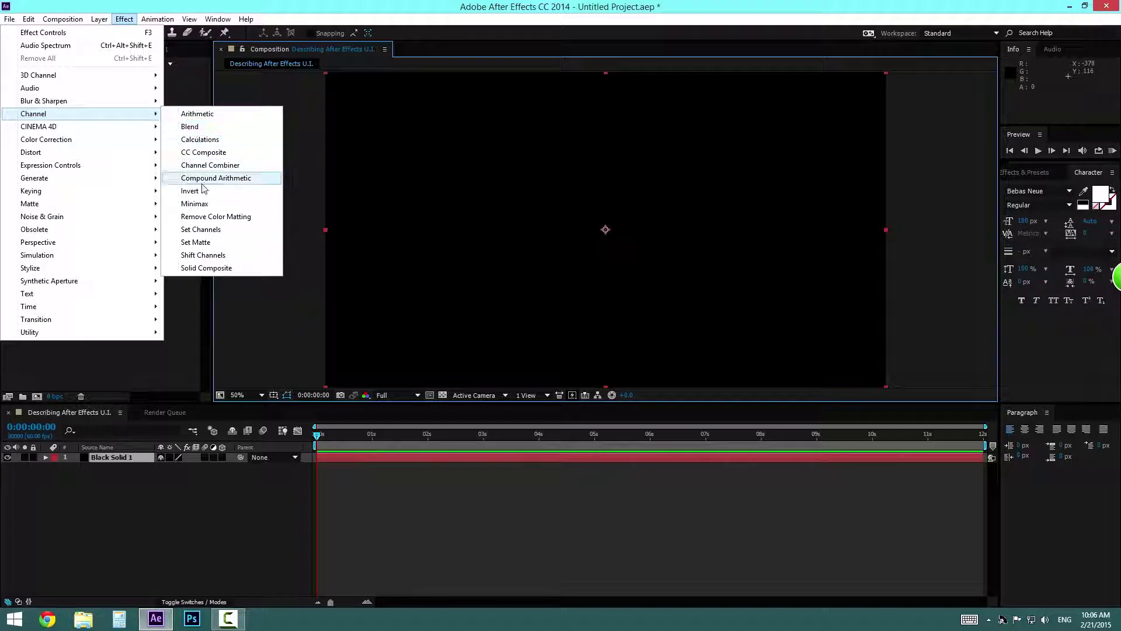
mouse_move(144, 129)
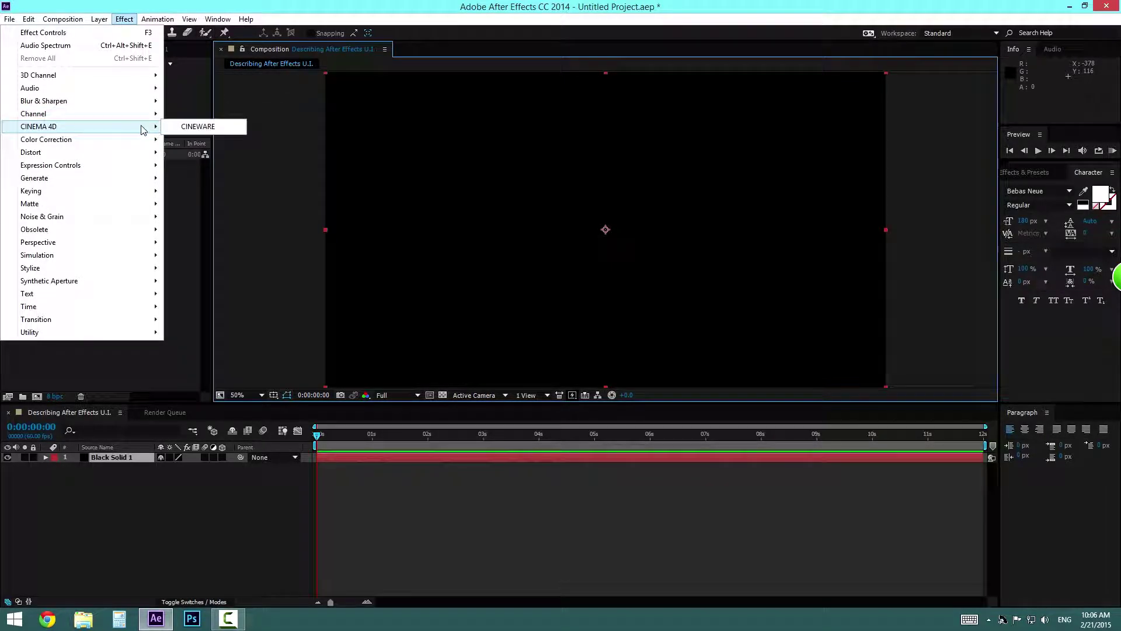
mouse_move(108, 142)
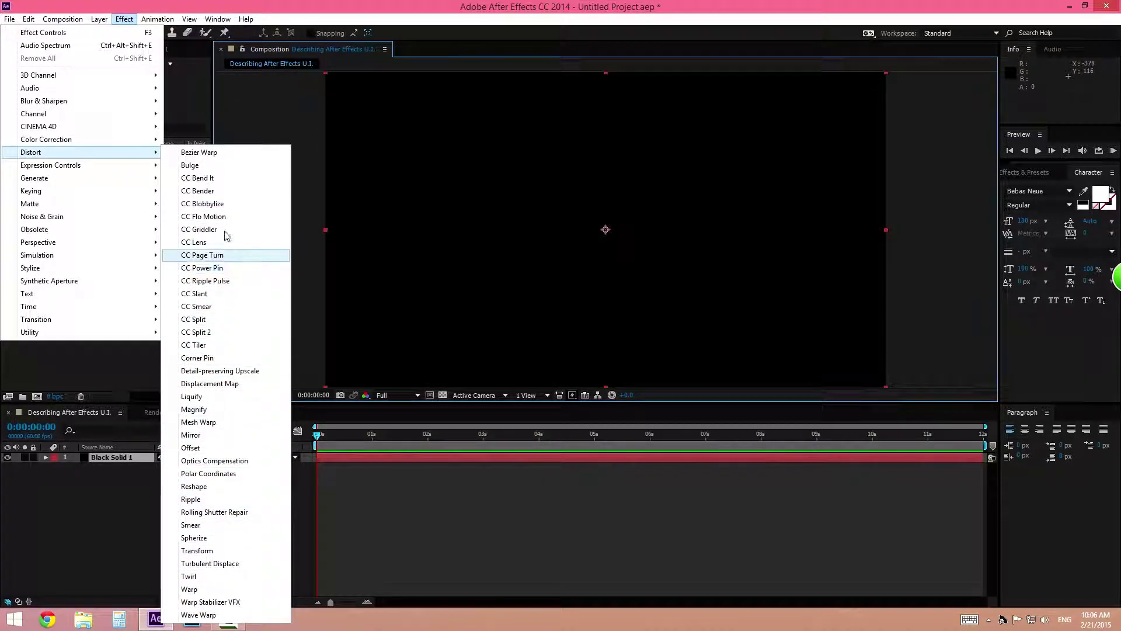
mouse_move(155, 165)
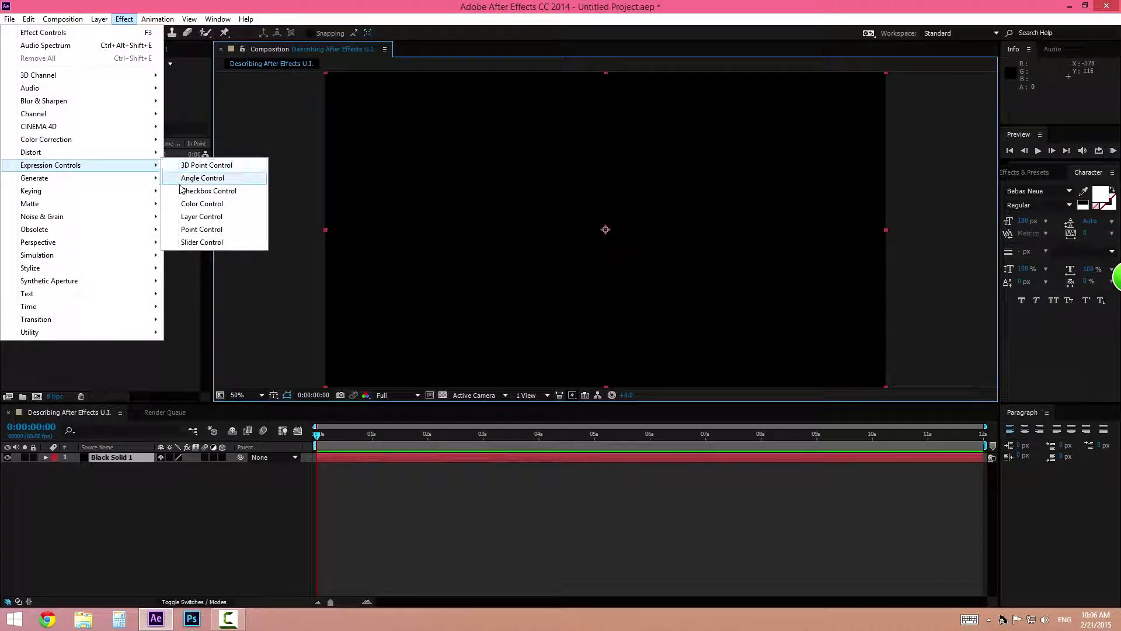
mouse_move(98, 178)
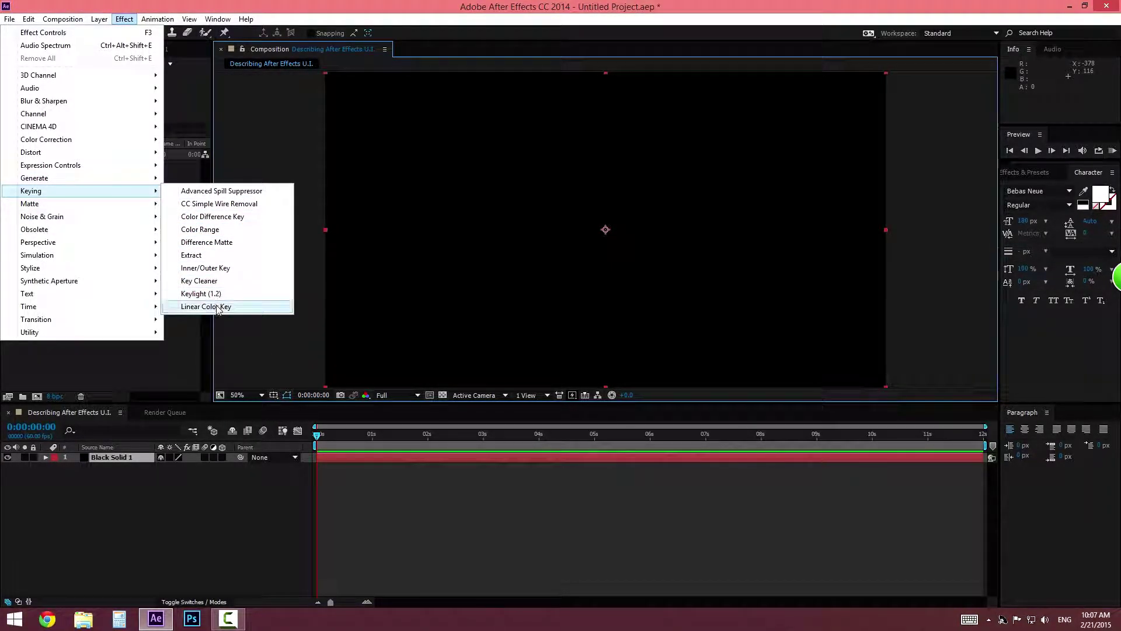
mouse_move(101, 211)
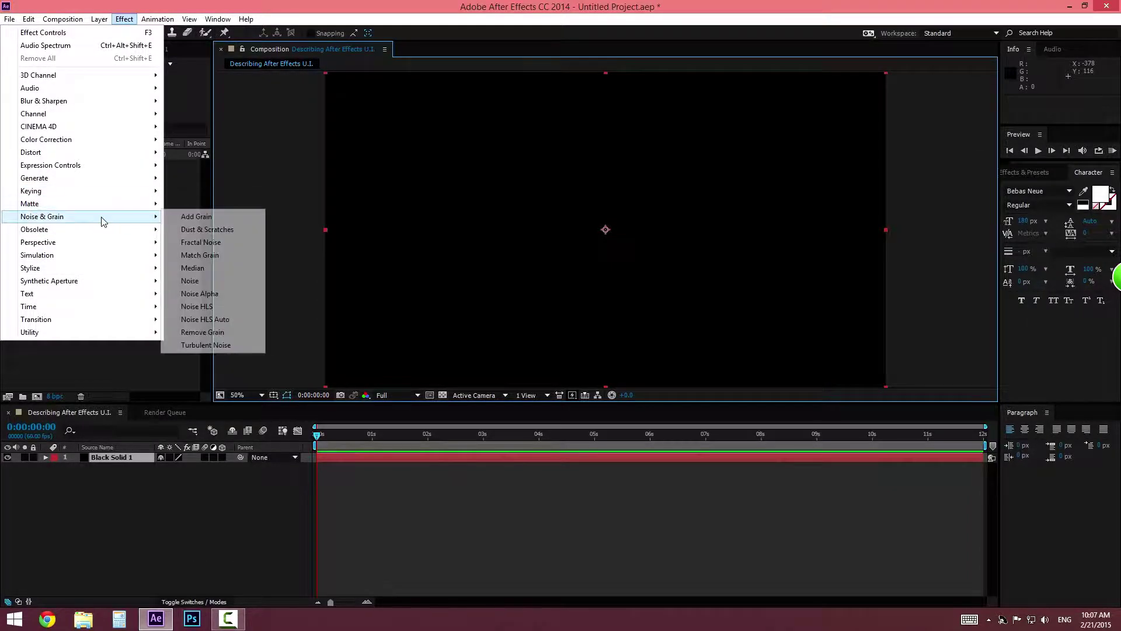
mouse_move(158, 216)
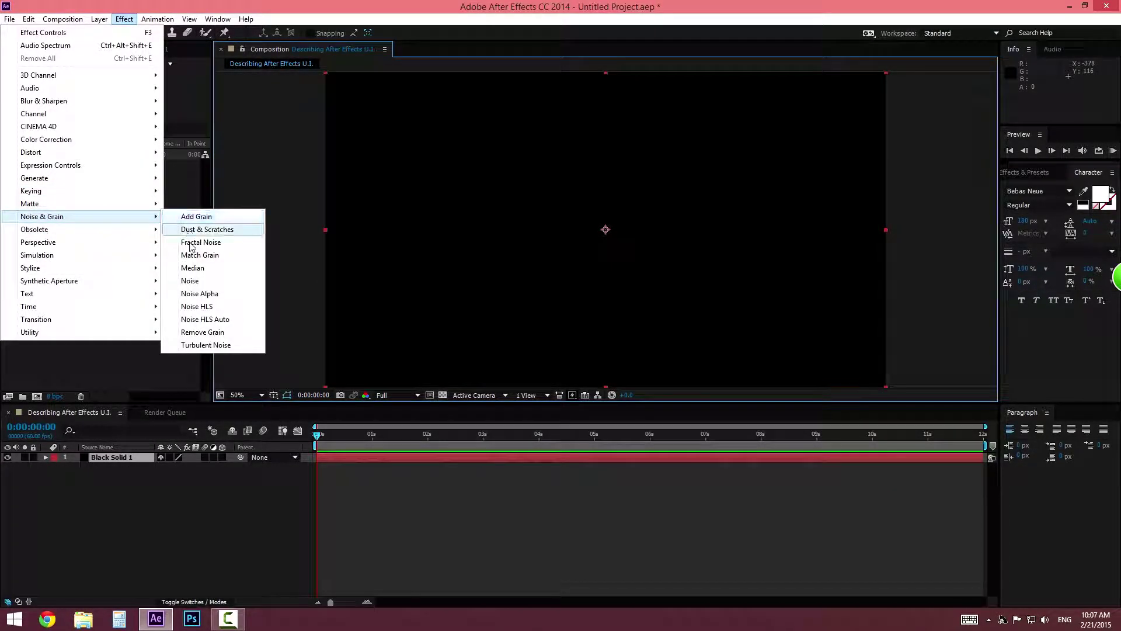
mouse_move(139, 233)
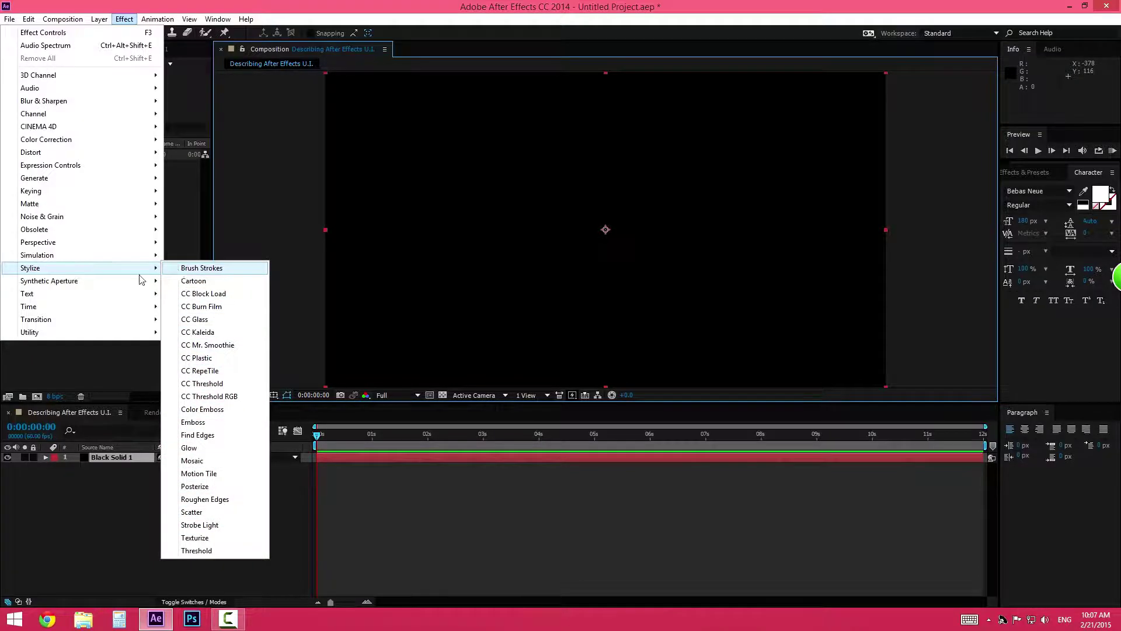
mouse_move(125, 281)
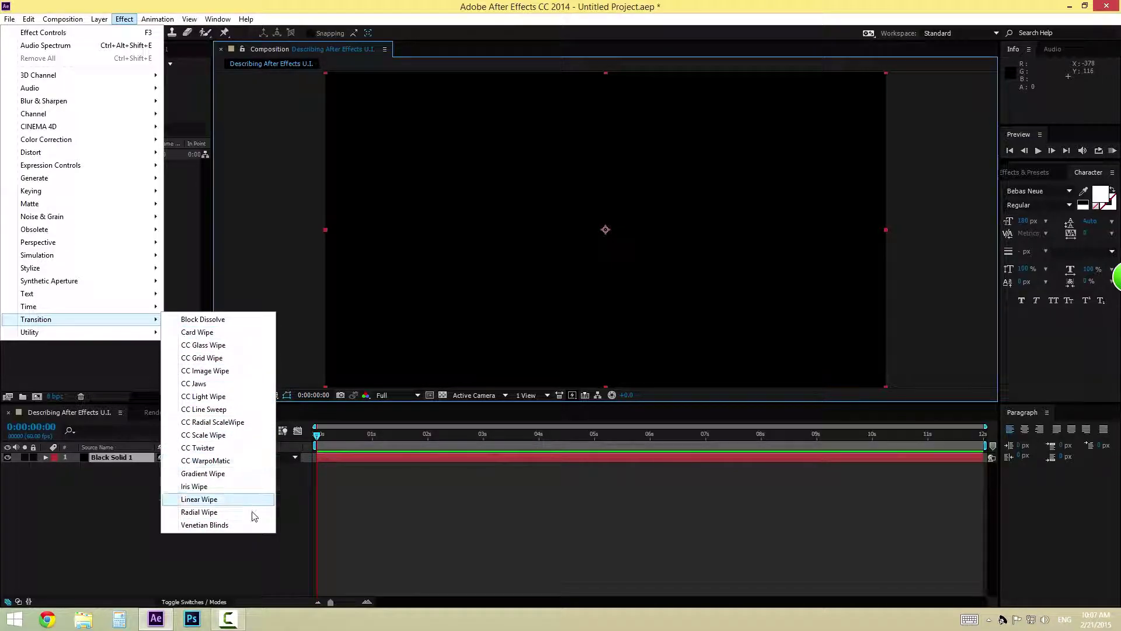
mouse_move(122, 337)
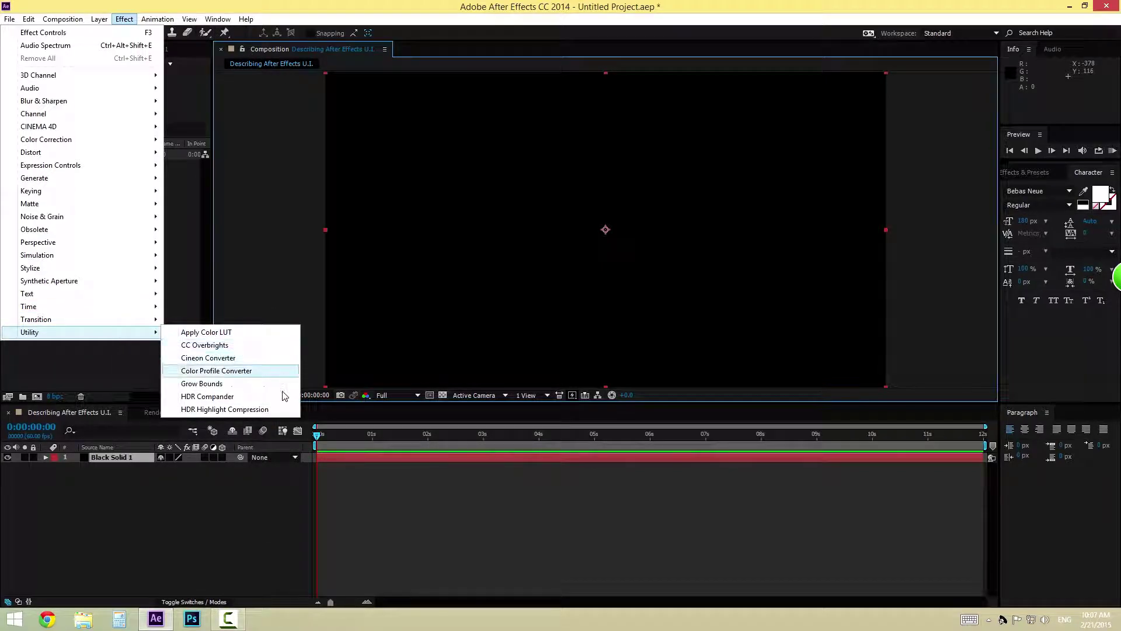
Step: Examine the animation commands, including animation presets, keyframe assistant, tracking and property reveal options
left_click(124, 19)
left_click(150, 21)
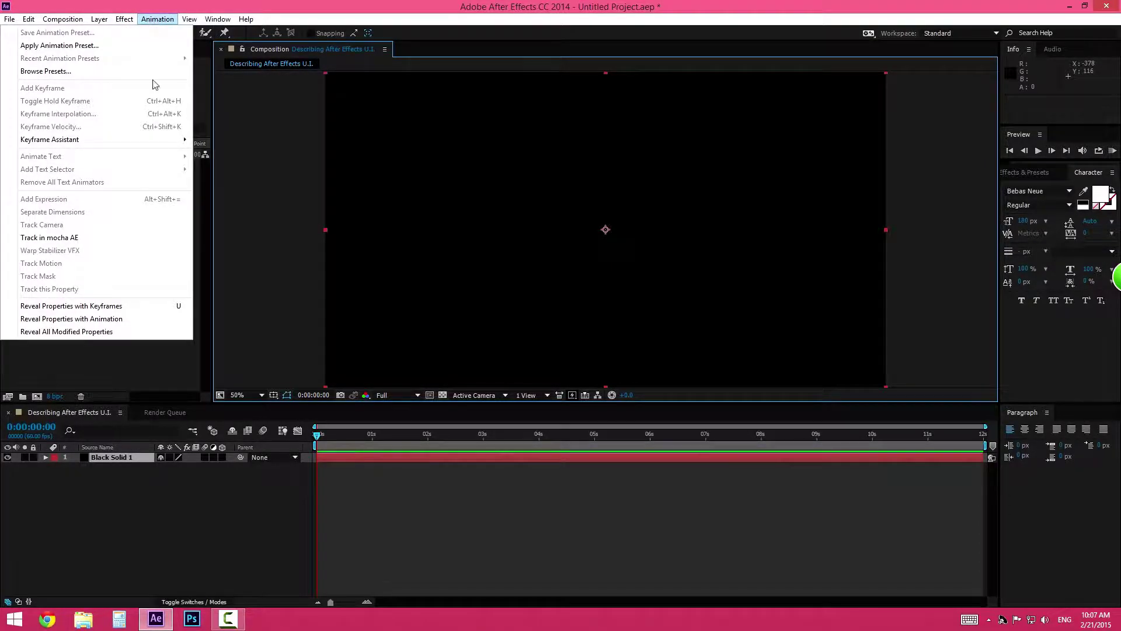
mouse_move(169, 141)
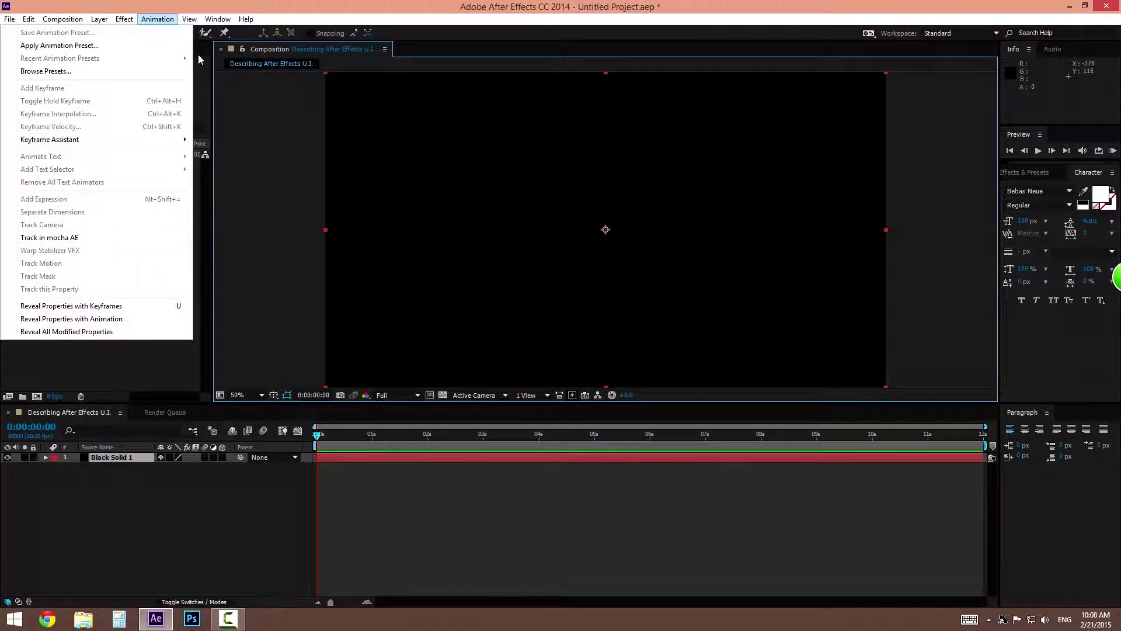
Step: Zoom the composition view in to 100% and back out to 50%
mouse_move(207, 25)
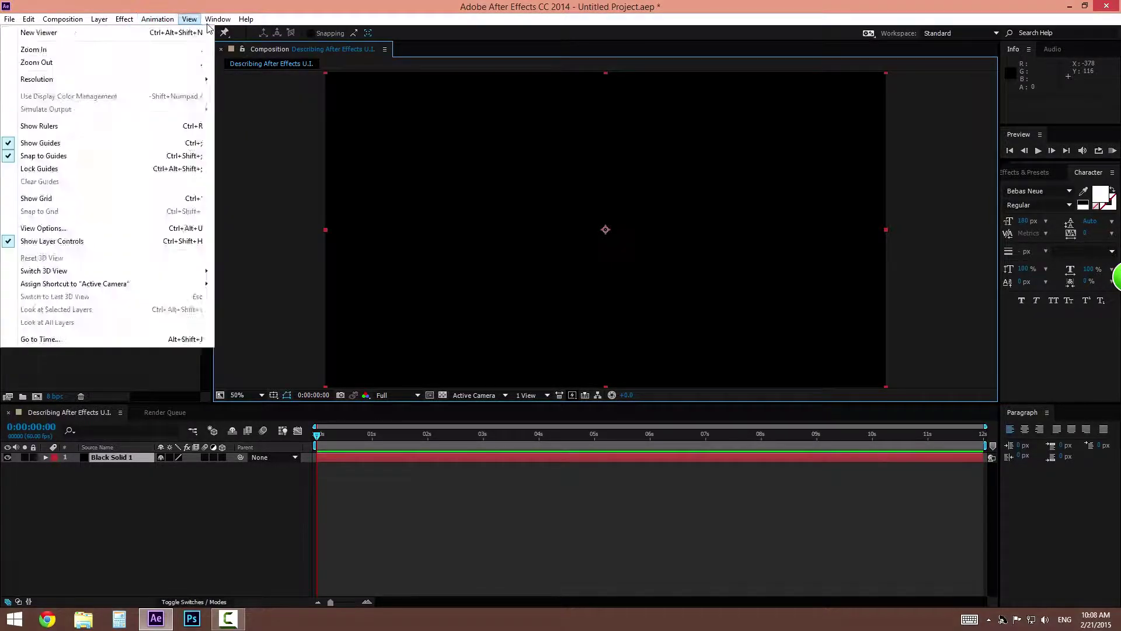
left_click(176, 55)
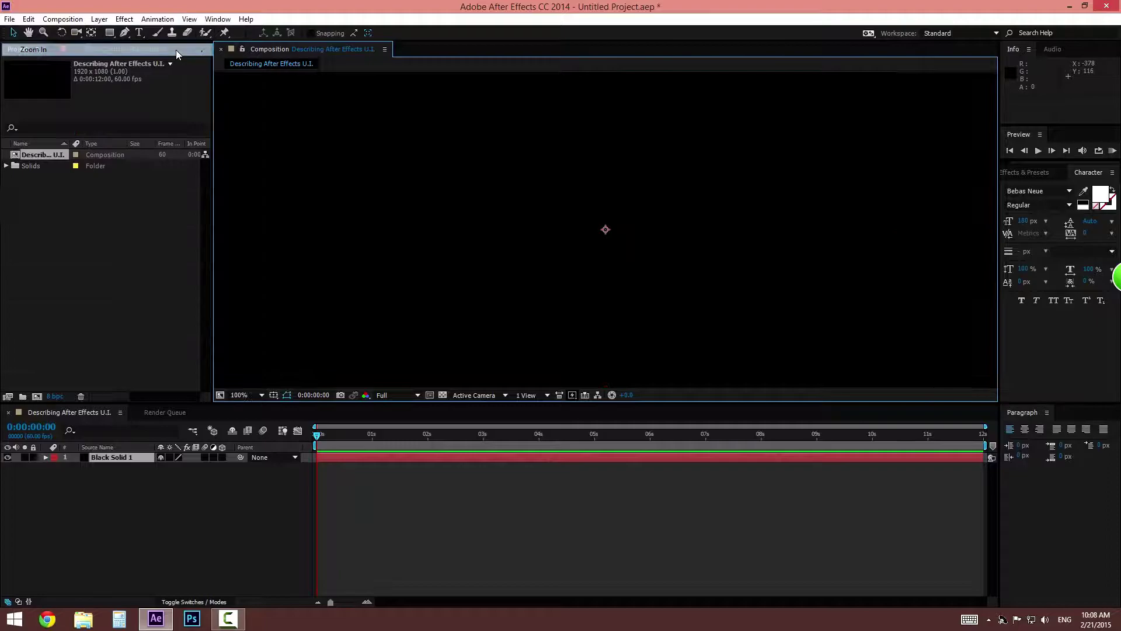
left_click(192, 21)
left_click(149, 62)
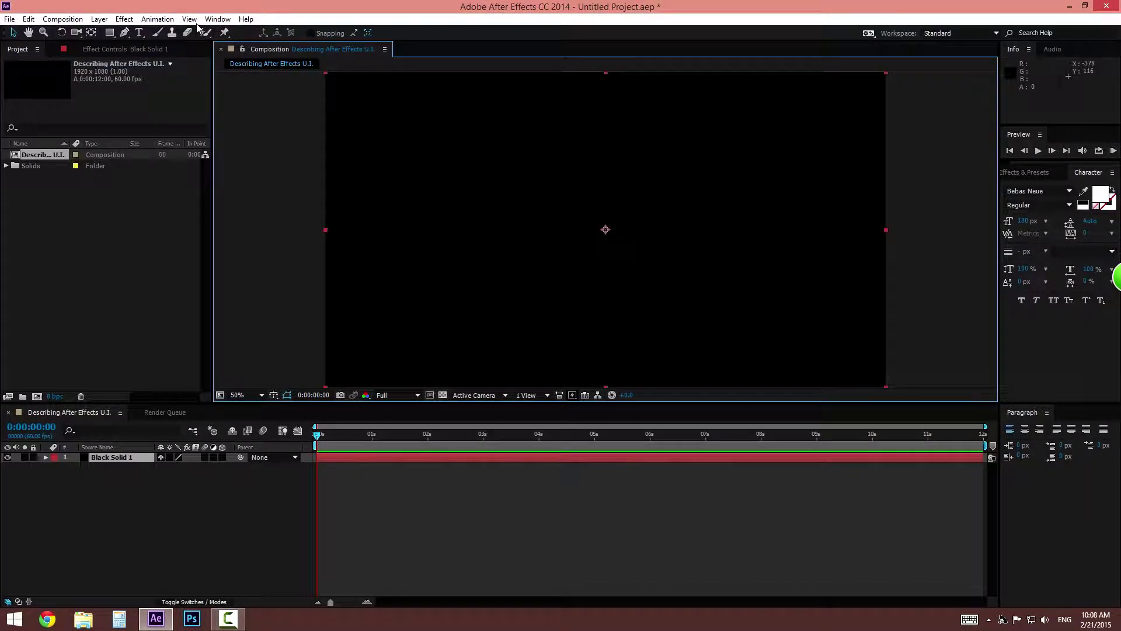
Step: Try the Half preview resolution for the composition, then restore it to Full
left_click(190, 20)
mouse_move(130, 82)
left_click(240, 91)
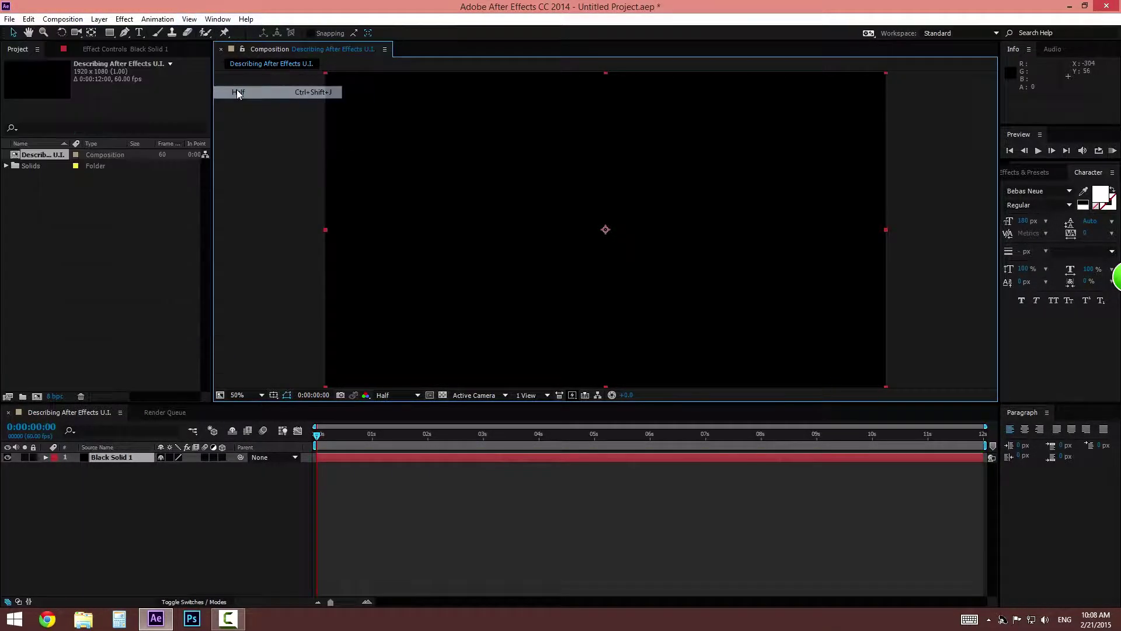
left_click(399, 396)
left_click(399, 426)
left_click(403, 395)
left_click(400, 438)
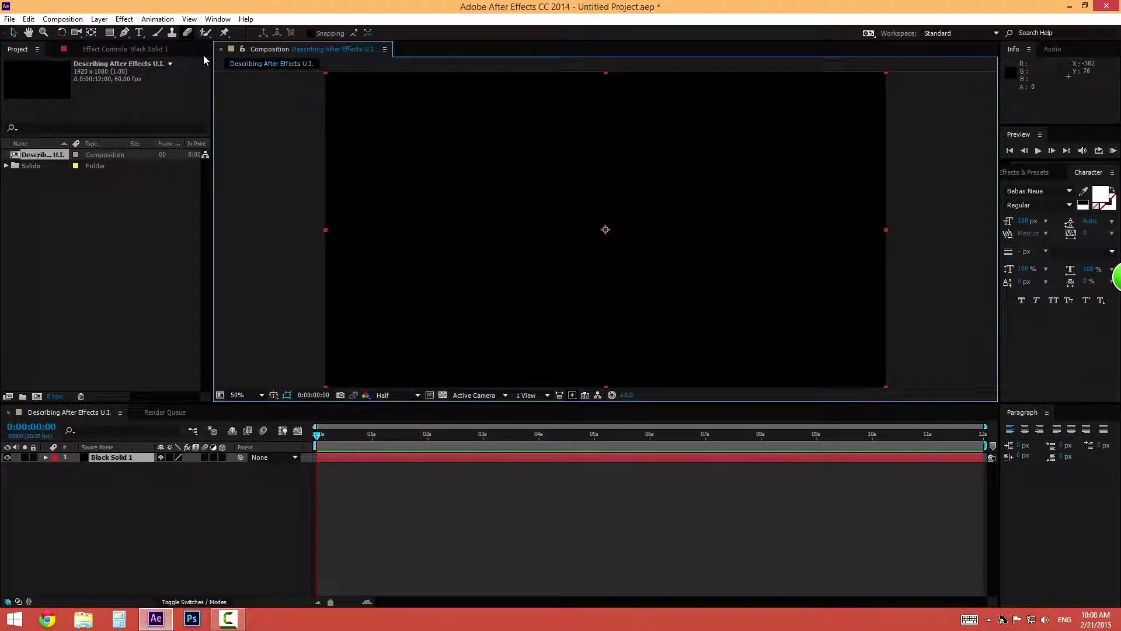
left_click(188, 20)
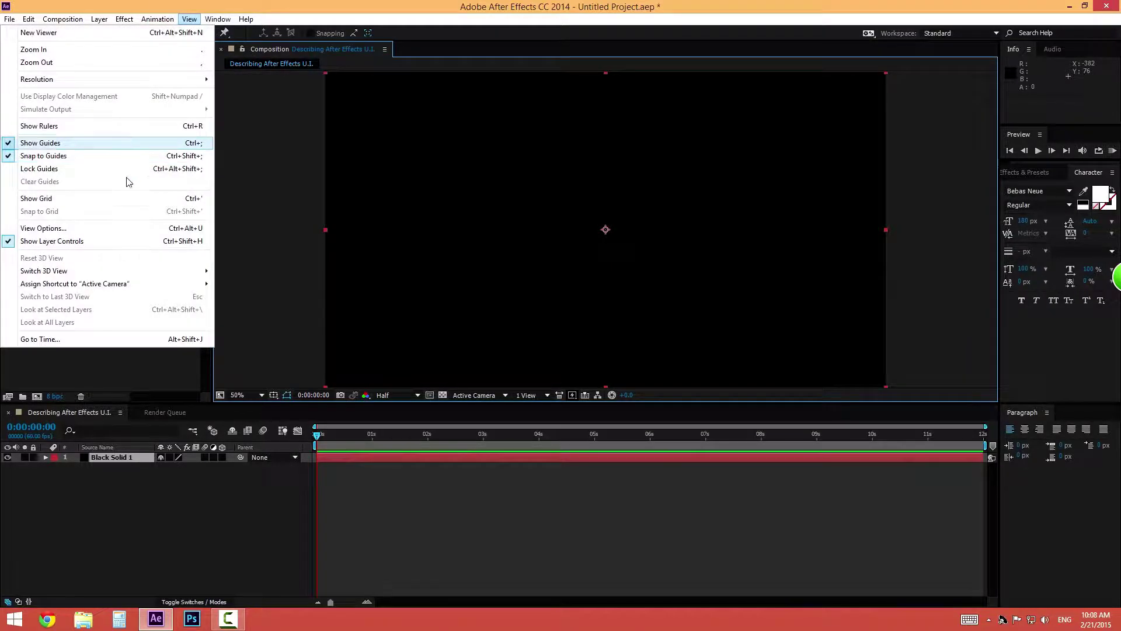
mouse_move(123, 83)
left_click(245, 80)
Step: Turn the guides display off and back on
left_click(188, 19)
left_click(107, 146)
left_click(218, 19)
mouse_move(189, 19)
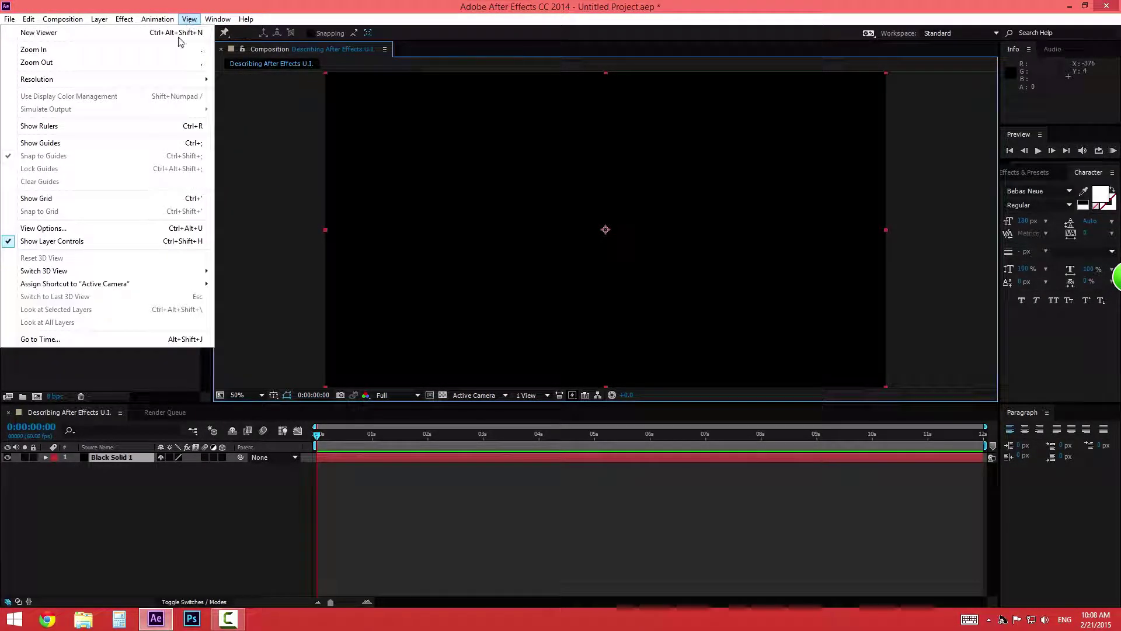
left_click(118, 144)
Step: Show the grid over the composition and hide it again
left_click(189, 19)
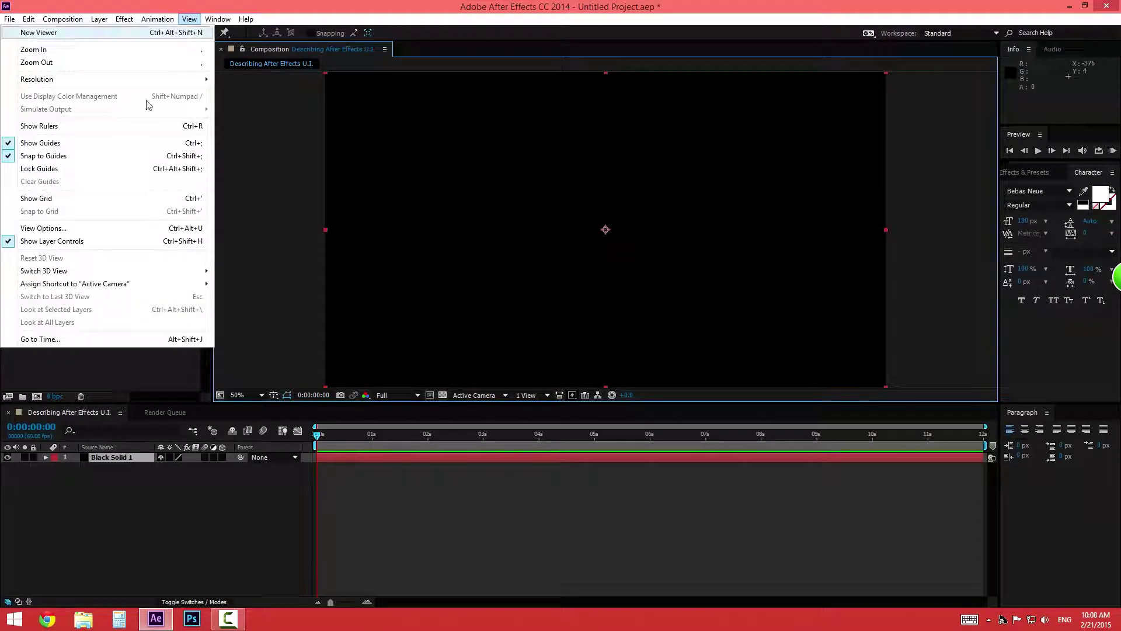
left_click(108, 198)
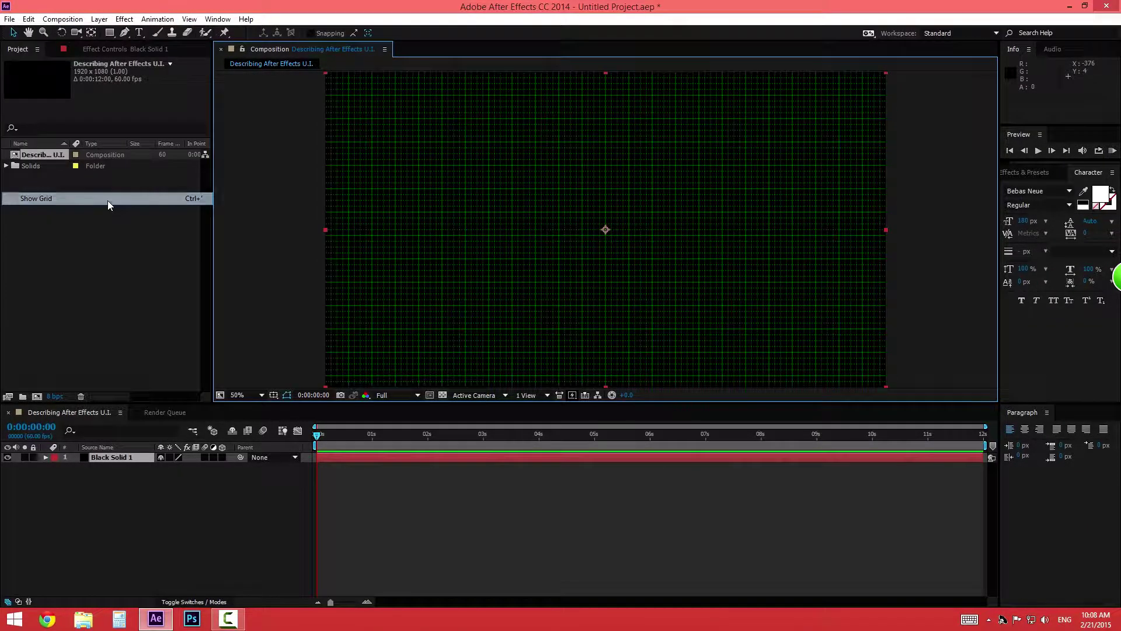
left_click(188, 20)
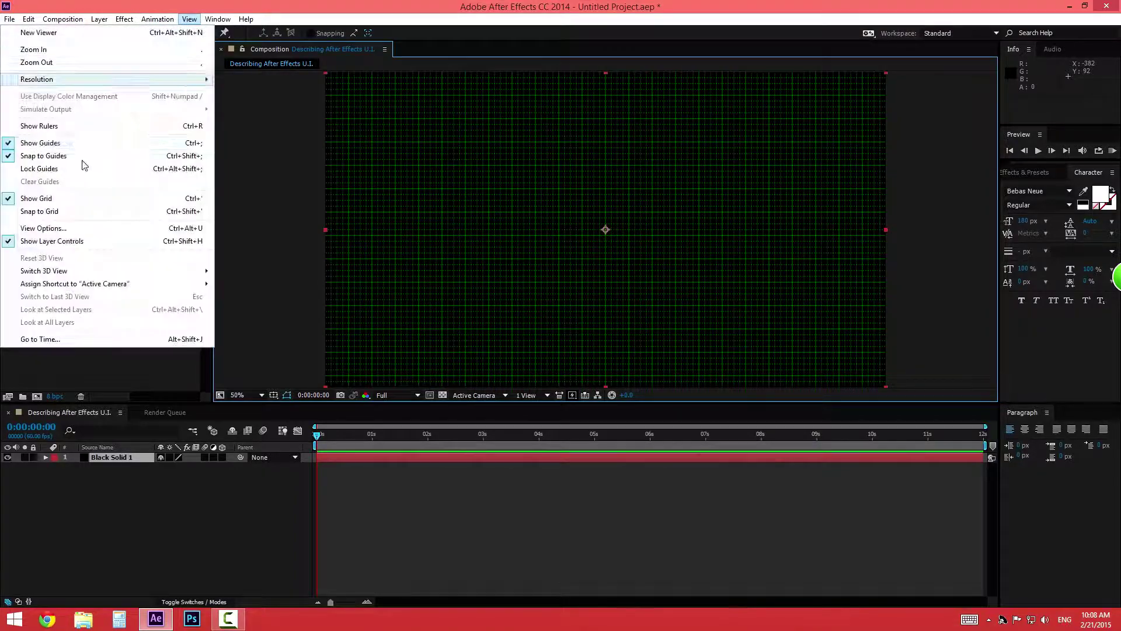
left_click(82, 199)
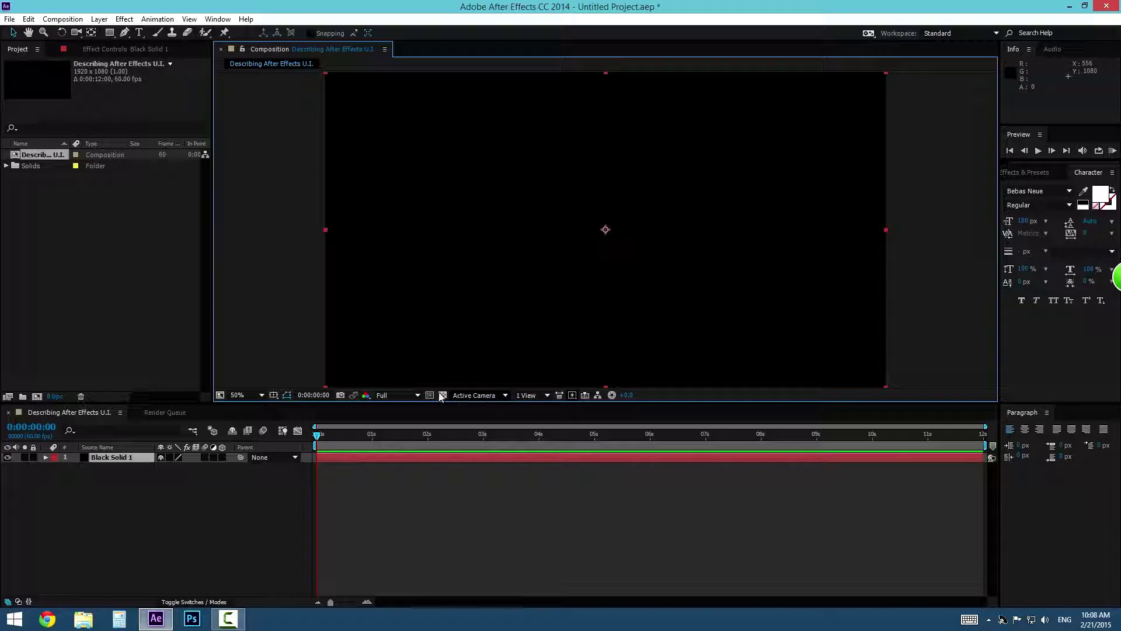
Step: Overlay the proportional grid and the regular grid on the composition, then turn both off
left_click(274, 396)
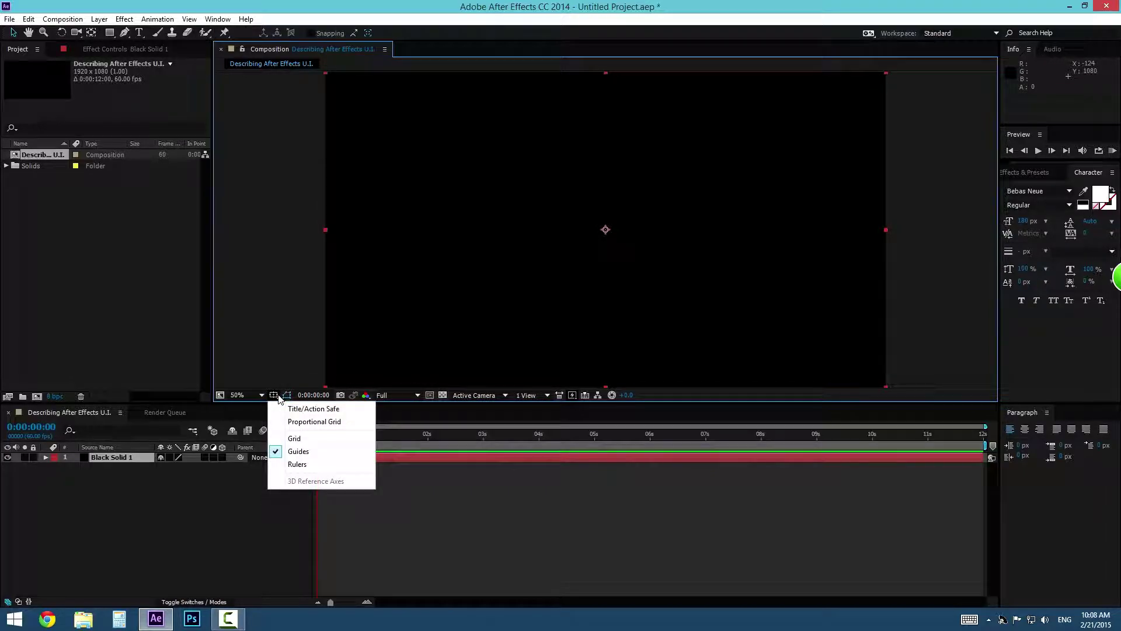
left_click(303, 421)
left_click(274, 396)
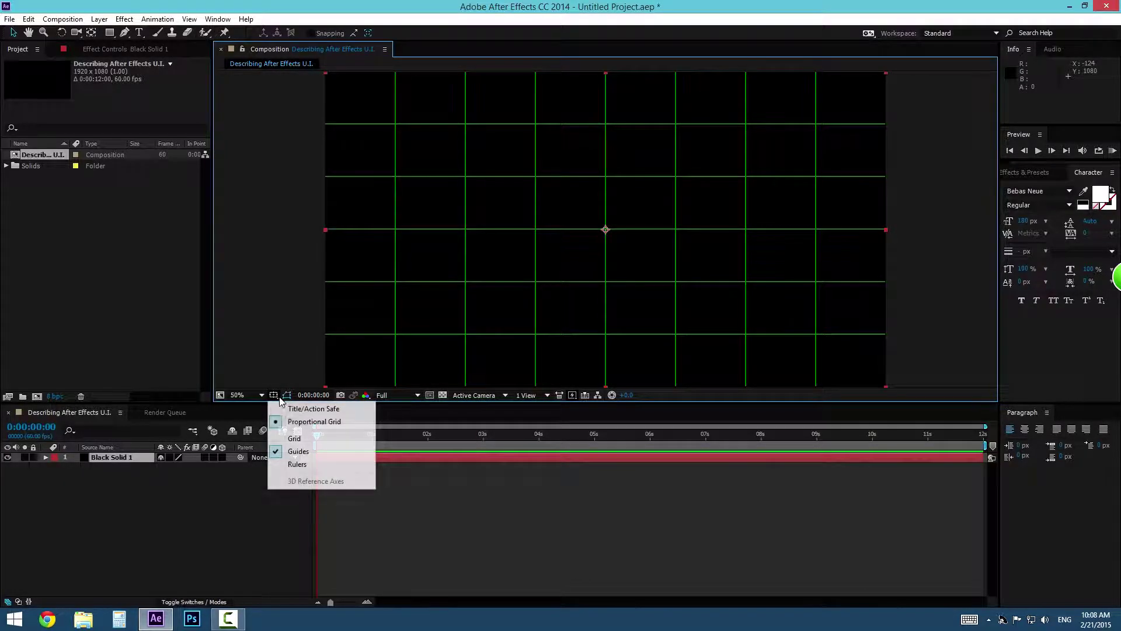
left_click(302, 440)
left_click(273, 395)
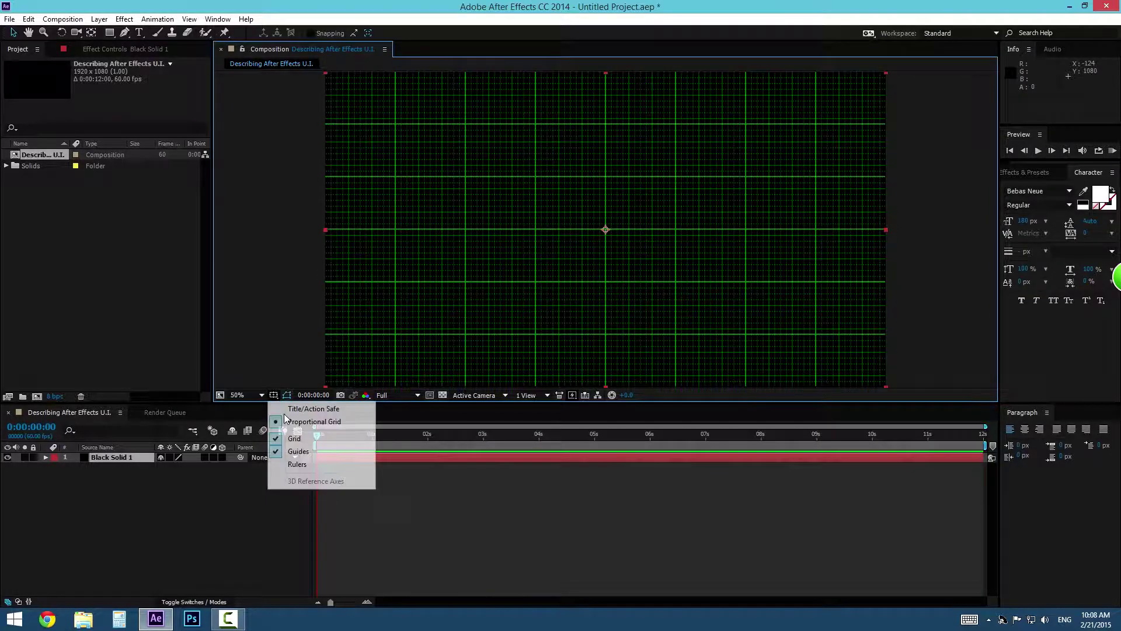
left_click(304, 422)
left_click(274, 396)
left_click(297, 438)
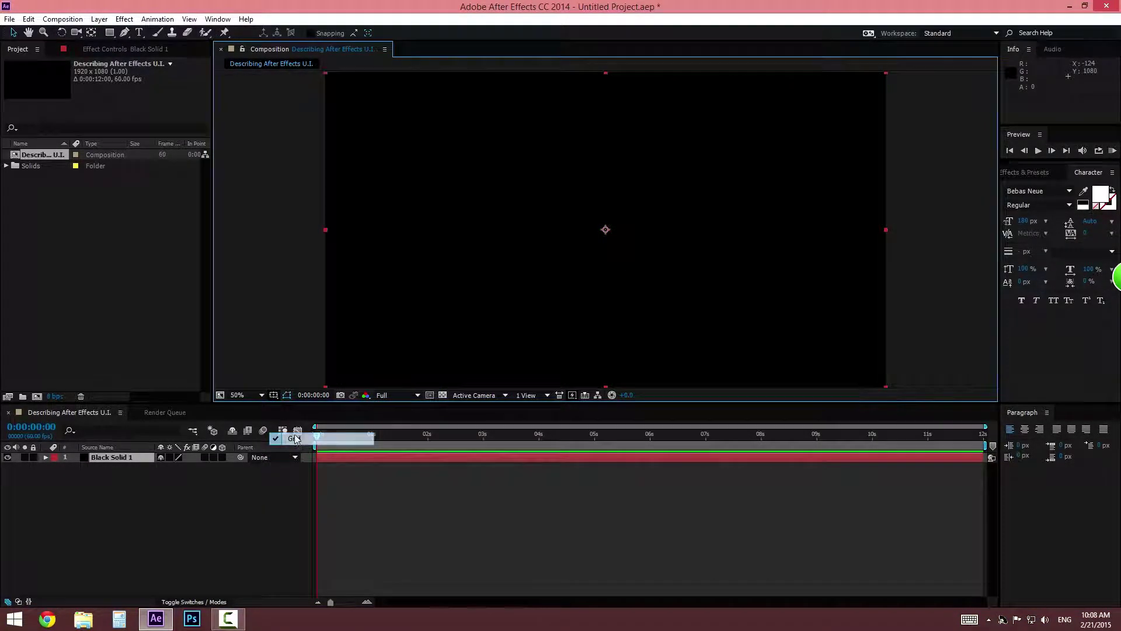
Step: Show the rulers around the composition view and hide them again
left_click(273, 396)
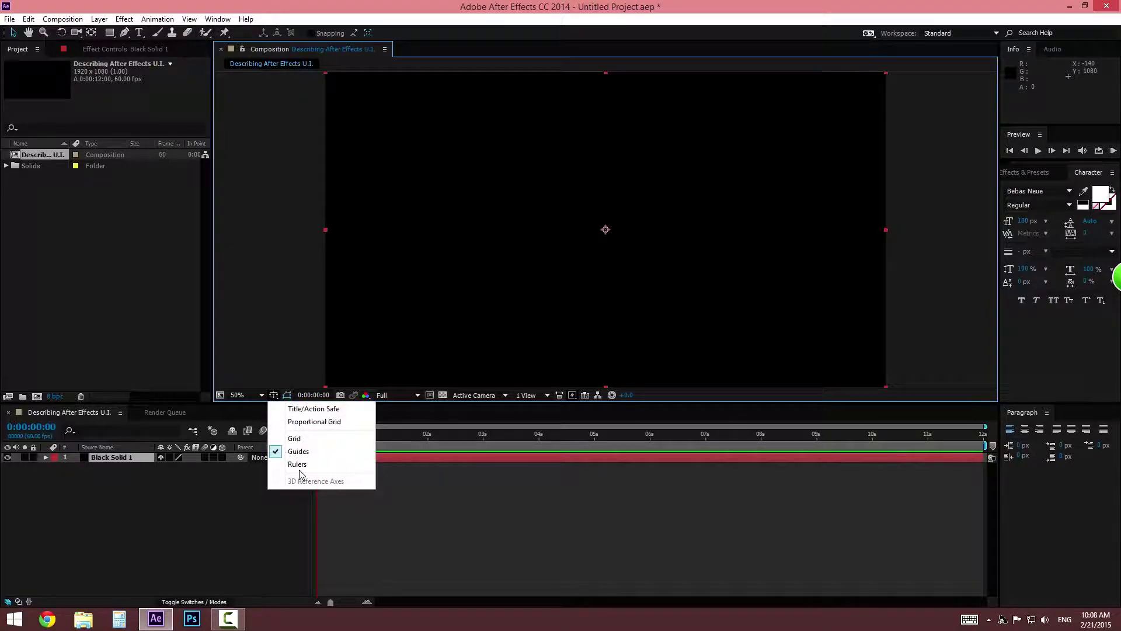
left_click(296, 467)
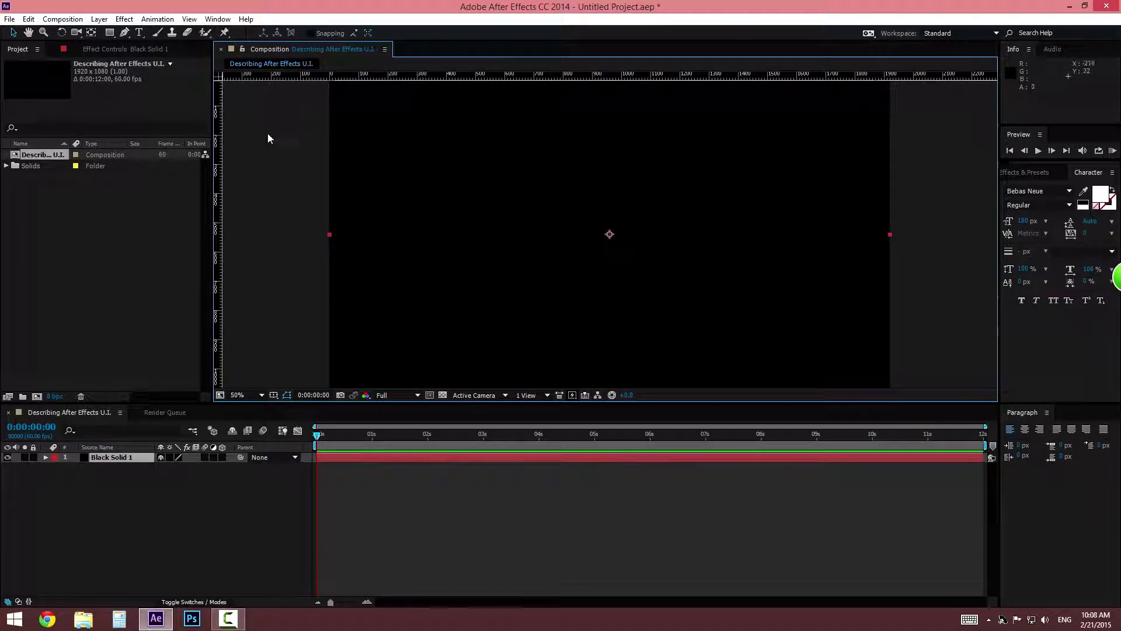
left_click(274, 396)
left_click(296, 467)
Step: Examine the View Options for layer controls and wireframes and accept them without changes
left_click(192, 19)
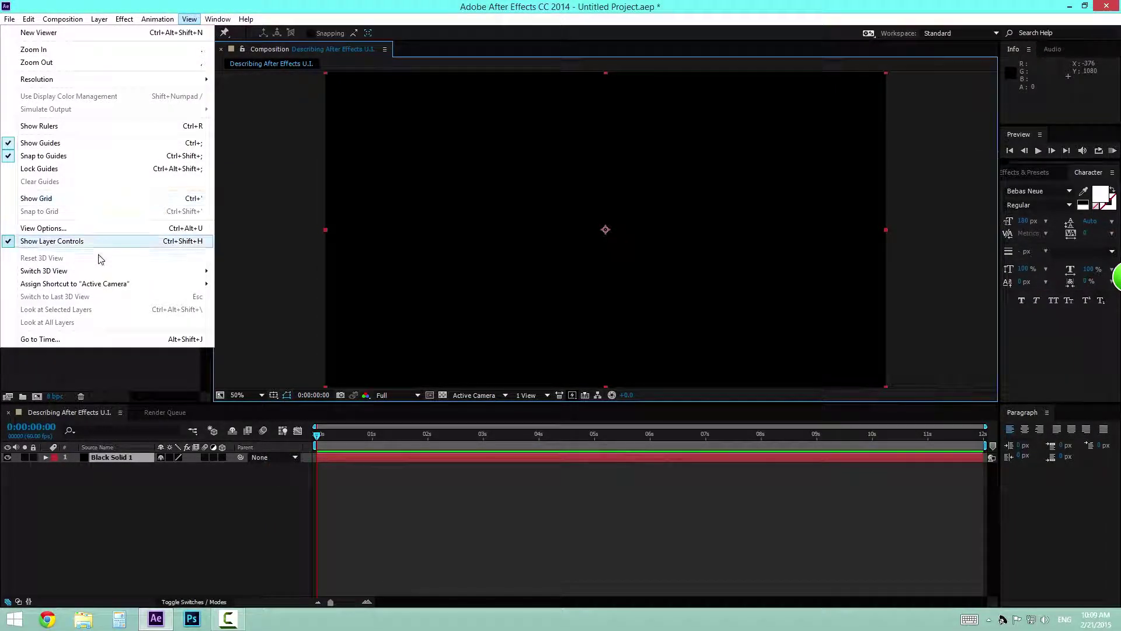
left_click(83, 228)
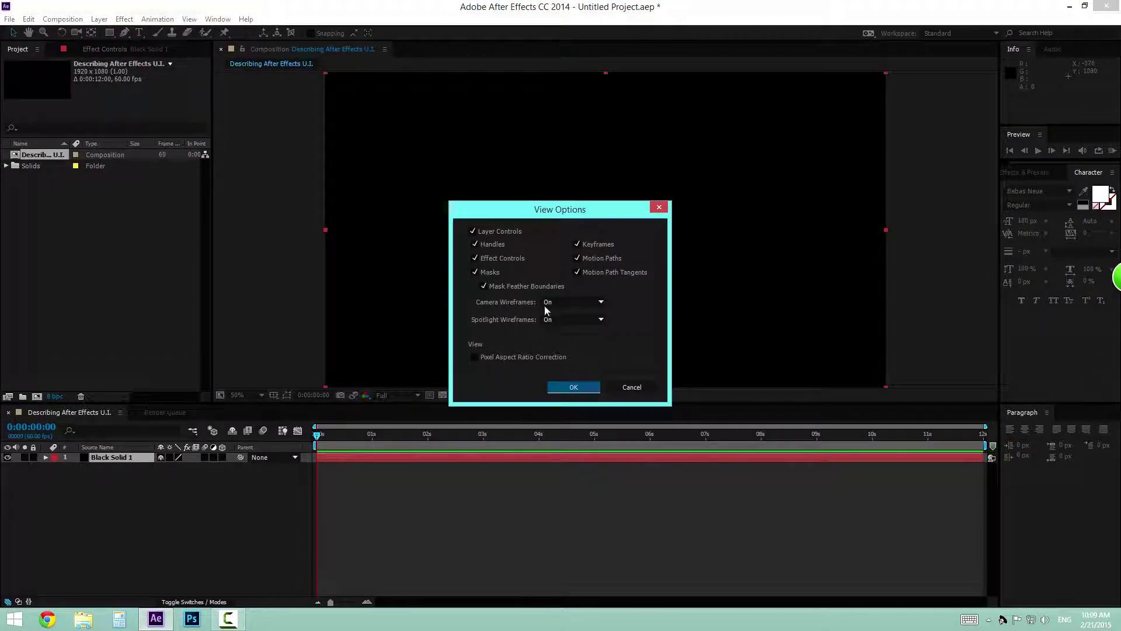
left_click(566, 387)
Step: Switch the composition's 3D view to Front, followed by Left
left_click(158, 18)
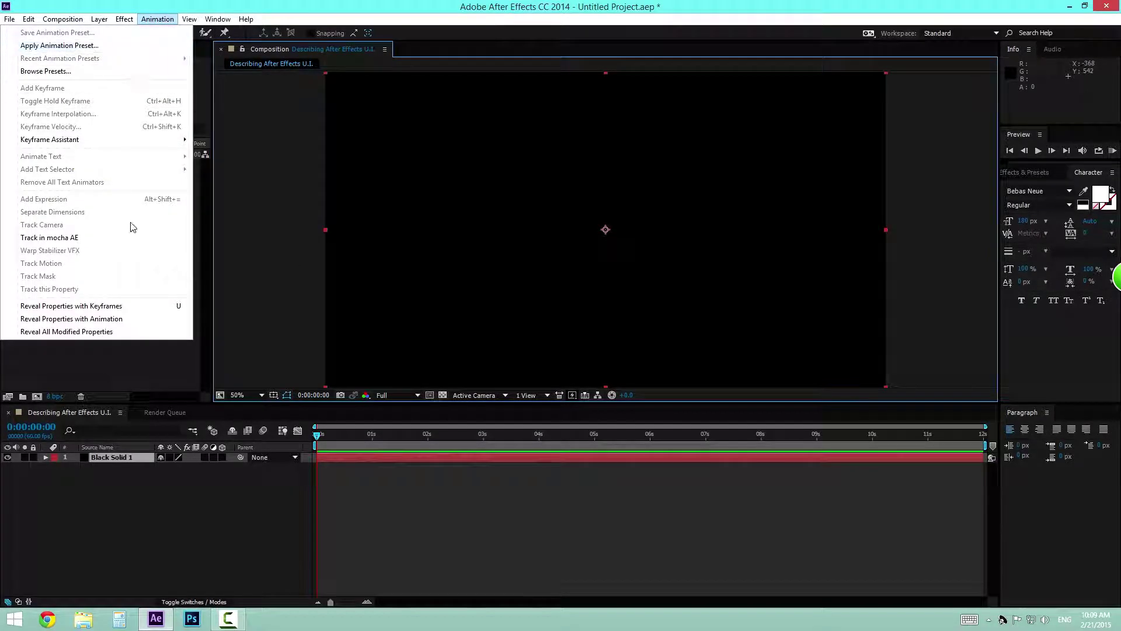
left_click(213, 19)
mouse_move(190, 19)
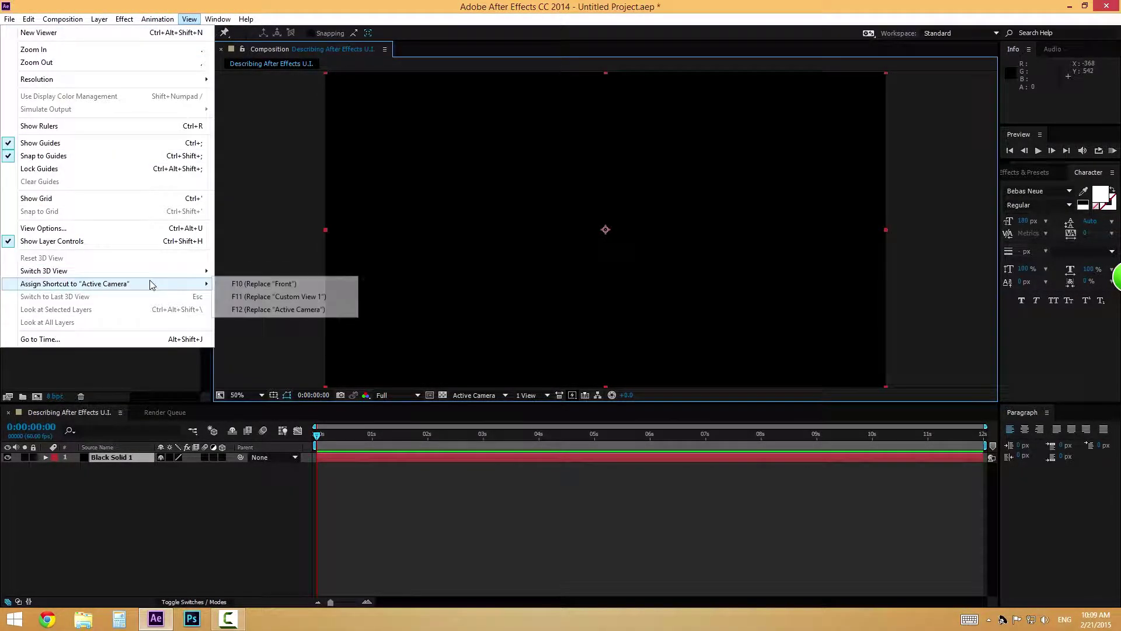
mouse_move(147, 273)
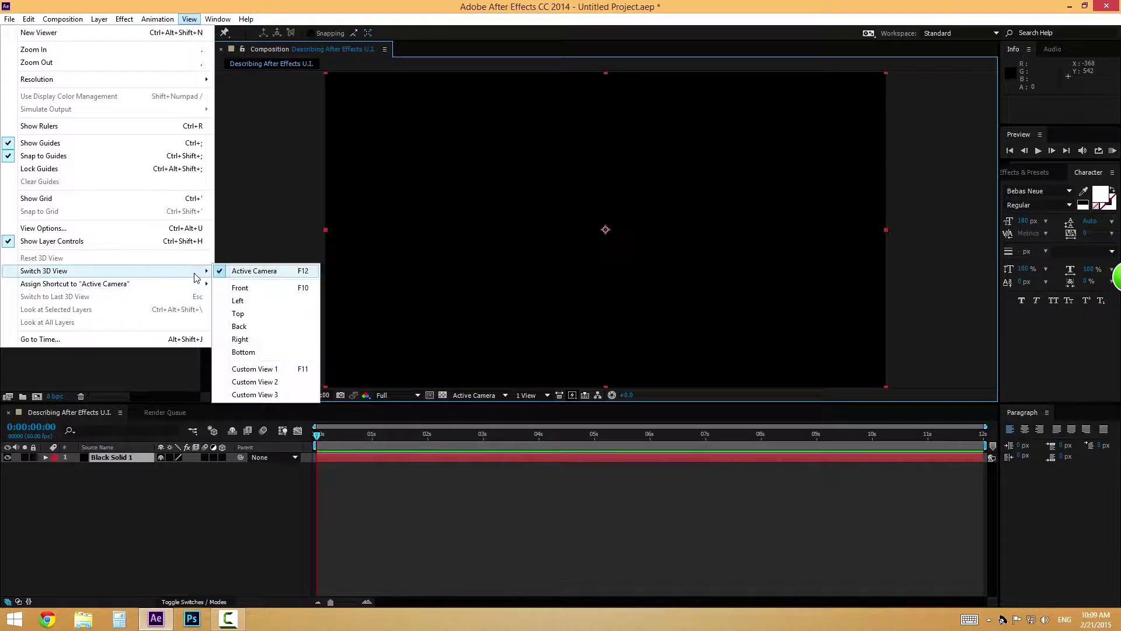
left_click(245, 288)
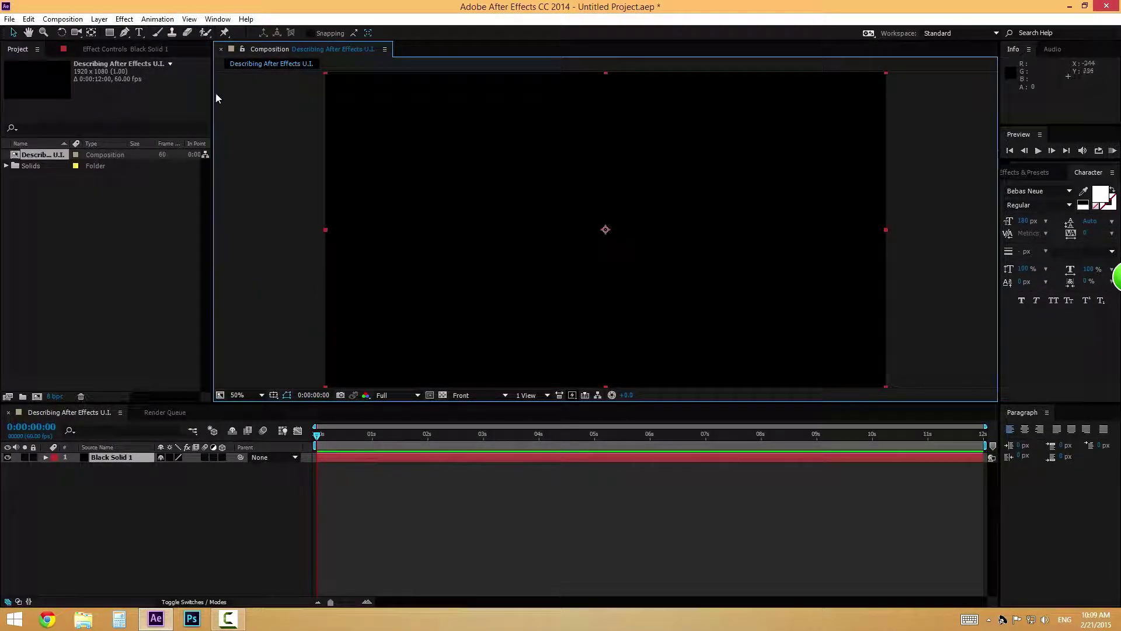
left_click(189, 19)
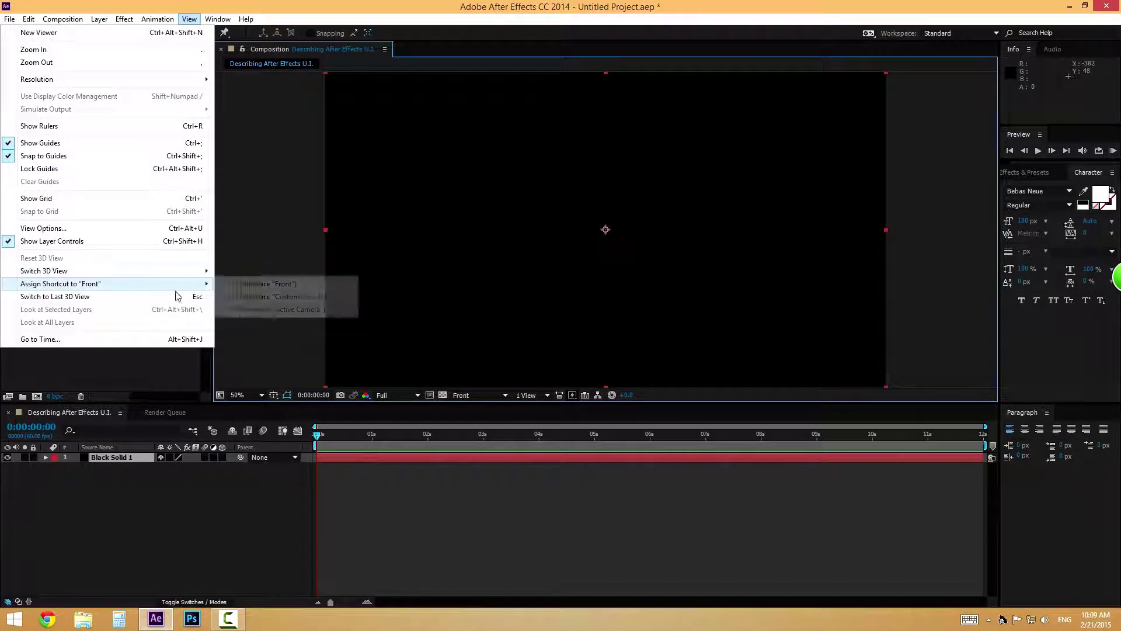
mouse_move(191, 270)
left_click(263, 304)
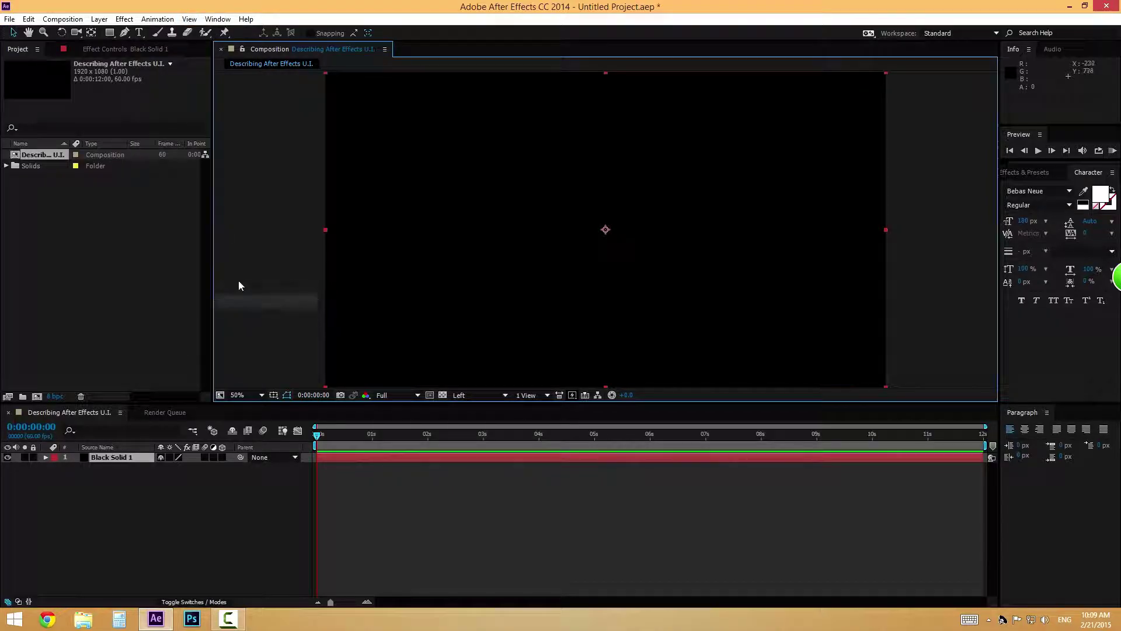
Step: Show the composition from the Right view and Custom View 1, and return it to Active Camera
left_click(190, 19)
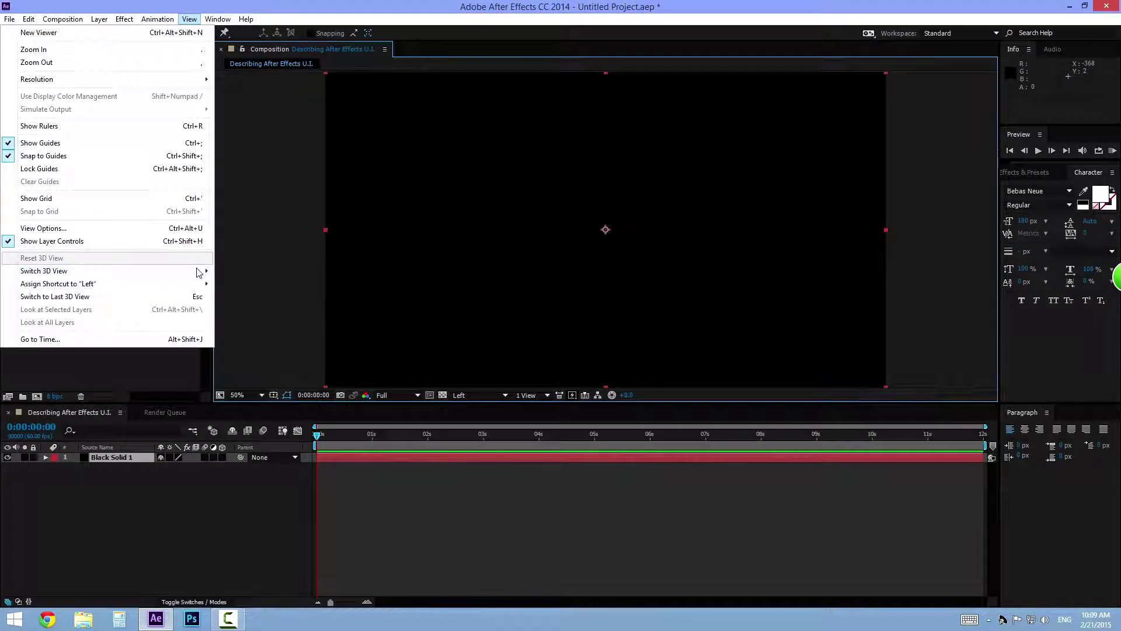
mouse_move(201, 271)
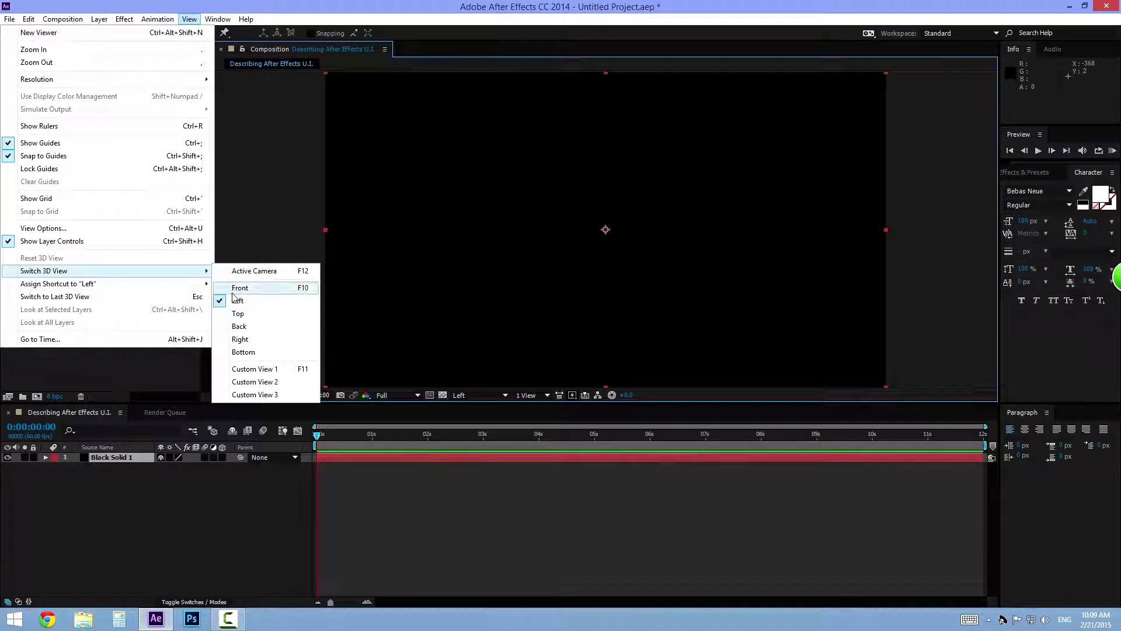
left_click(240, 343)
left_click(197, 20)
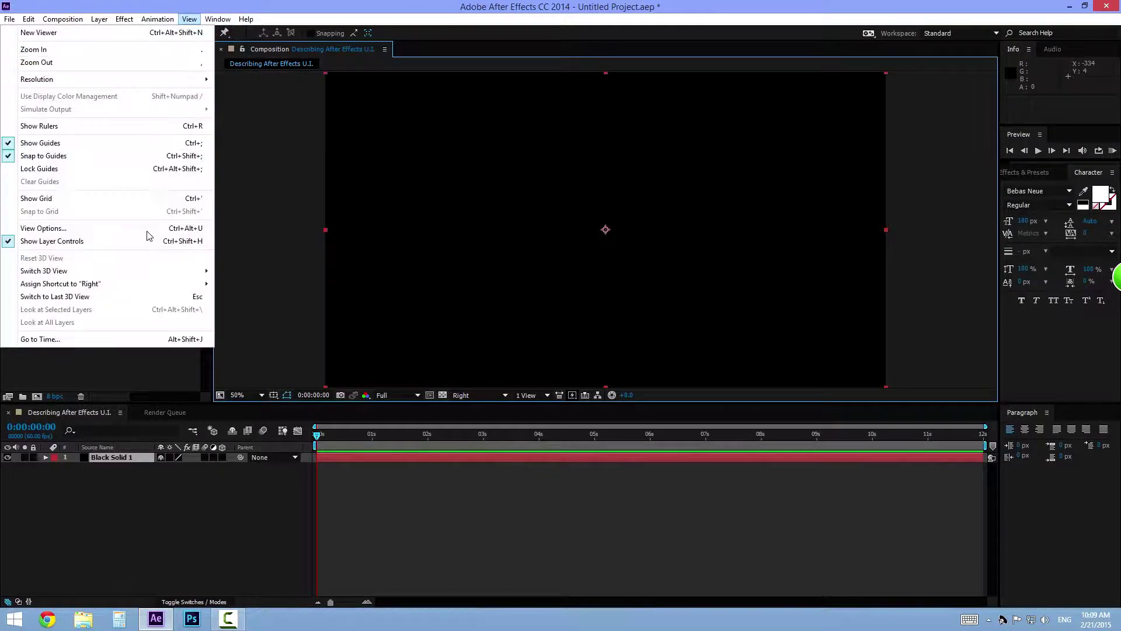
mouse_move(140, 271)
left_click(257, 369)
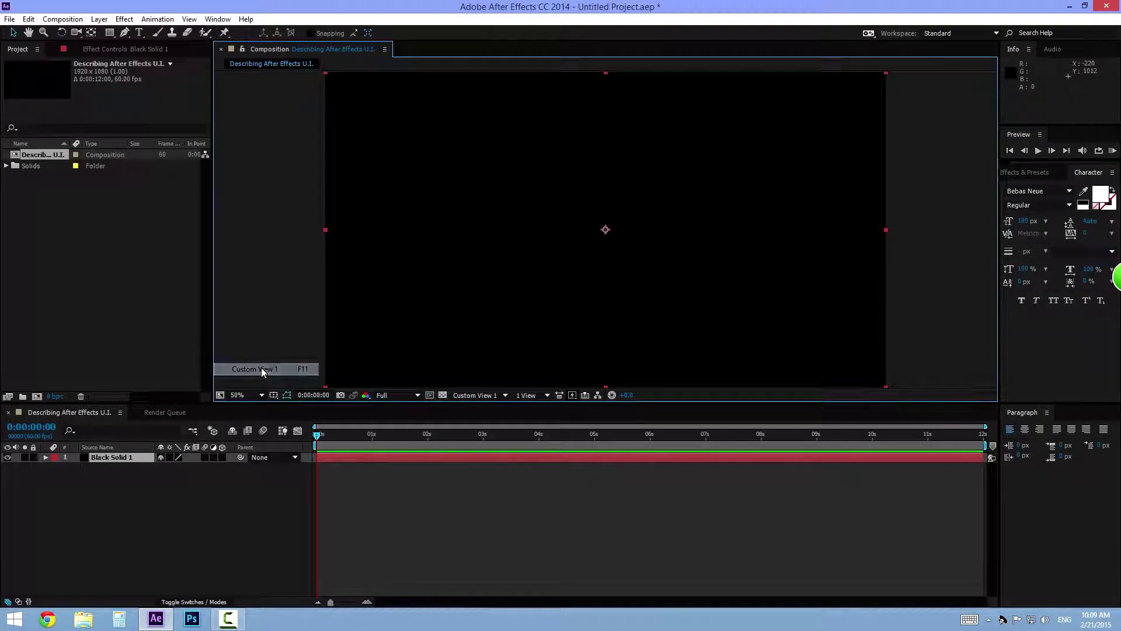
left_click(189, 19)
mouse_move(157, 271)
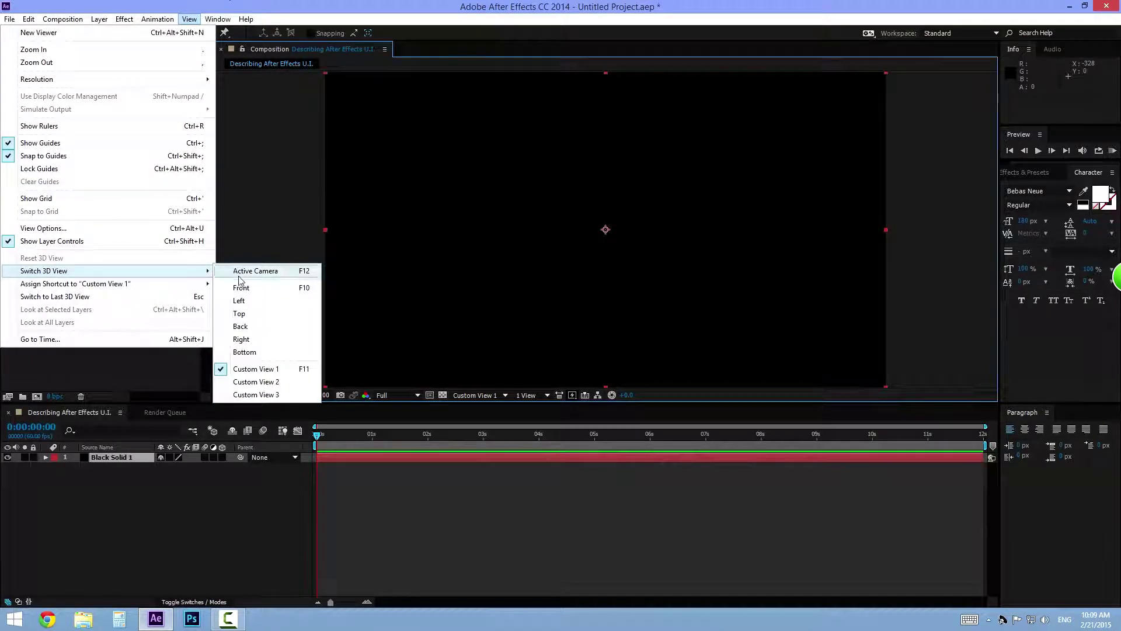
left_click(255, 271)
Step: Try the viewer layouts 4 Views - Bottom, 2 Views - Vertical and 2 Views - Horizontal
left_click(526, 396)
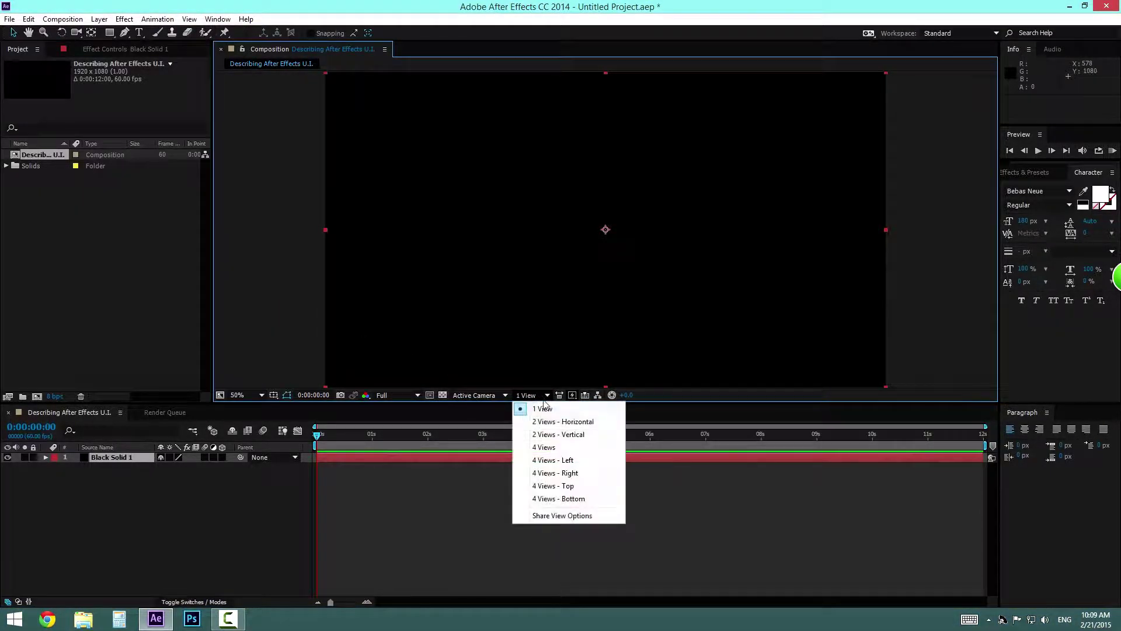
left_click(555, 499)
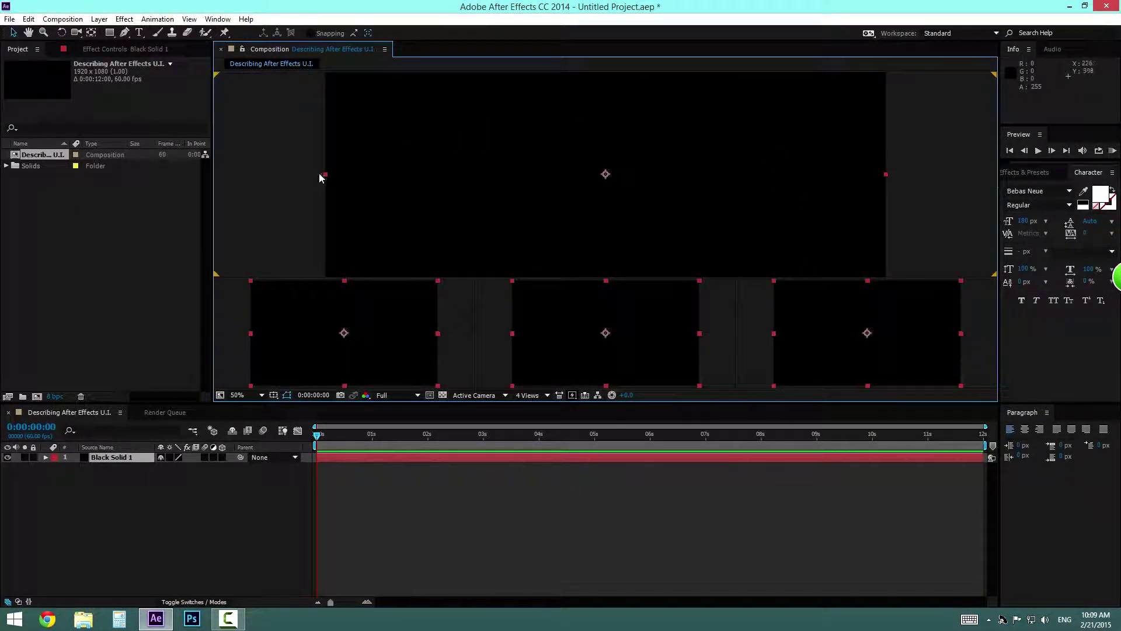
left_click(530, 395)
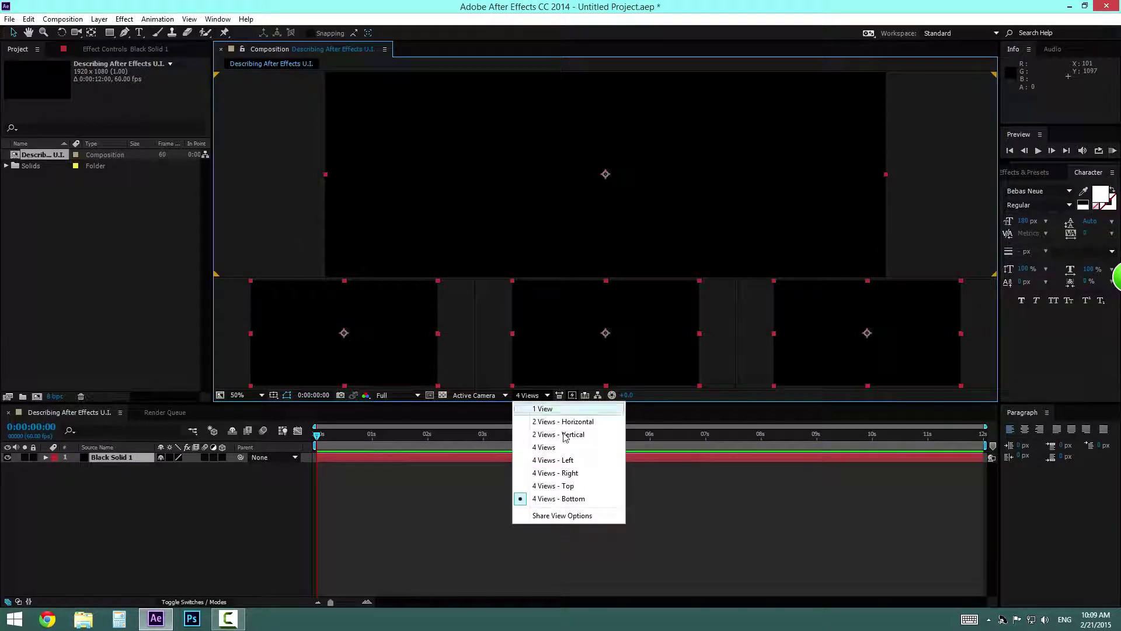
left_click(578, 435)
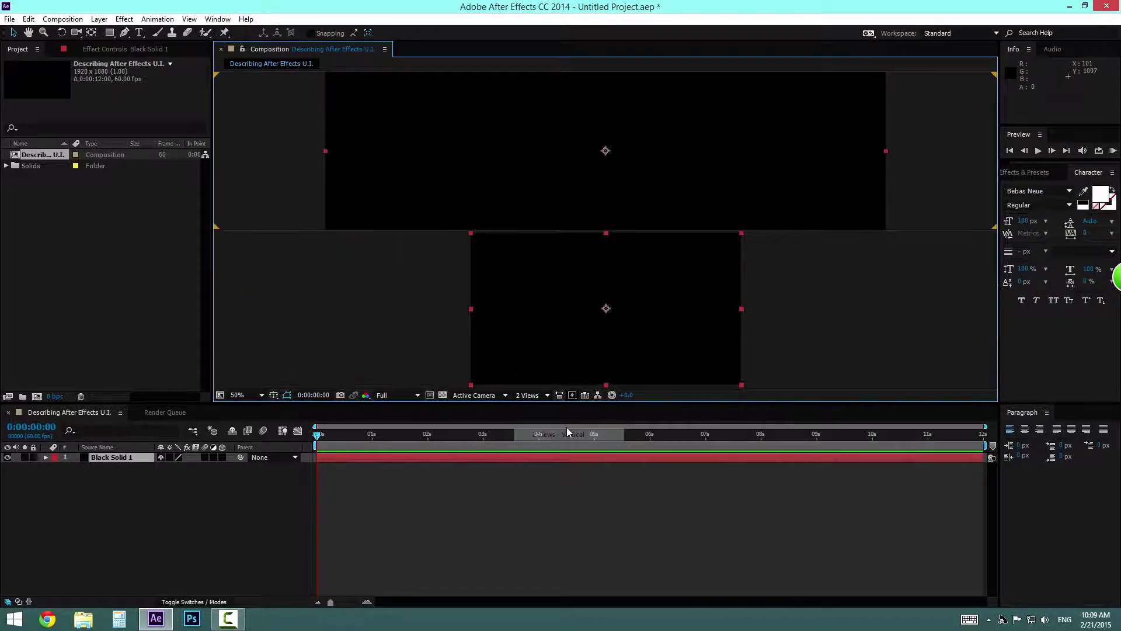
left_click(537, 395)
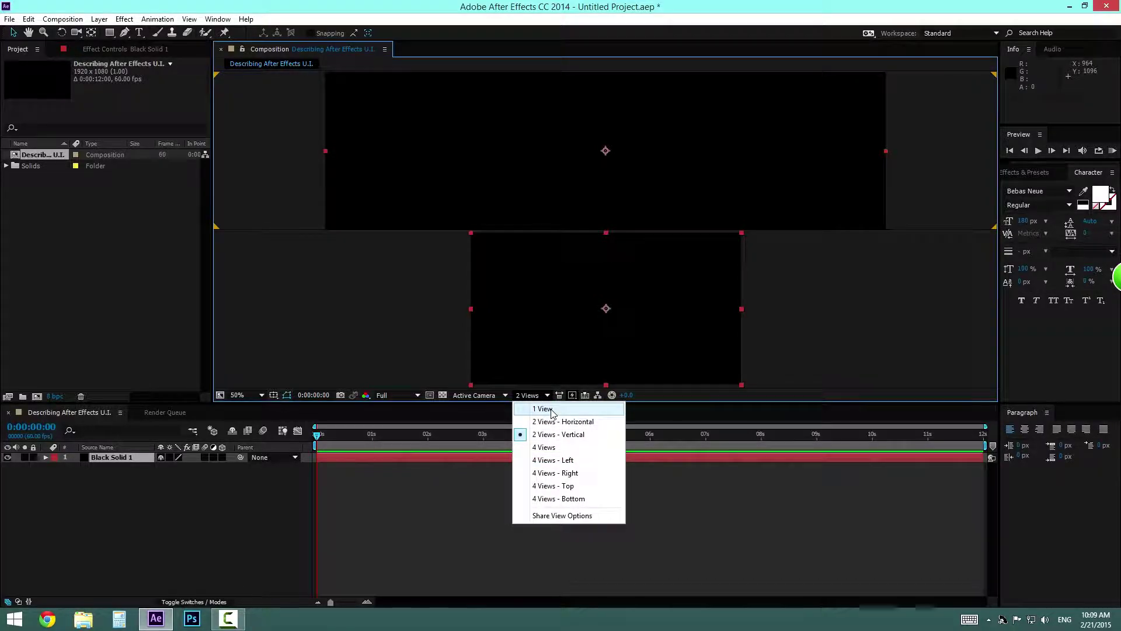
left_click(548, 422)
Step: Set the active view to Top and back to Active Camera, and restore the single-view layout
left_click(501, 397)
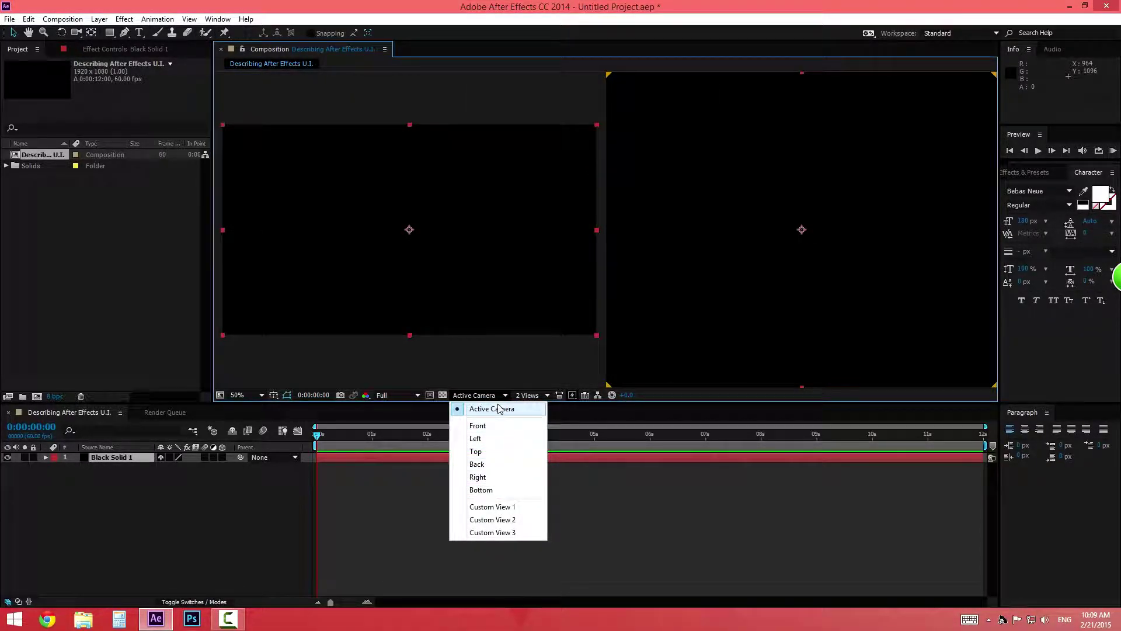
left_click(506, 452)
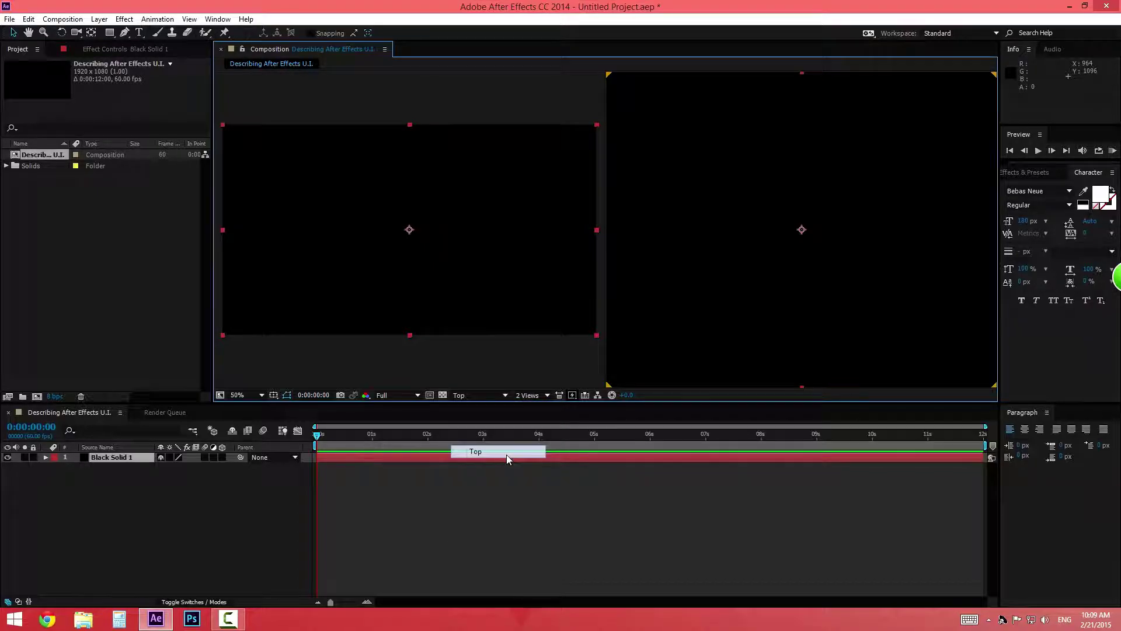
left_click(485, 396)
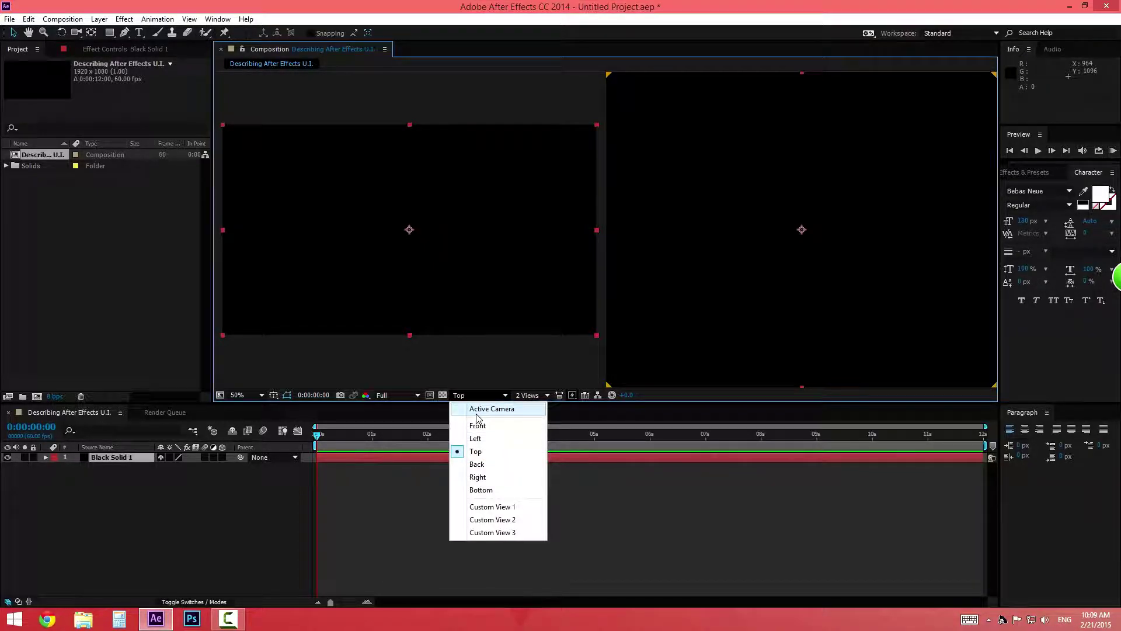
left_click(477, 414)
left_click(526, 396)
left_click(528, 411)
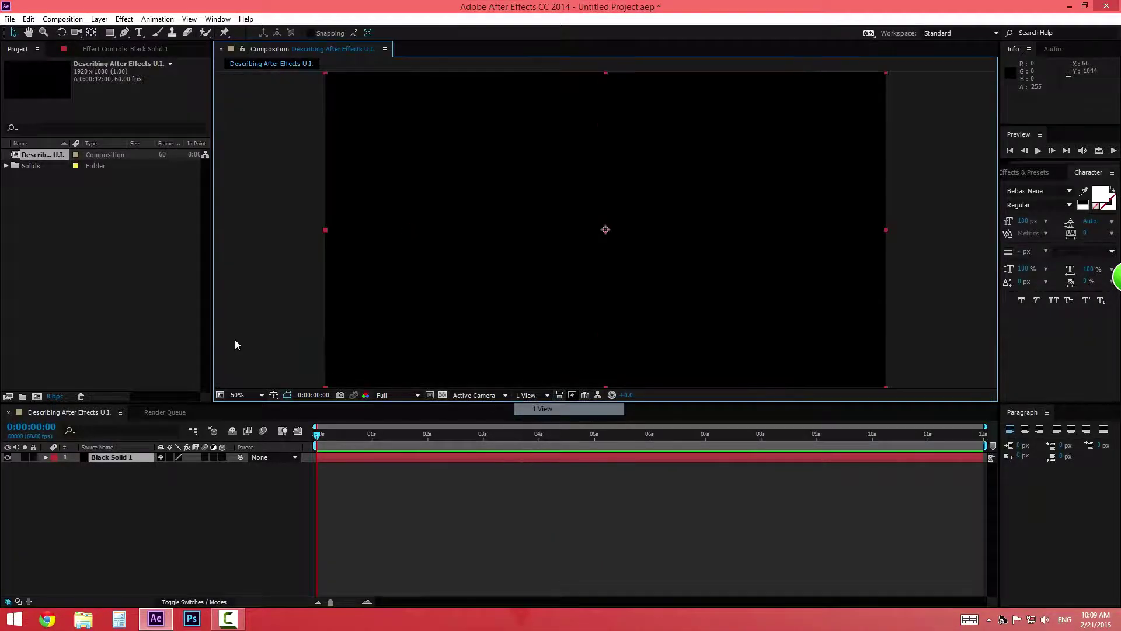
Step: Create a paragraph text layer reading "TEXT" and move it to about the centre of the composition
left_click(139, 34)
left_click_drag(401, 141, 806, 292)
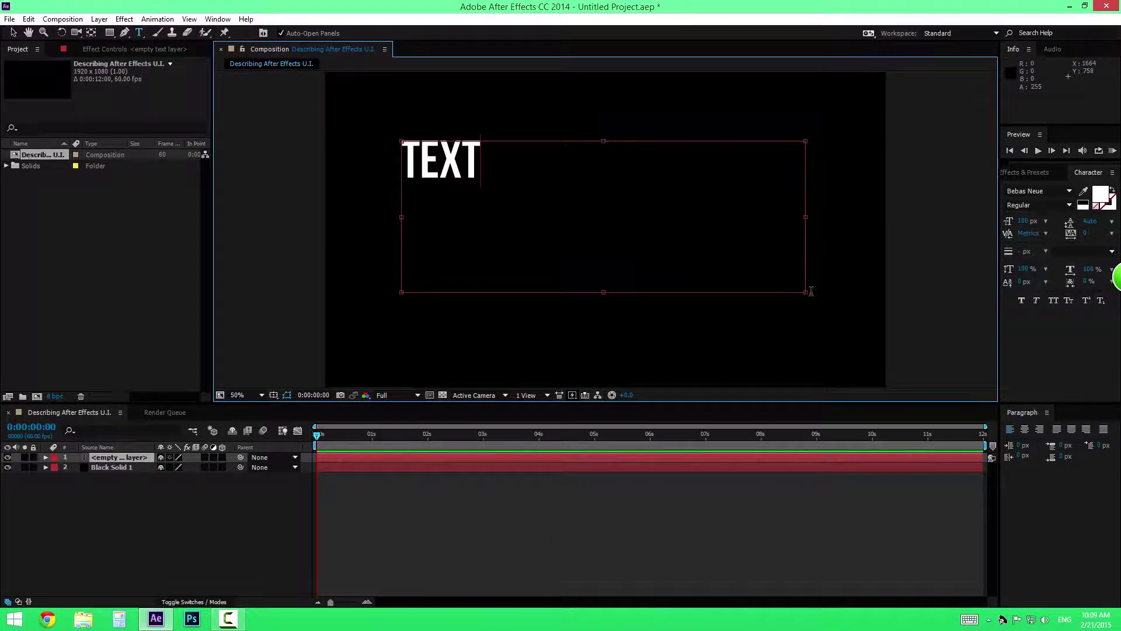
left_click(14, 33)
left_click_drag(465, 164, 630, 216)
Step: Switch the composition to the Left view and make the TEXT layer 3D
left_click(468, 396)
left_click(488, 436)
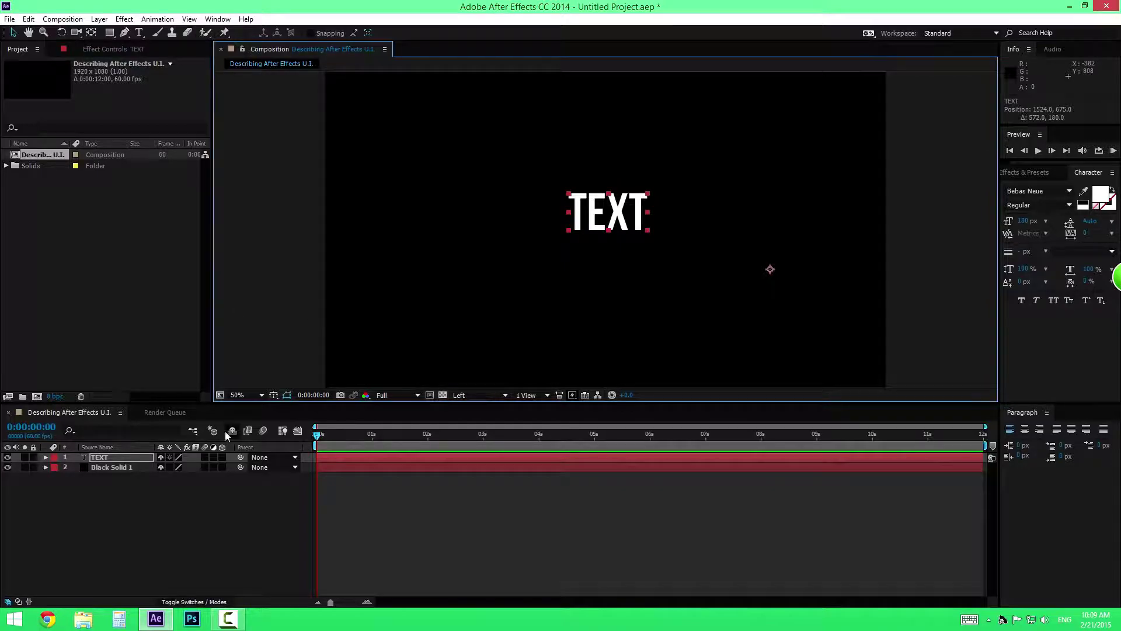
left_click(222, 457)
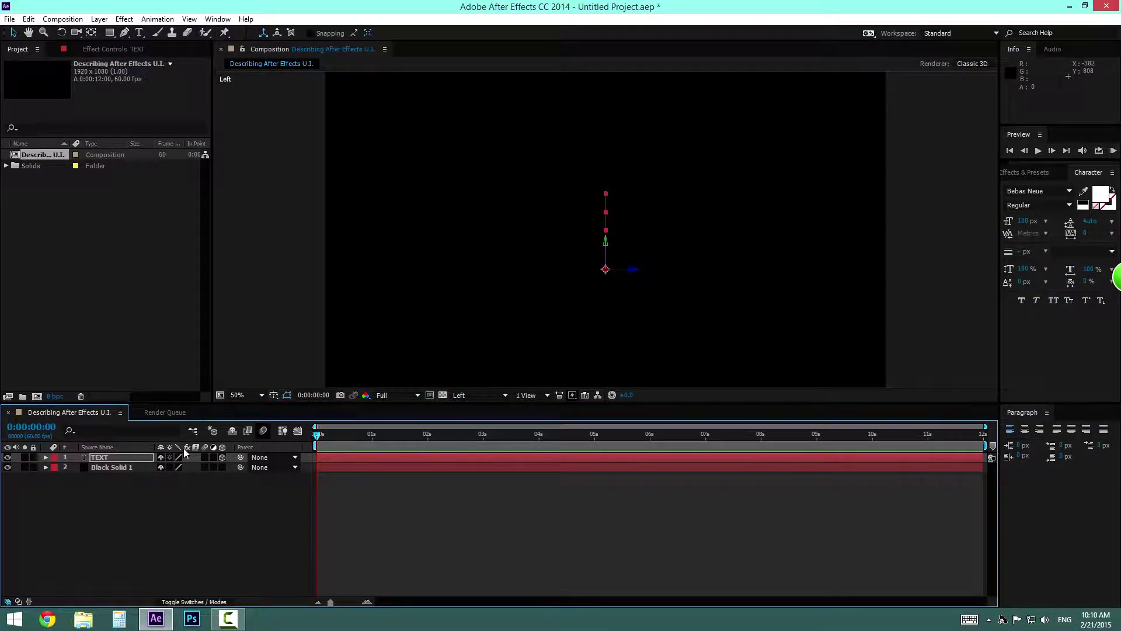
Step: Add a new camera layer with the default settings and zoom the composition view in and back out
left_click(99, 18)
mouse_move(113, 32)
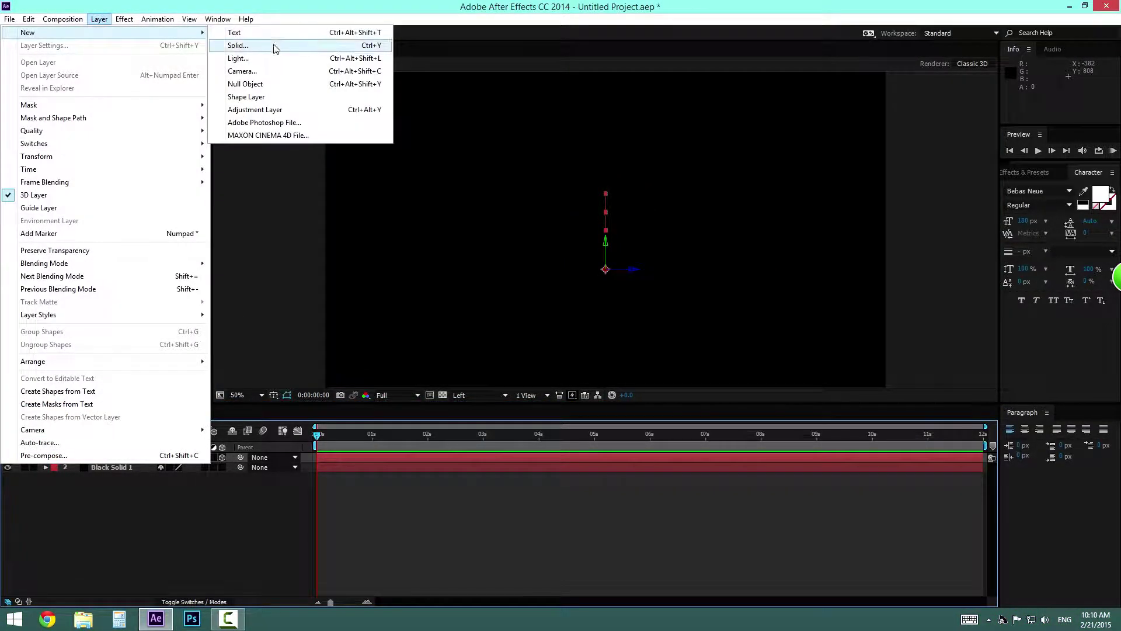
left_click(275, 69)
left_click(680, 435)
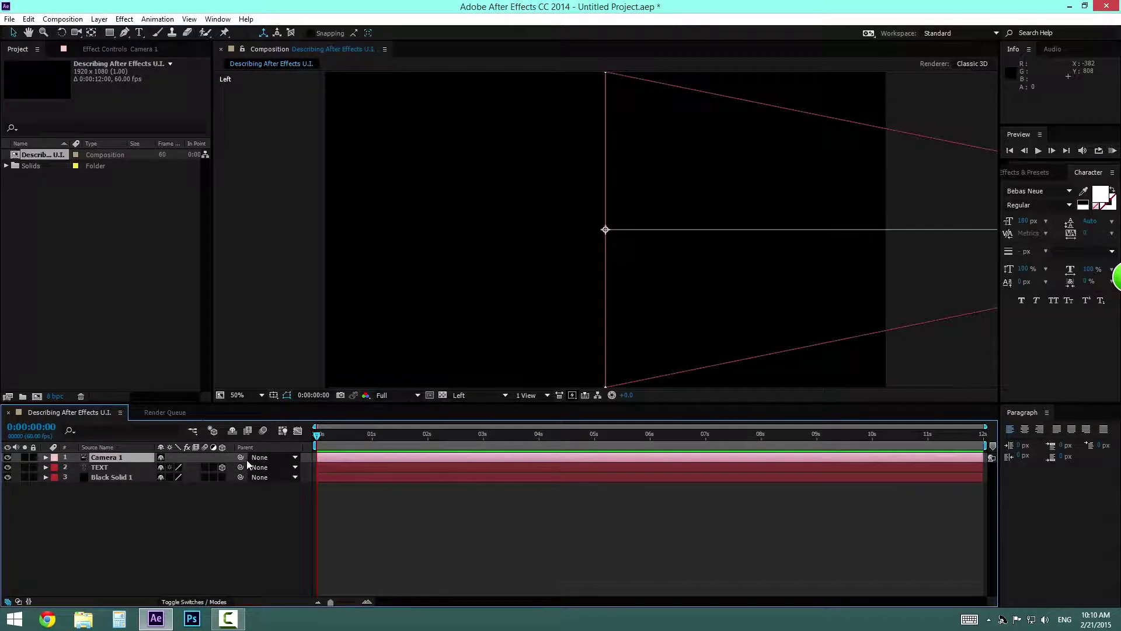
key("period")
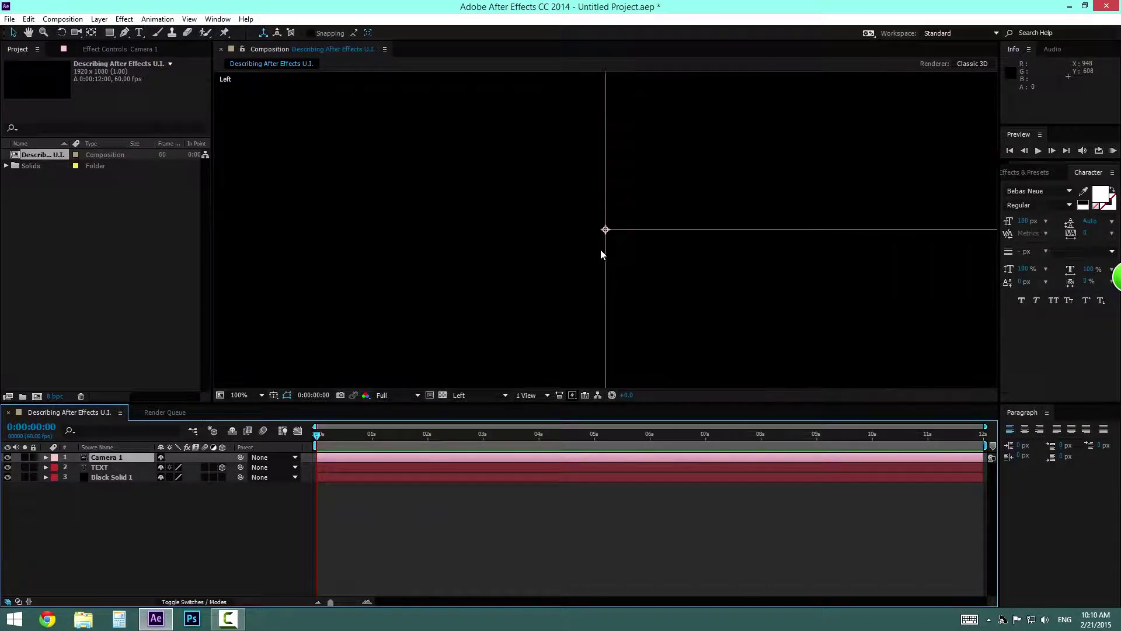
key("comma")
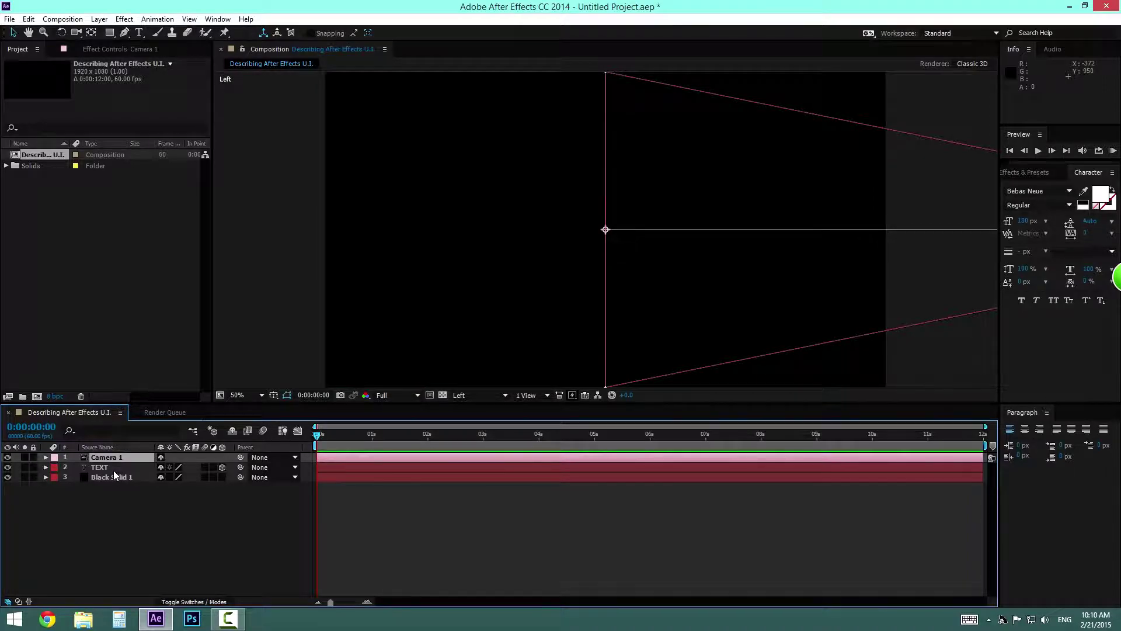
Step: Return the composition view to Active Camera and select the TEXT layer
left_click(488, 396)
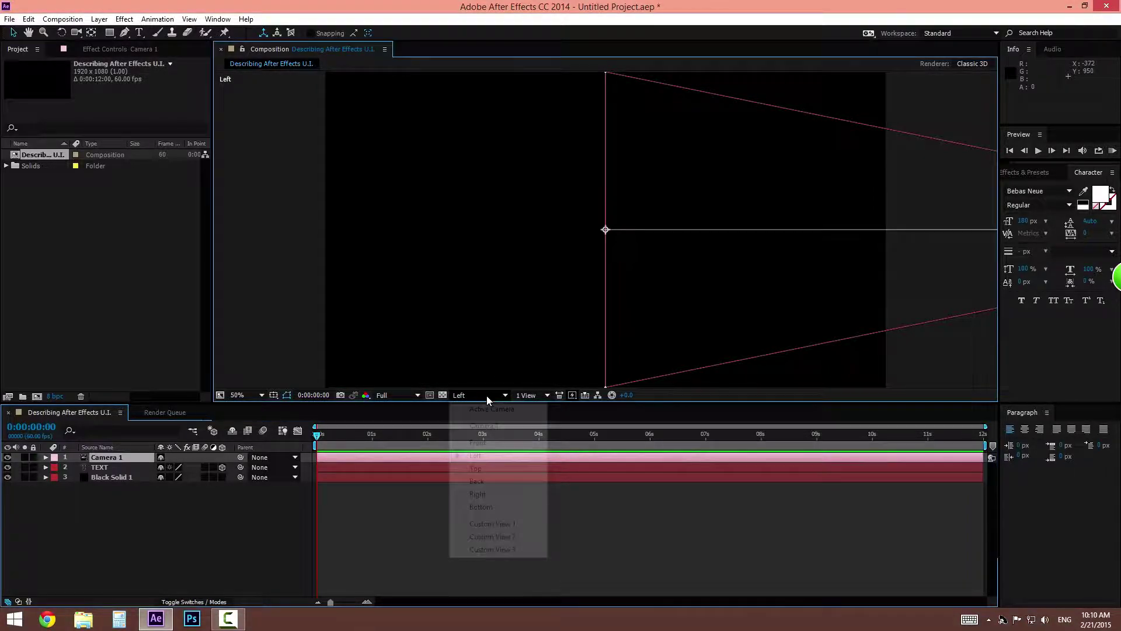
left_click(490, 409)
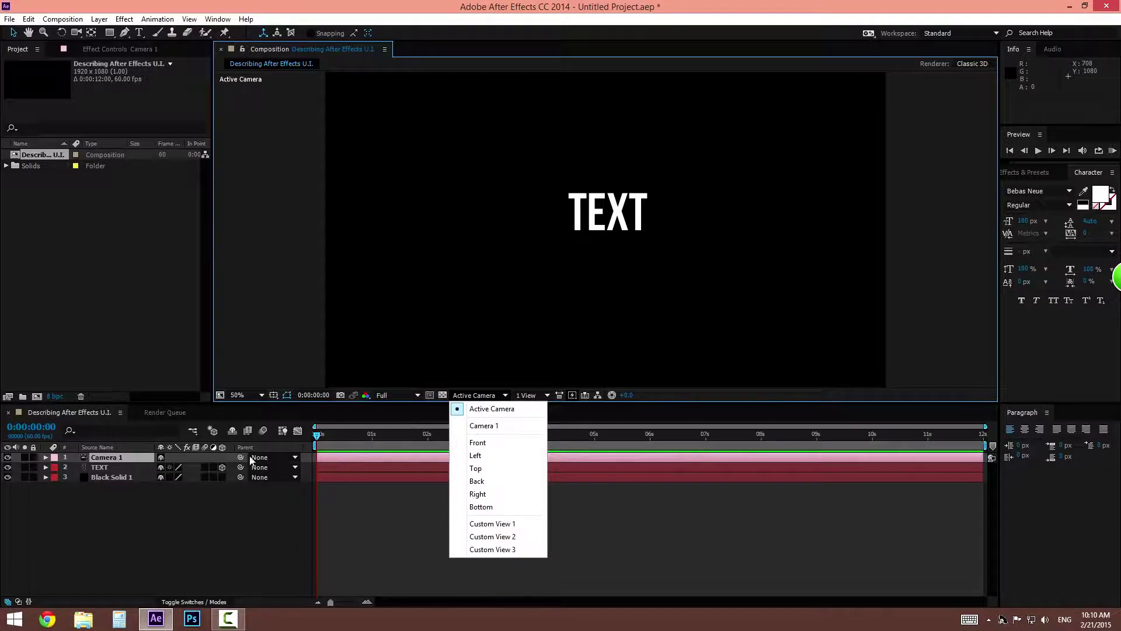
left_click(123, 459)
left_click(124, 466)
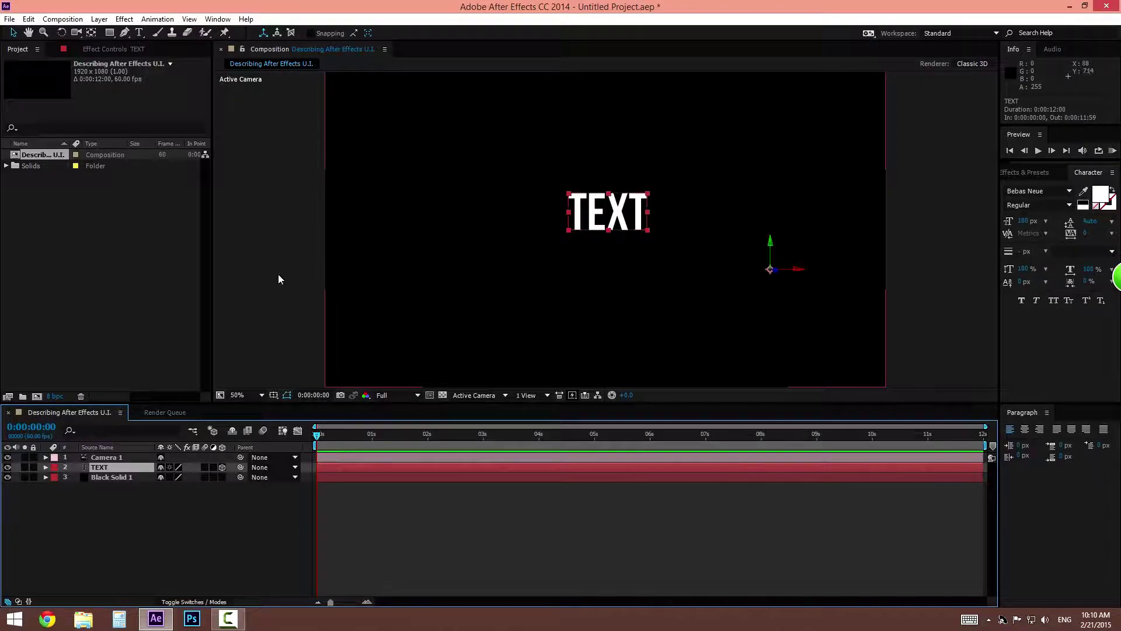
Step: Create a red (FF0000) solid at 1920 x 1080 px and place it directly below the TEXT layer
left_click(99, 19)
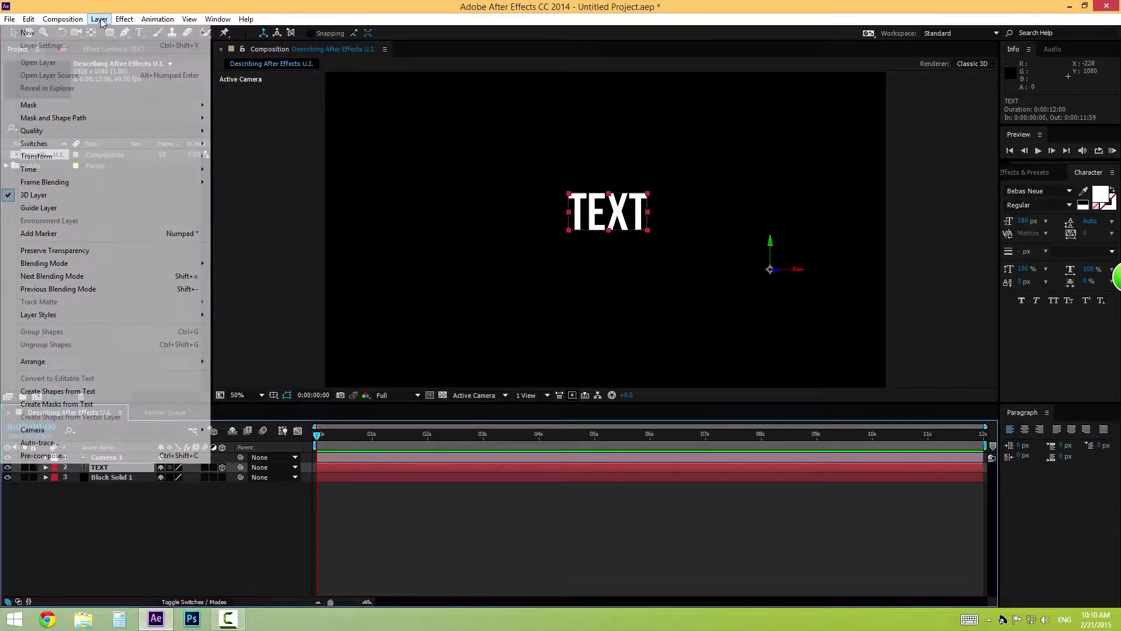
mouse_move(35, 33)
left_click(245, 46)
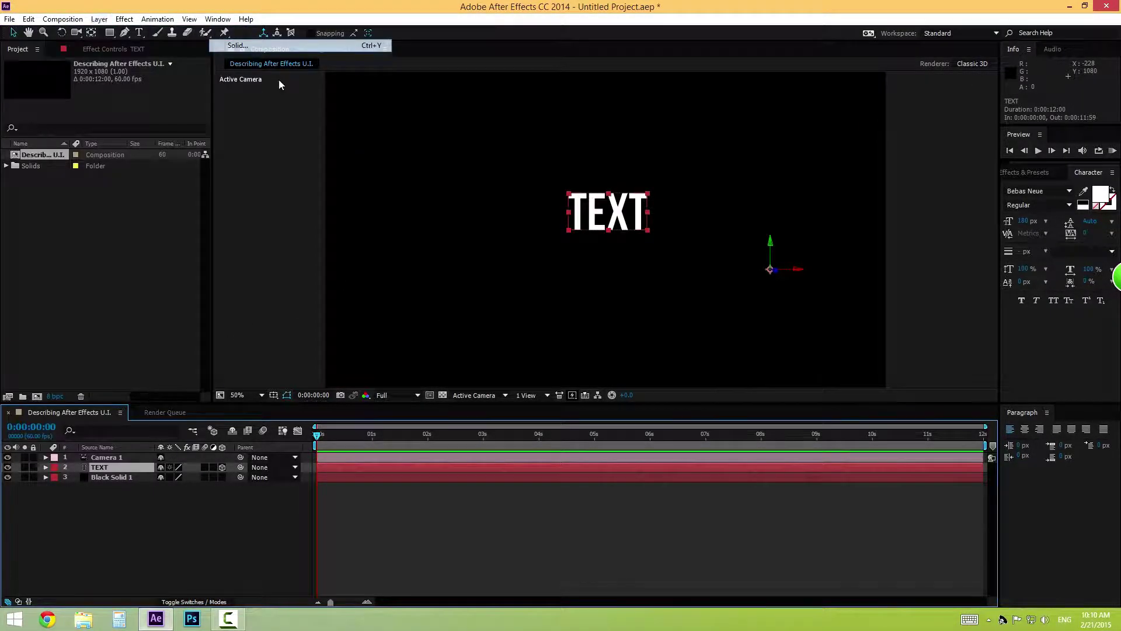
left_click(554, 379)
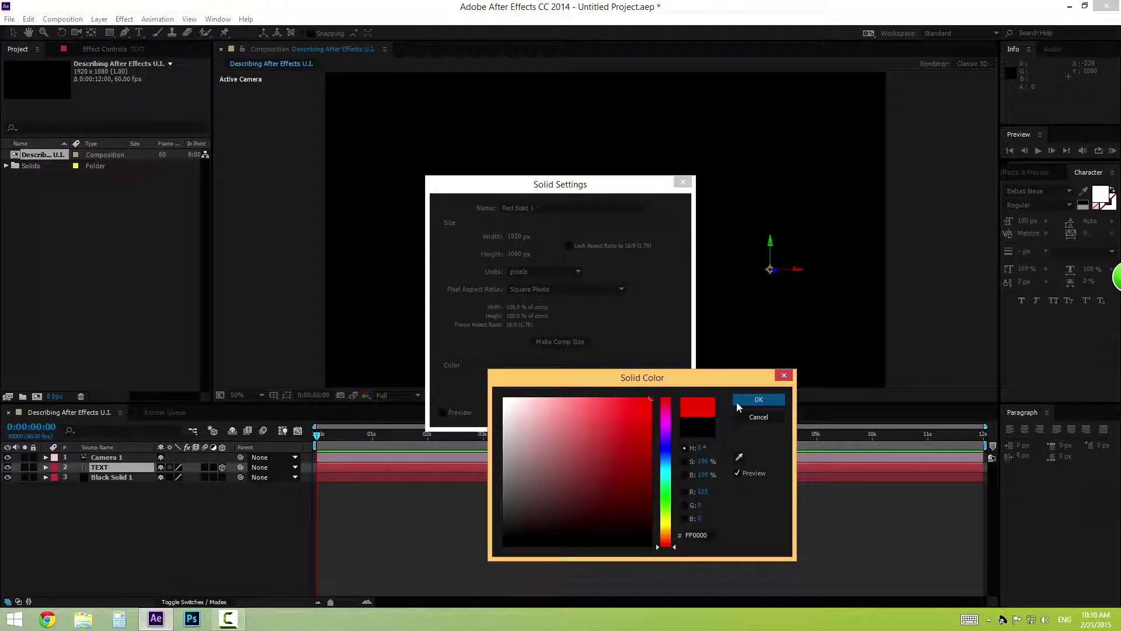
left_click(759, 400)
left_click(592, 413)
left_click_drag(108, 468, 111, 483)
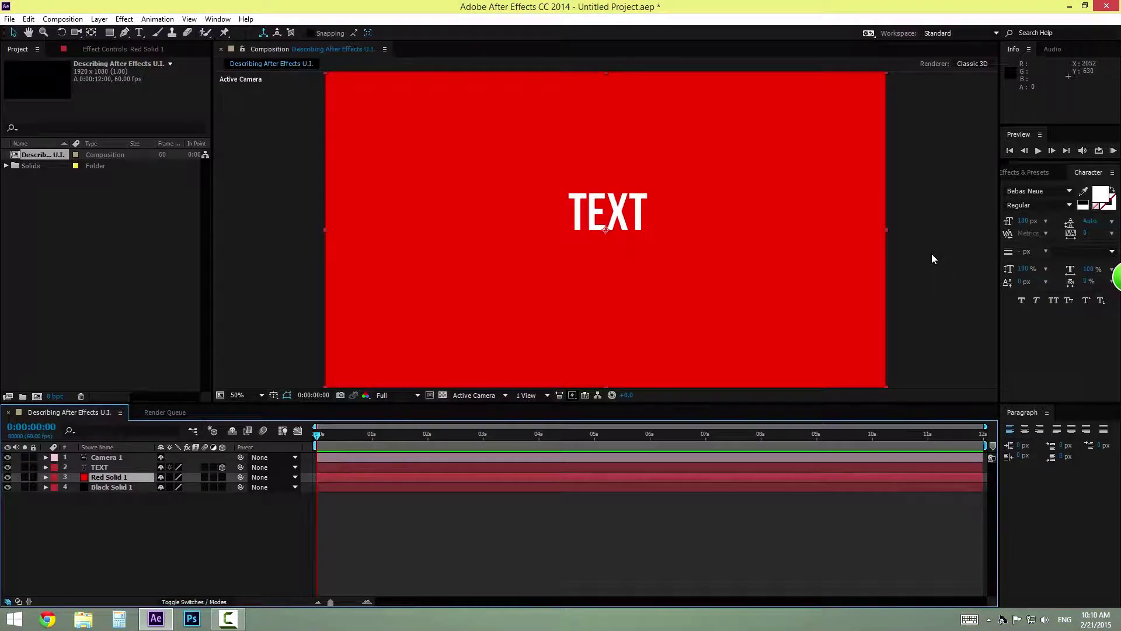
Step: Select the Camera 1 layer and view the composition from the Front view and the Left view
left_click(128, 470)
left_click(127, 456)
left_click(493, 395)
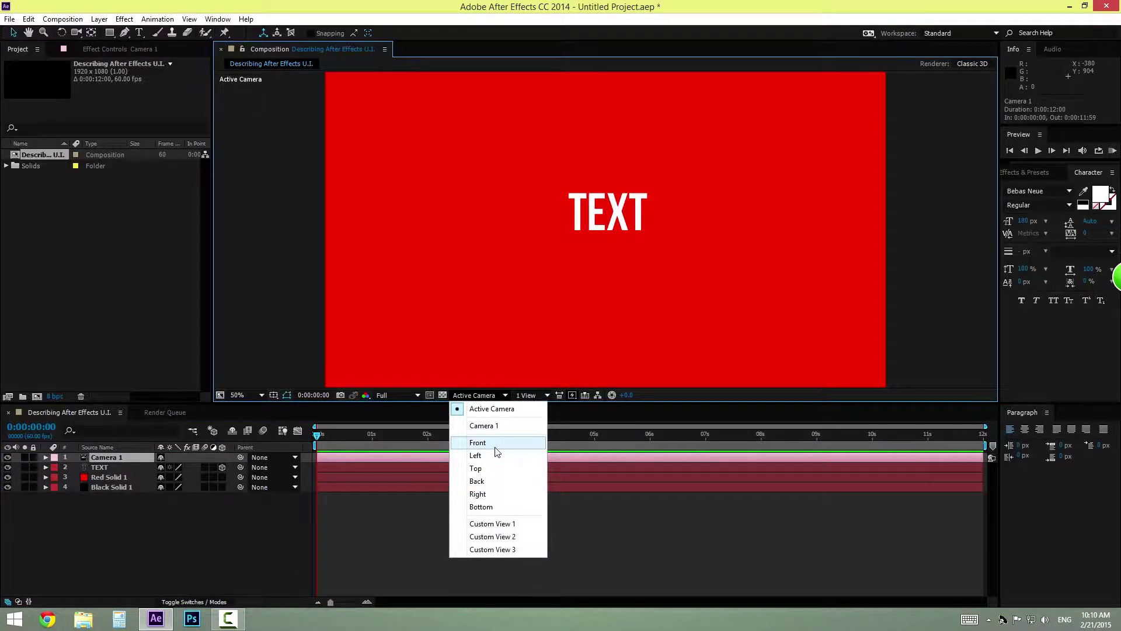
left_click(495, 446)
left_click(474, 396)
left_click(494, 455)
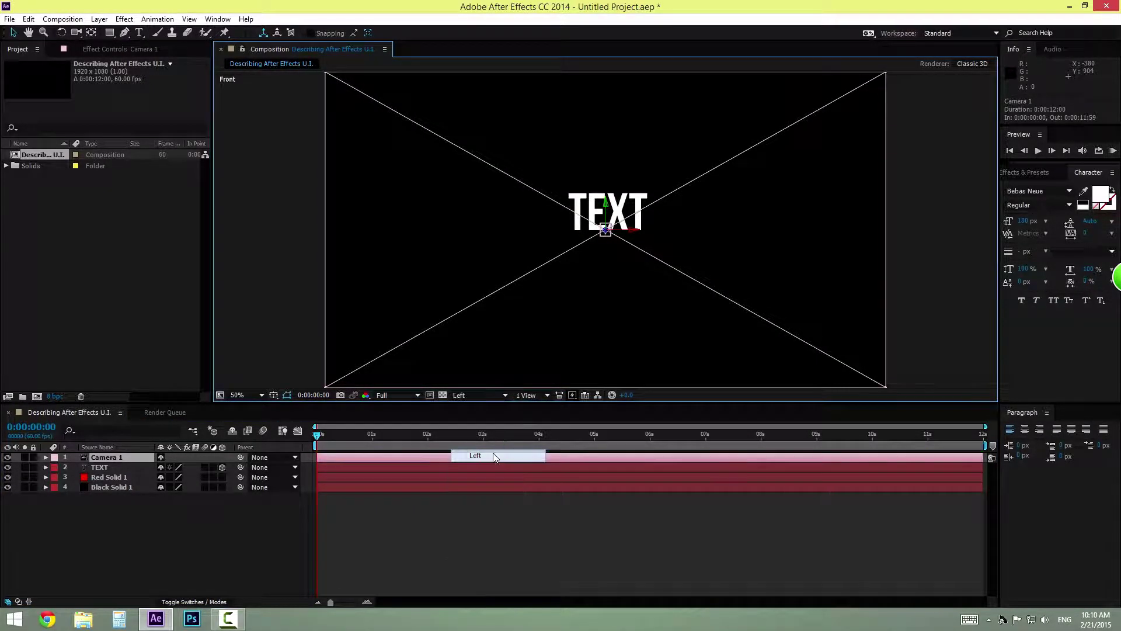
Step: Change the composition viewer's layout to 4 Views - Bottom
left_click(489, 395)
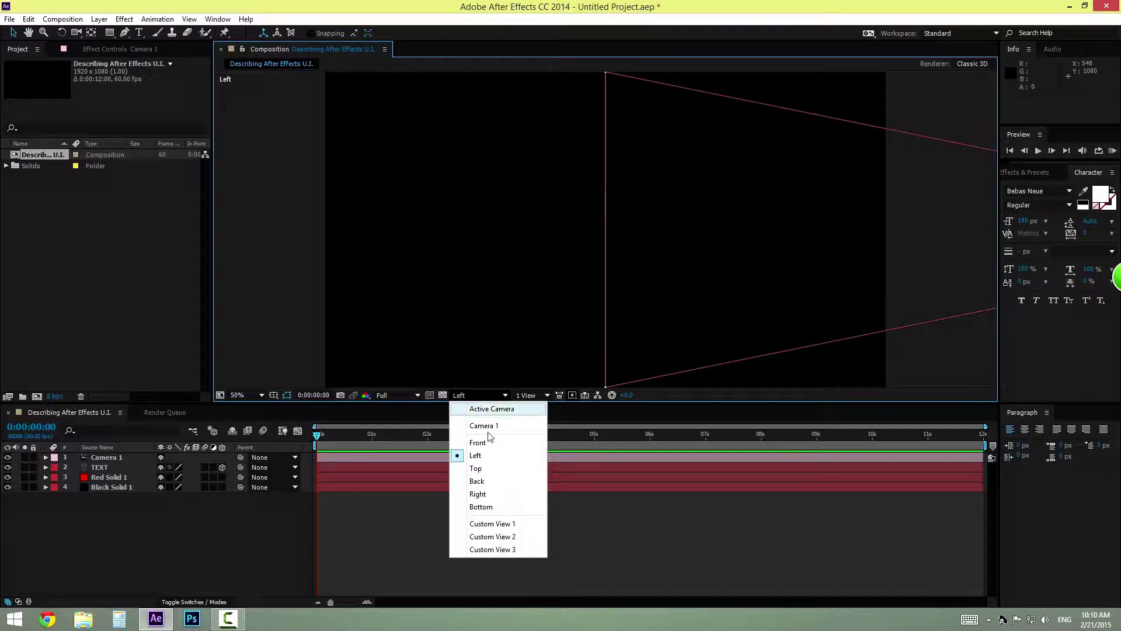
left_click(528, 395)
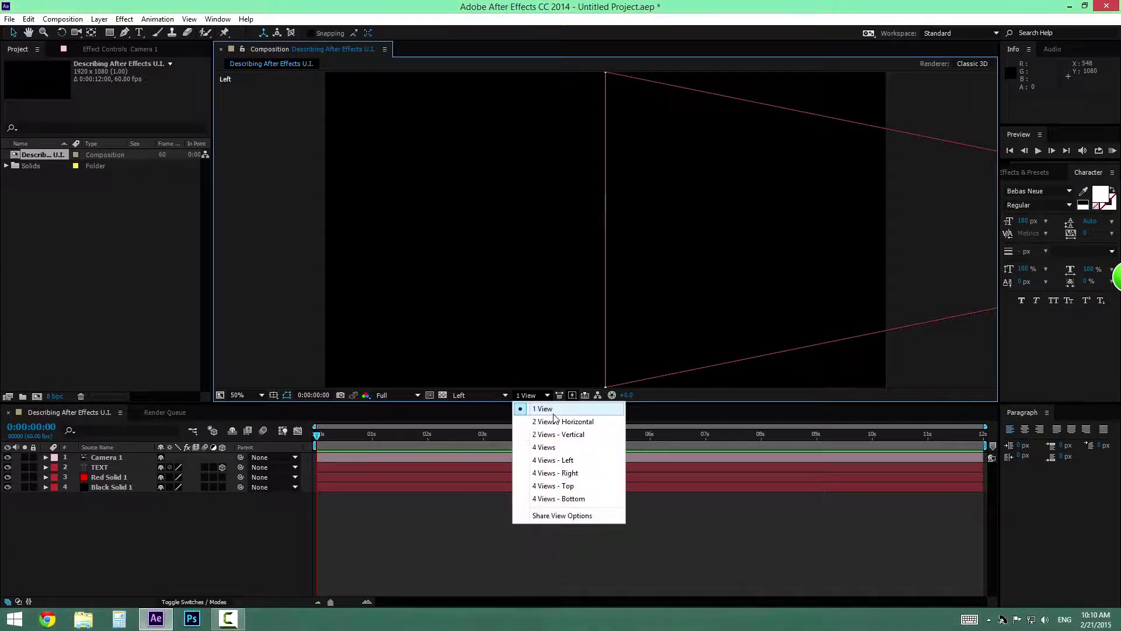
left_click(559, 499)
Step: Cycle the large view through Back, Right and Bottom, and return it to Active Camera
left_click(484, 395)
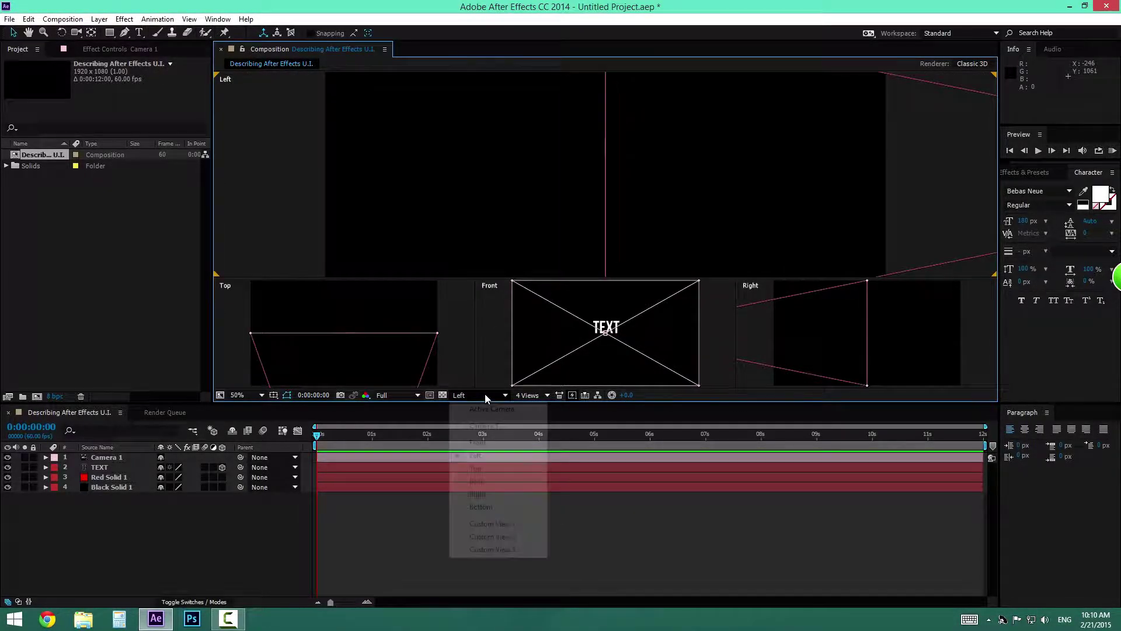
left_click(418, 395)
left_click(495, 396)
left_click(494, 483)
left_click(494, 395)
left_click(503, 494)
left_click(469, 397)
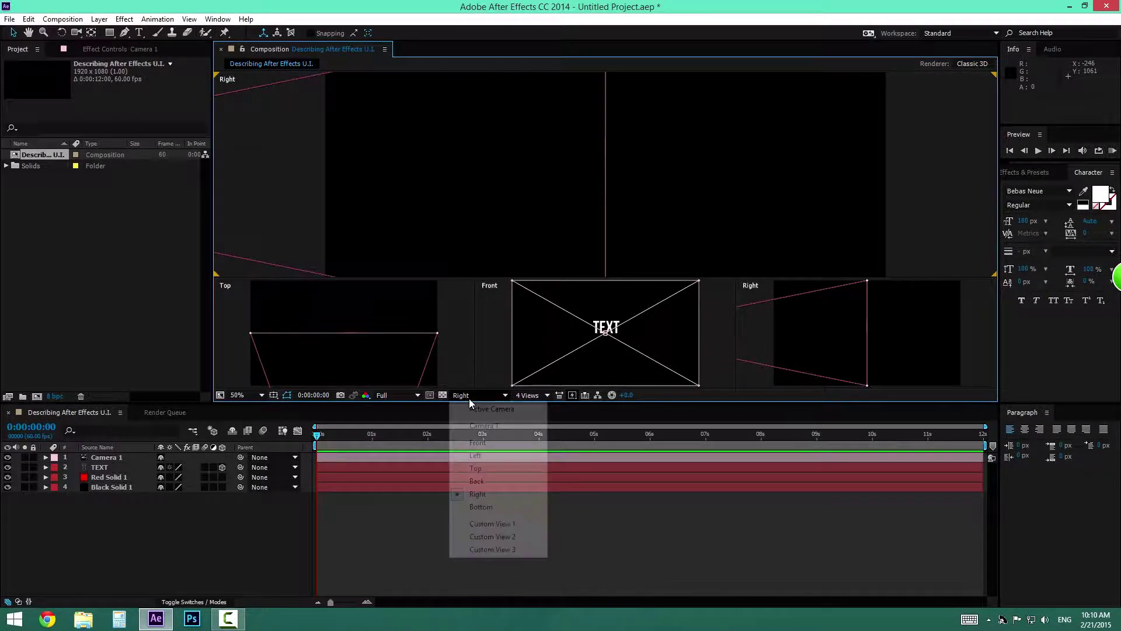
left_click(494, 506)
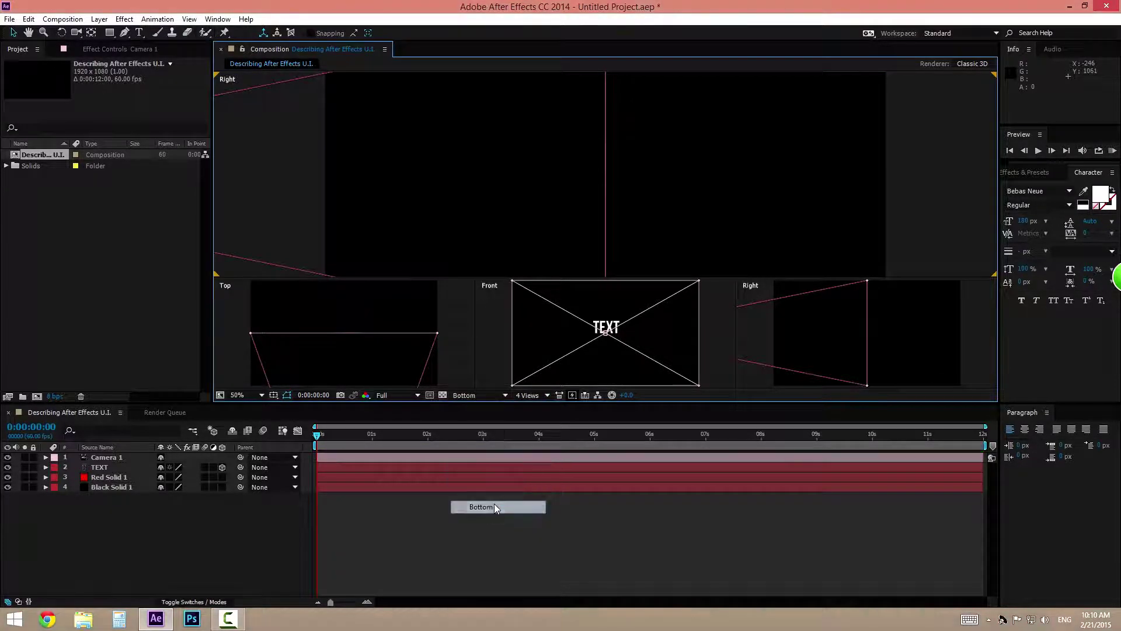
left_click(485, 400)
left_click(490, 409)
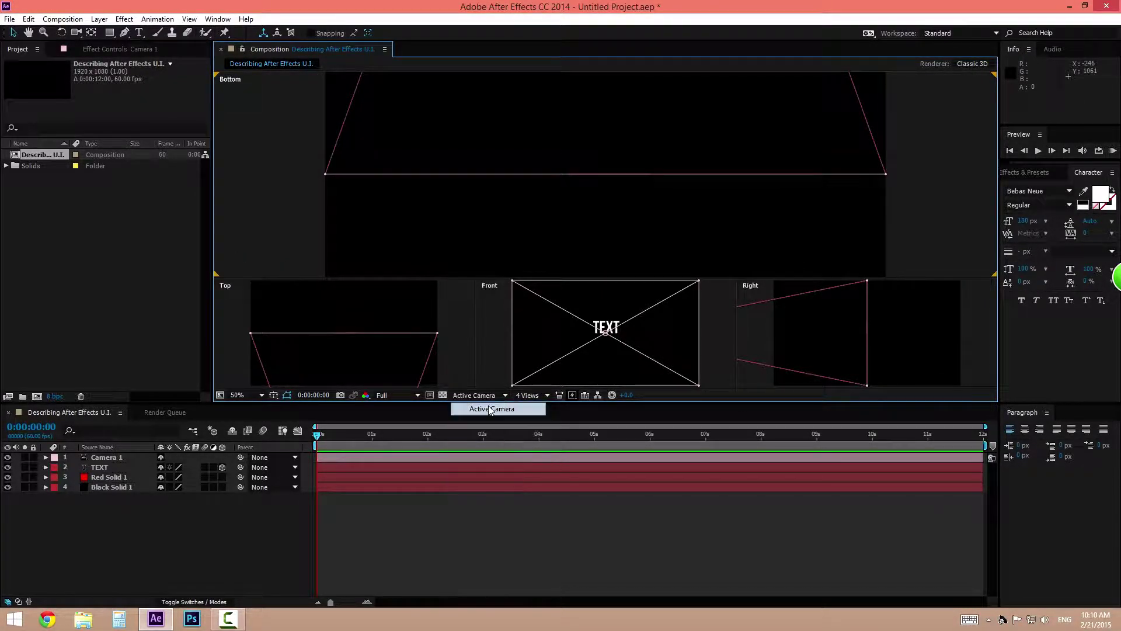
Step: Delete the Red Solid 1, TEXT and Camera 1 layers together, keeping only Black Solid 1
left_click(110, 476)
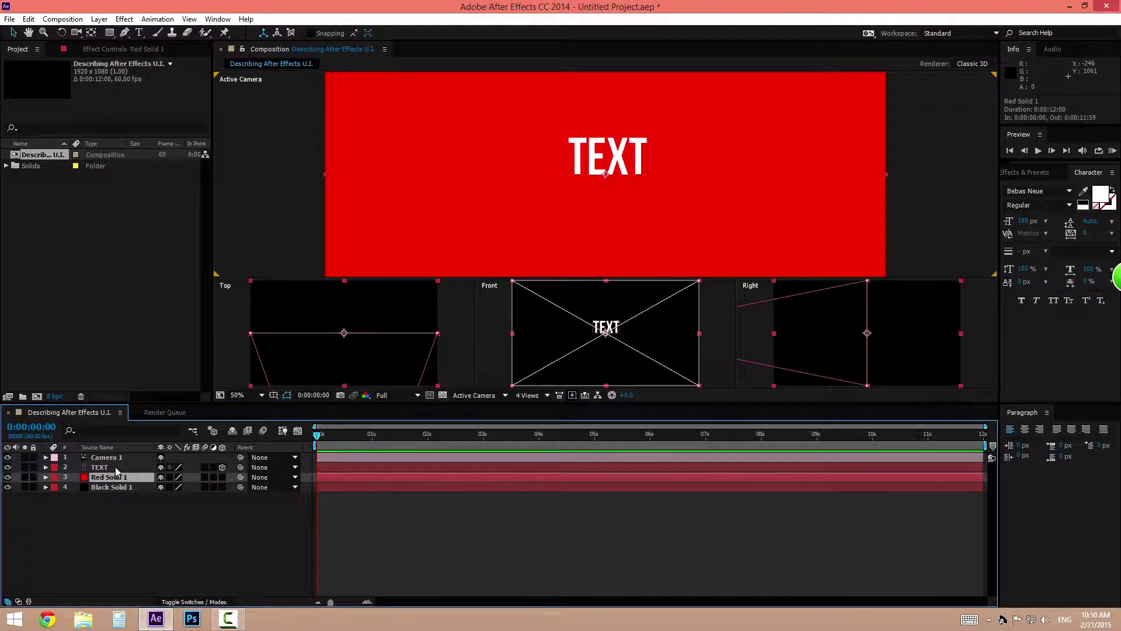
left_click(111, 466, "ctrl")
left_click(107, 461, "ctrl")
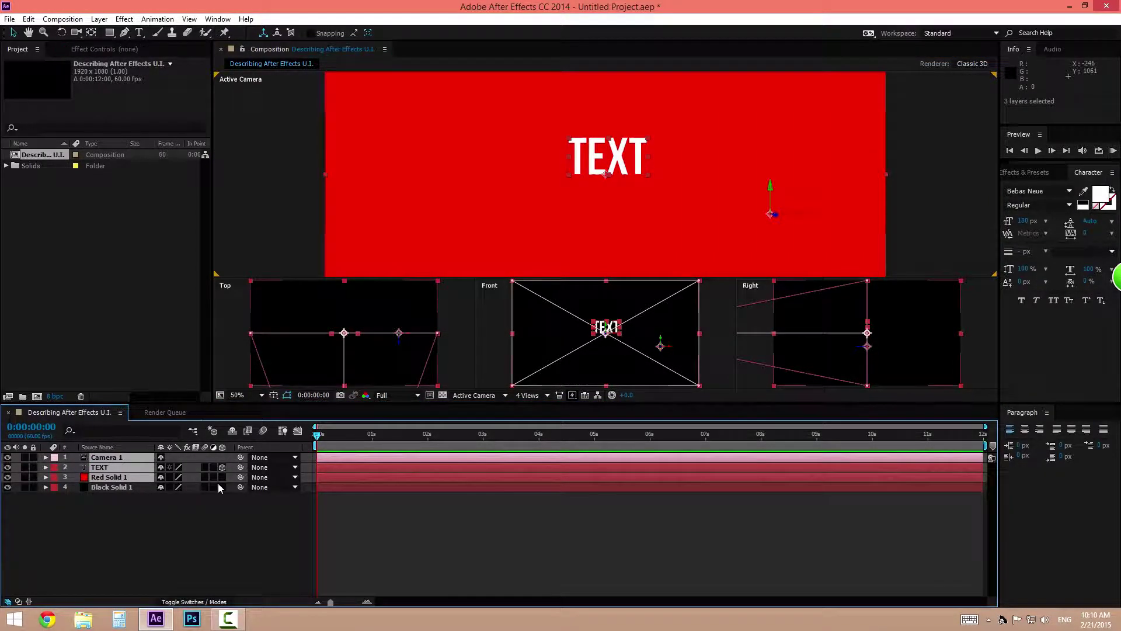
key("Delete")
Step: Set the composition viewer back to the 1 View layout
left_click(476, 395)
left_click(527, 396)
left_click(527, 396)
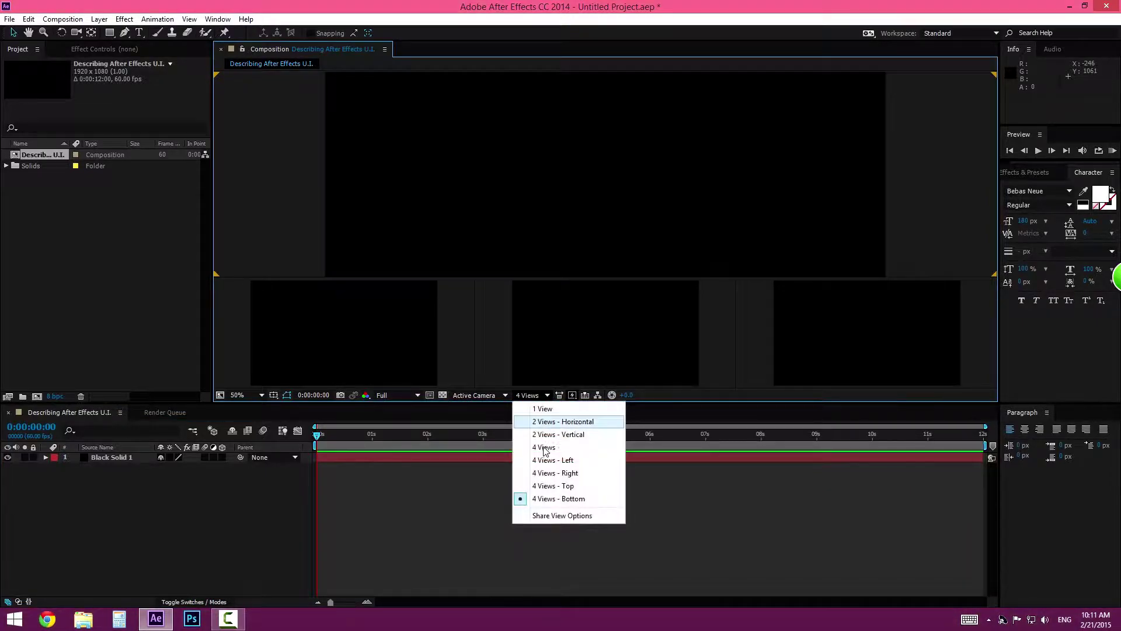
left_click(549, 410)
Step: Switch the workspace from Standard to Effects
left_click(197, 19)
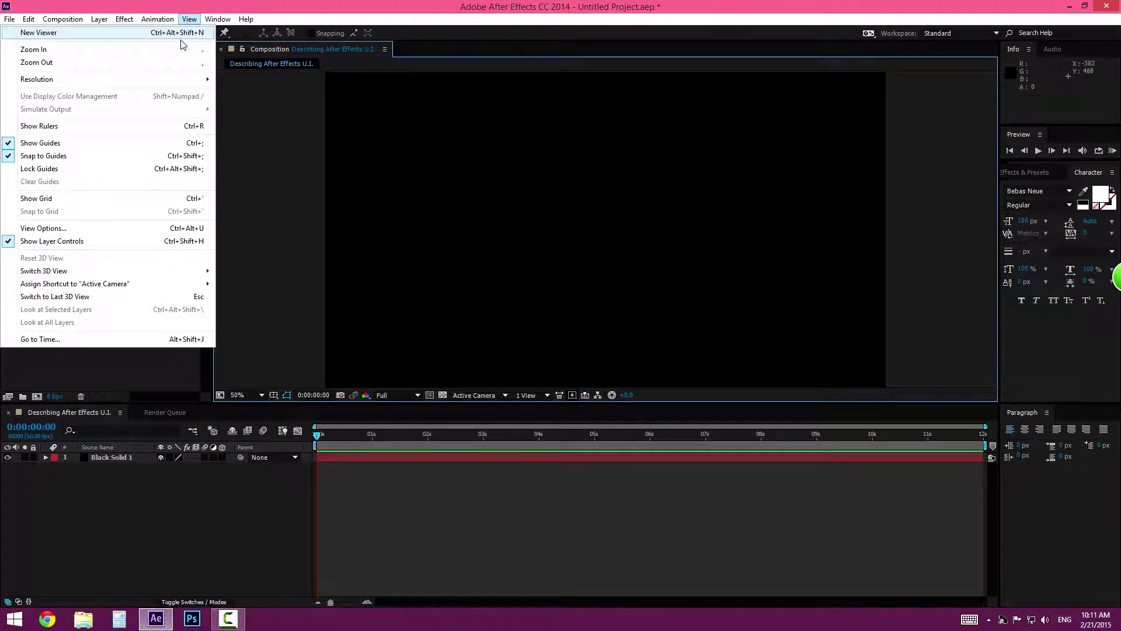
mouse_move(217, 19)
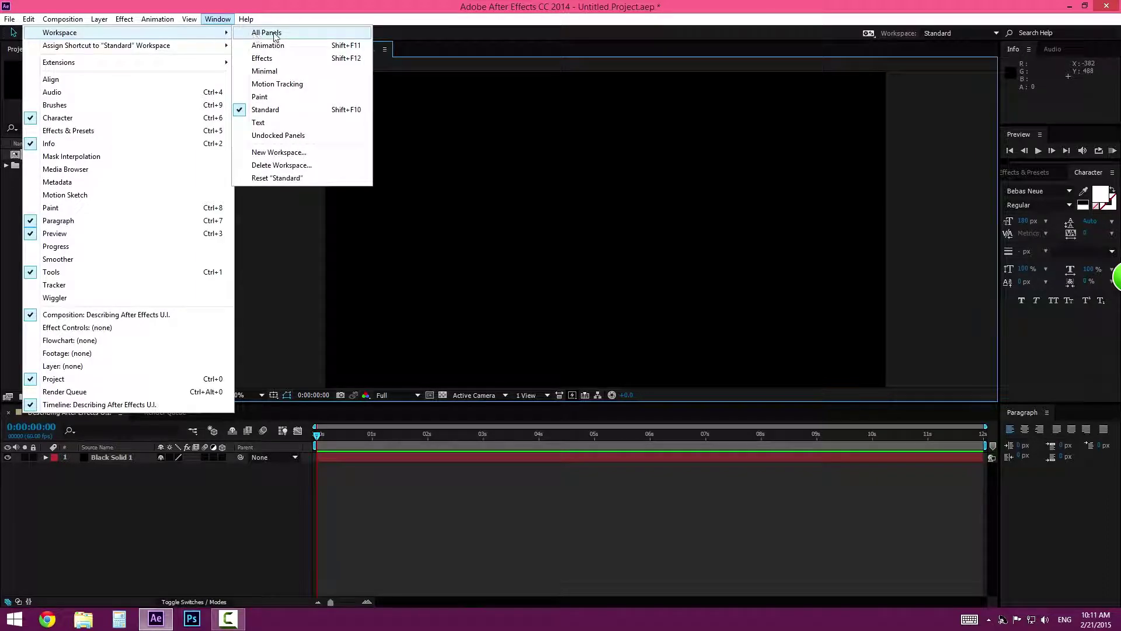
left_click(281, 61)
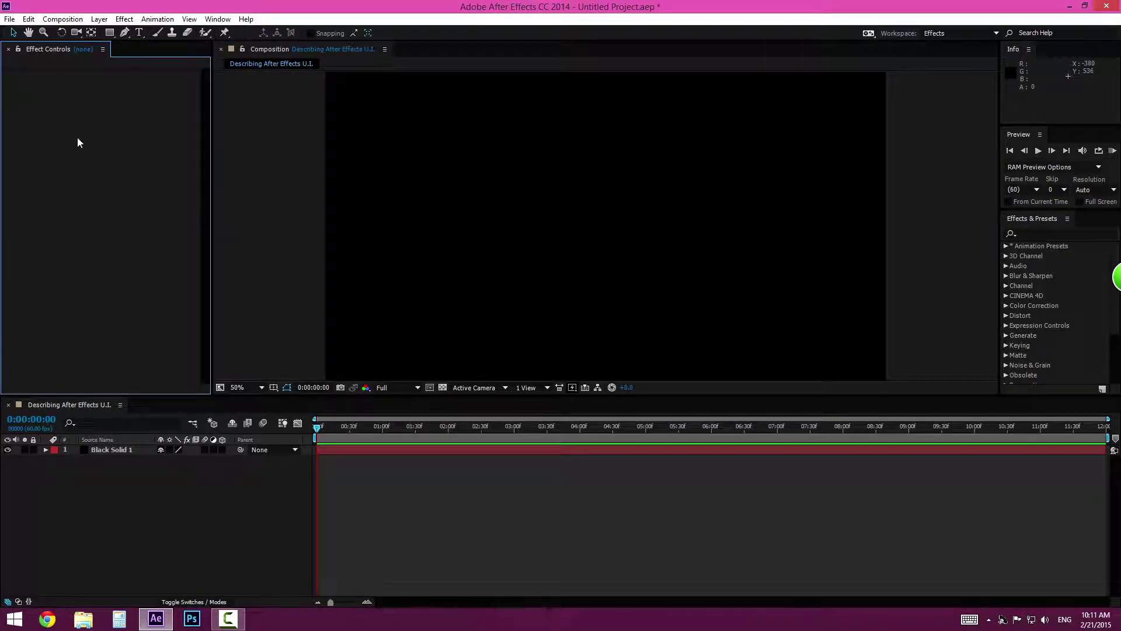
Step: Undo the layer deletion and delete the Camera 1, TEXT and Red Solid 1 layers again
key("ctrl+z")
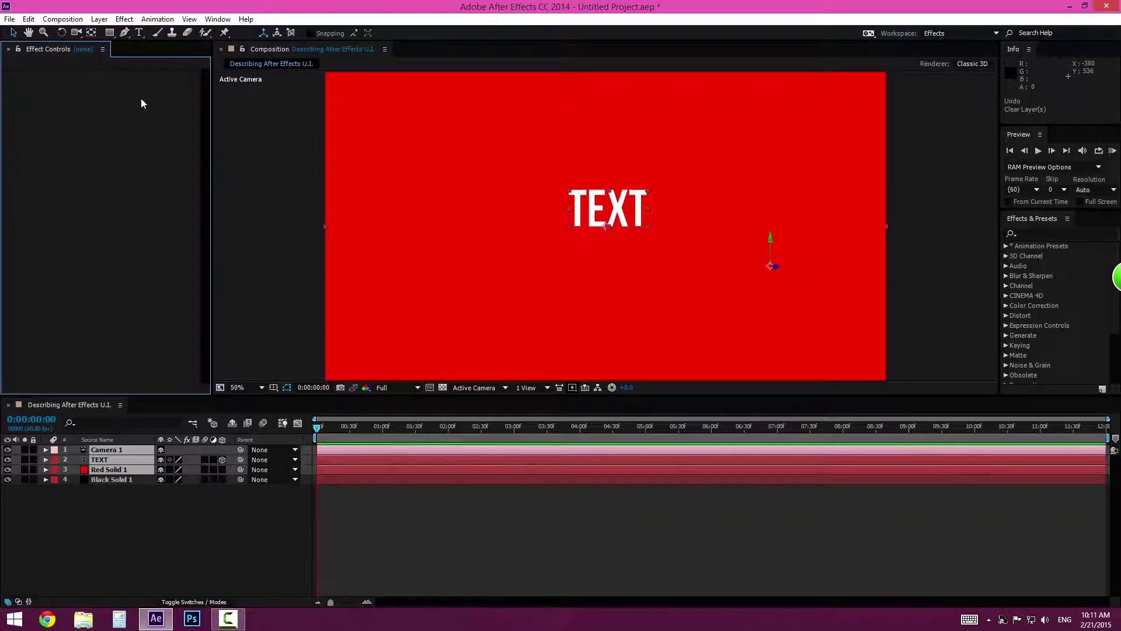
left_click(122, 485)
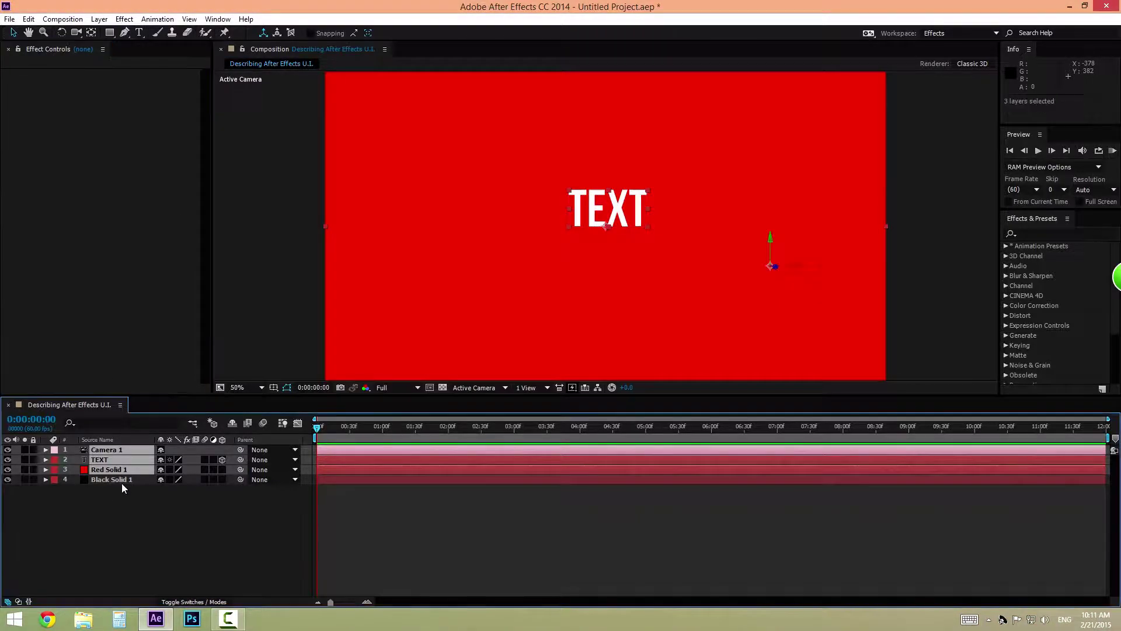
left_click(119, 482)
left_click(115, 462)
left_click(111, 450, "ctrl")
left_click(111, 471, "ctrl")
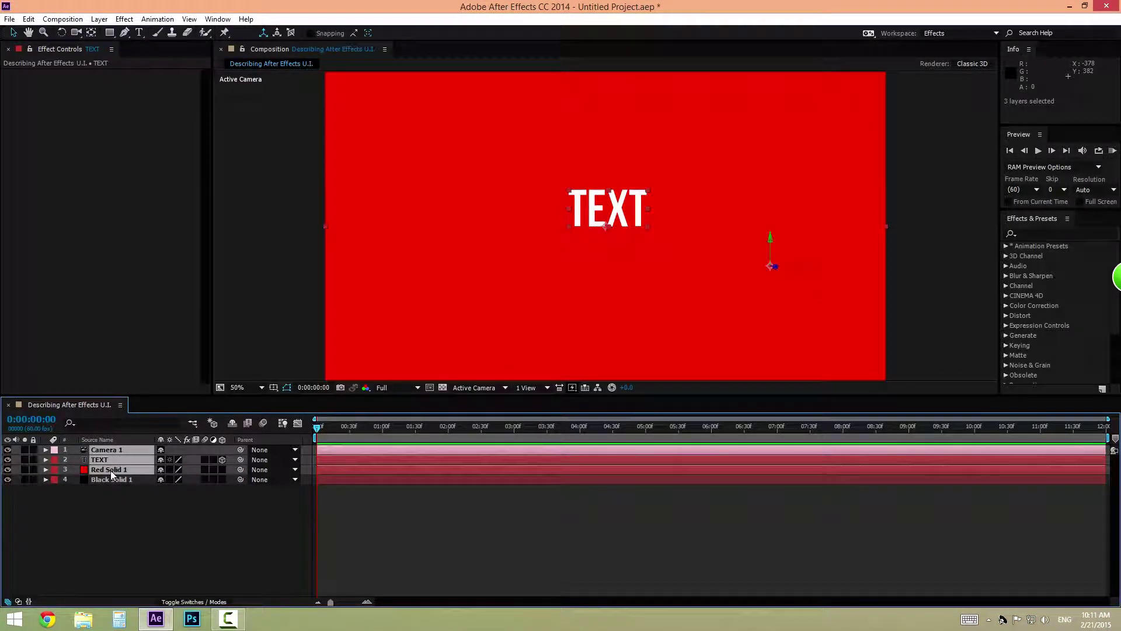
key("Delete")
Step: Keep the Effects workspace selected and show the Align and Audio panels
left_click(216, 19)
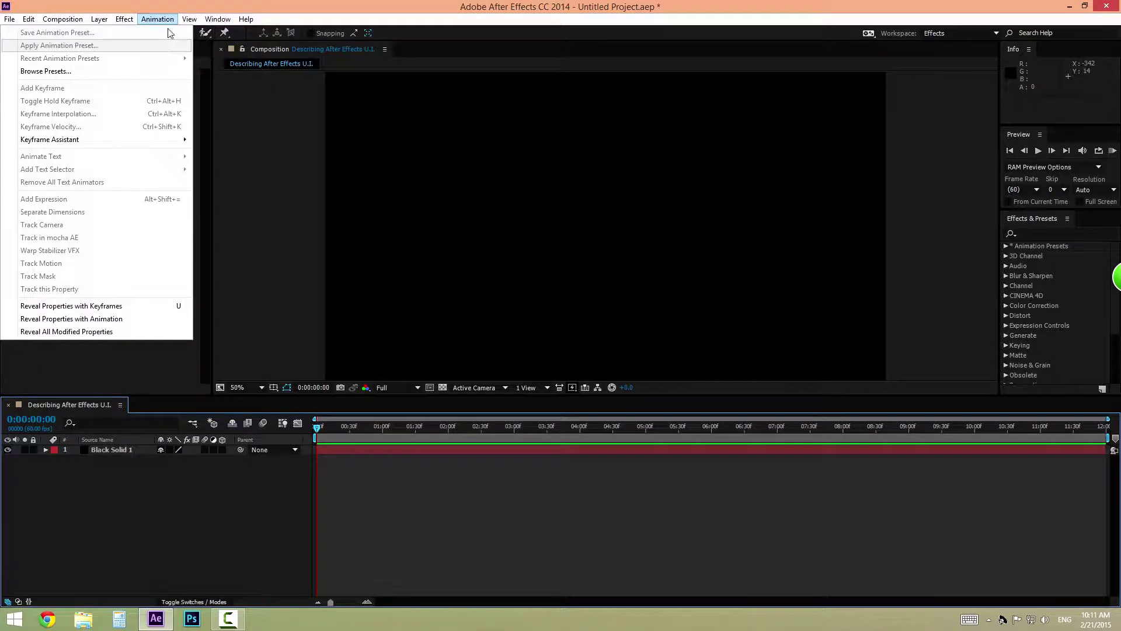
mouse_move(208, 49)
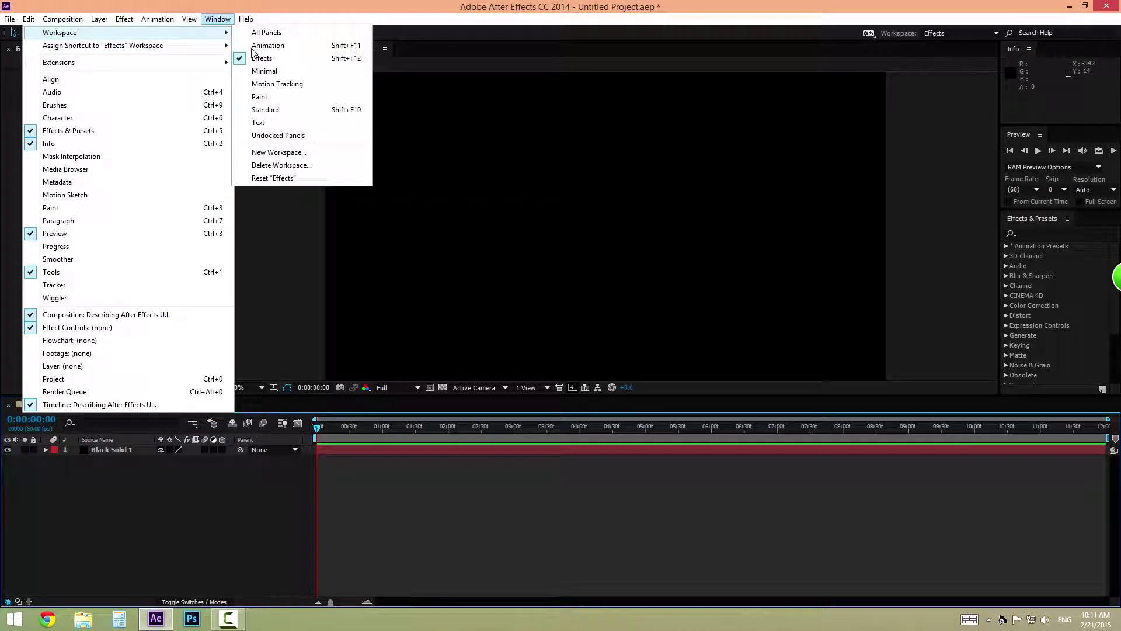
left_click(256, 58)
left_click(218, 21)
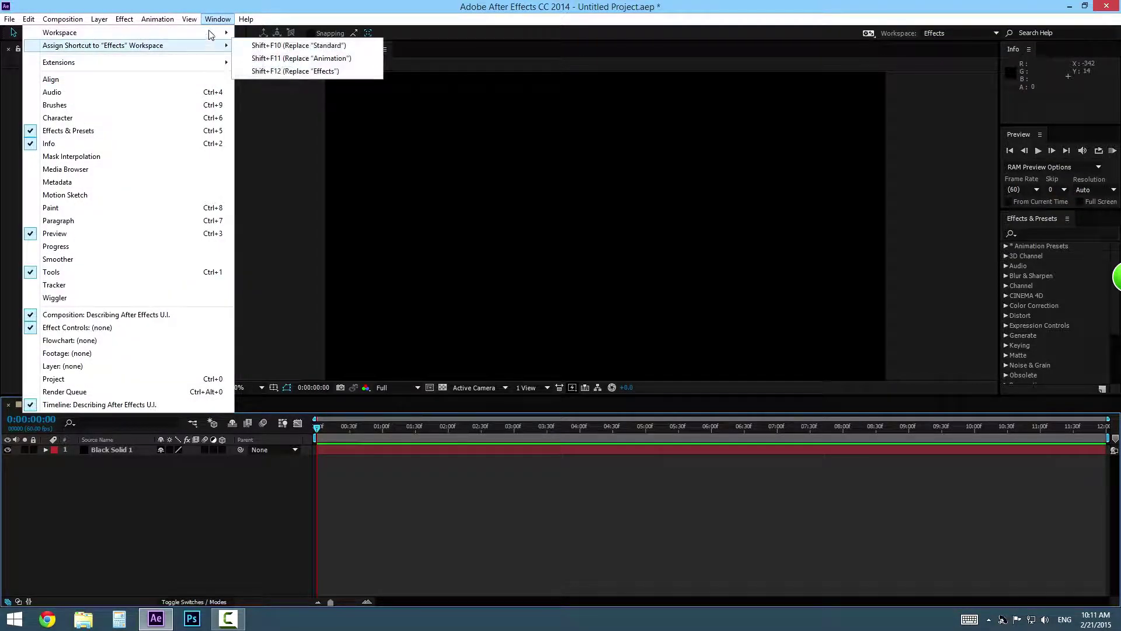
mouse_move(218, 38)
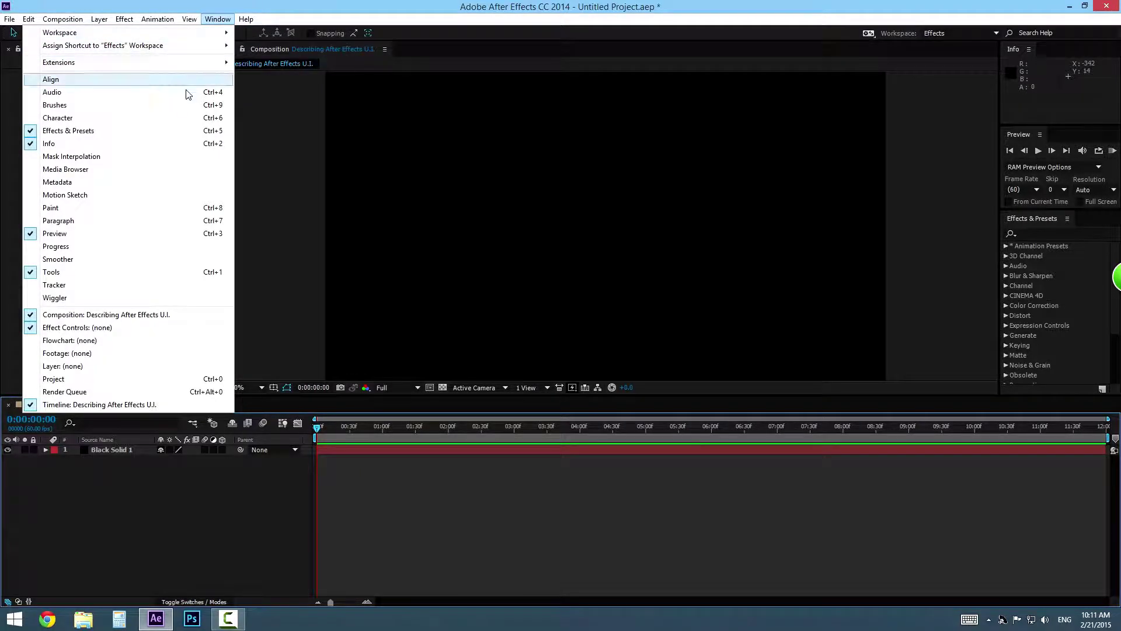
left_click(168, 84)
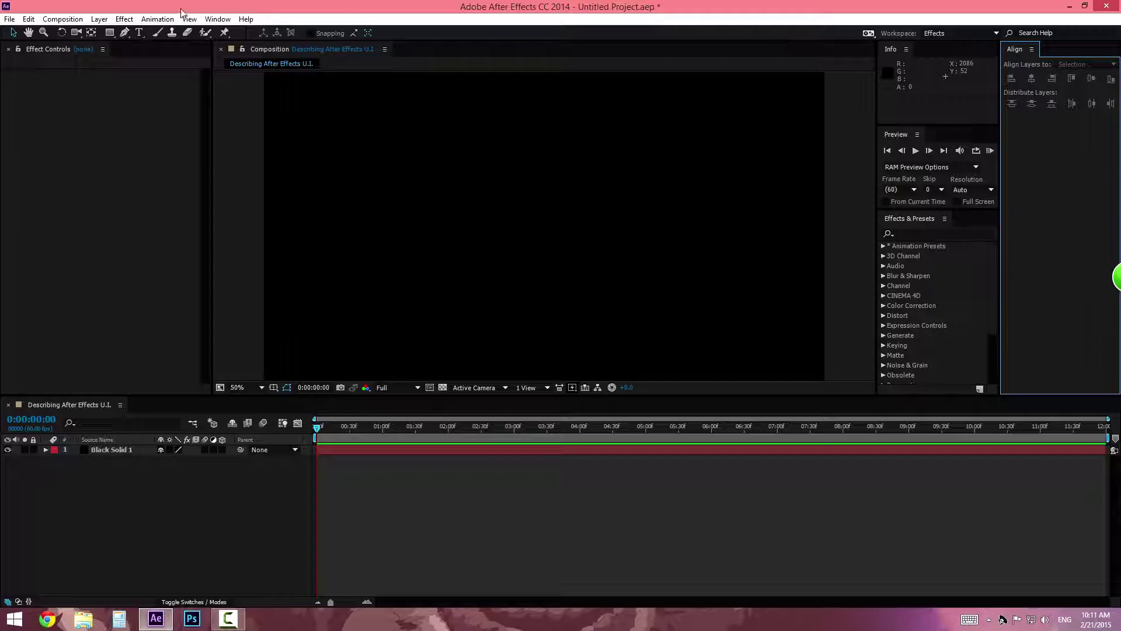
left_click(217, 19)
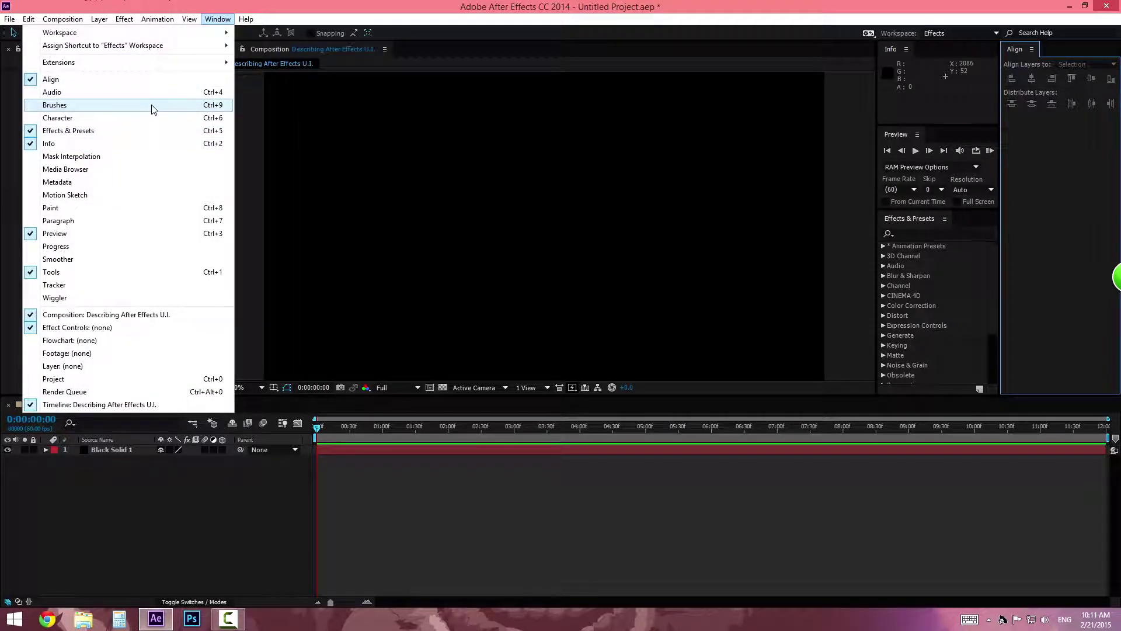
left_click(140, 94)
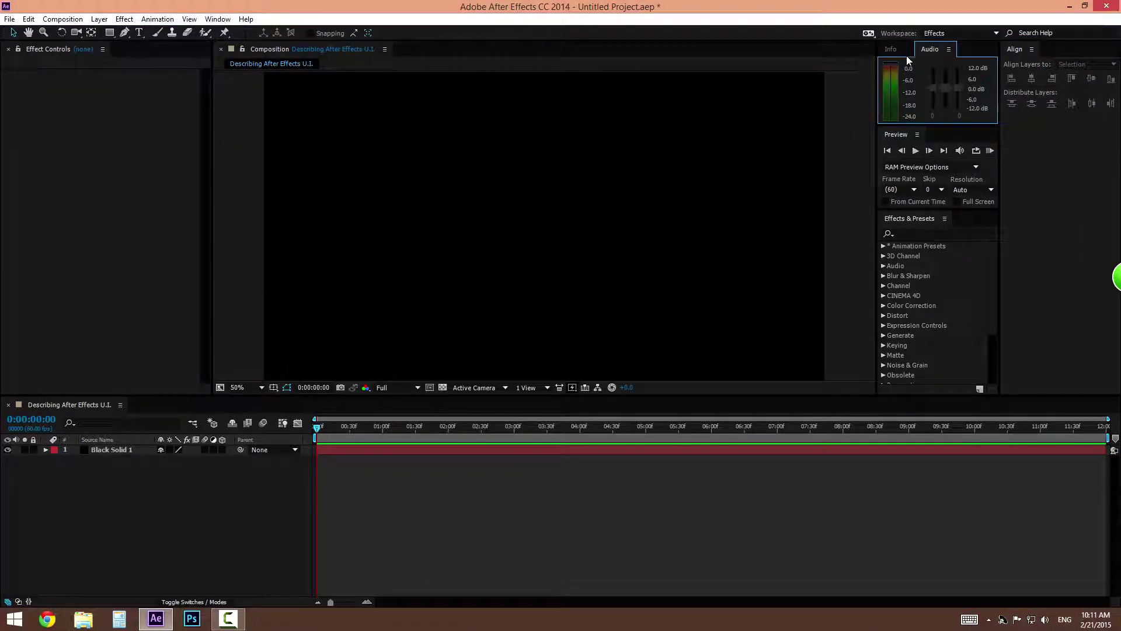
Step: Hide the Audio and Align panels again
left_click(217, 19)
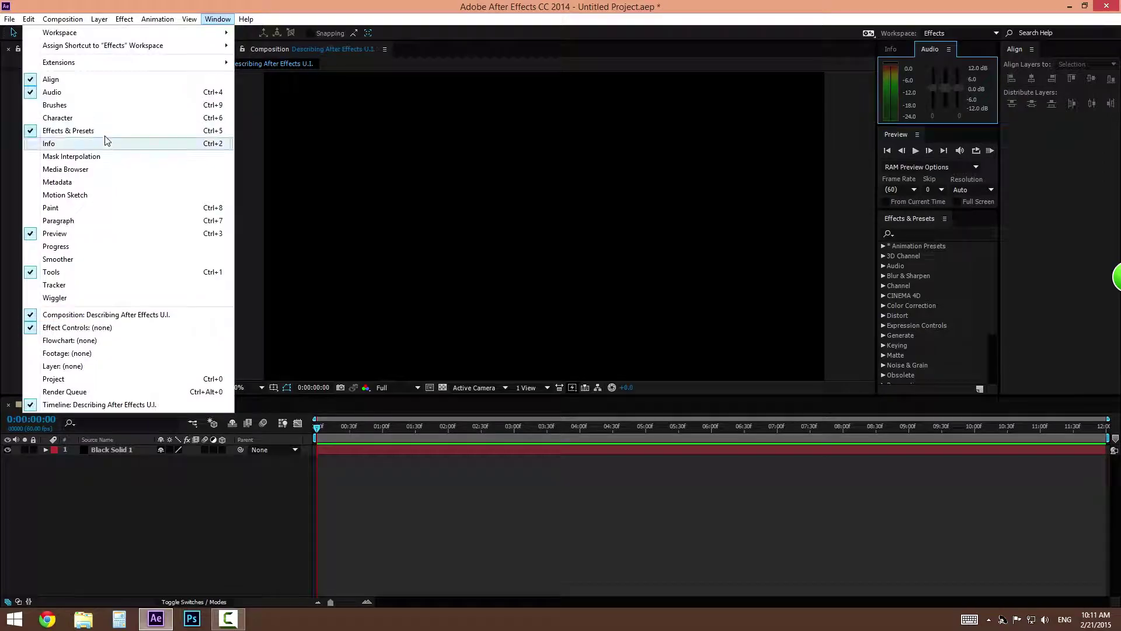
left_click(105, 91)
left_click(217, 18)
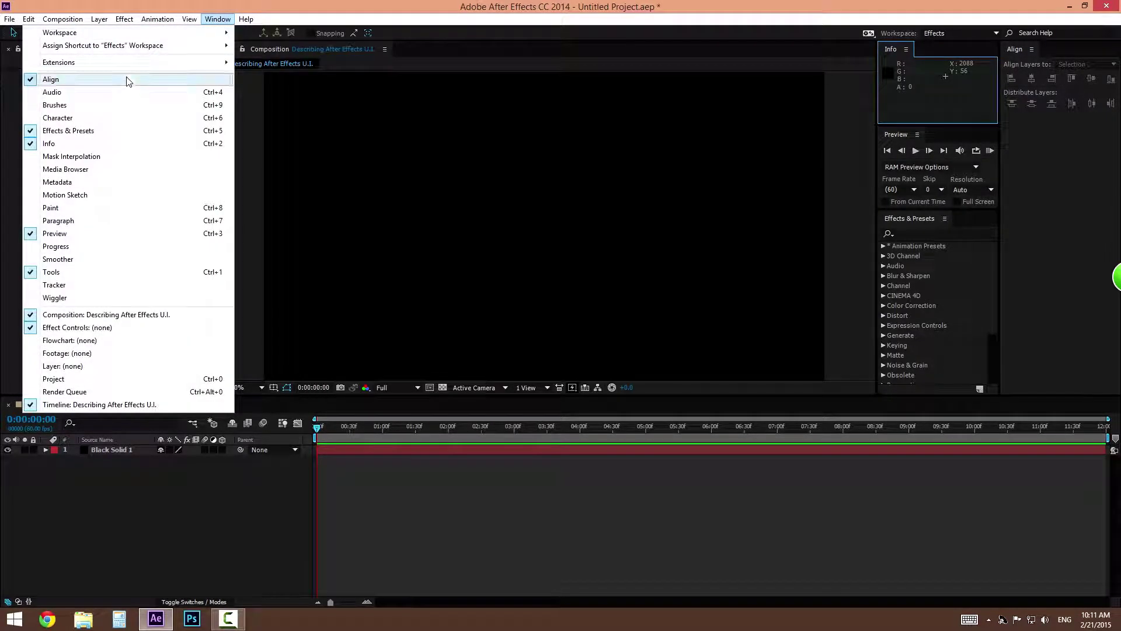
left_click(126, 78)
Step: Show the Character panel to view its text settings and hide it again
left_click(218, 19)
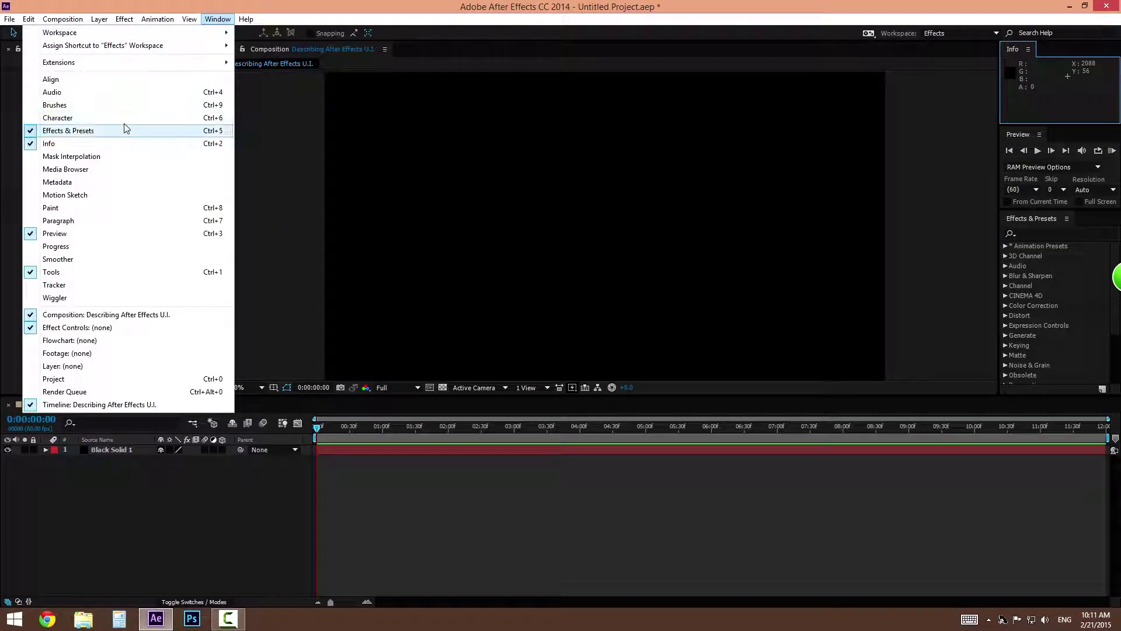
left_click(123, 115)
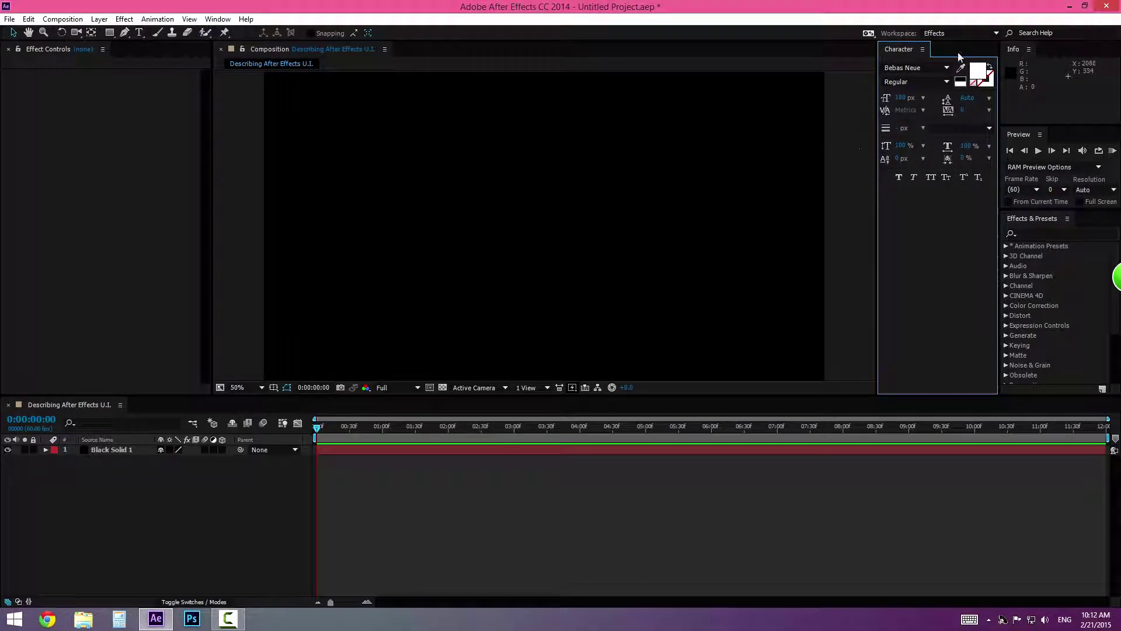
left_click(218, 18)
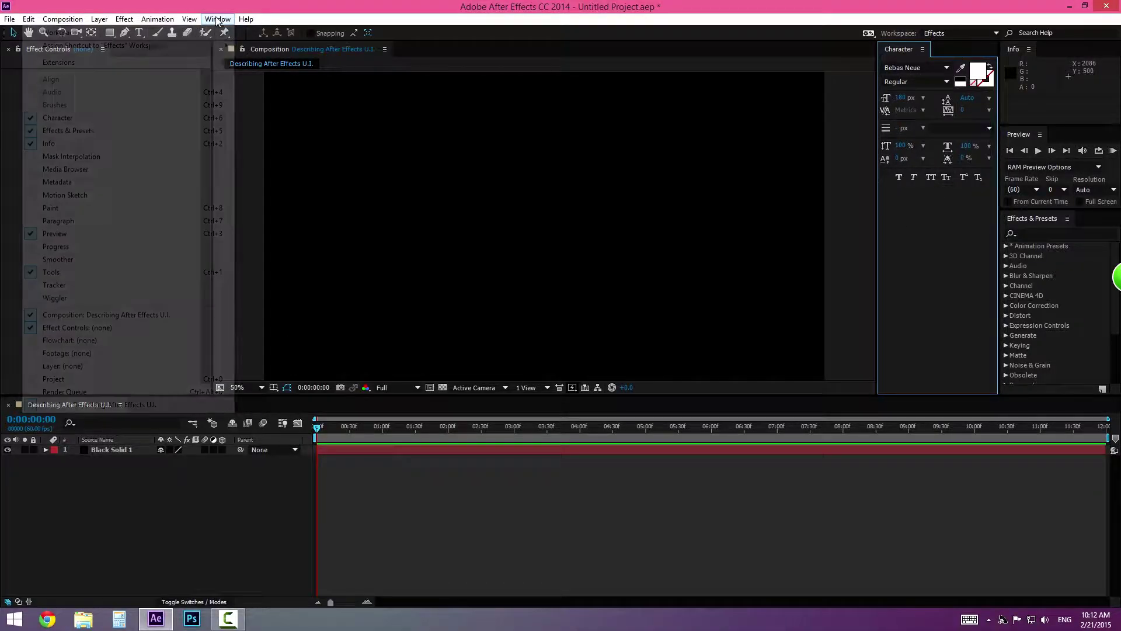
left_click(190, 19)
left_click(218, 19)
left_click(192, 118)
Step: Show the Paint panel to view its brush and clone options and hide it again
left_click(217, 19)
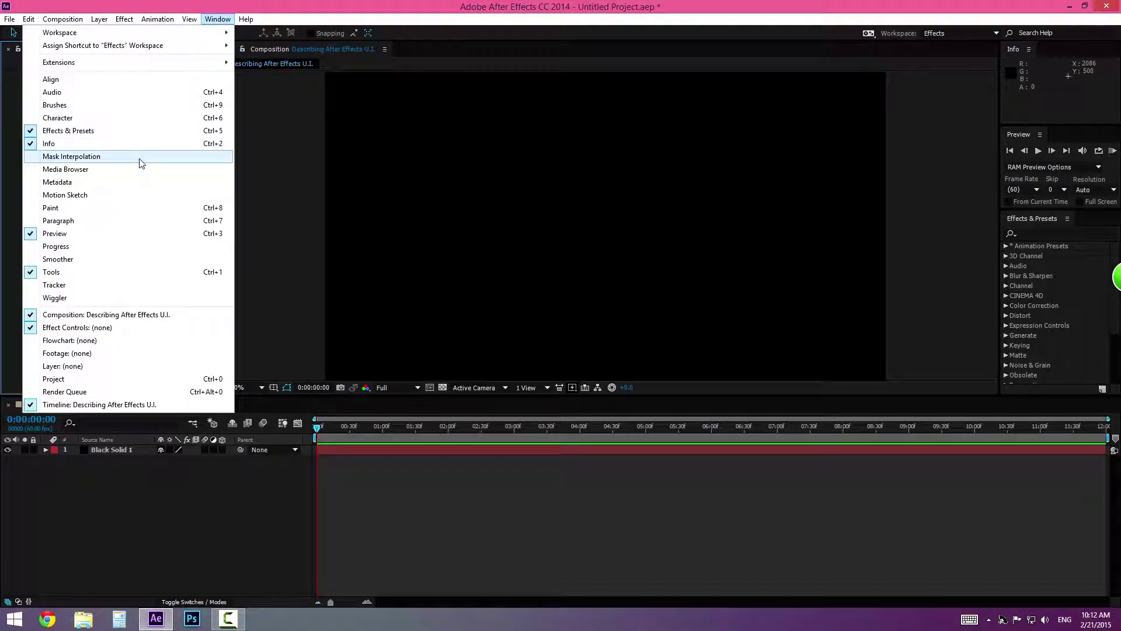
left_click(142, 209)
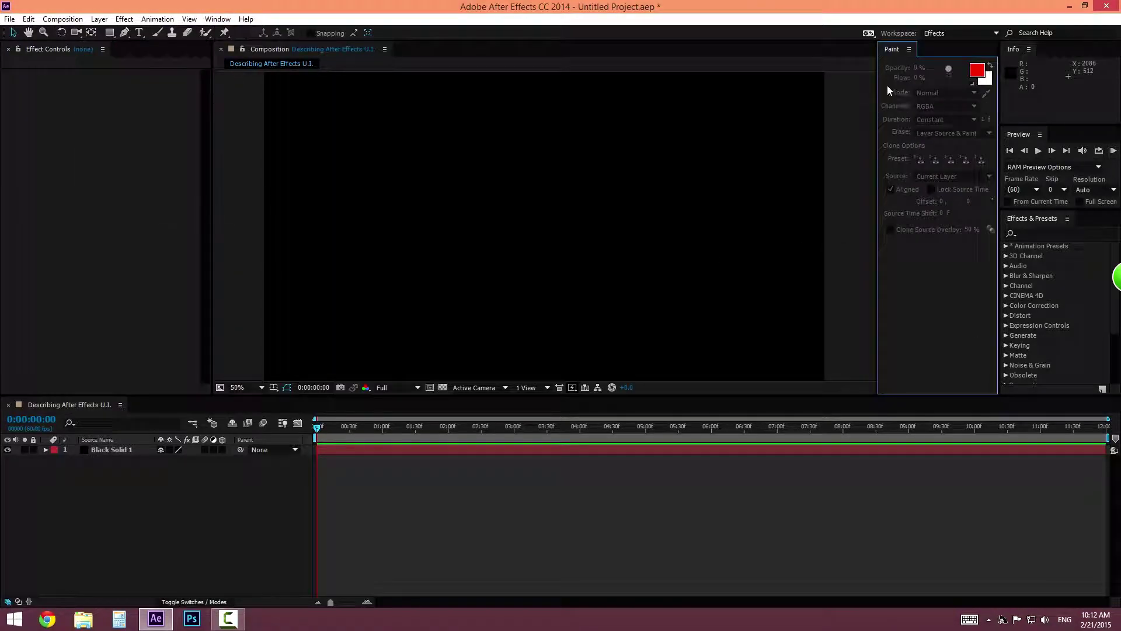
left_click(217, 18)
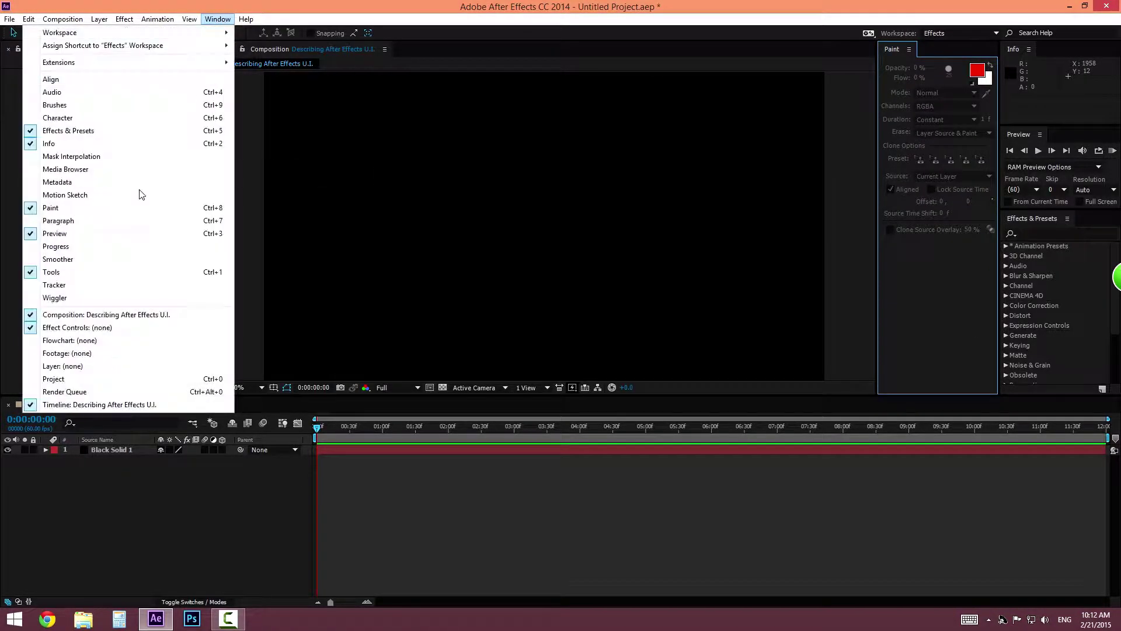
left_click(109, 209)
Step: Show the Paragraph panel and create a paragraph text box in the upper middle of the composition containing TEXT
left_click(217, 19)
left_click(132, 222)
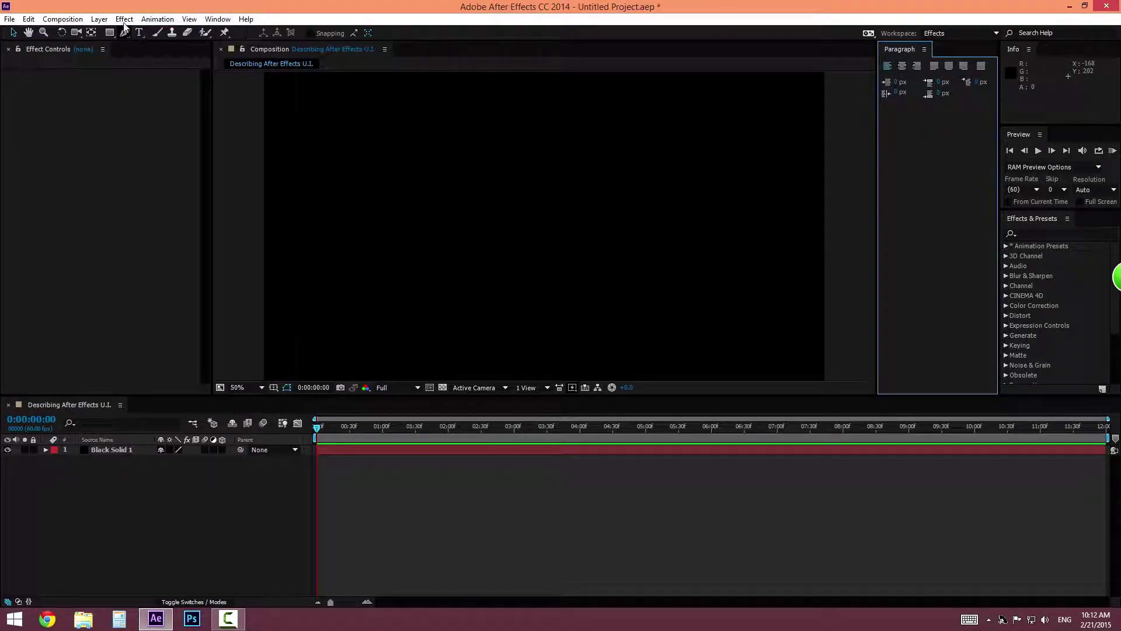
left_click(139, 32)
left_click_drag(356, 152, 652, 254)
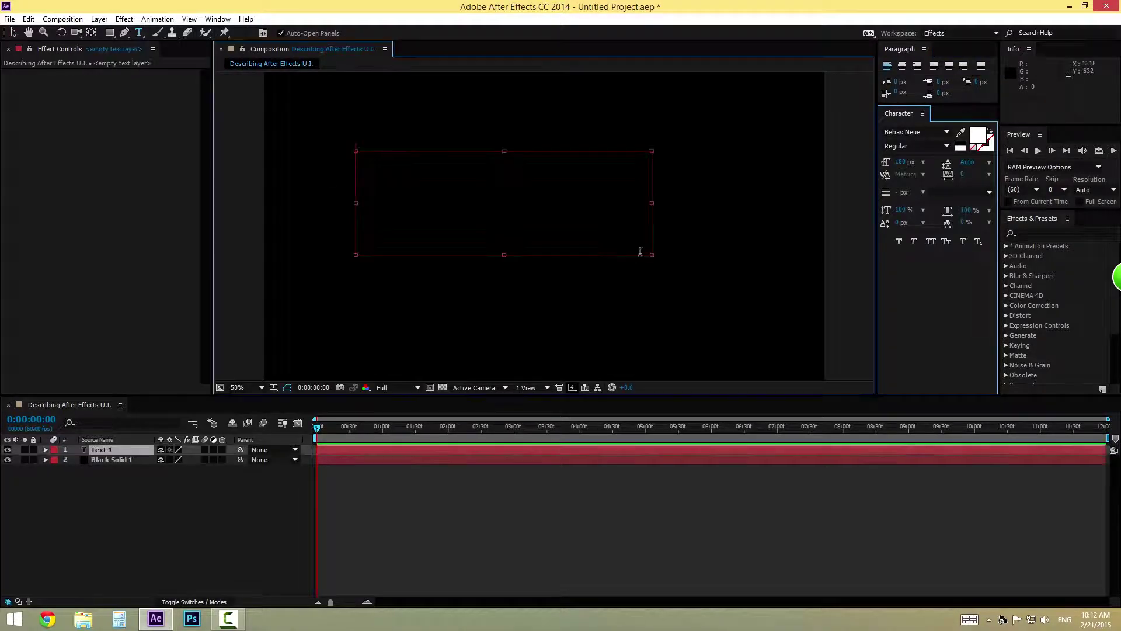
type("H")
key("BackSpace")
type("TEXT")
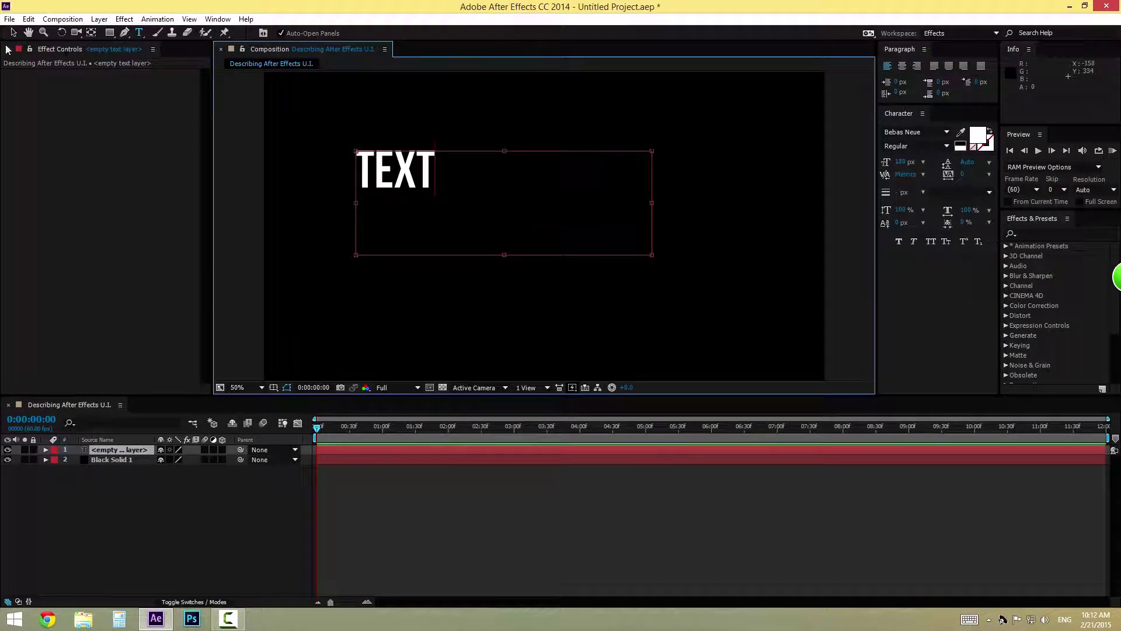
Step: Move the TEXT layer toward the composition's center and try center and right paragraph alignment, ending with left alignment
type("V")
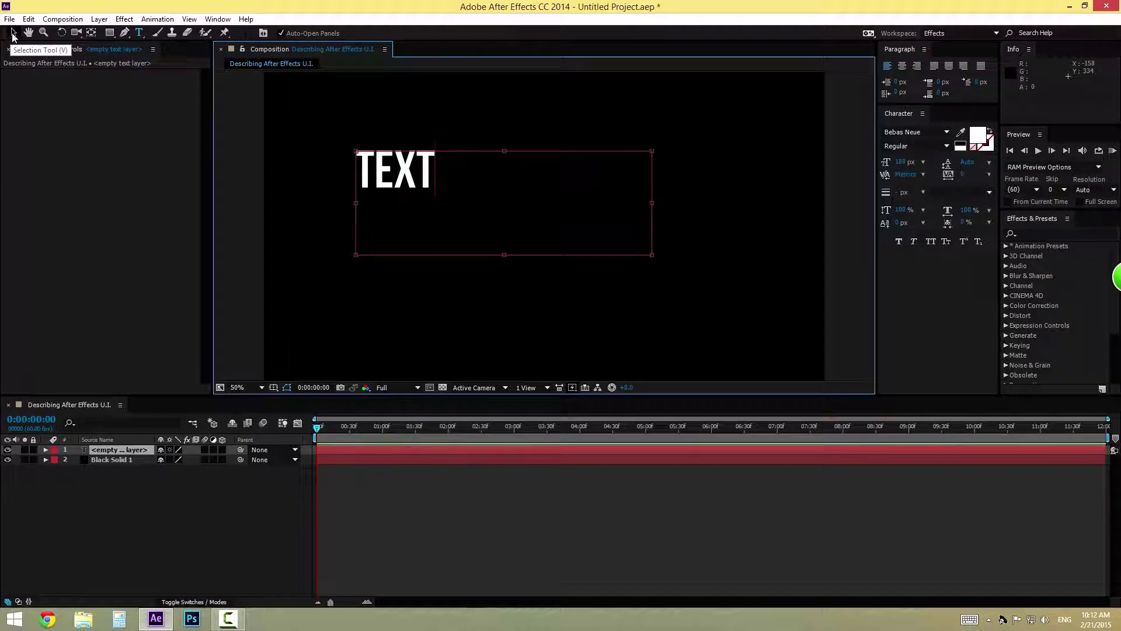
left_click(13, 36)
left_click_drag(412, 178, 588, 218)
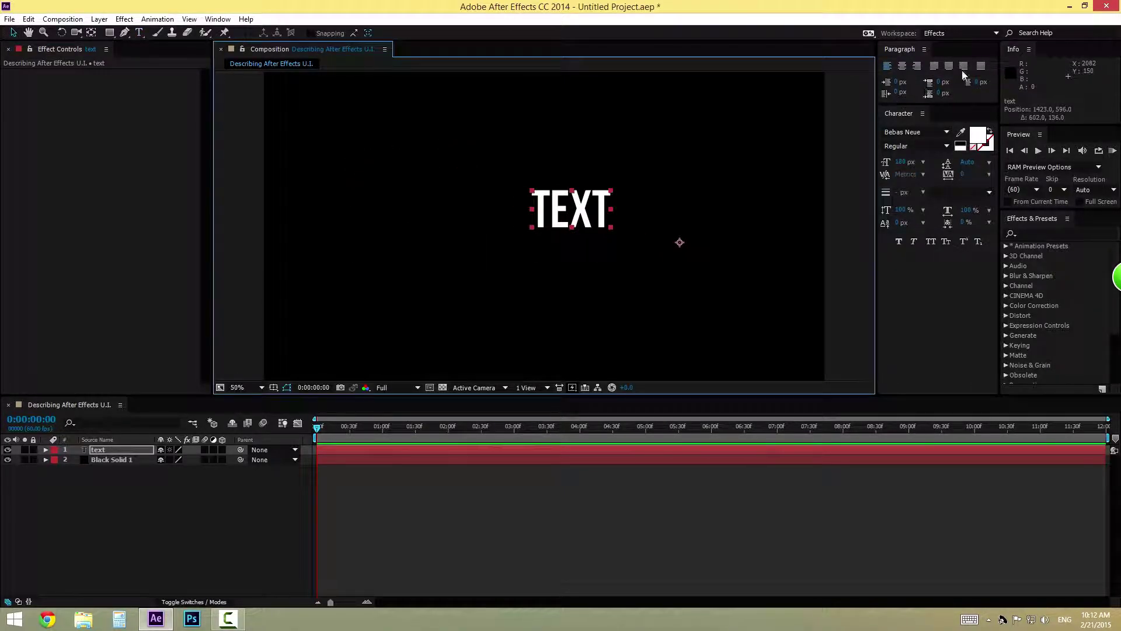
left_click(903, 67)
left_click(917, 68)
left_click(888, 67)
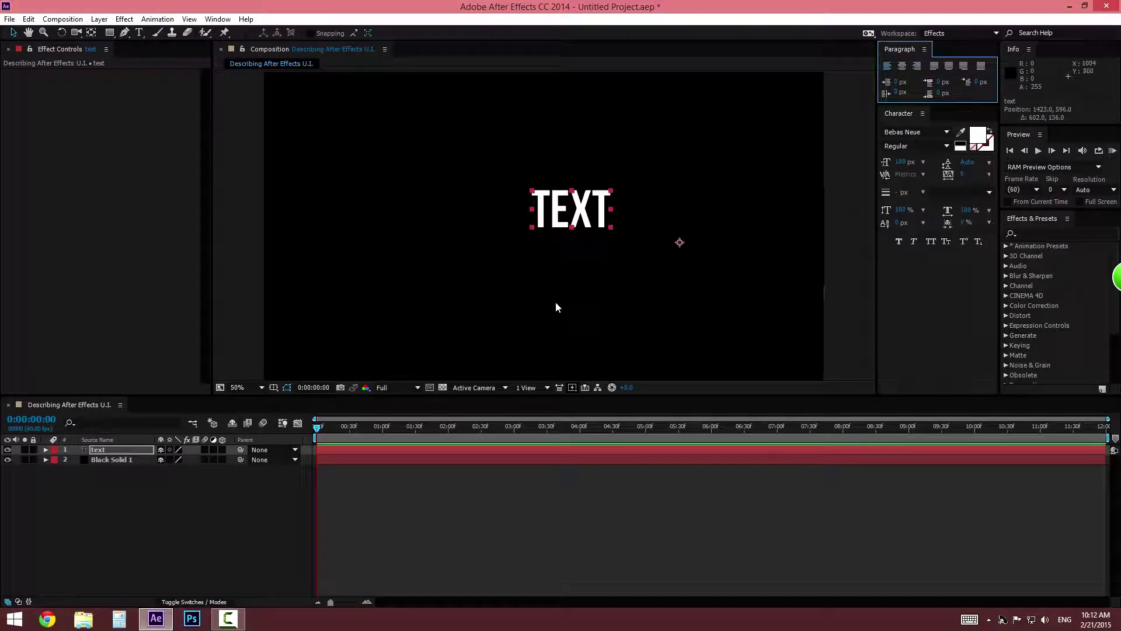
Step: Delete the text layer and hide the Paragraph panel
key("Delete")
left_click(218, 19)
left_click(70, 222)
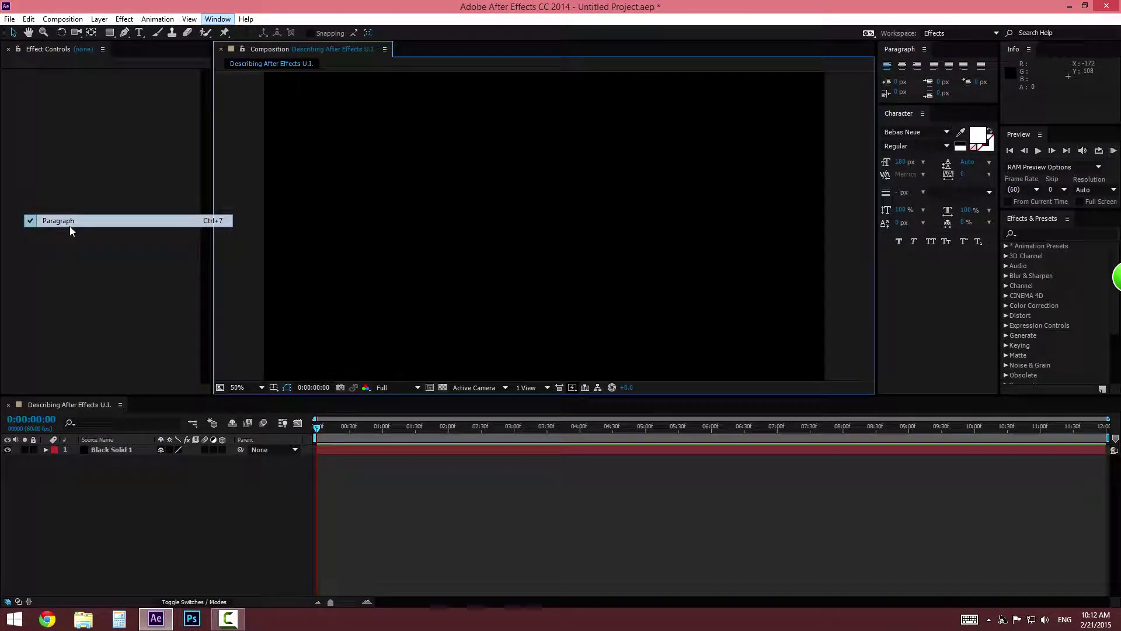
Step: Adjust the heights of the Info, Preview and Effects & Presets panels to give the Preview panel more room
left_click(217, 20)
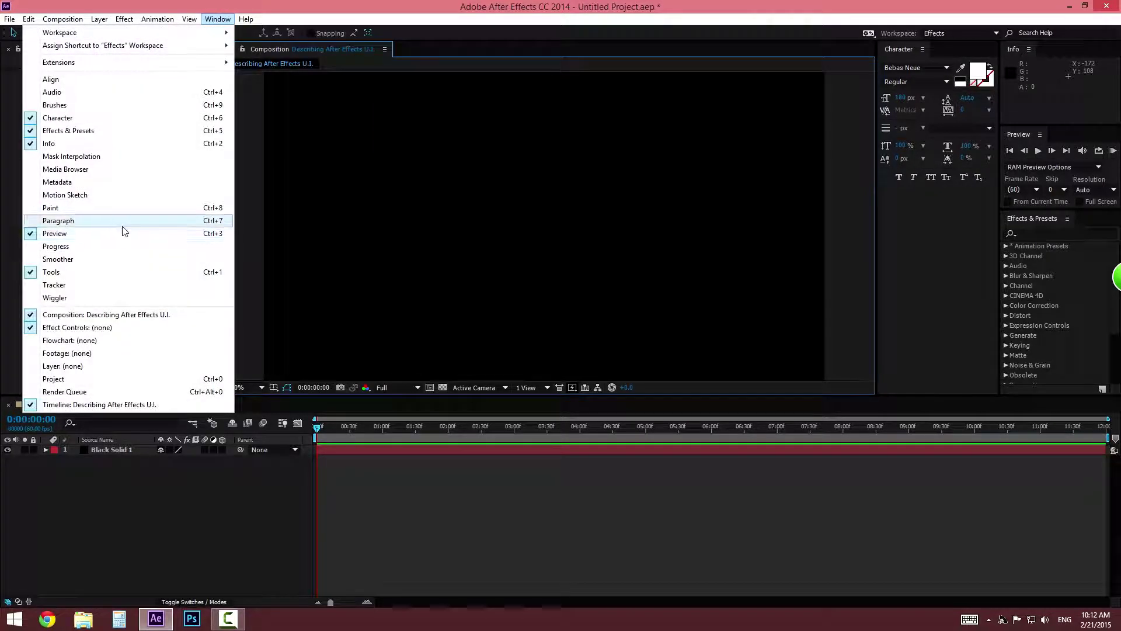
left_click(1078, 215)
left_click(1081, 209)
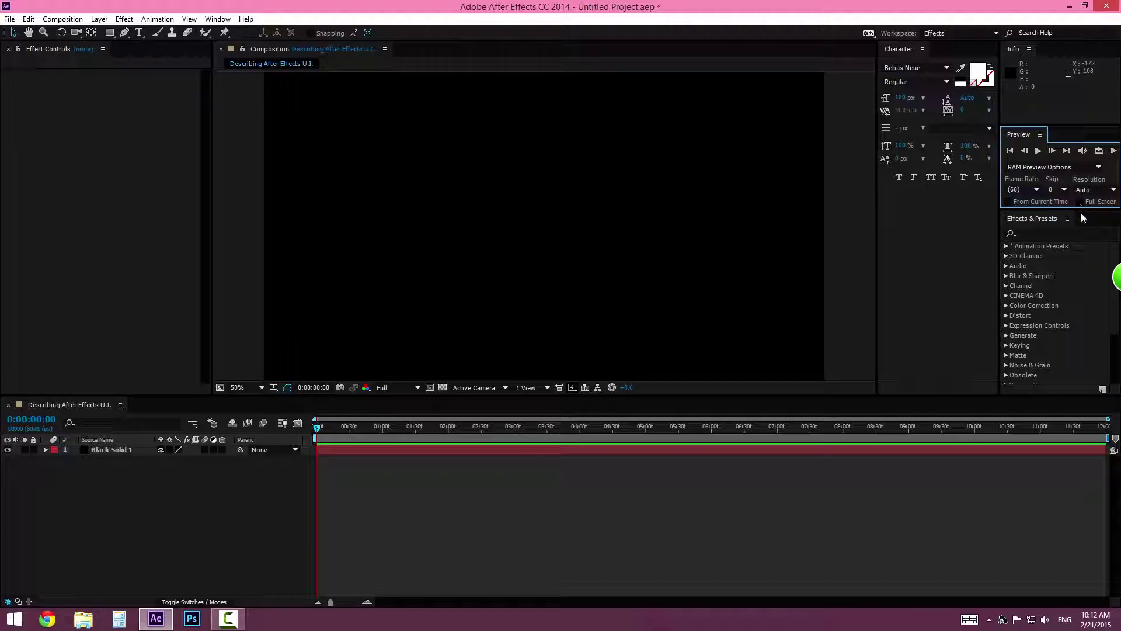
left_click(1054, 124)
left_click_drag(1055, 120, 1054, 93)
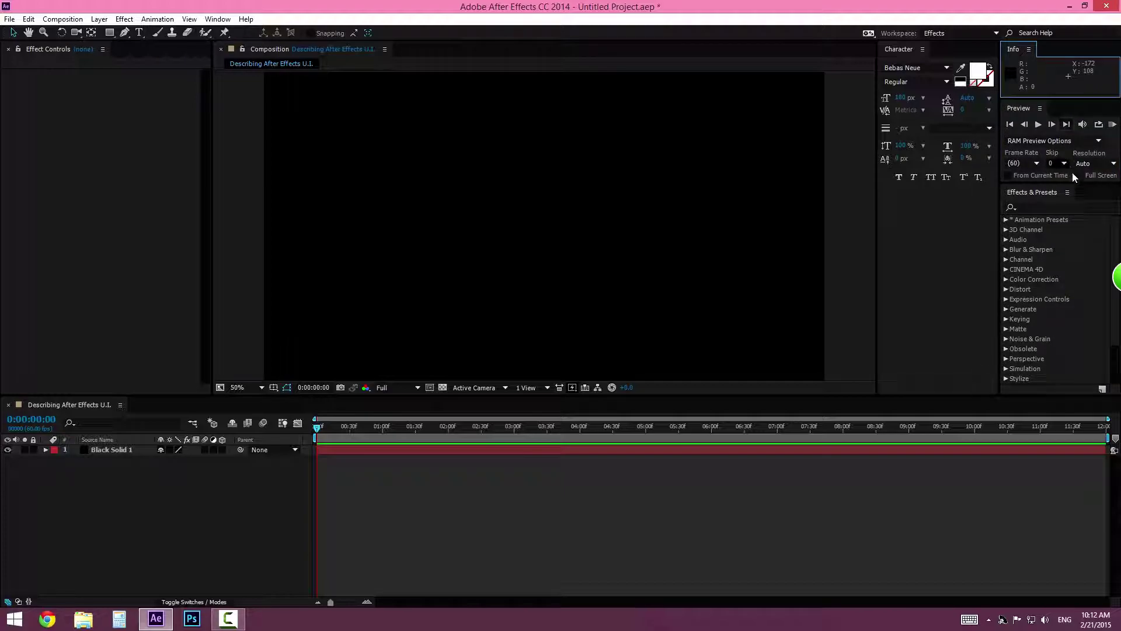
left_click_drag(1074, 184, 1074, 228)
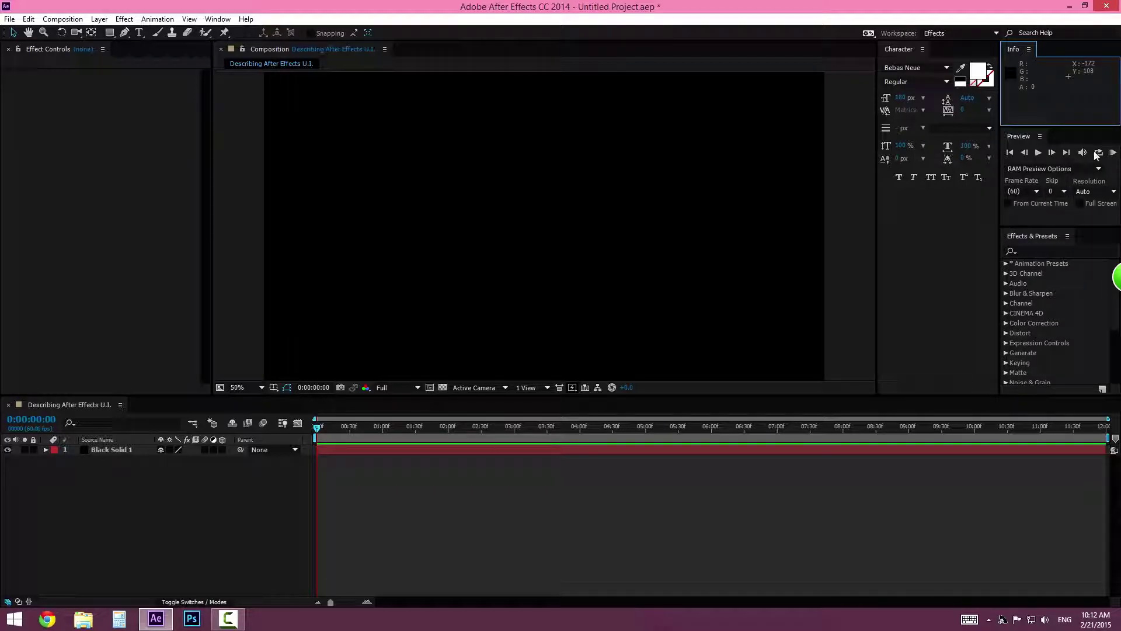
Step: Show the Tracker panel to view its tracking and stabilizing options and hide it again
left_click(217, 19)
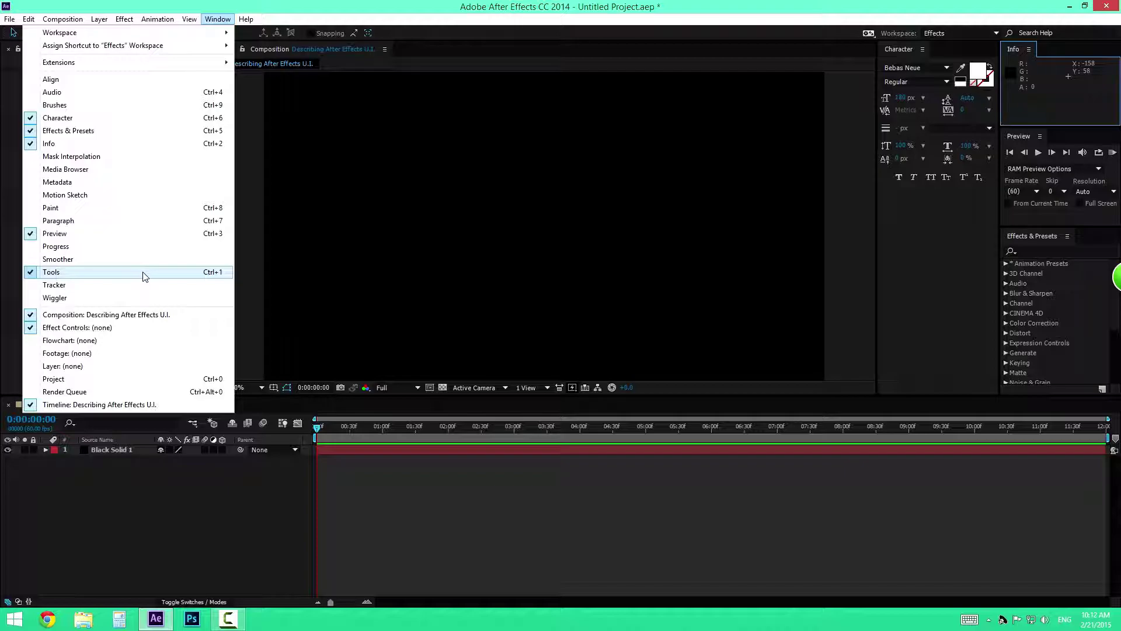
left_click(496, 35)
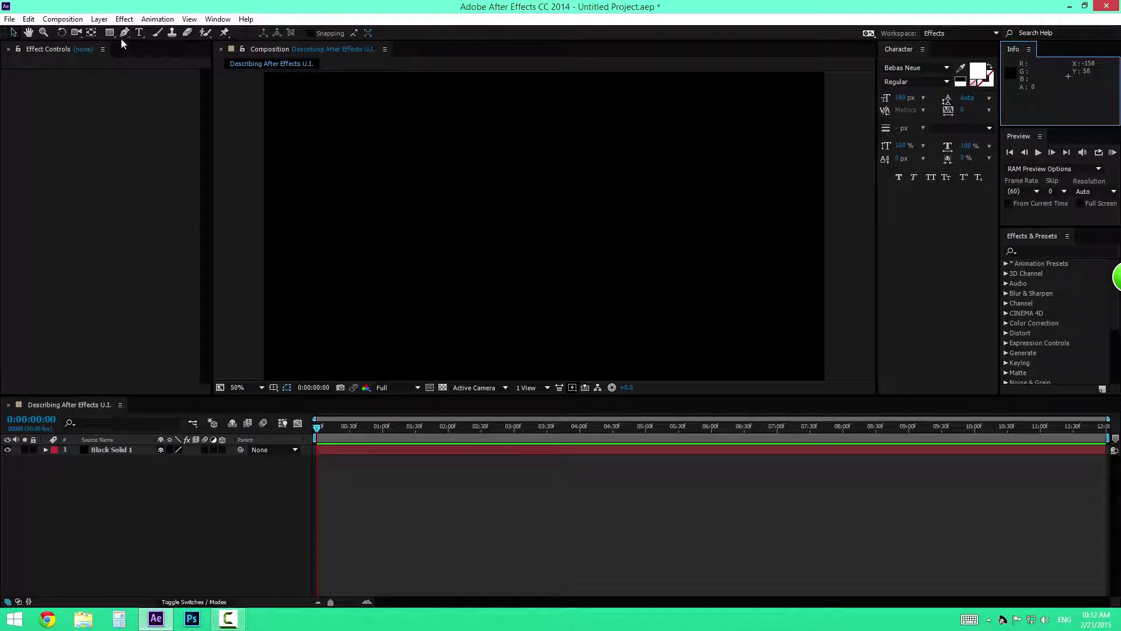
left_click(217, 19)
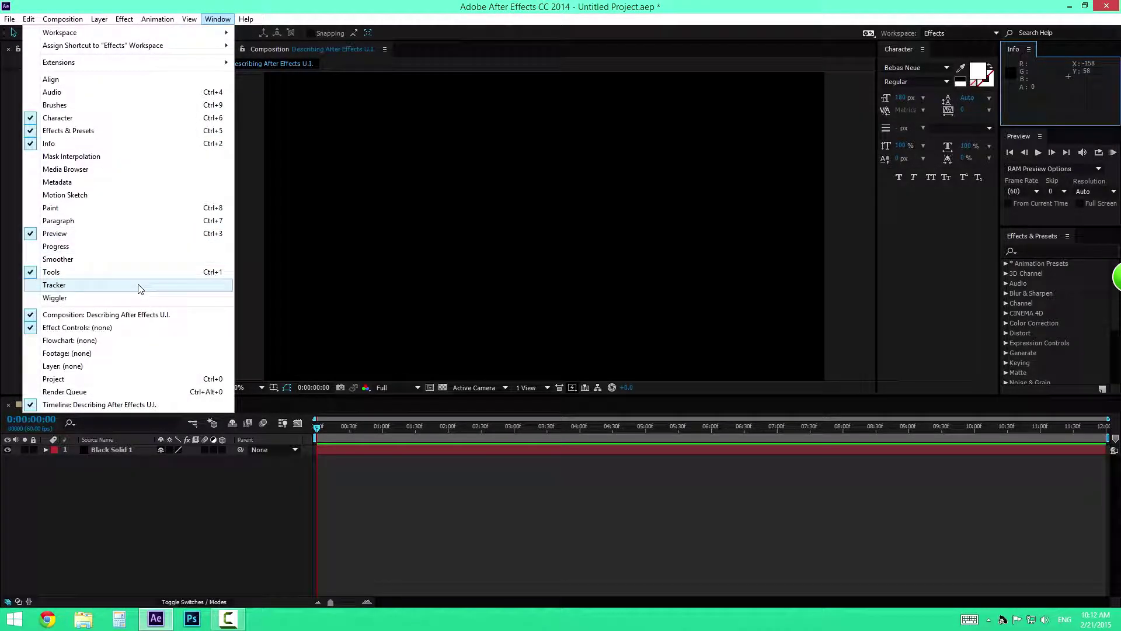
left_click(127, 287)
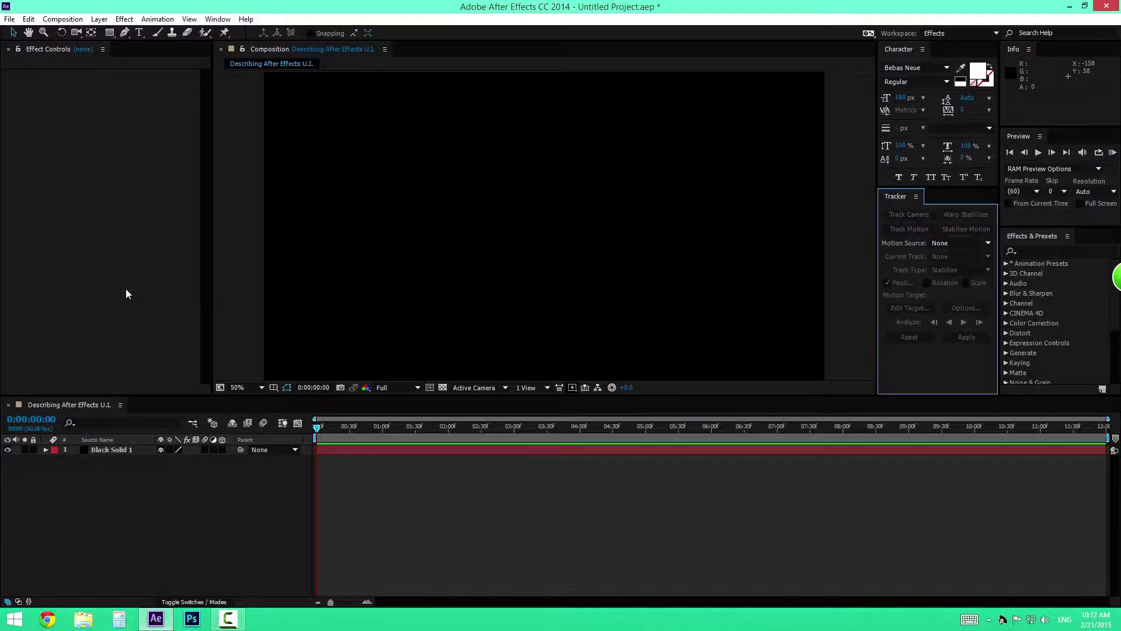
left_click(217, 19)
left_click(132, 285)
Step: Show the Wiggler panel to view its noise and frequency settings and hide it again
left_click(217, 19)
left_click(150, 296)
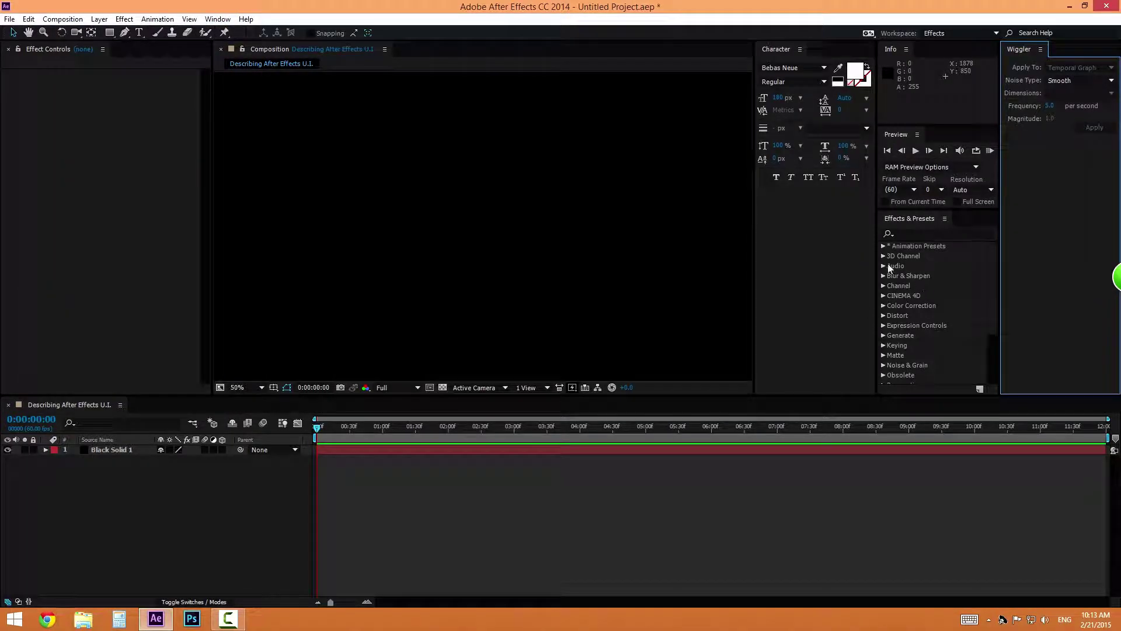
left_click(217, 19)
left_click(75, 297)
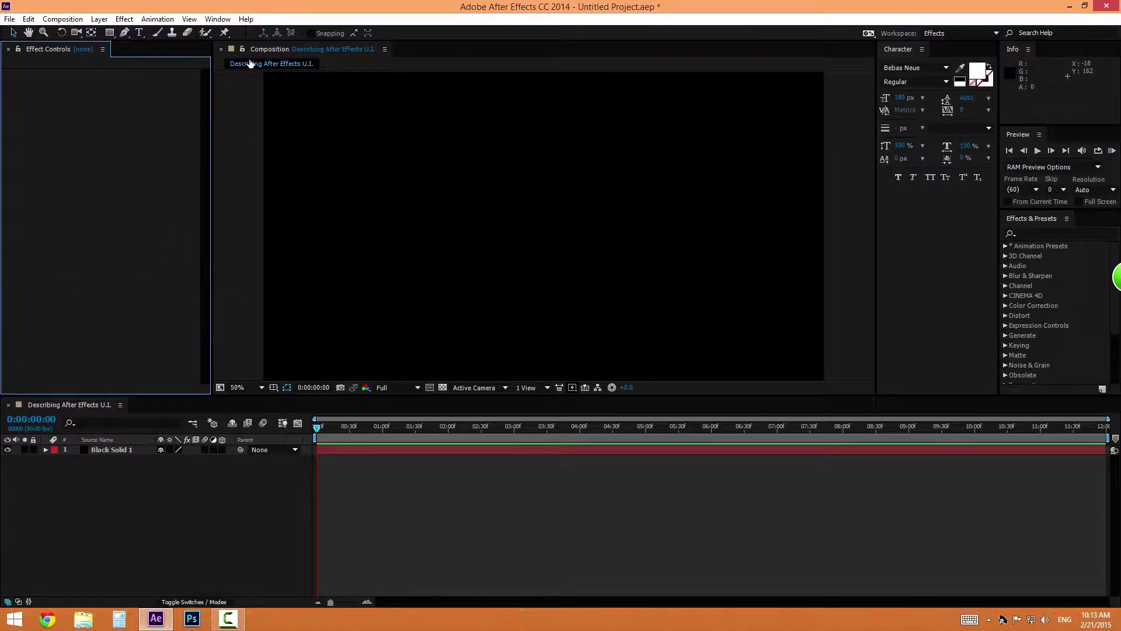
Step: Hide the Effect Controls panel and show it again
left_click(218, 19)
left_click(142, 326)
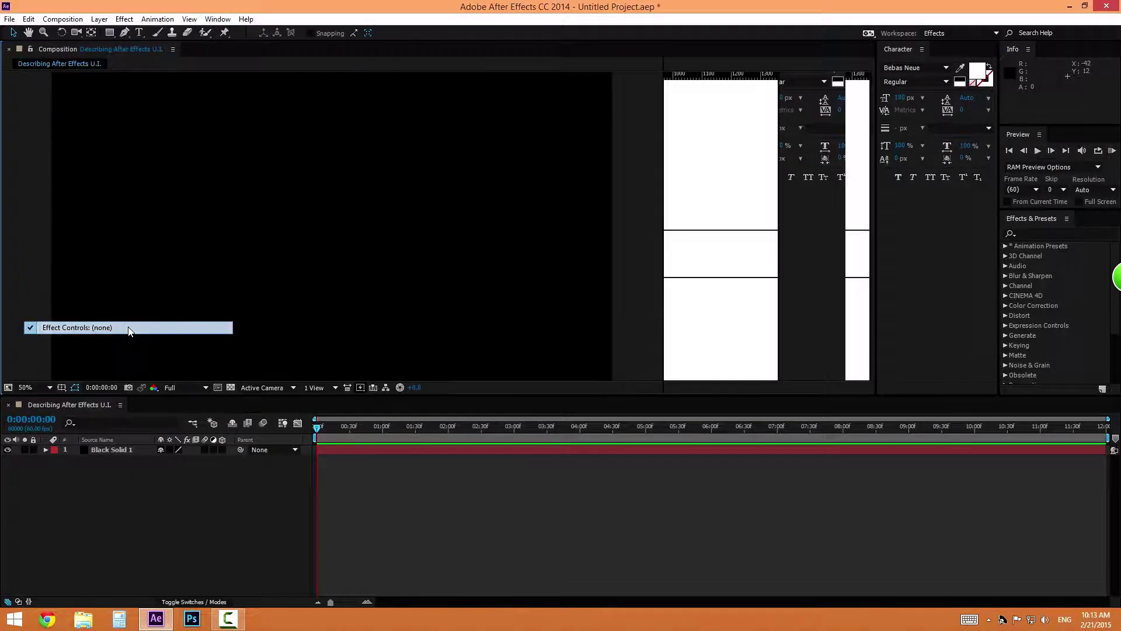
left_click(217, 19)
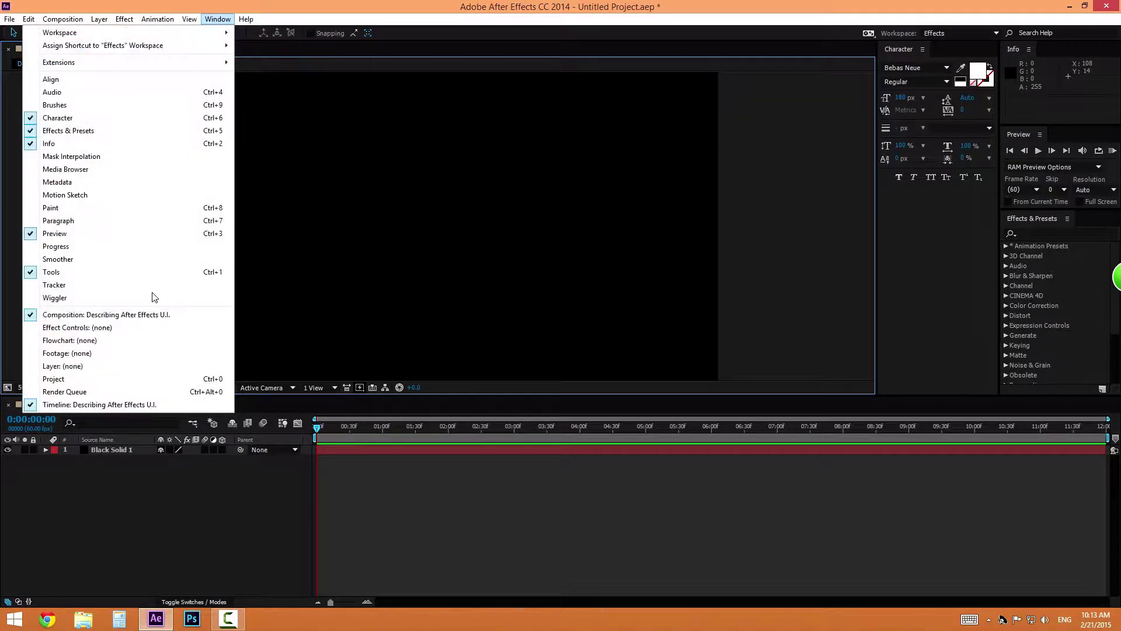
left_click(140, 326)
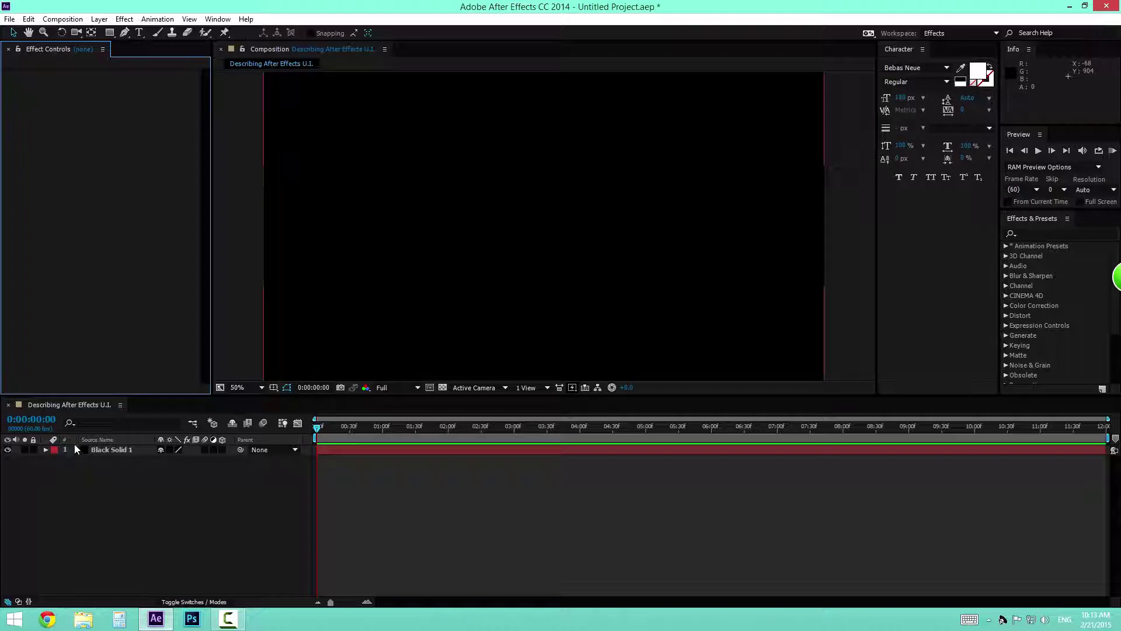
Step: Create a paragraph text box containing TEXT in the composition and move it to the center of the frame
left_click(139, 32)
left_click_drag(323, 139, 582, 261)
type("TEXT")
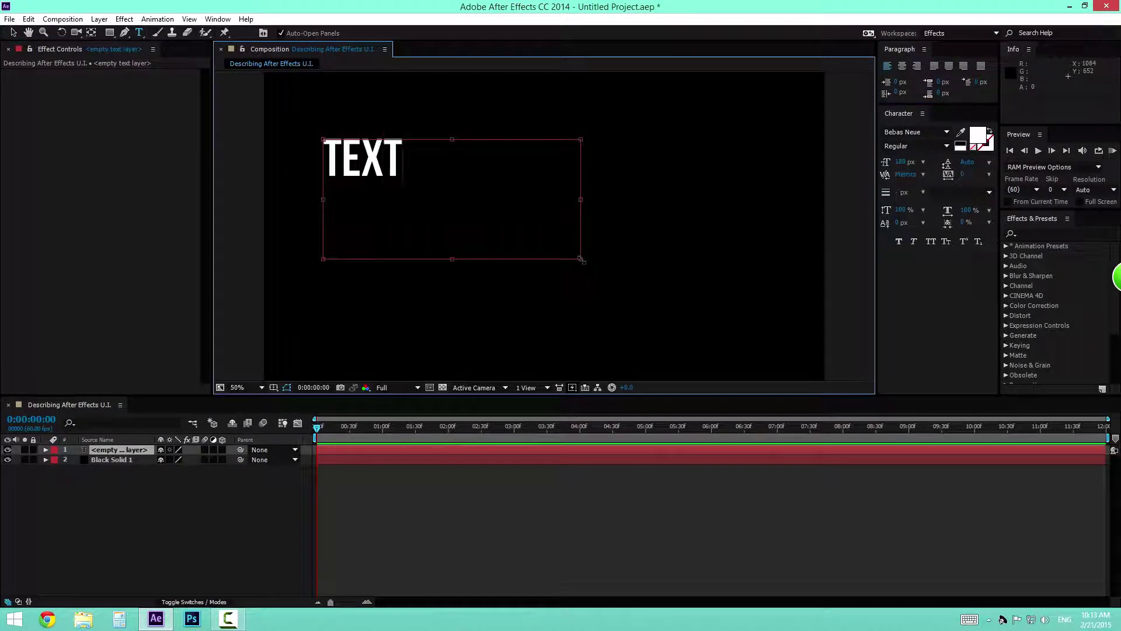
left_click(13, 32)
left_click_drag(453, 199, 636, 259)
Step: Search the effects for glow and apply the Stylize Glow effect to the text
left_click(1040, 232)
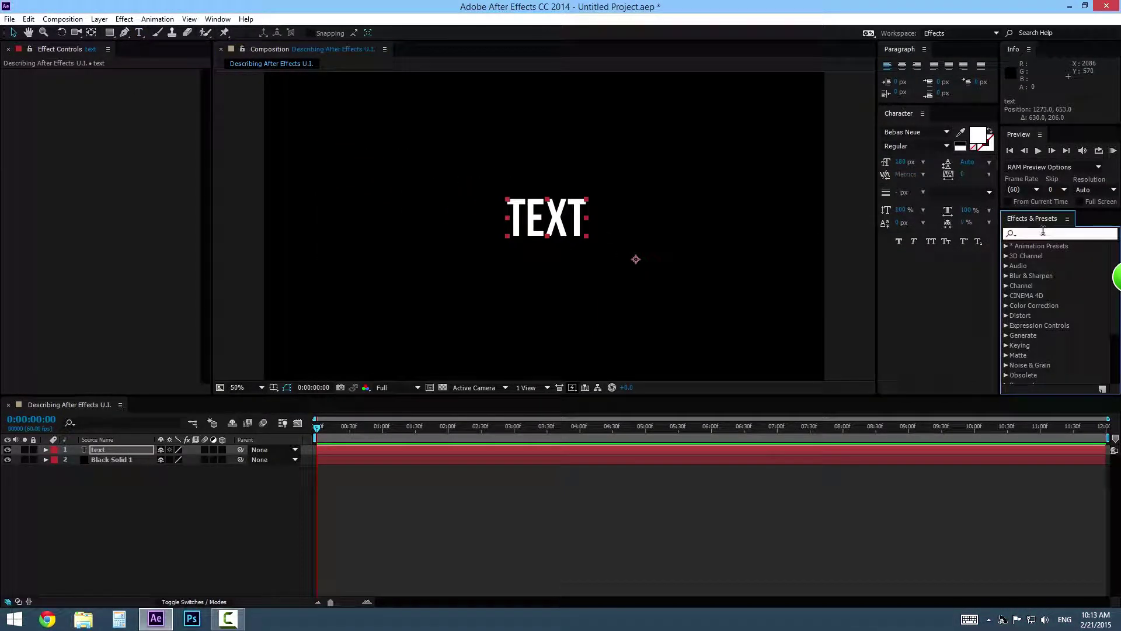
type("glow")
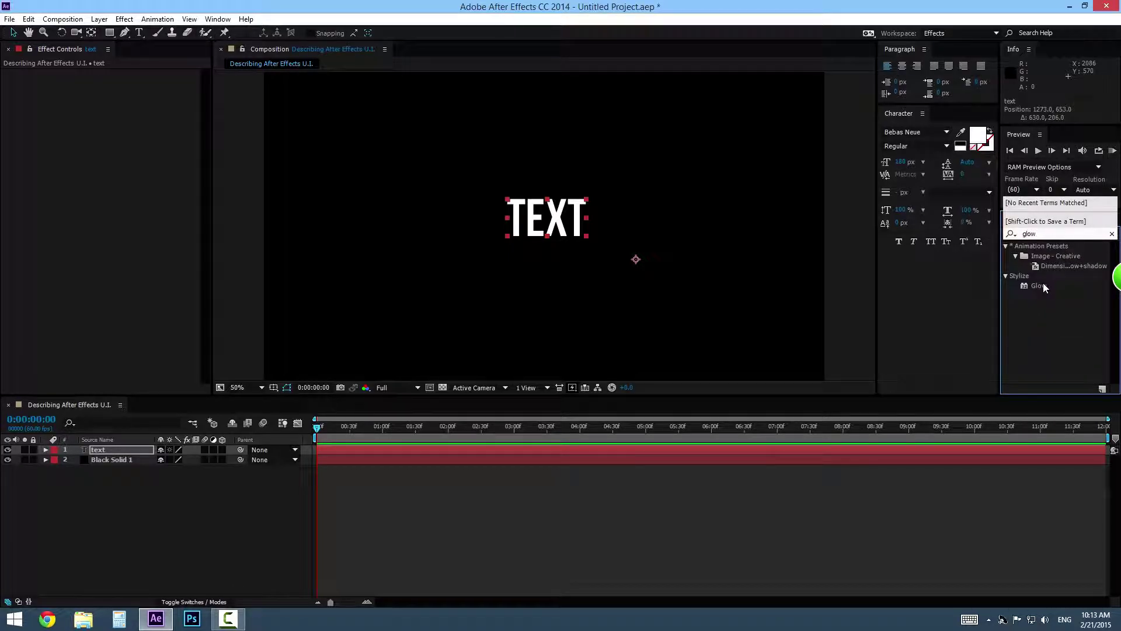
left_click_drag(1043, 287, 547, 217)
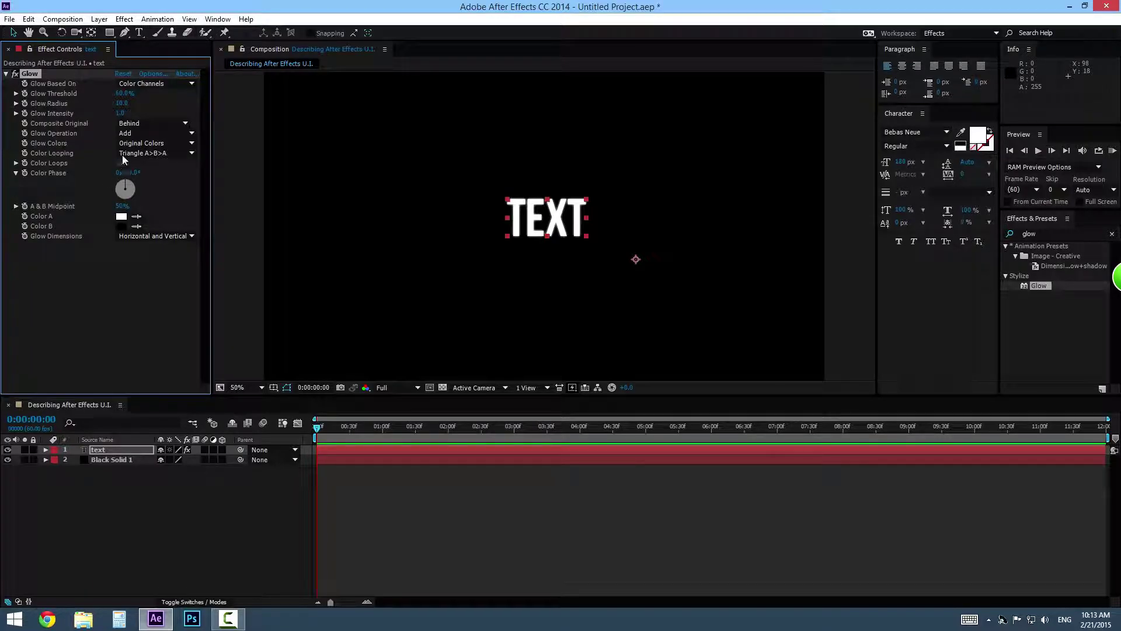
Step: Experiment with the Glow effect's intensity and radius on the text, and delete the text layer
left_click_drag(121, 114, 205, 121)
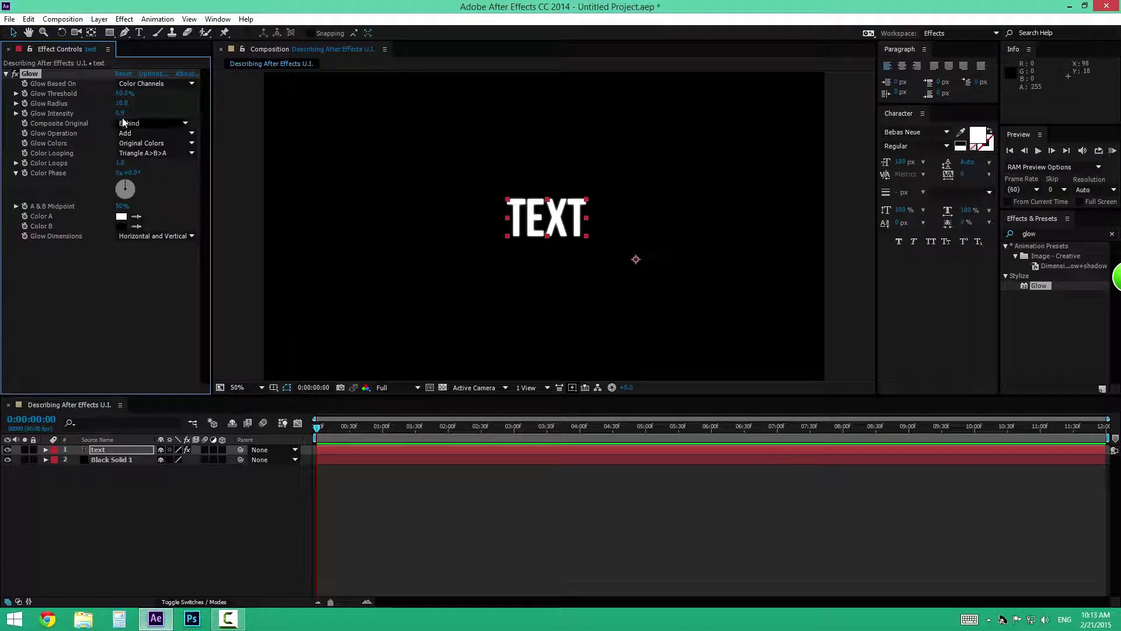
mouse_move(122, 109)
left_mouse_down()
mouse_move(169, 109)
mouse_move(106, 109)
left_mouse_up()
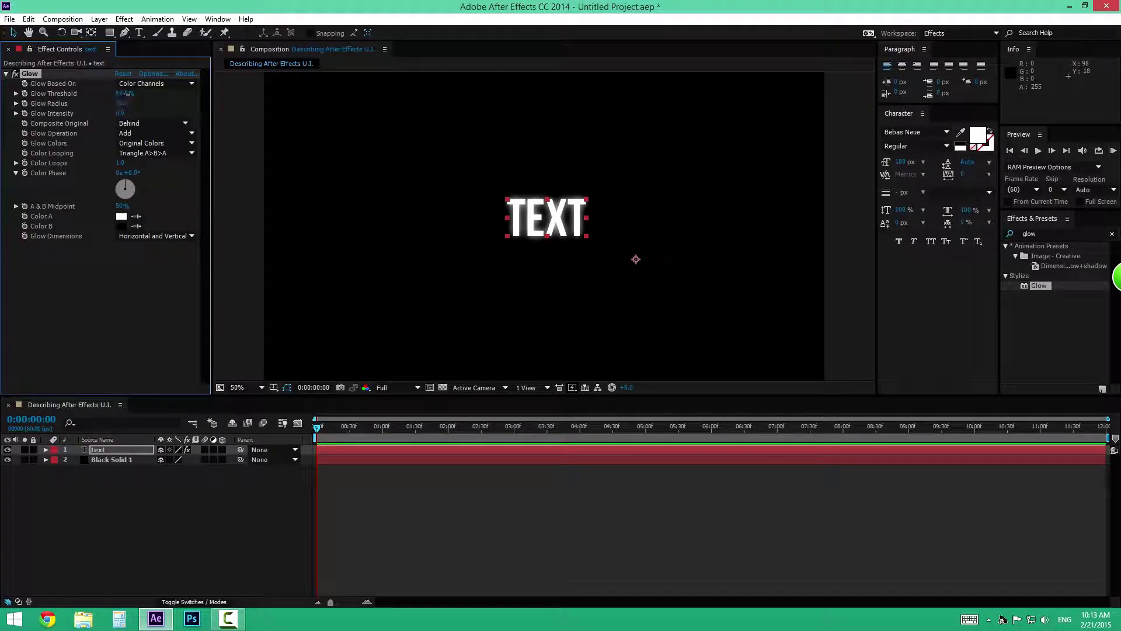
left_click_drag(191, 105, 132, 107)
left_click(134, 448)
key("Delete")
Step: Show the empty Layer panel and close it again
left_click(218, 19)
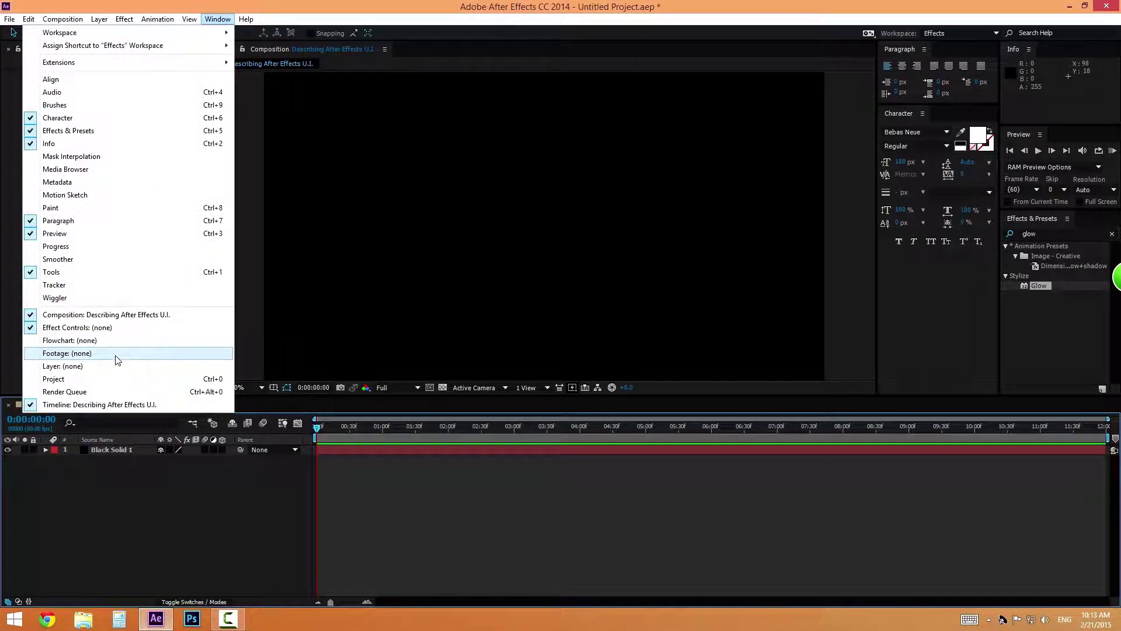
left_click(113, 365)
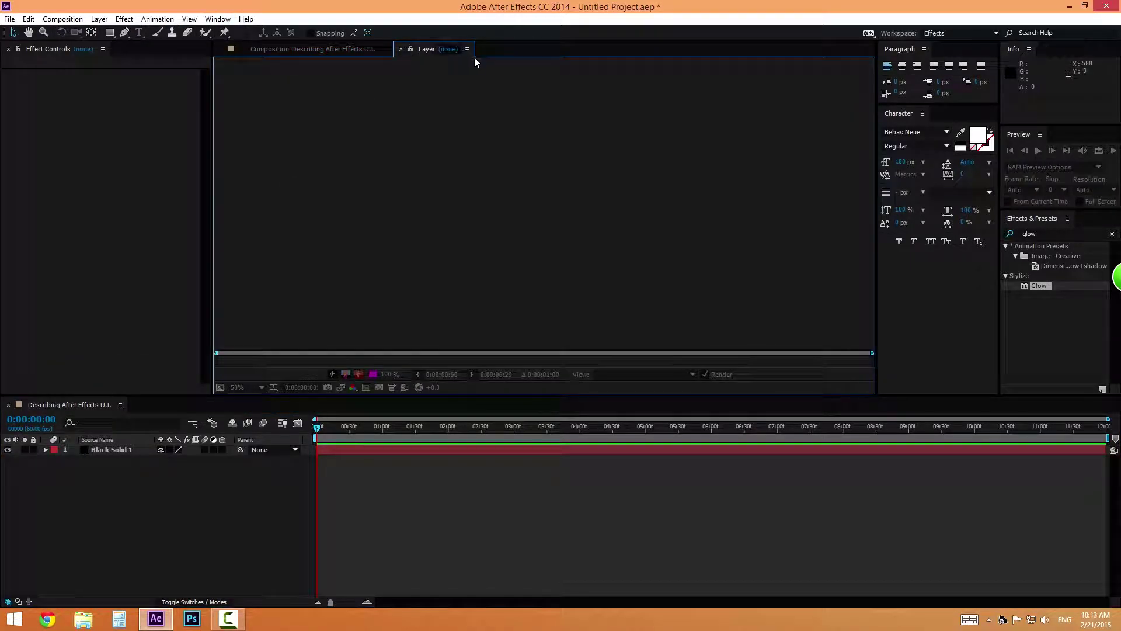
left_click(401, 49)
Step: Show the Project panel and place it ahead of Effect Controls in the same panel group
left_click(218, 20)
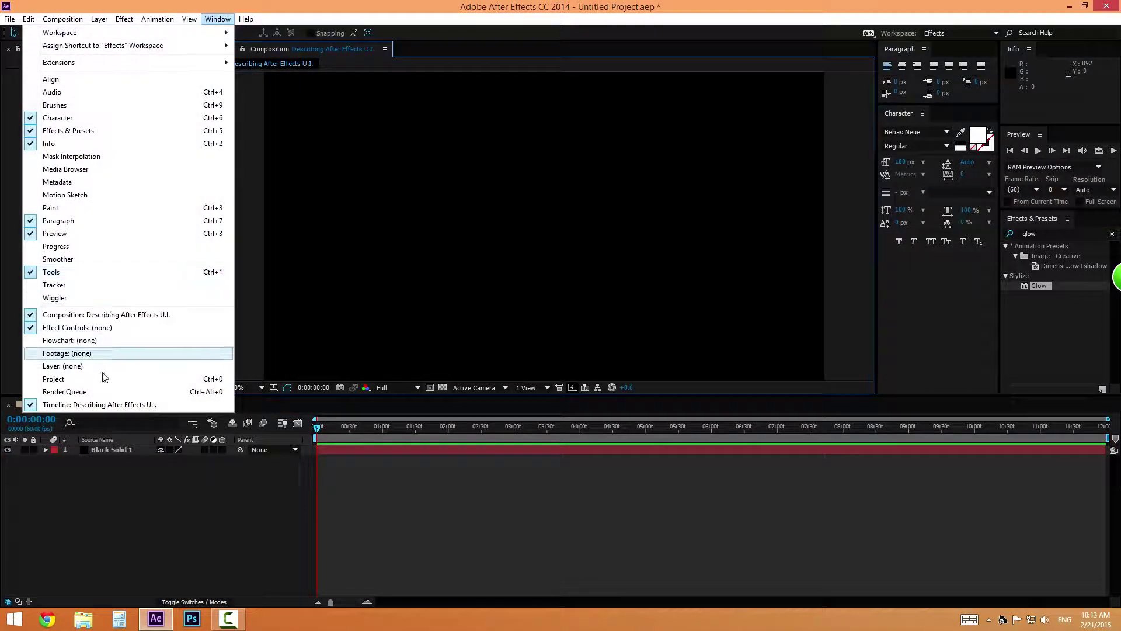
left_click(106, 380)
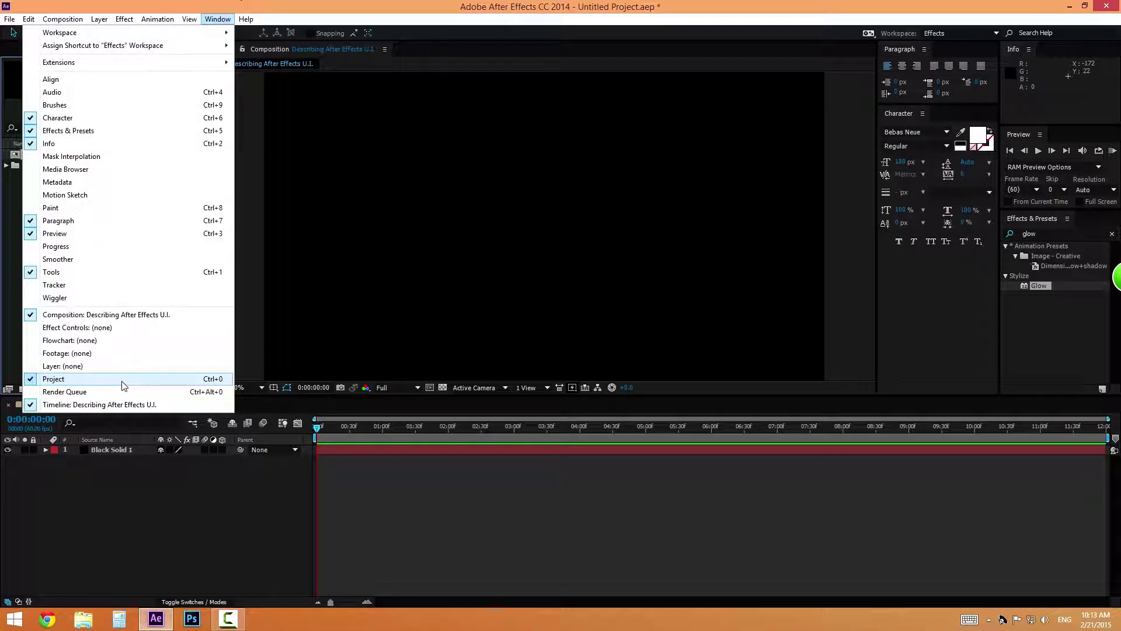
left_click(122, 378)
left_click(218, 19)
left_click(104, 380)
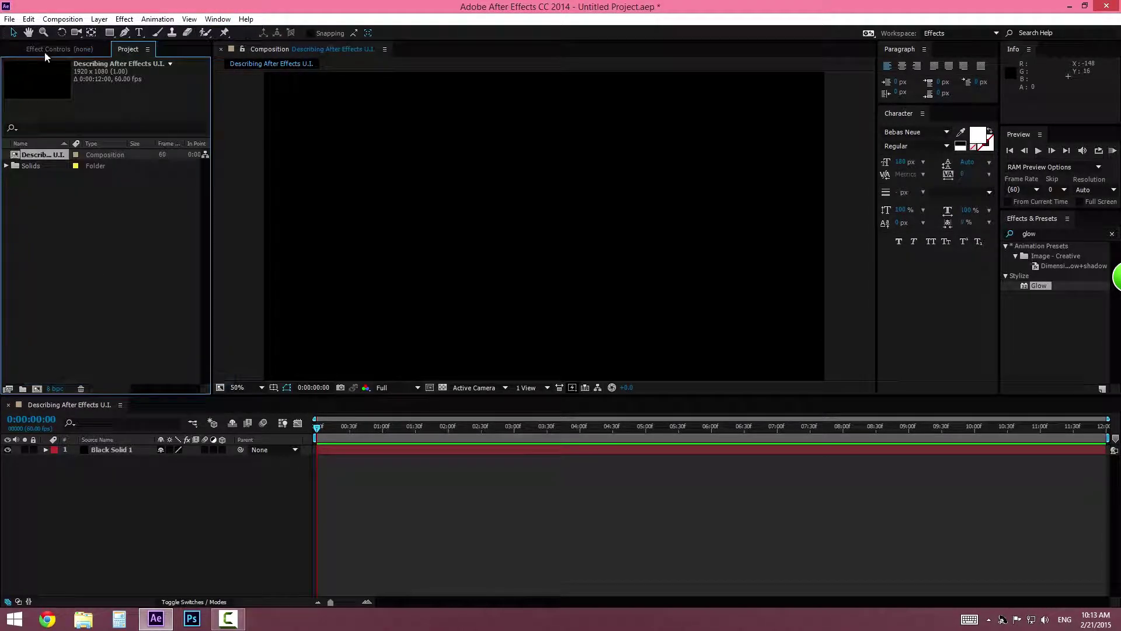
left_click_drag(86, 51, 105, 131)
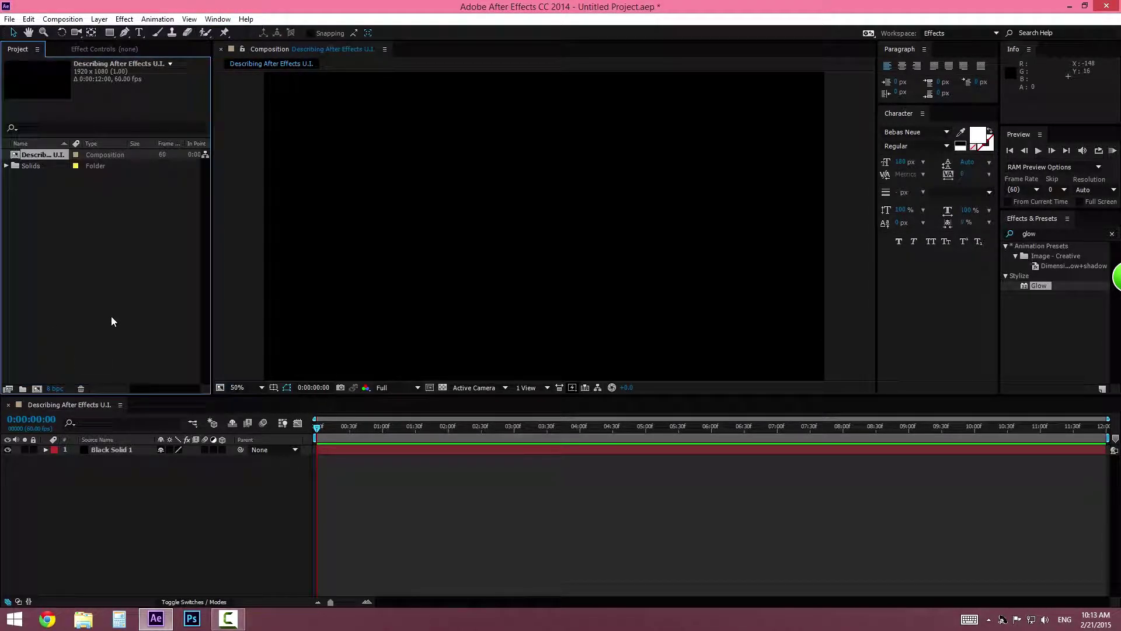
Step: Select the Describing After Effects U.I. composition in the Project panel and expand the Solids folder to reveal its contents
left_click(149, 288)
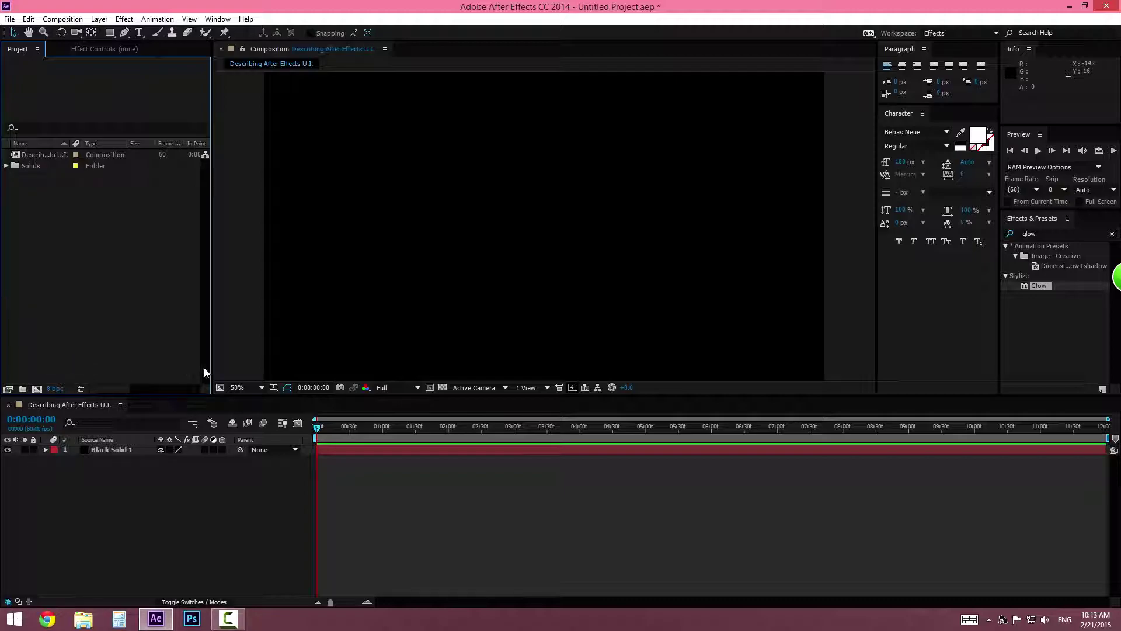
left_click(43, 156)
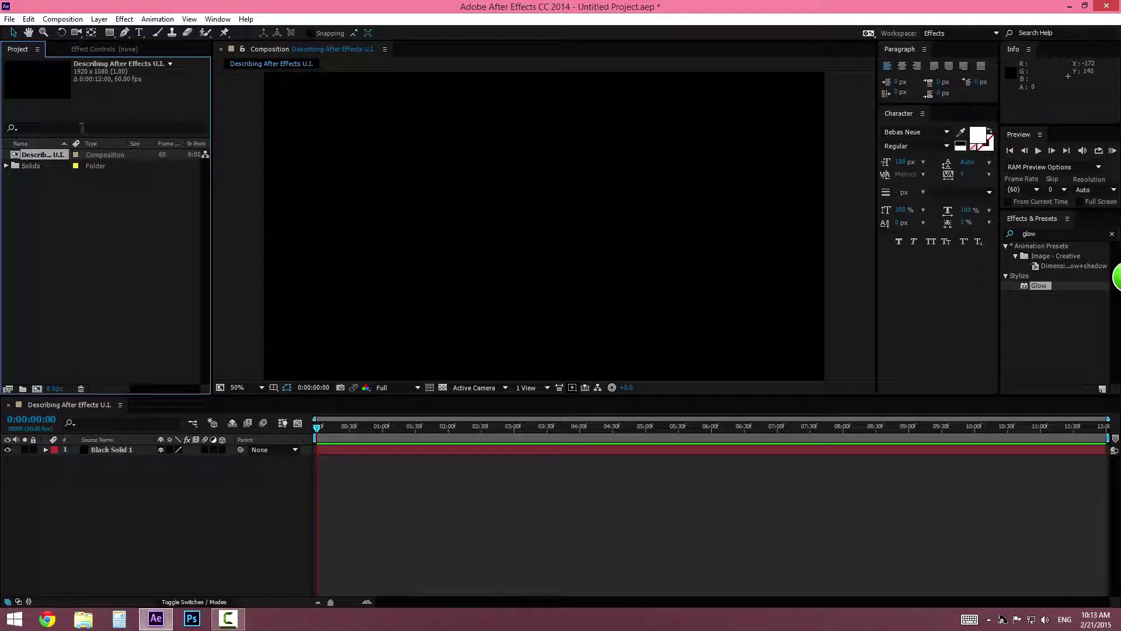
left_click(6, 167)
left_click(62, 252)
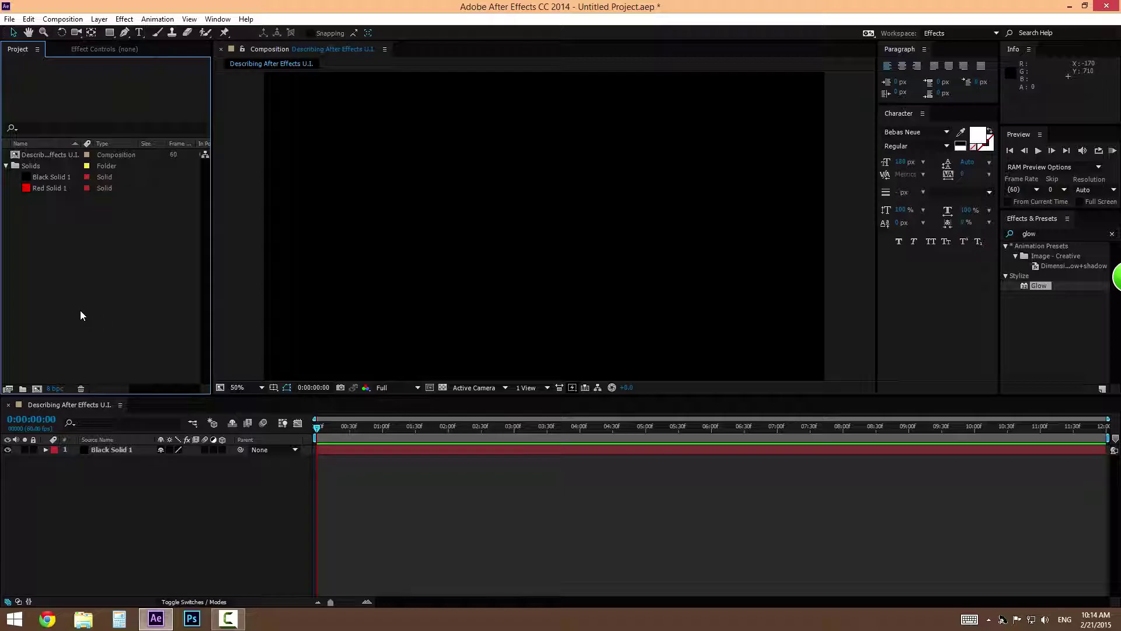
Step: Import the W_2013_[030-321].jpg image sequence from the FACETS folder into the project
double_click(84, 262)
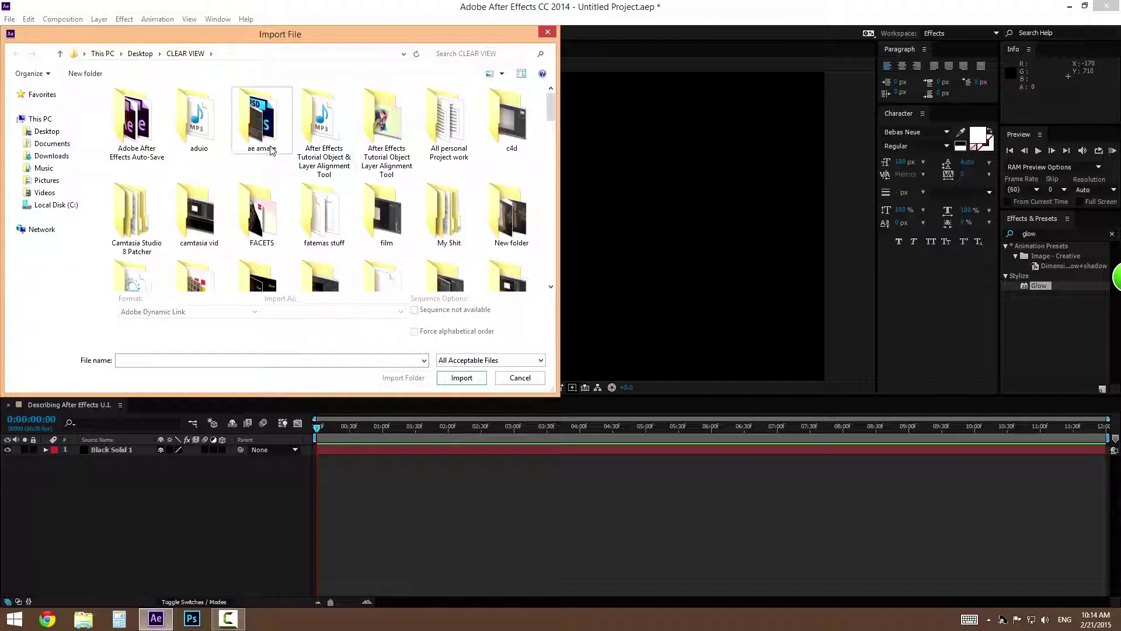
scroll(266, 166, "down", 5)
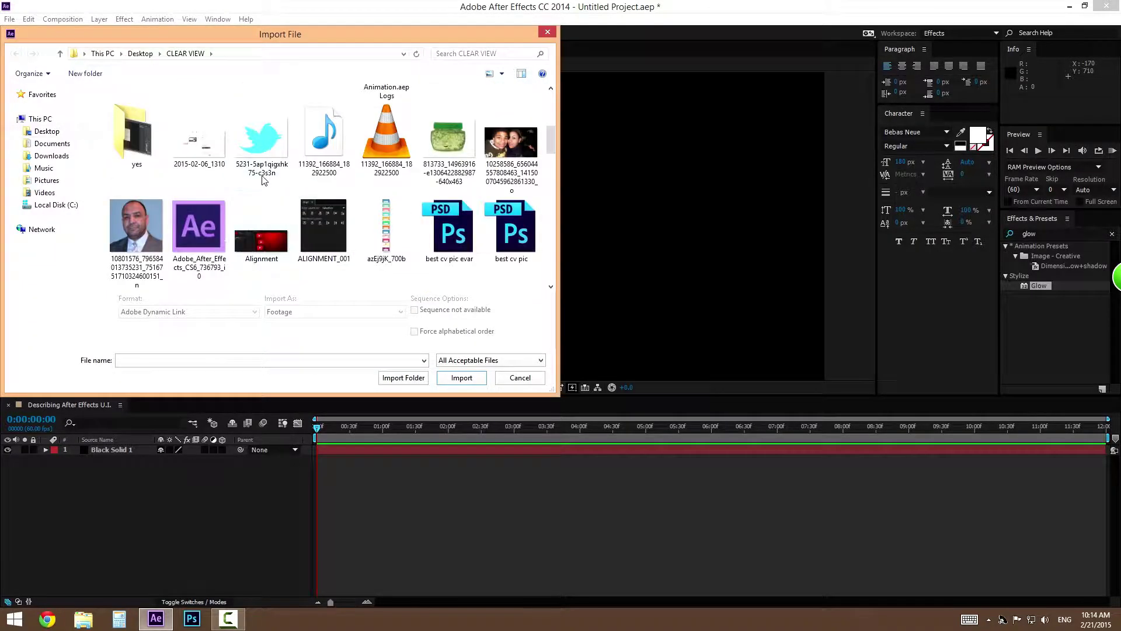
scroll(263, 181, "up", 5)
double_click(260, 123)
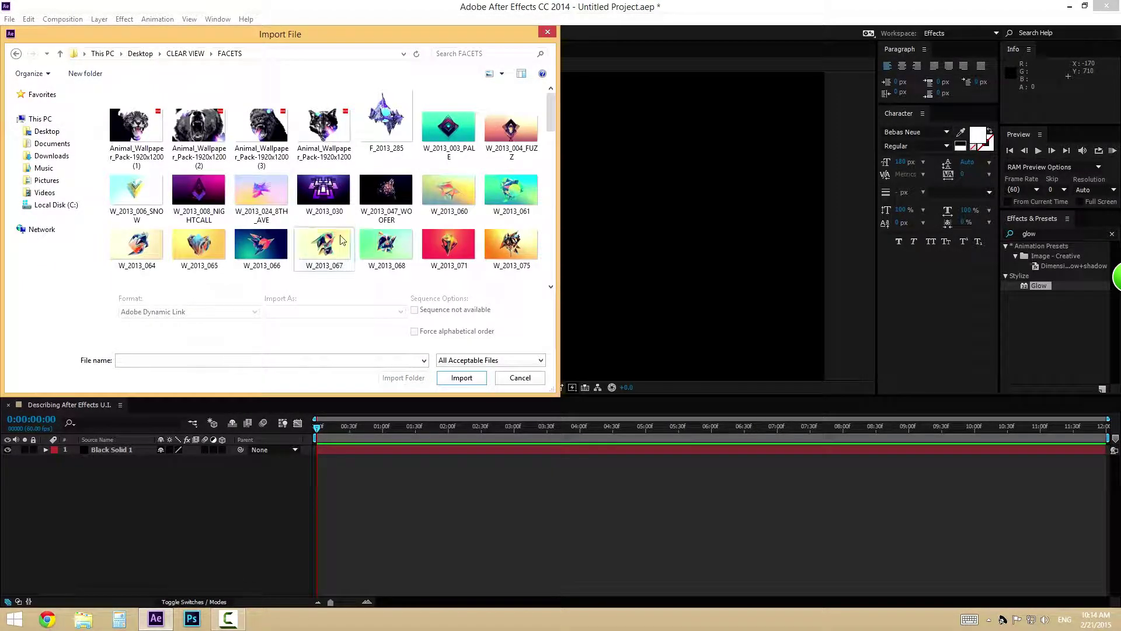
double_click(341, 240)
left_click(672, 332)
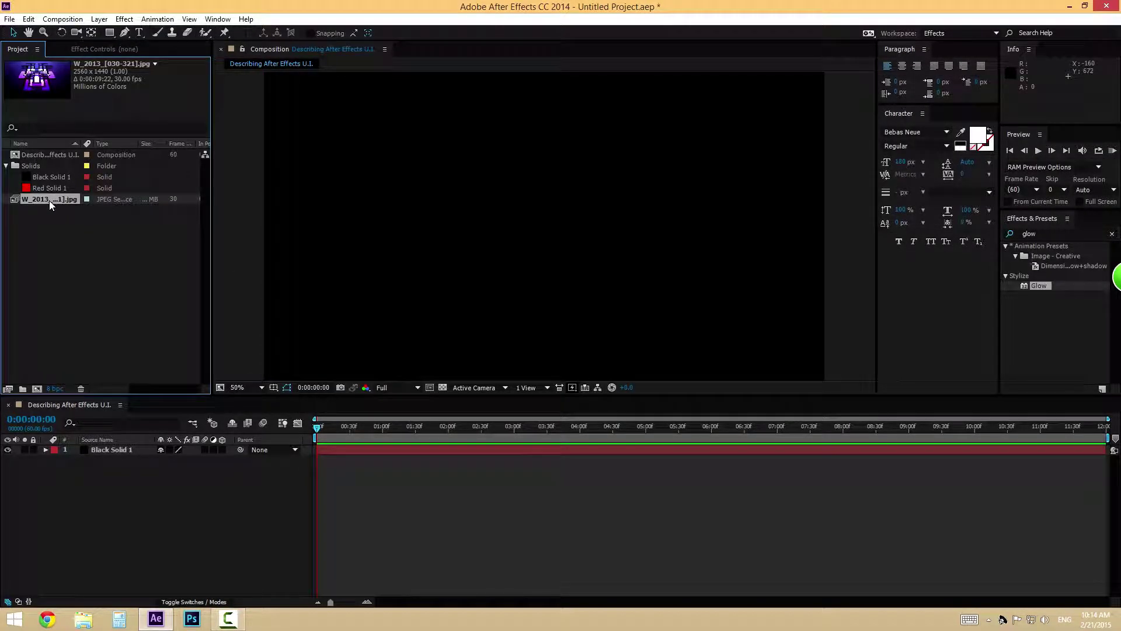
Step: Place the imported image sequence in the composition viewer, and delete the resulting layer
left_click_drag(49, 201, 556, 290)
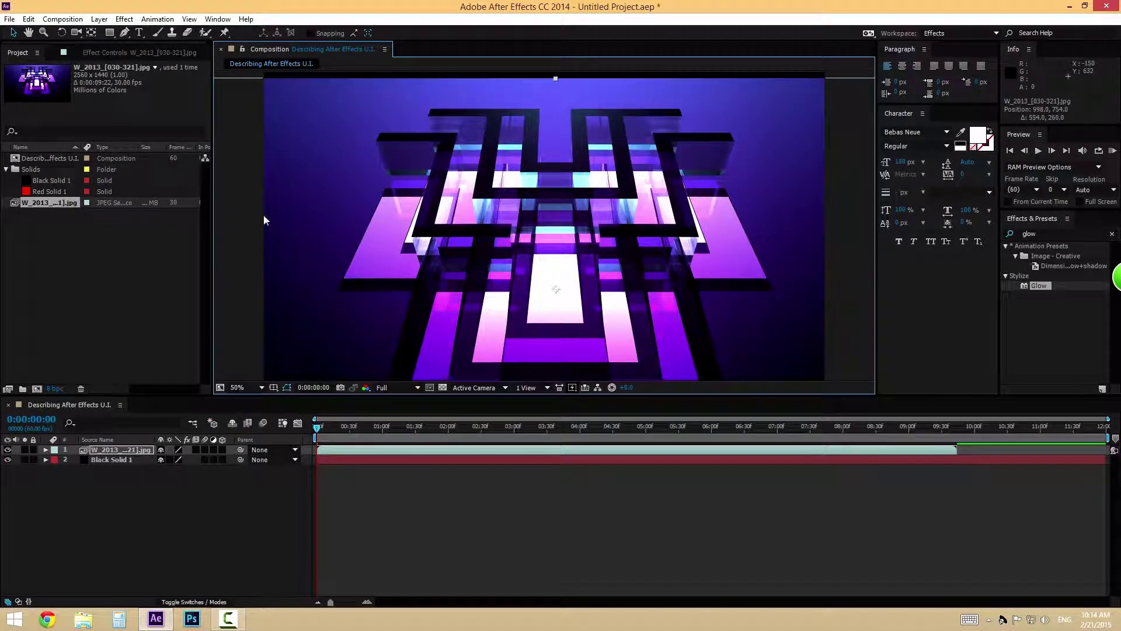
key("Delete")
left_click(49, 210)
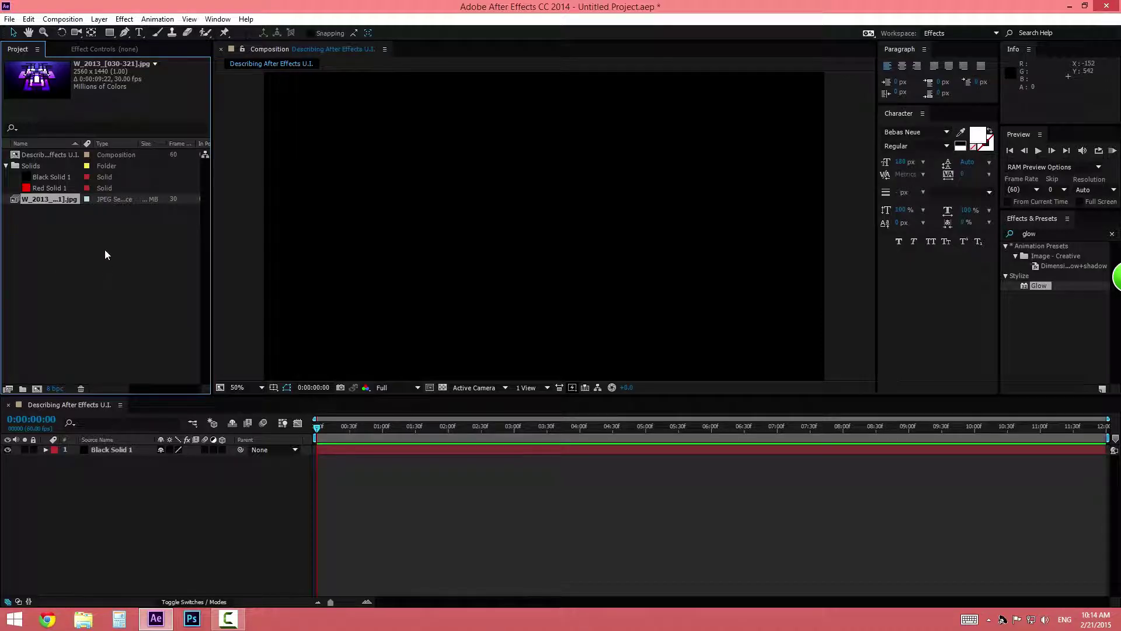
Step: Show the available import options for files, and dismiss them without importing anything
left_click(10, 18)
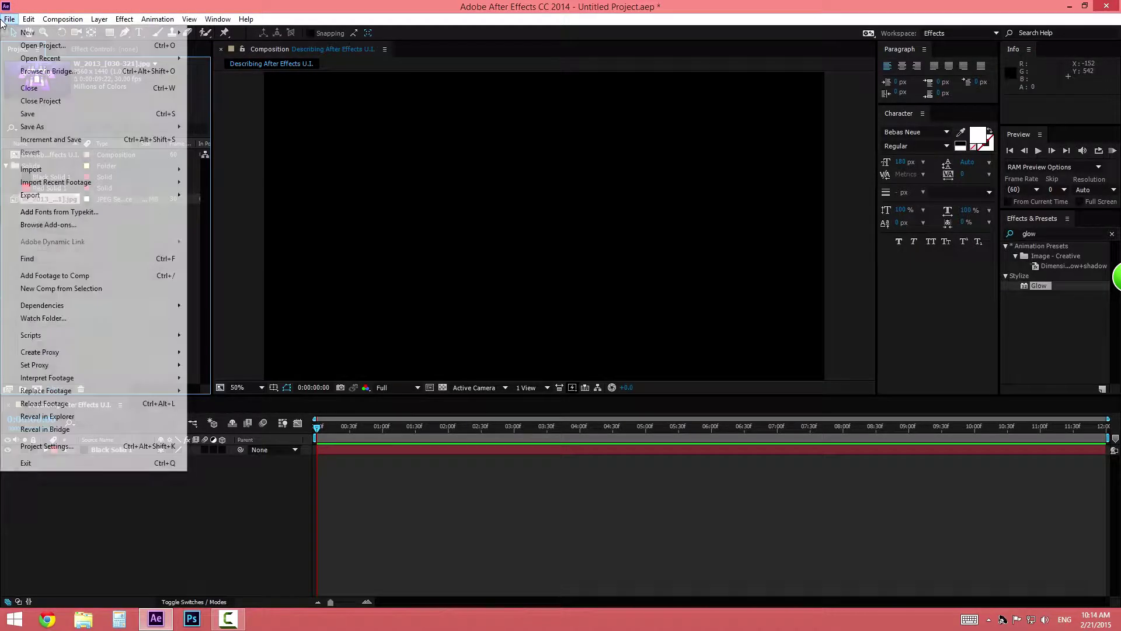
mouse_move(44, 170)
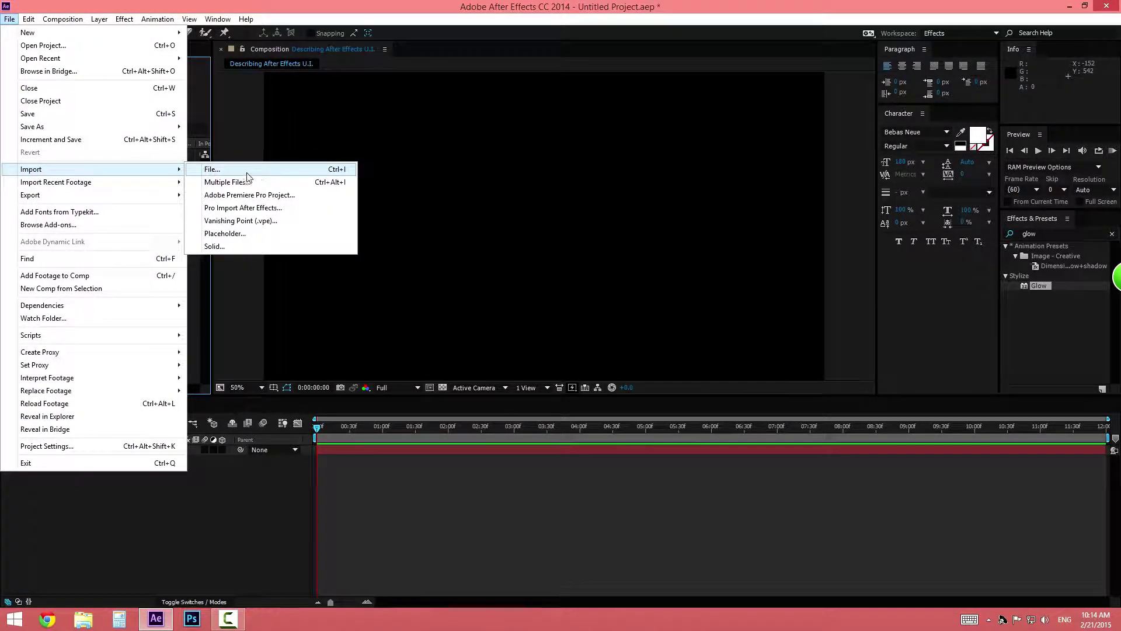
left_click(207, 120)
left_click(76, 245)
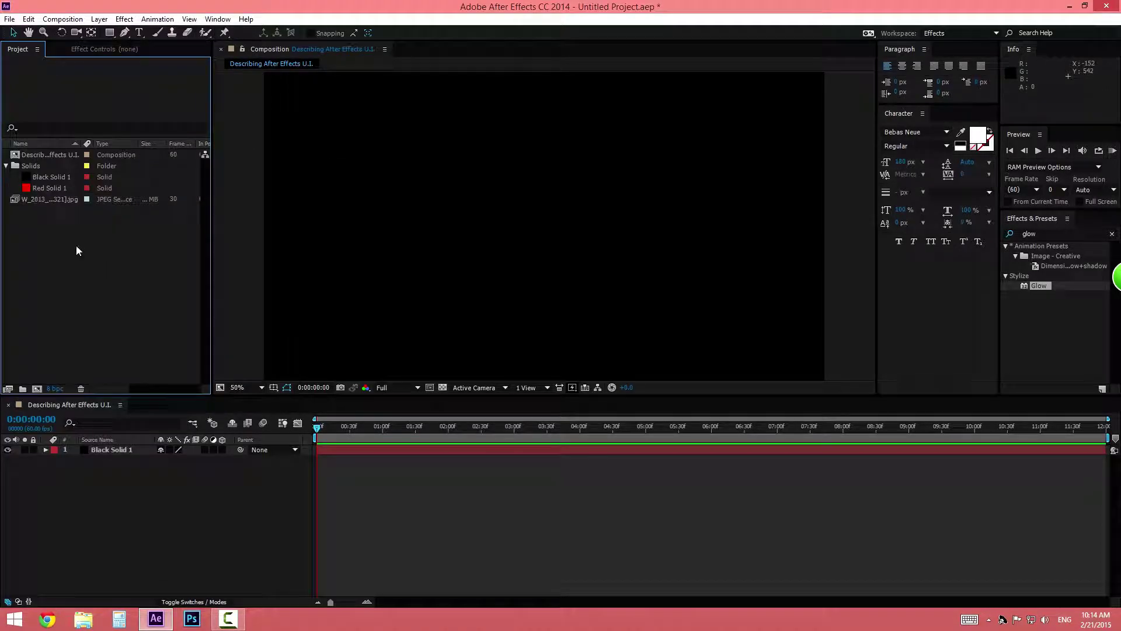
Step: Add the W_2013_[030-321].jpg sequence to the timeline above Black Solid 1, and delete that layer again
left_click(58, 166)
left_click_drag(60, 199, 101, 447)
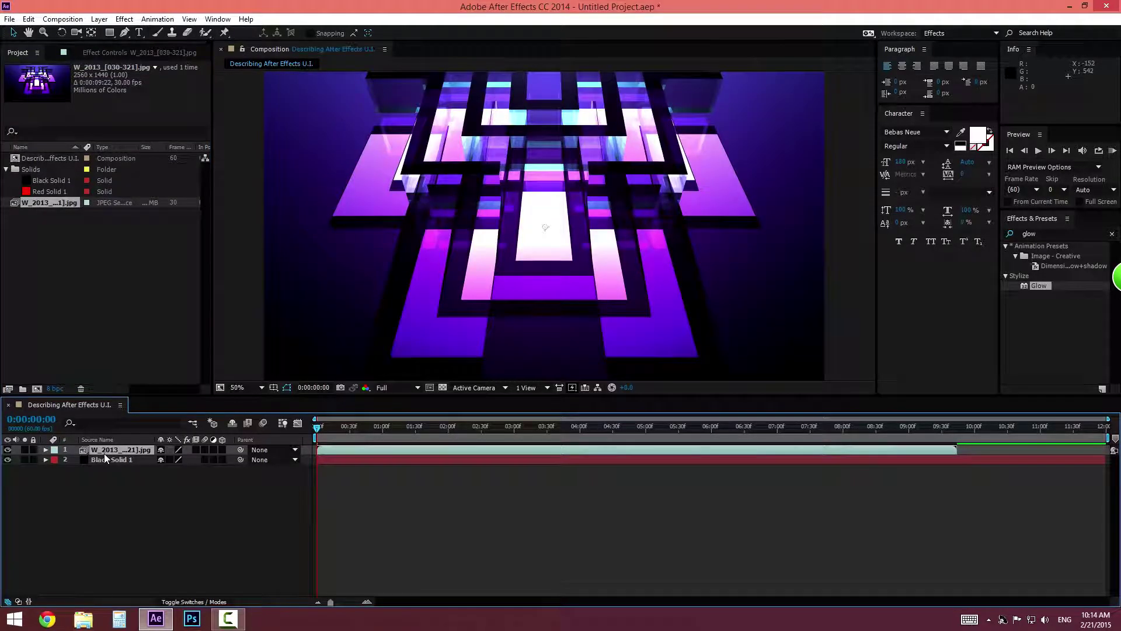
key("Delete")
left_click(88, 323)
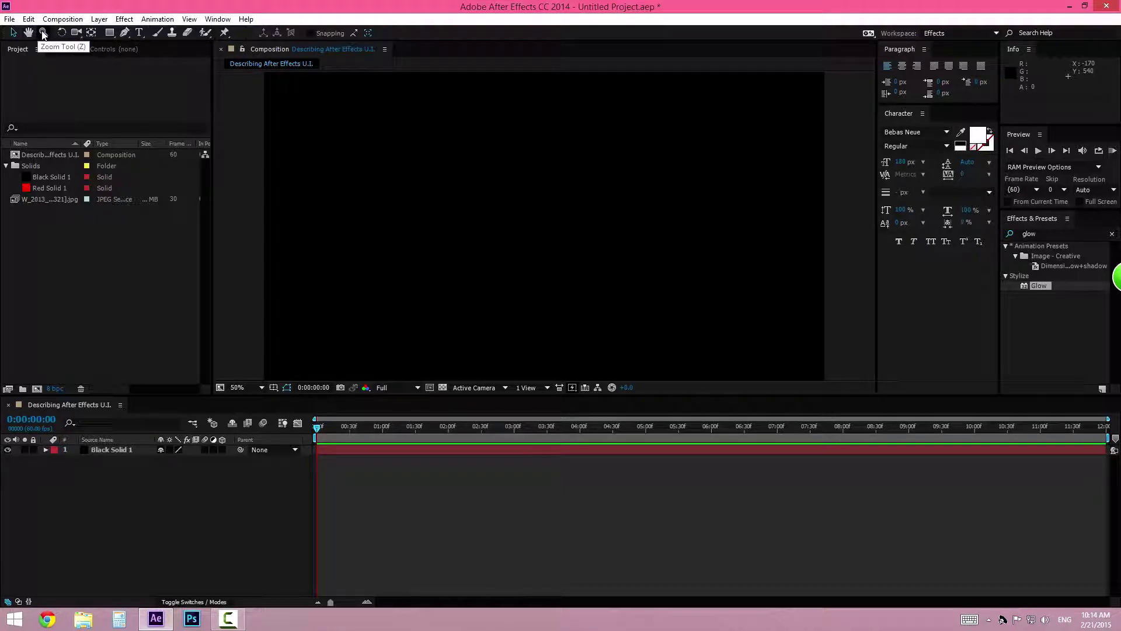
Step: Show the camera tool variants, and activate the Pan Behind tool
left_click(76, 32)
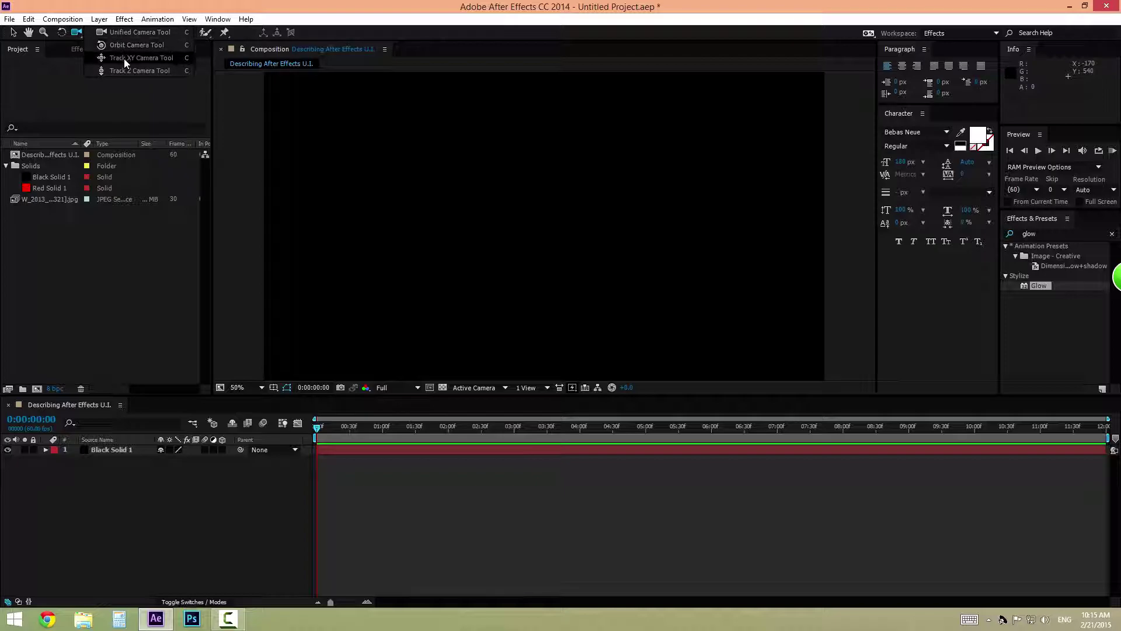
left_click(79, 35)
left_click(92, 33)
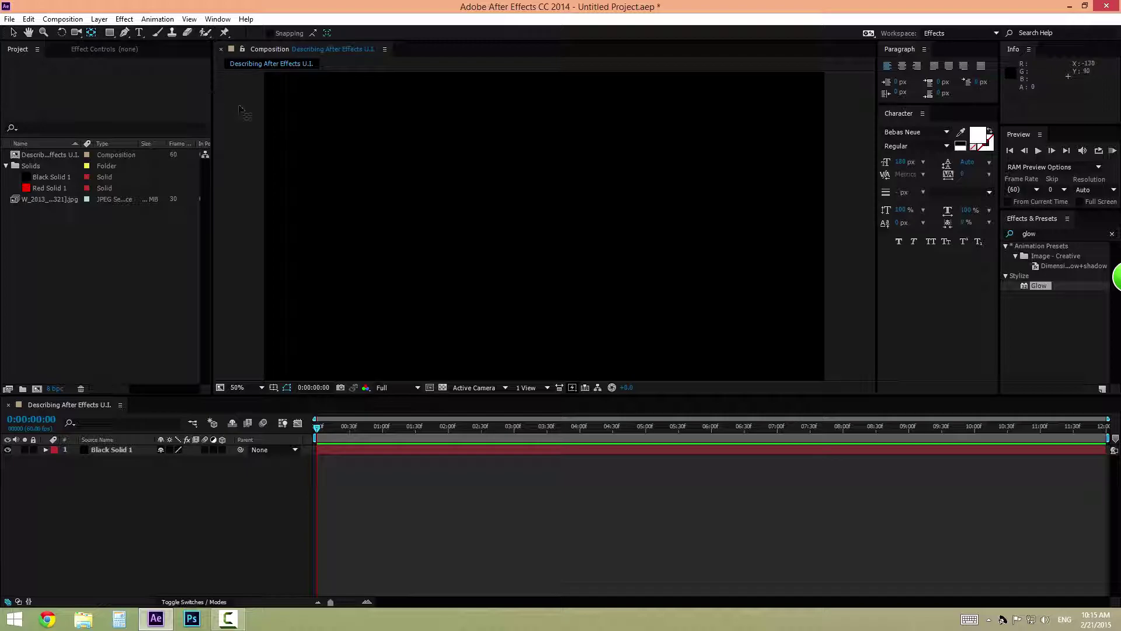
left_click(345, 155)
Step: Draw a rectangular mask about 518 by 216 px on Black Solid 1, and undo it
left_click(112, 34)
left_click_drag(374, 170, 525, 234)
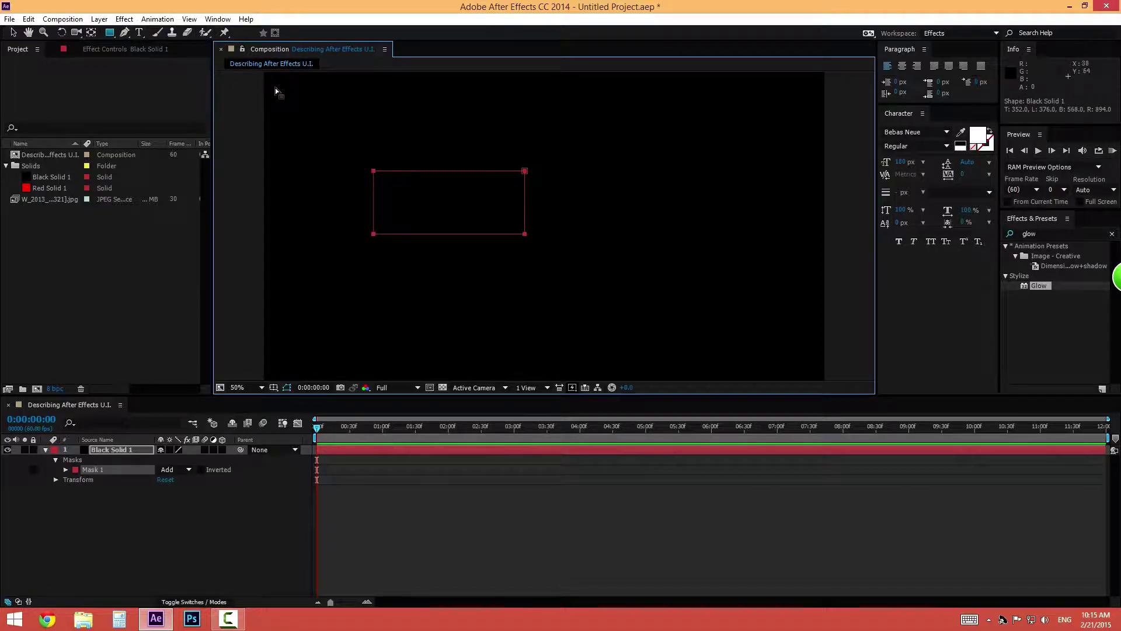
key("ctrl+z")
Step: Draw a star-shaped mask on Black Solid 1 with the Star tool, and undo it
left_click_drag(119, 34, 171, 82)
left_click_drag(388, 160, 233, 161)
key("ctrl+z")
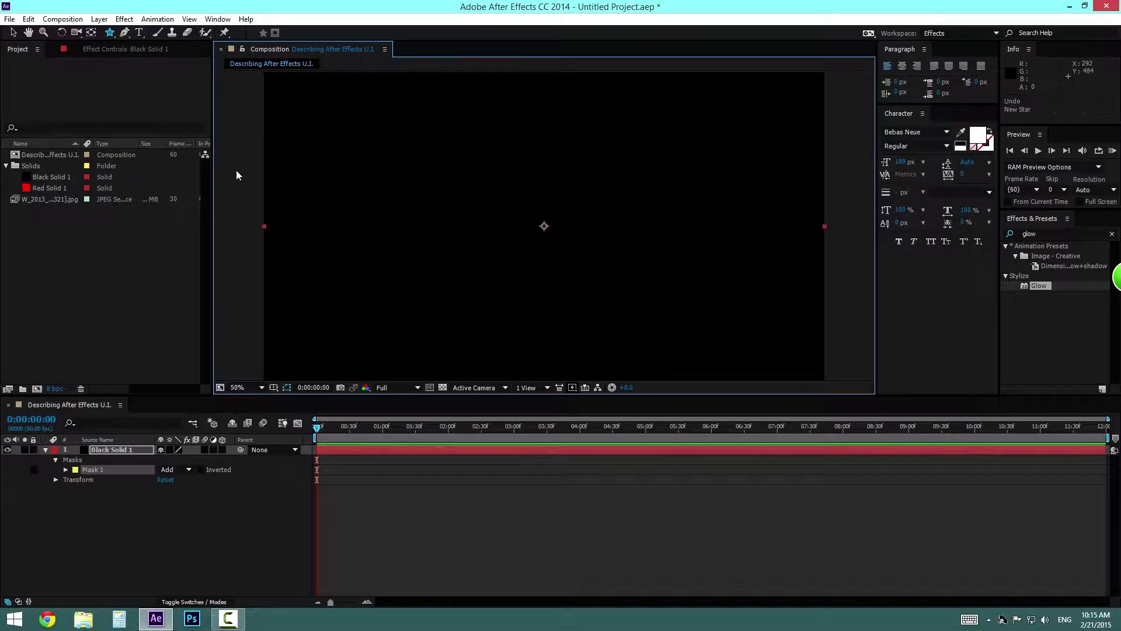
Step: Draw a closed, curved freeform mask path around the middle of Black Solid 1 with the Pen tool
left_click(125, 33)
left_click_drag(510, 187, 523, 170)
mouse_move(422, 219)
left_mouse_down()
mouse_move(549, 299)
mouse_move(673, 232)
left_mouse_up()
left_click_drag(649, 183, 737, 214)
left_click(509, 187)
left_click(510, 187)
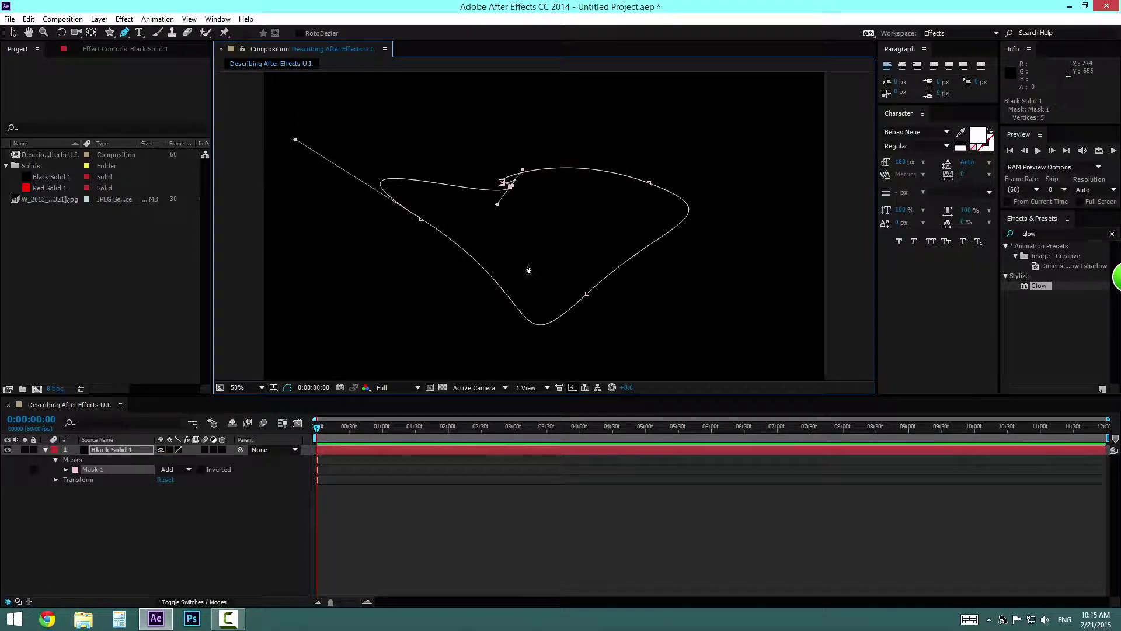
Step: Add a curve point to the lower-left edge of the freeform mask, and undo all path edits until the mask is removed
key("v")
mouse_move(479, 264)
left_mouse_down()
mouse_move(505, 265)
mouse_move(488, 273)
left_mouse_up()
key("ctrl+z")
key("ctrl+z")
key("ctrl+z")
key("ctrl+z")
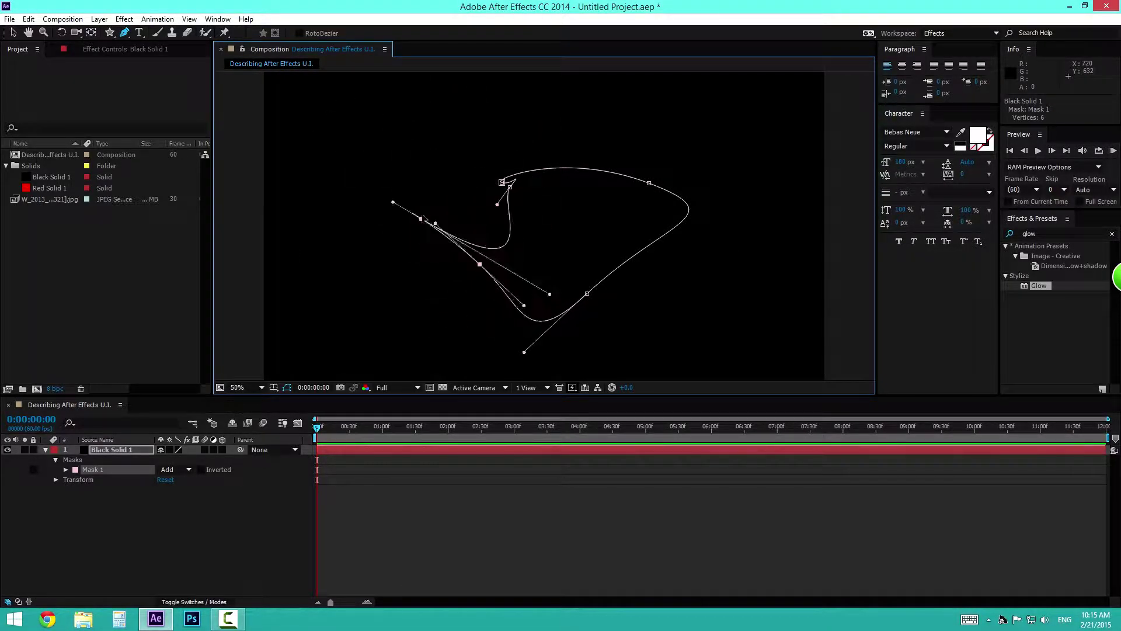
key("ctrl+z")
key("ctrl+z")
key("ctrl+z")
key("ctrl+z")
key("ctrl+z")
key("ctrl+z")
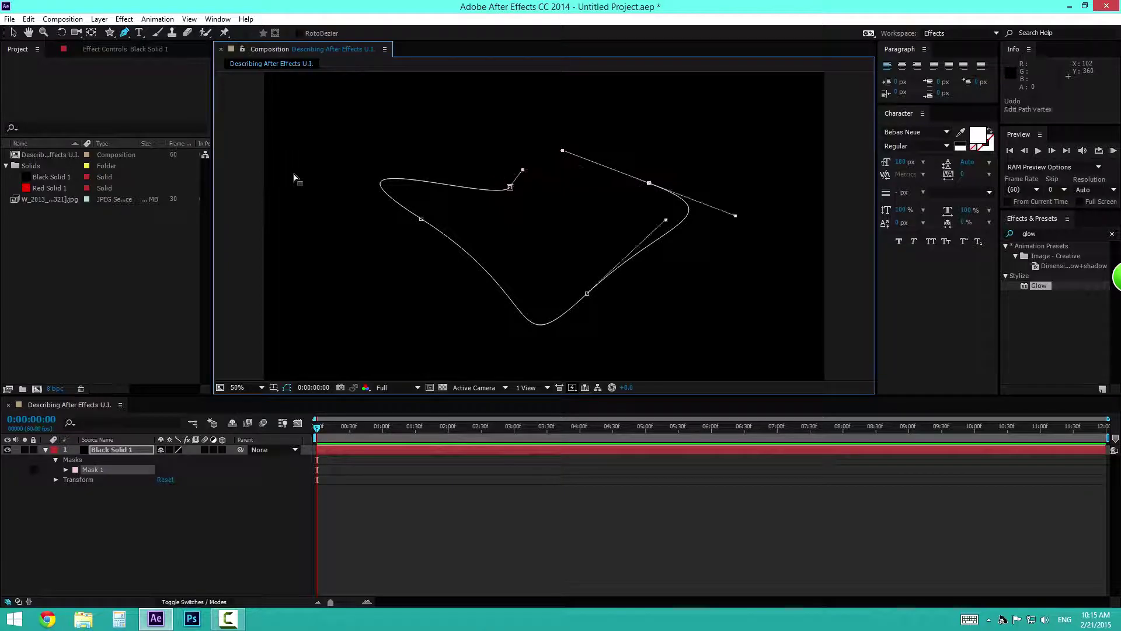
Step: Draw a paragraph text box in the composition with the Type tool, and undo the empty text layer
left_click(139, 32)
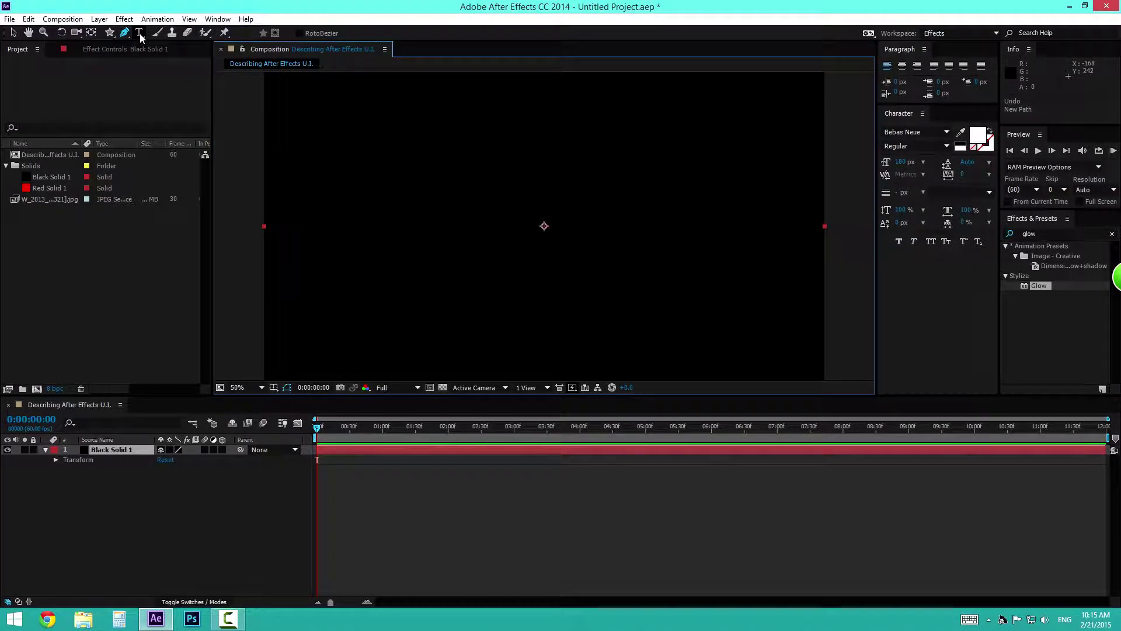
left_click_drag(424, 144, 731, 330)
left_click_drag(518, 199, 484, 193)
left_click(499, 208)
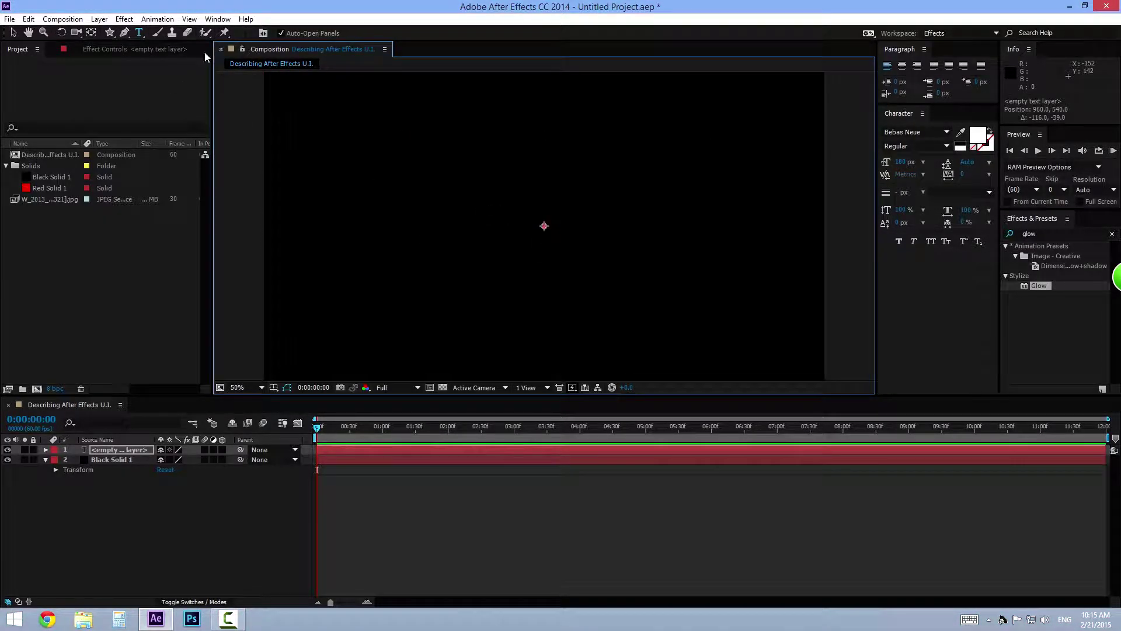
key("ctrl+z")
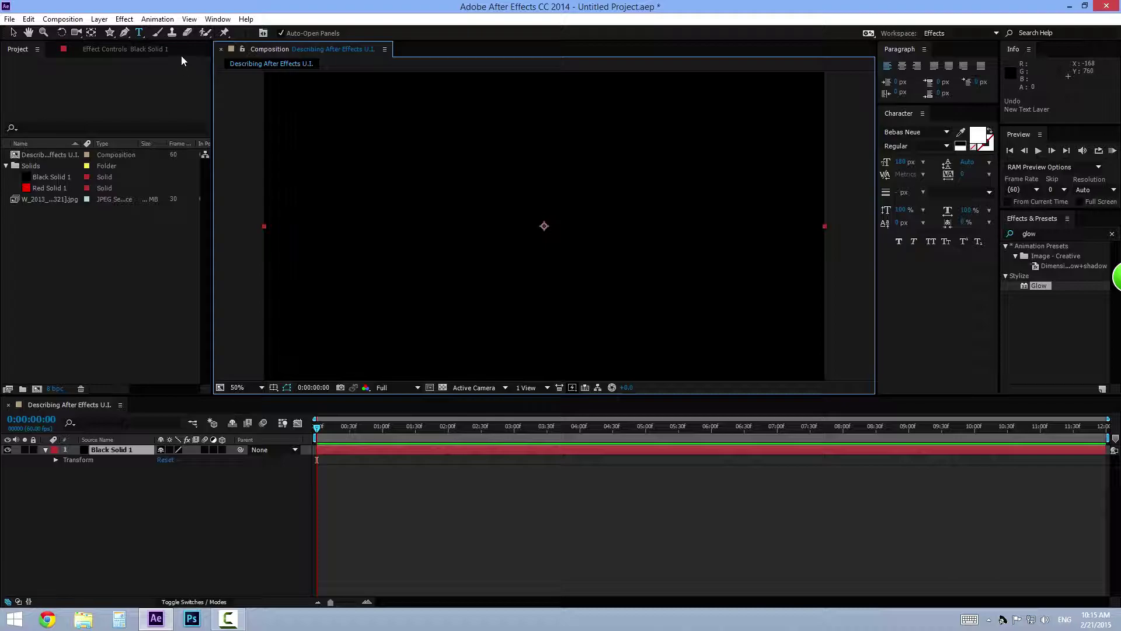
Step: Activate the Brush tool, choose the hard round 19 px brush tip, and switch to the Eraser tool
left_click(157, 32)
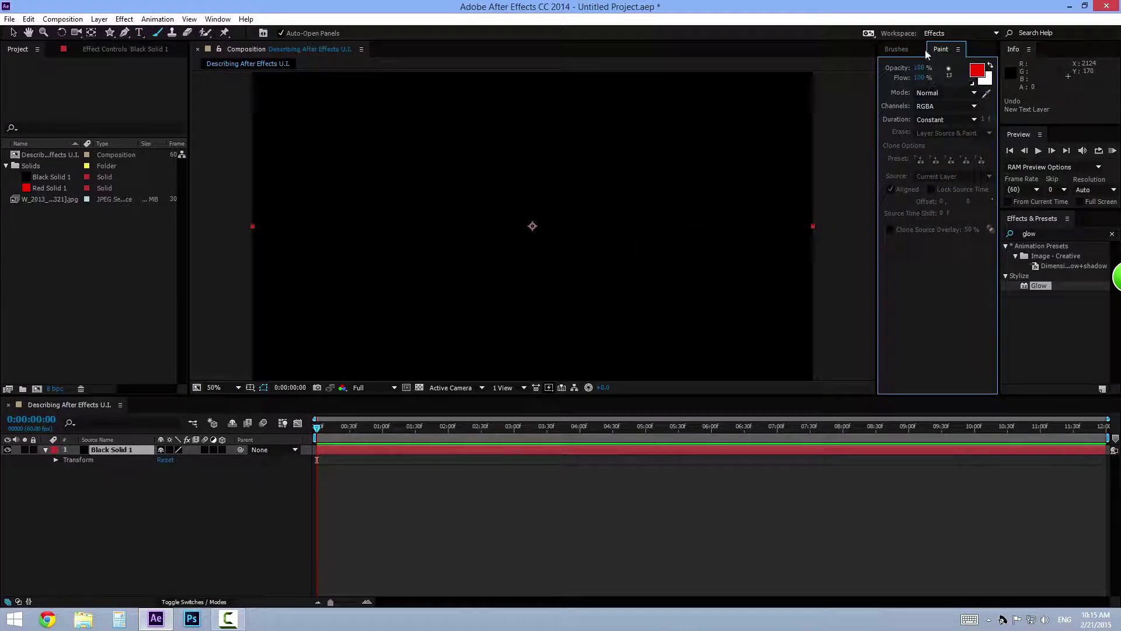
left_click(897, 49)
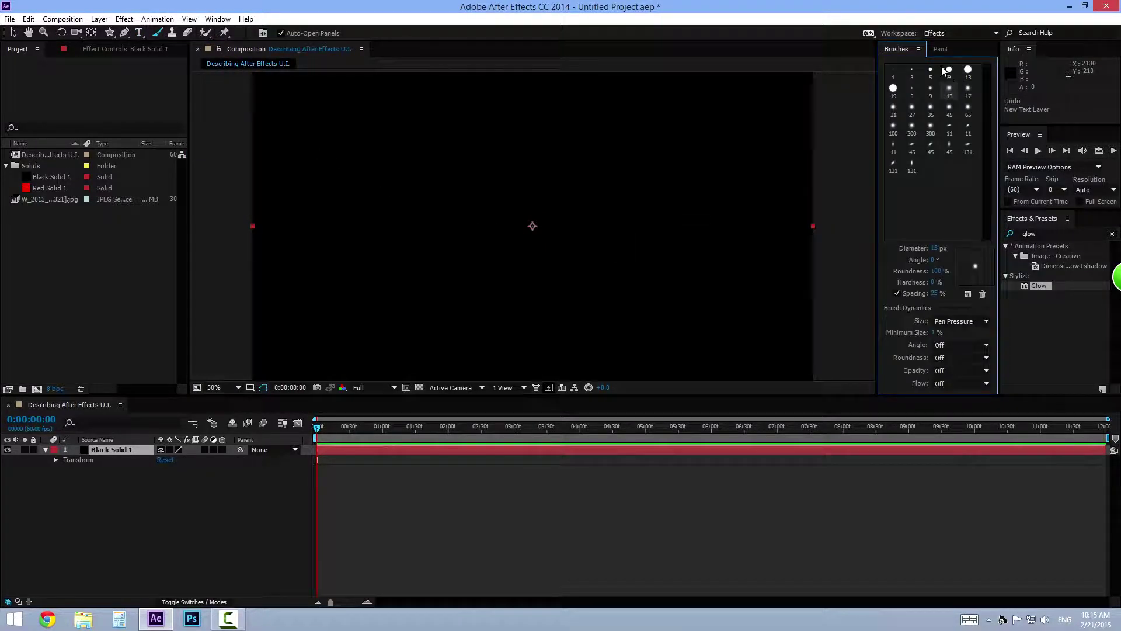
left_click(893, 89)
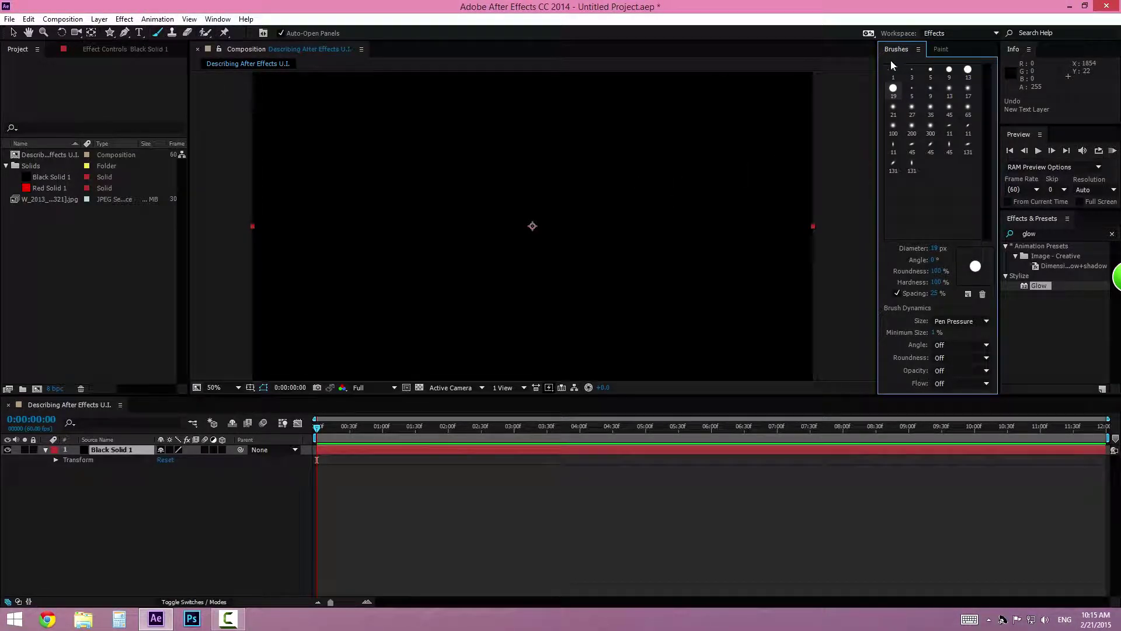
left_click(186, 37)
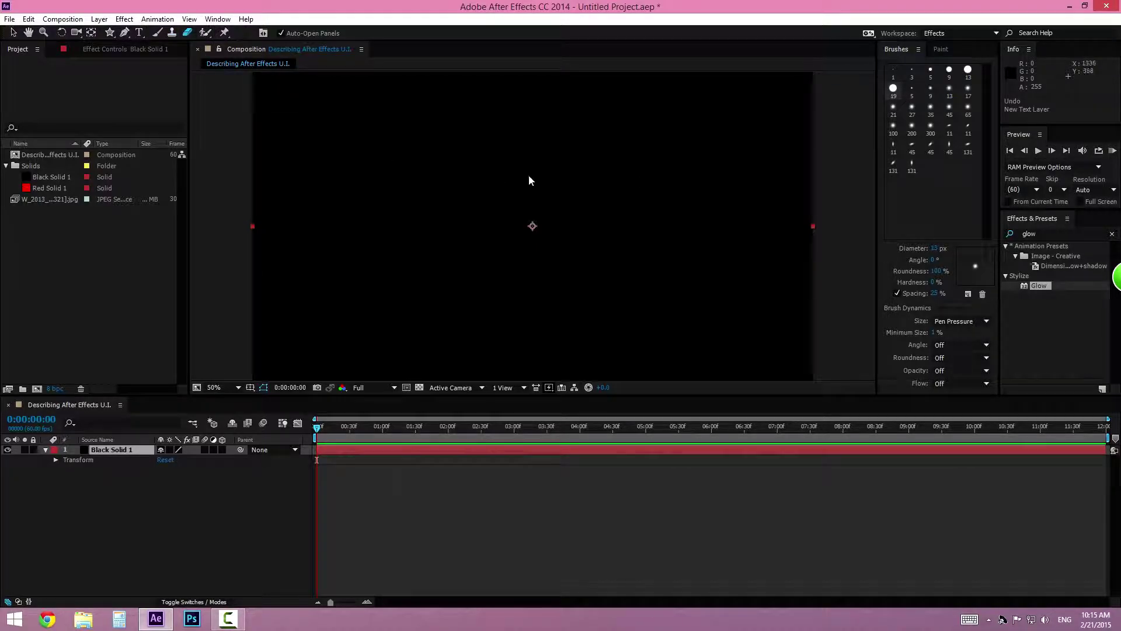
Step: Try the viewer magnifications Fit up to 100%, Fit, 1.5% and 800%, and zoom the composition back to 50%
left_click(222, 387)
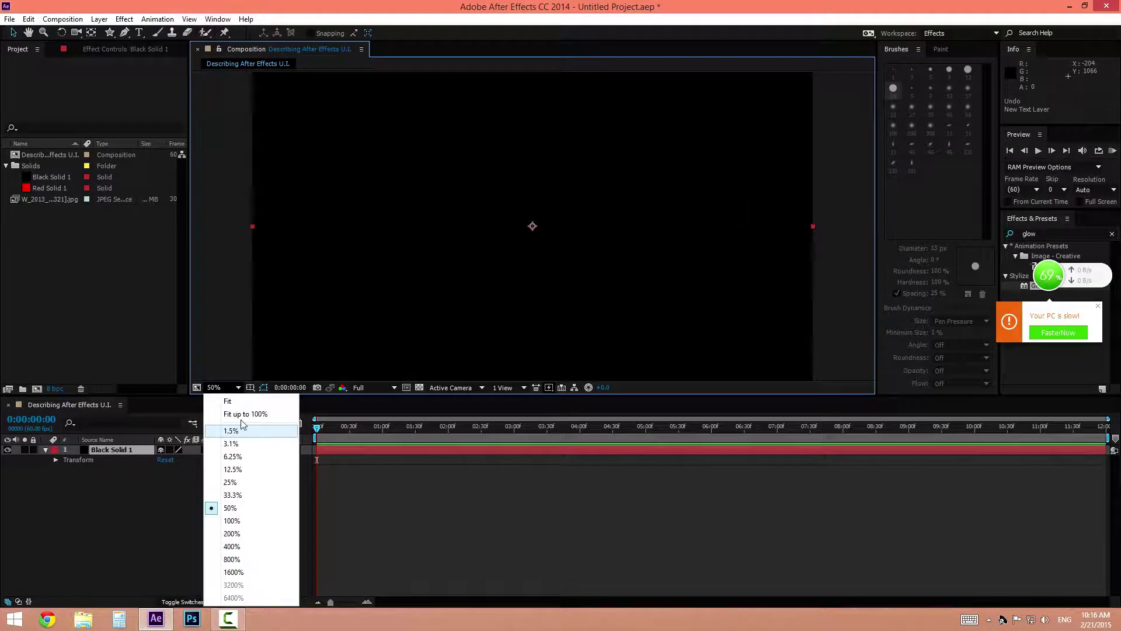
left_click(243, 414)
left_click(222, 387)
left_click(232, 401)
left_click(222, 388)
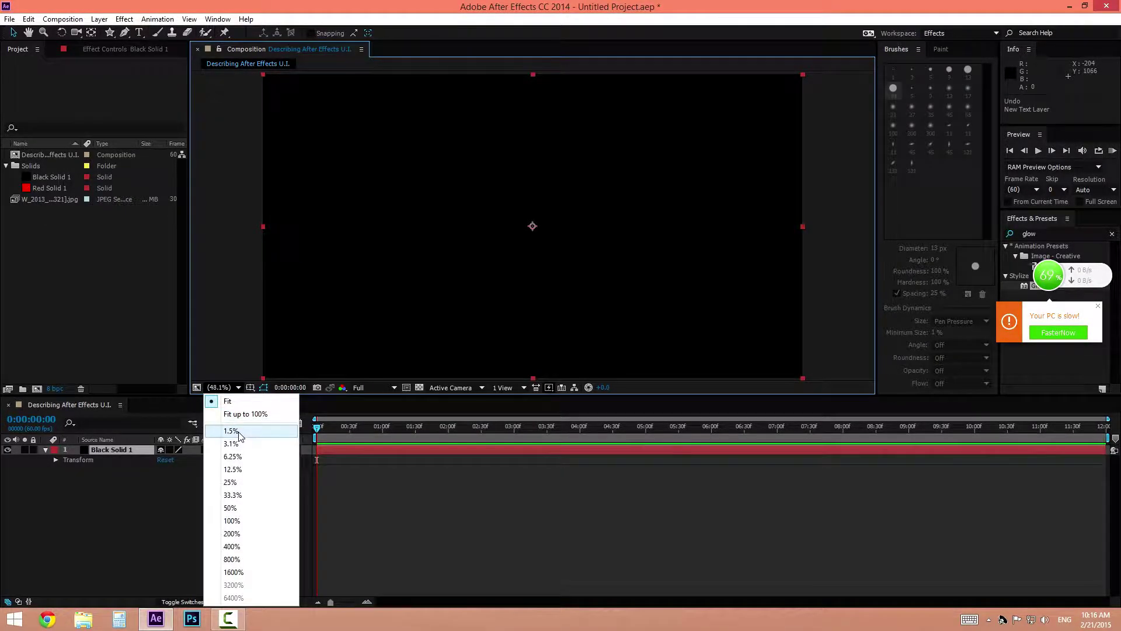
left_click(233, 429)
left_click(222, 387)
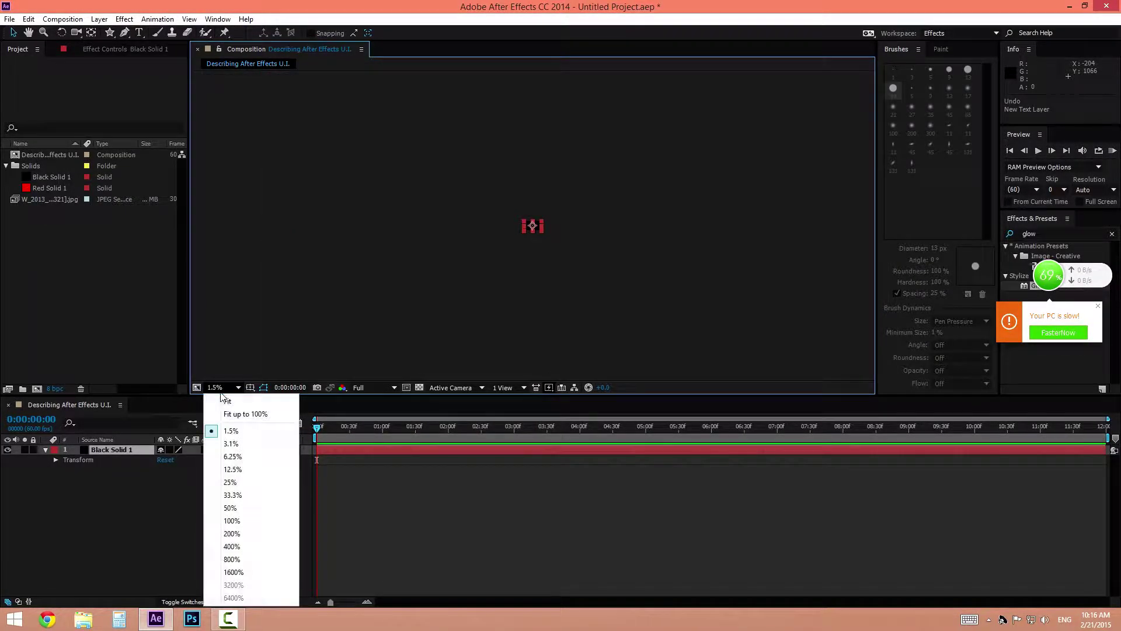
left_click(260, 559)
scroll(327, 289, "down", 12)
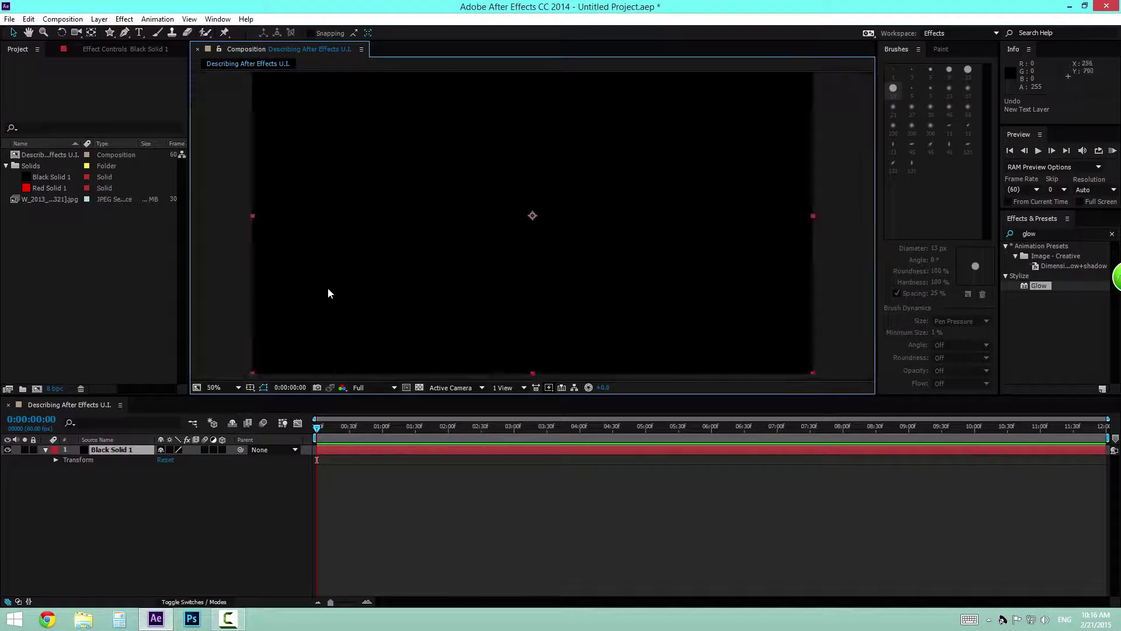
scroll(337, 288, "up", 3)
Step: Try the viewer magnifications 33.3%, 200% and 100%, and set the viewer to Fit up to 100%
left_click(226, 388)
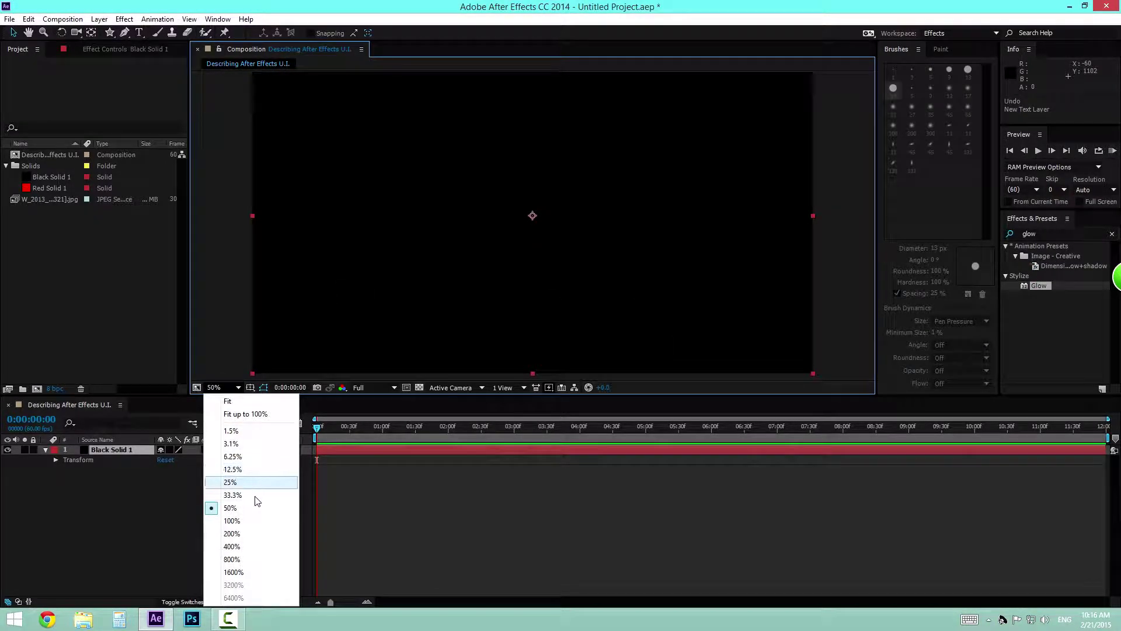
left_click(254, 496)
left_click(223, 389)
left_click(262, 533)
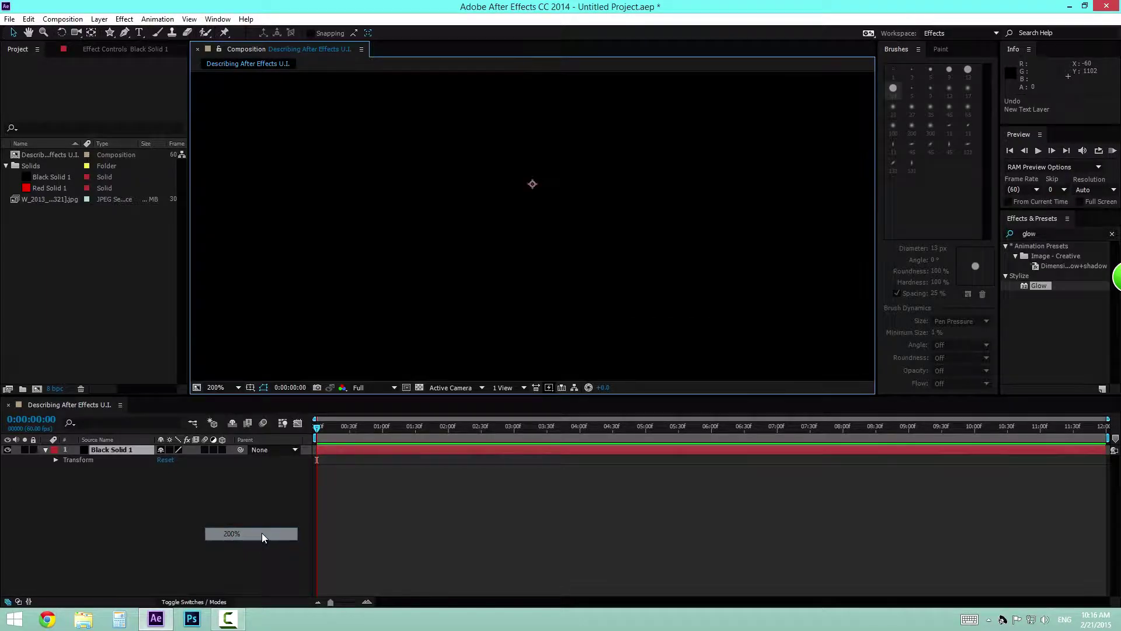
left_click(228, 389)
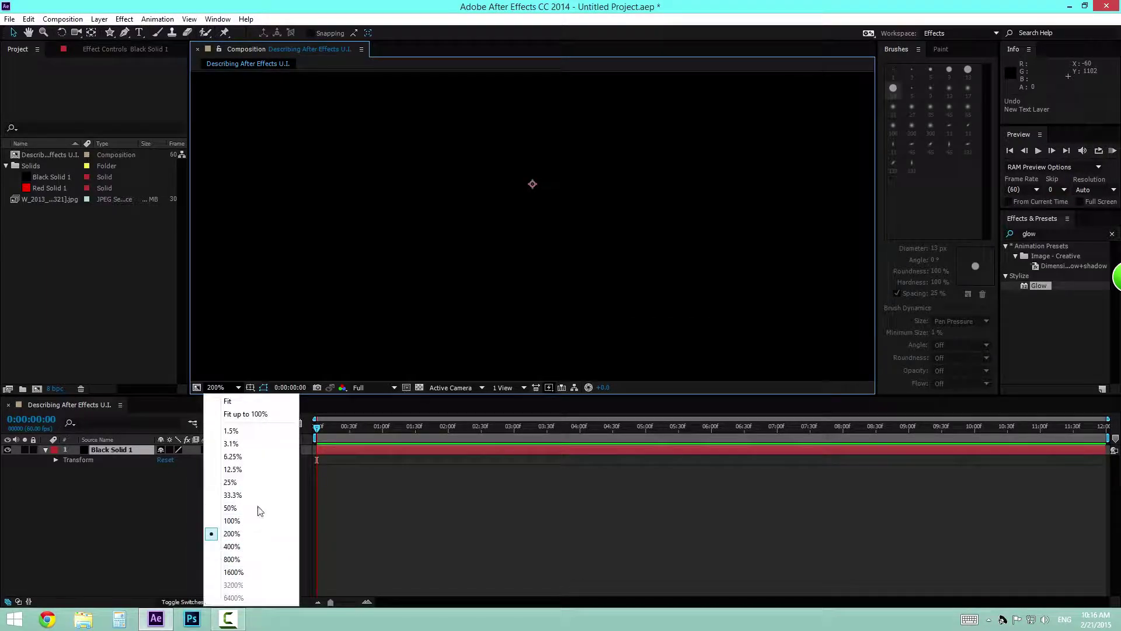
left_click(251, 521)
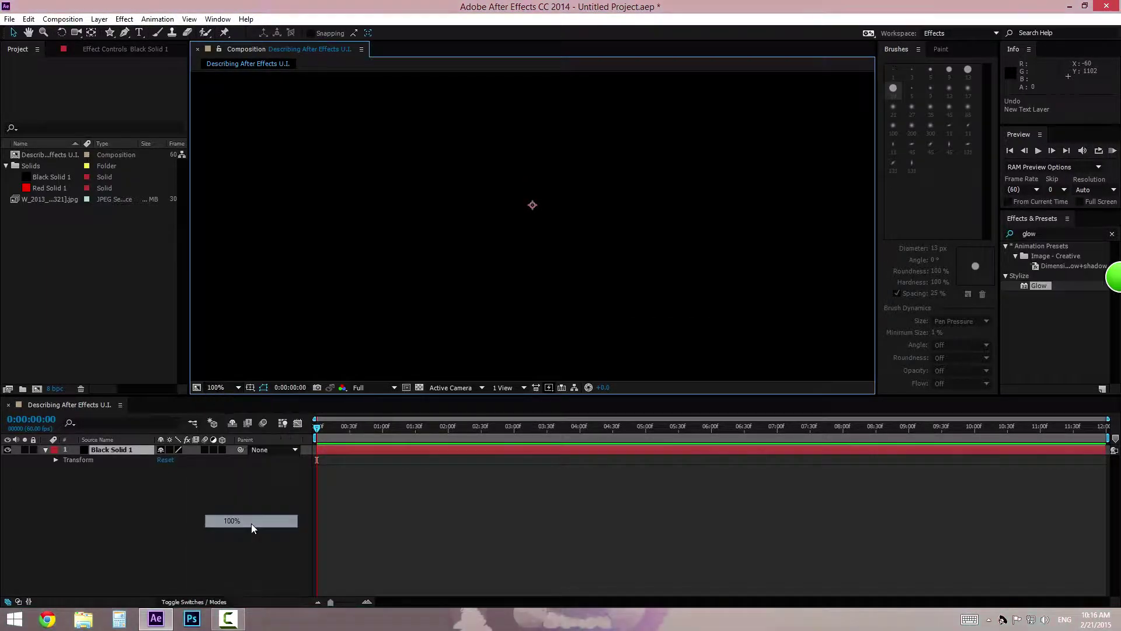
left_click(223, 388)
left_click(232, 416)
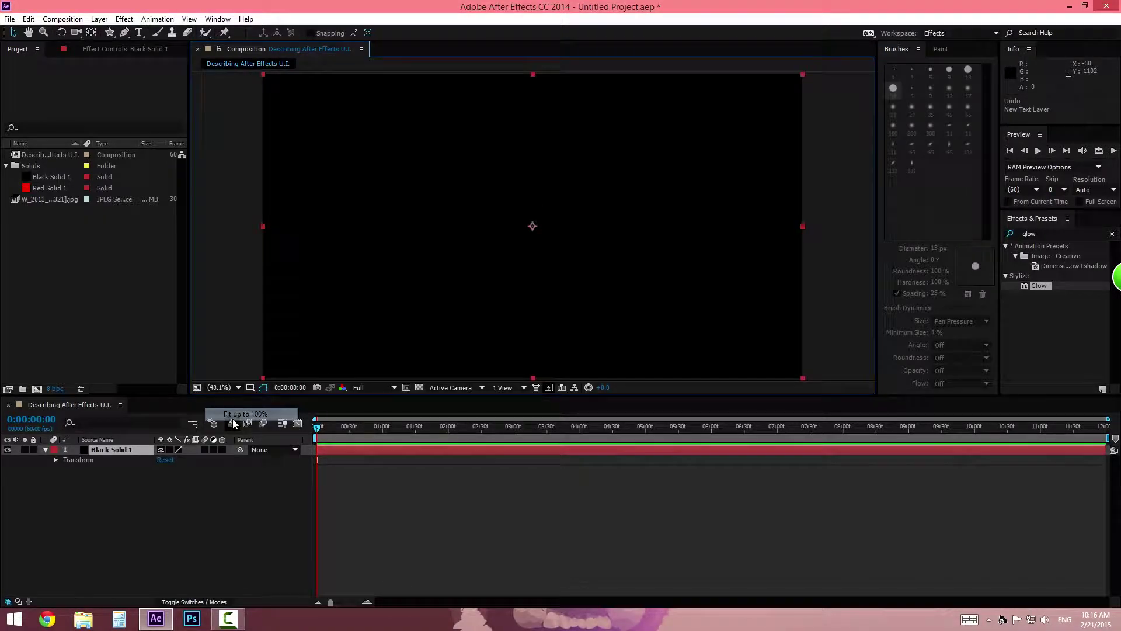
Step: Turn on the proportional grid overlay in the composition viewer
left_click(248, 388)
left_click(269, 413)
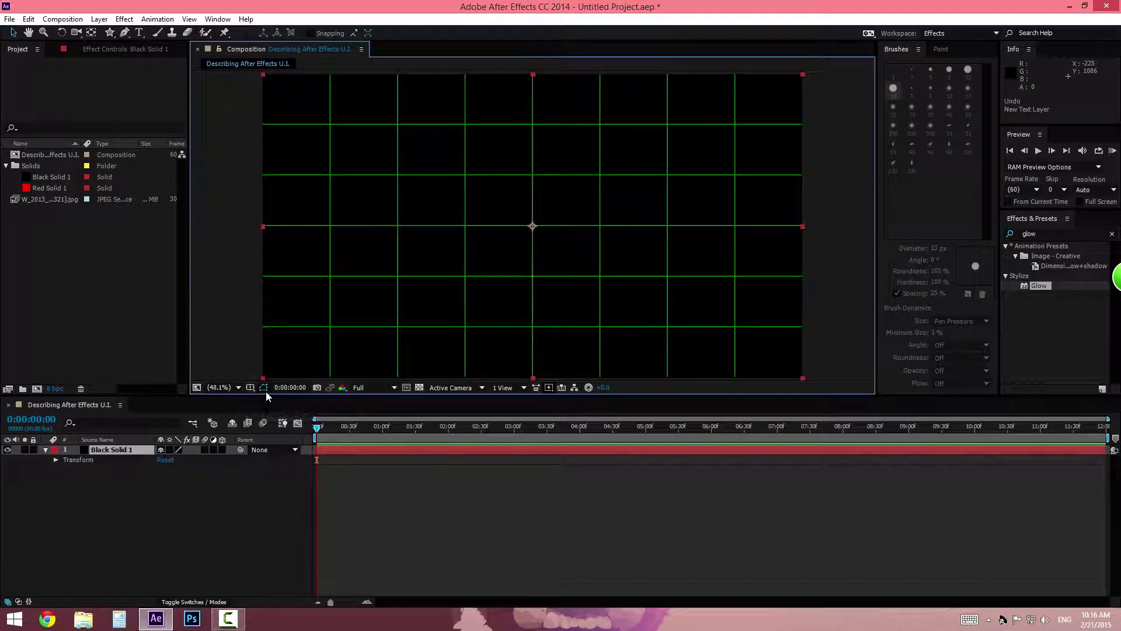
Step: Turn off the proportional grid and turn on the Title/Action Safe overlay in the composition viewer
left_click(253, 390)
left_click(274, 413)
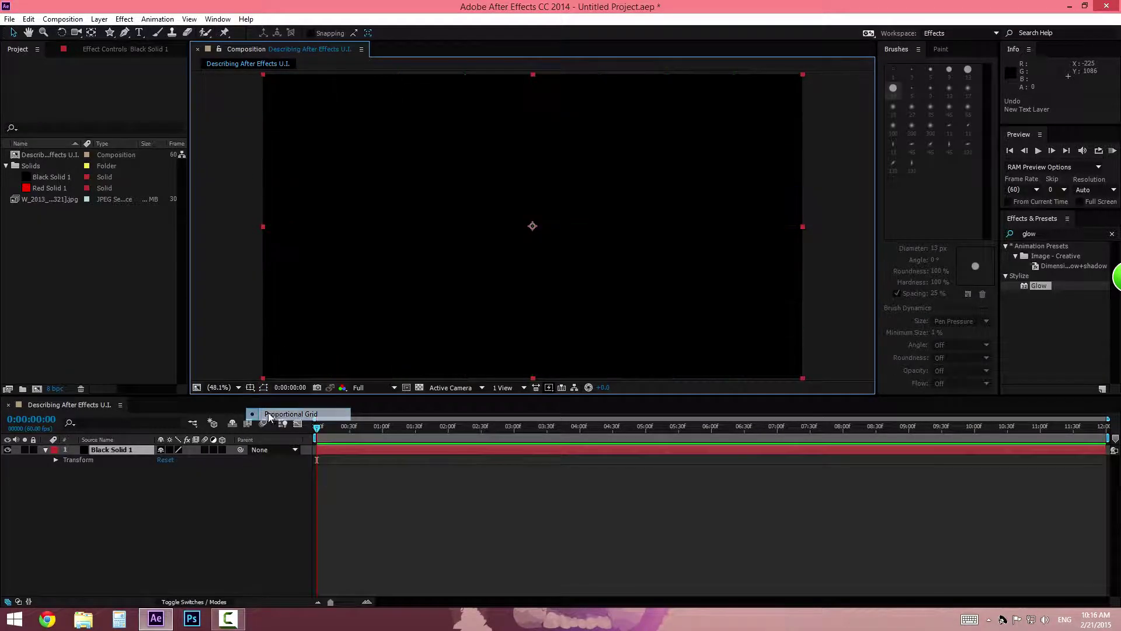
left_click(251, 388)
left_click(264, 400)
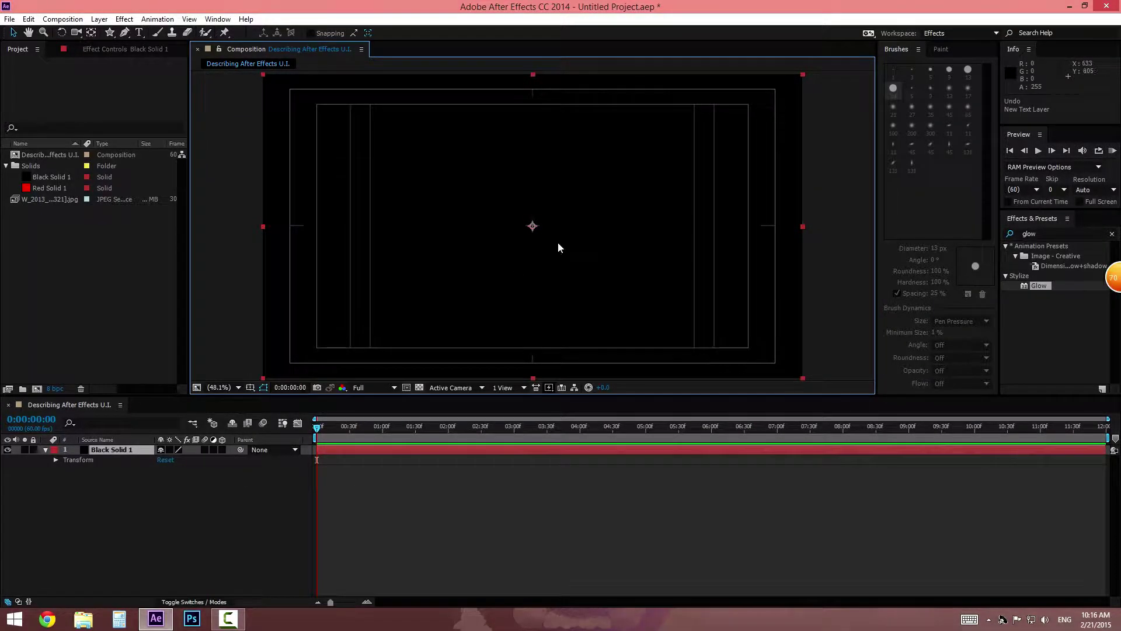
Step: Try the standard Grid overlay on and off, and toggle the Guides display on and off
left_click(245, 385)
left_click(270, 431)
left_click(250, 387)
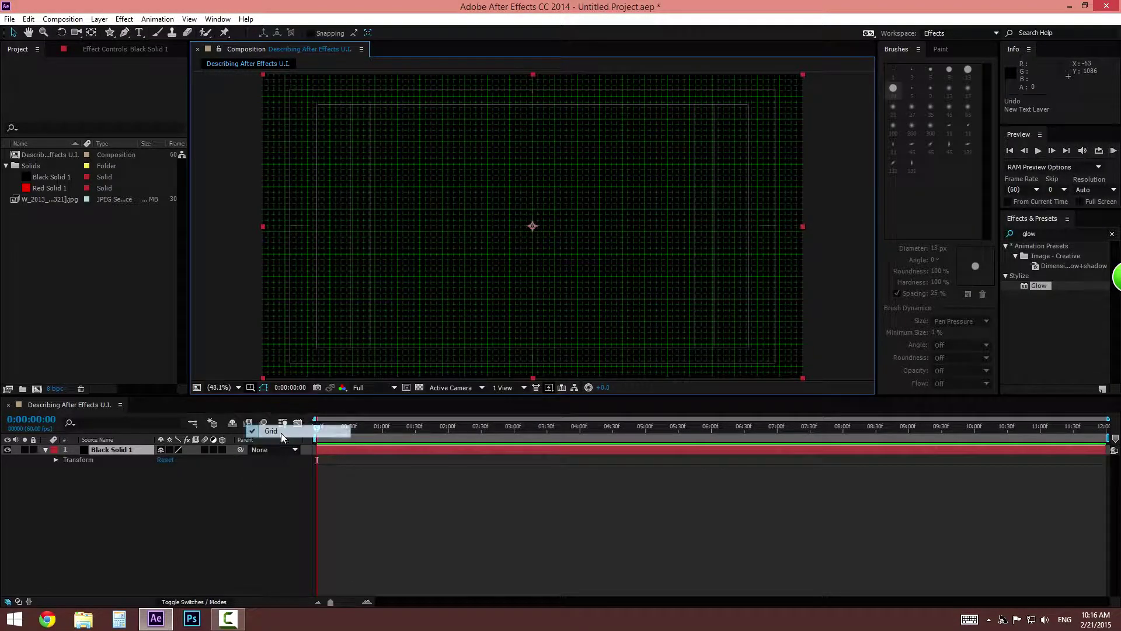
left_click(270, 431)
left_click(251, 388)
left_click(275, 444)
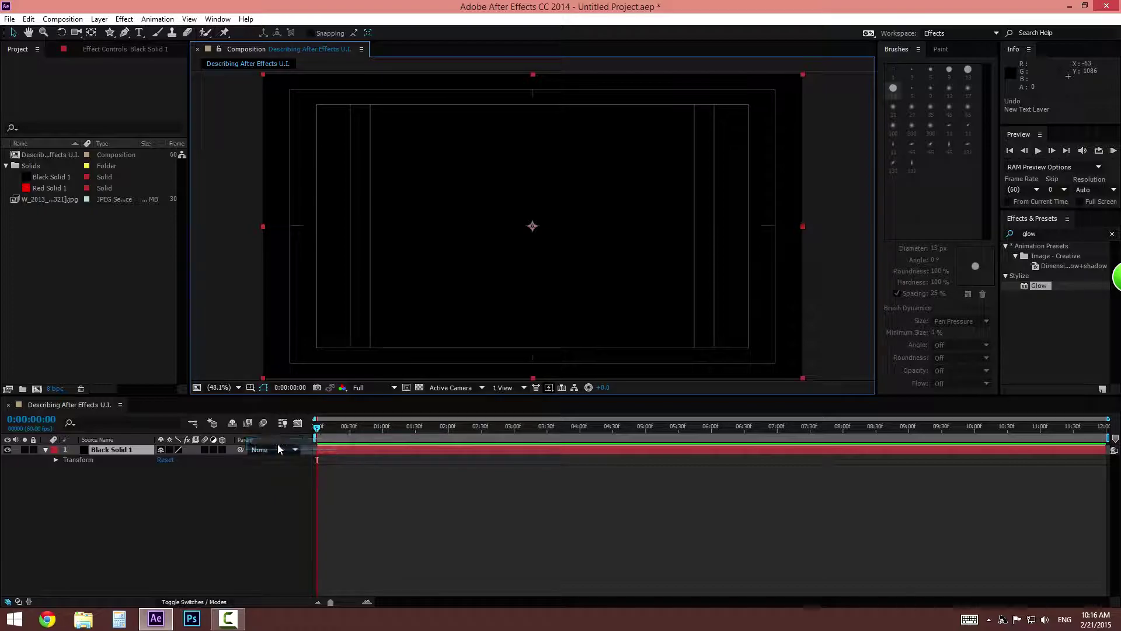
left_click(250, 388)
left_click(260, 444)
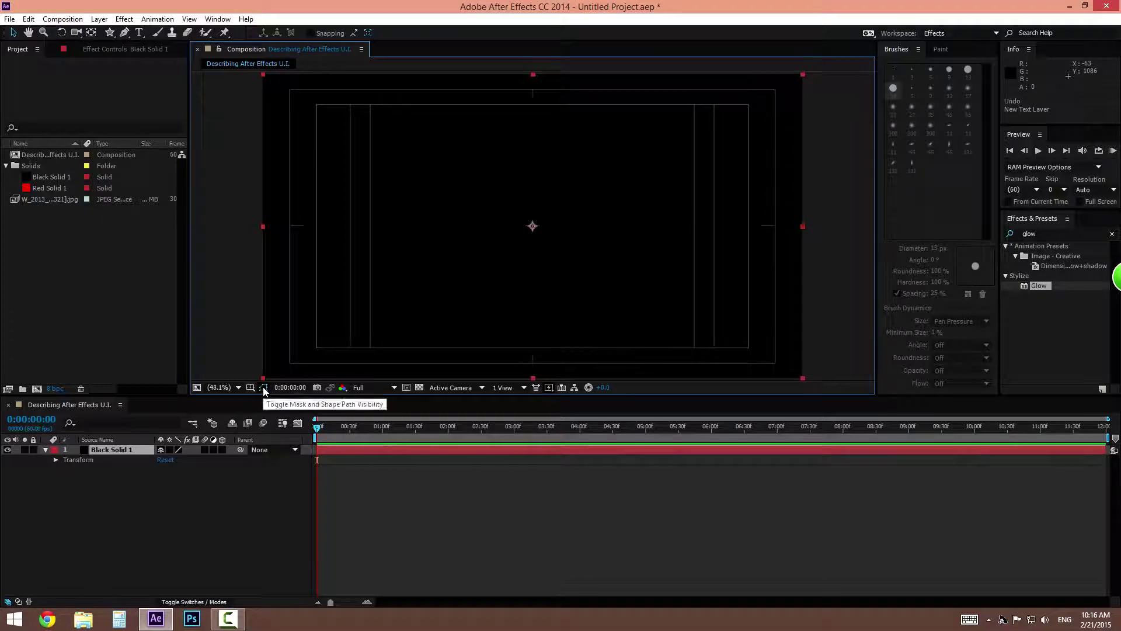
Step: Move the playhead slightly into the timeline, and go to the exact time 0:00:00:50
left_click(297, 388)
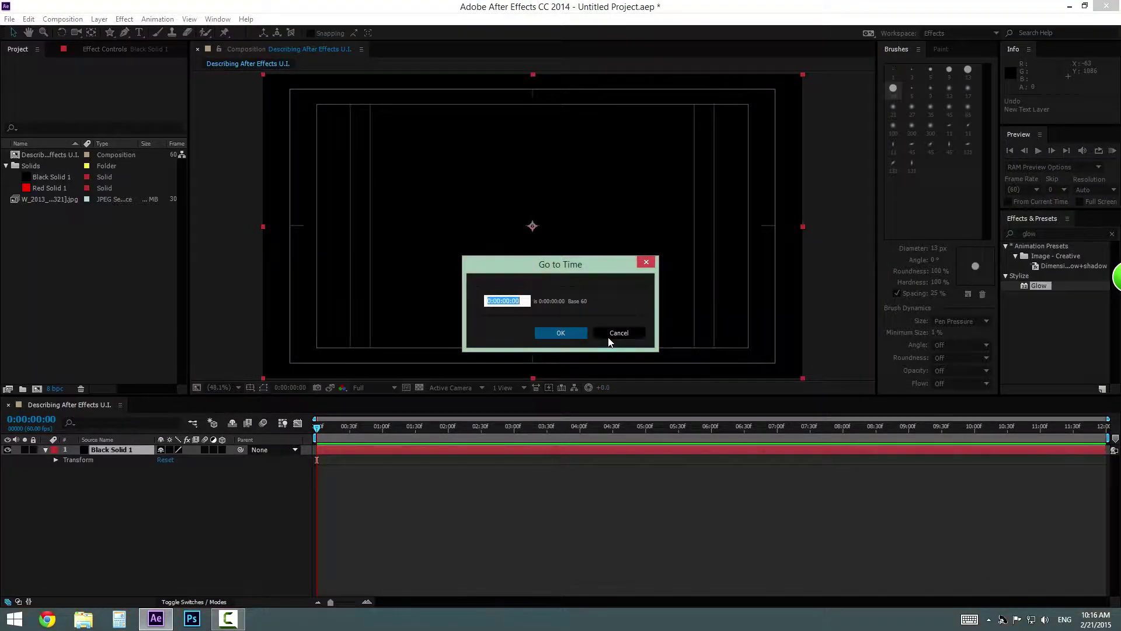
left_click(585, 336)
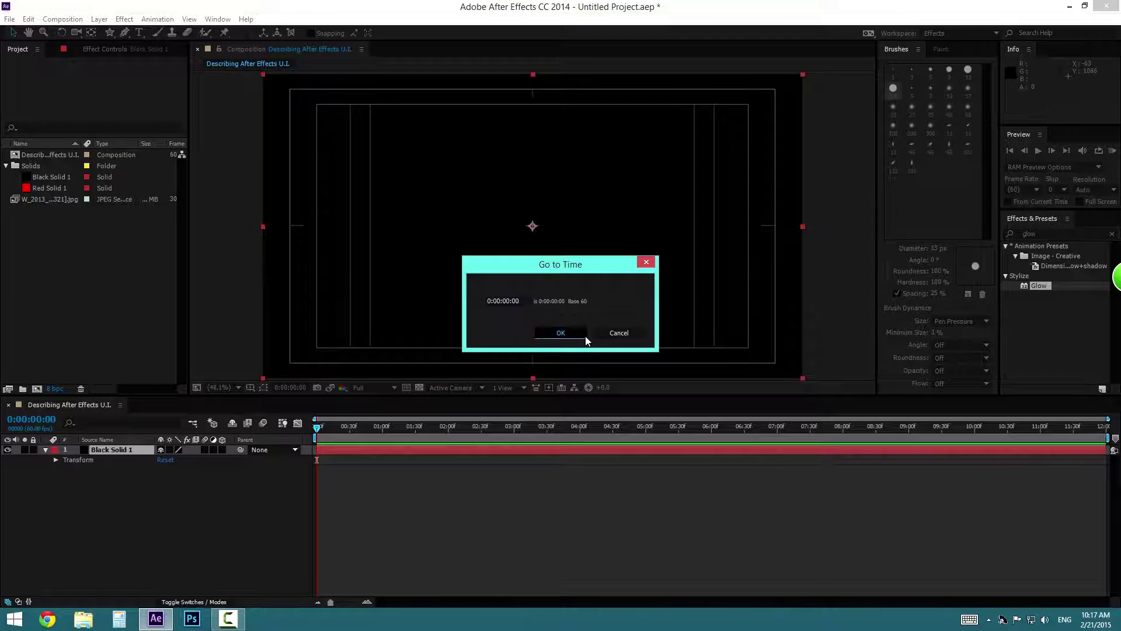
left_click_drag(318, 428, 325, 427)
left_click(291, 387)
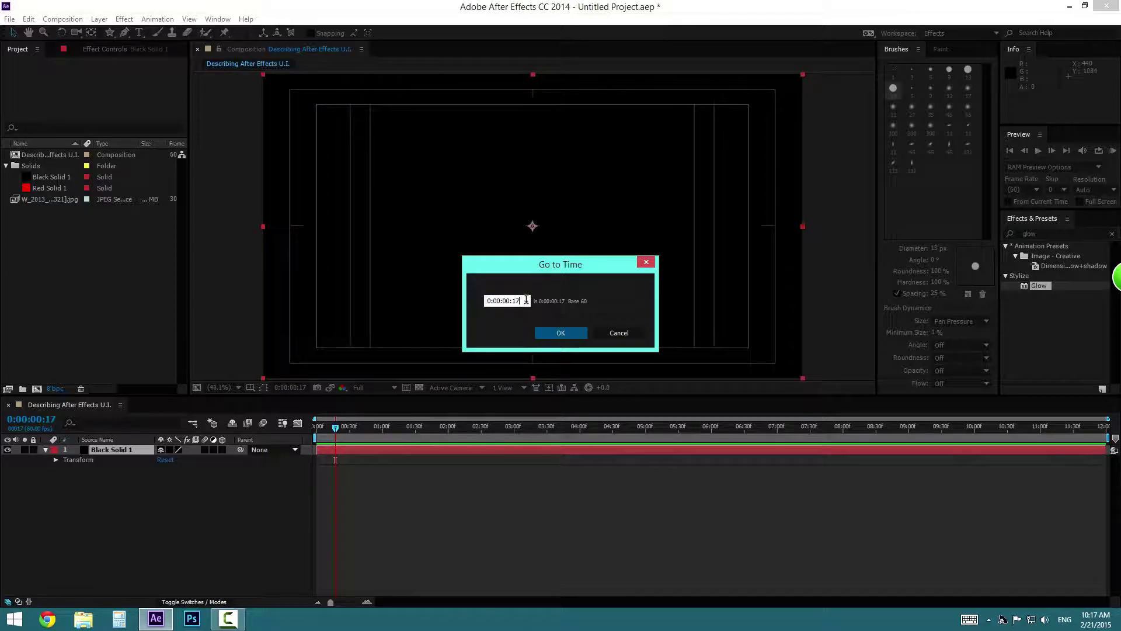
type("50")
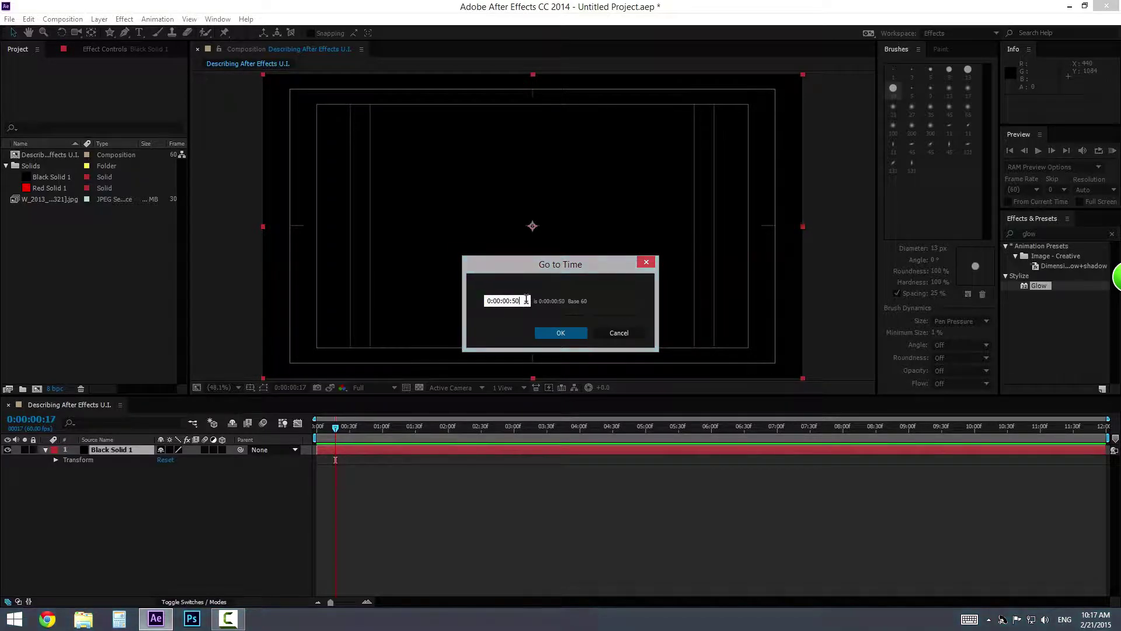
key("Return")
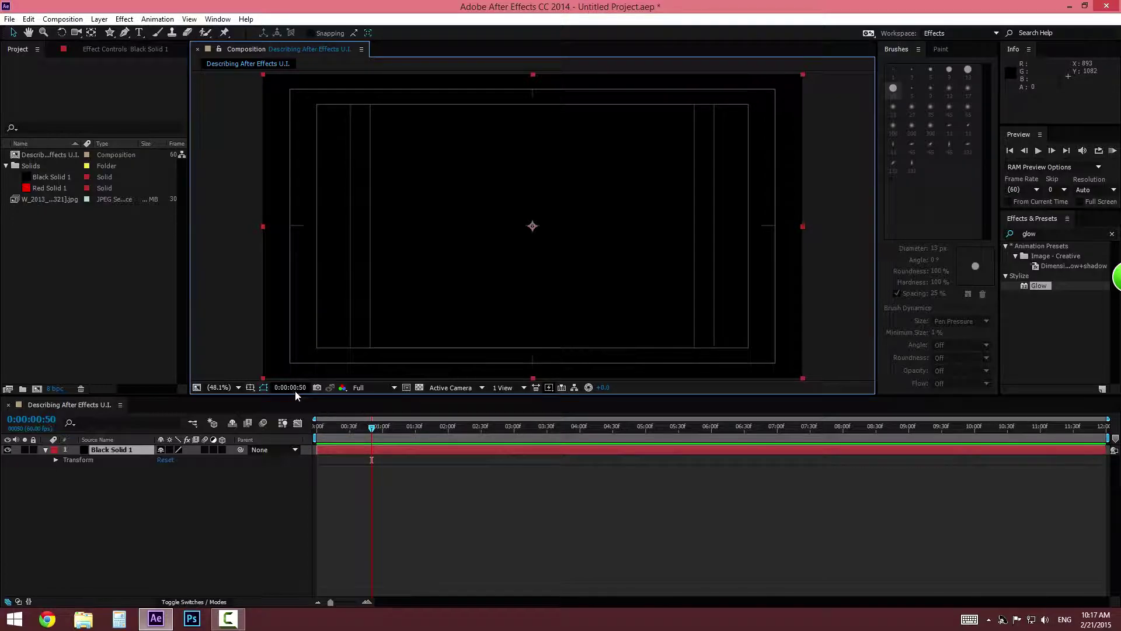
Step: Scrub the playhead to about 0:00:02:29 and return it to the start of the composition
left_click_drag(372, 423, 395, 430)
left_click_drag(562, 443, 480, 431)
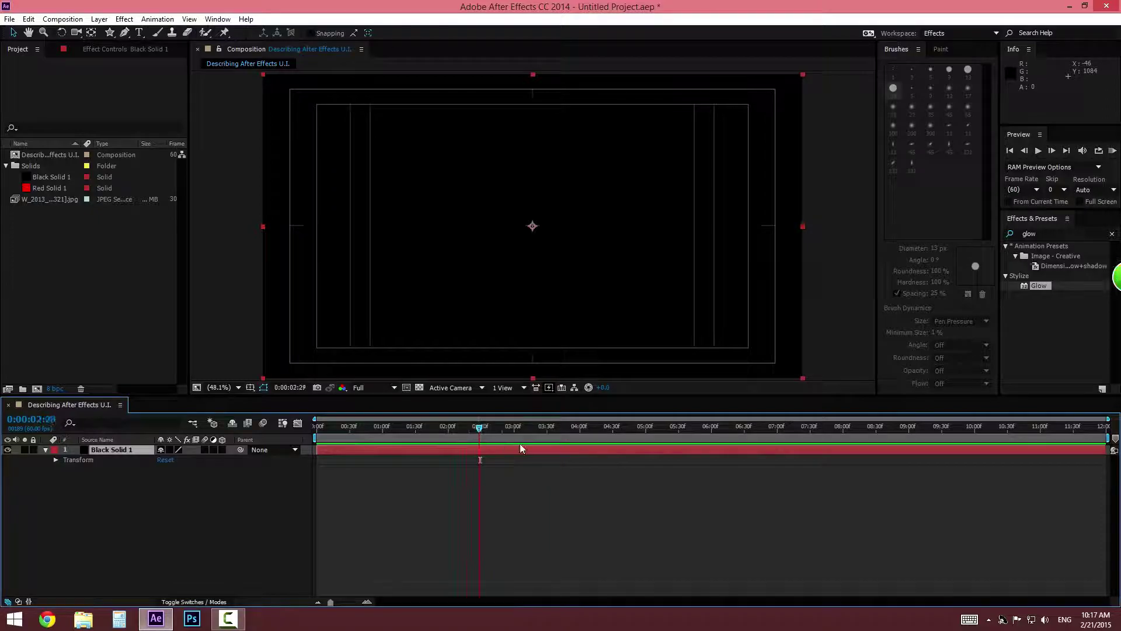
key("Home")
Step: Try the Red, Green, Blue, Alpha and RGB Straight channel views, return to RGB, and toggle the transparency grid on and off
left_click(343, 388)
left_click(358, 416)
left_click(342, 388)
left_click(358, 426)
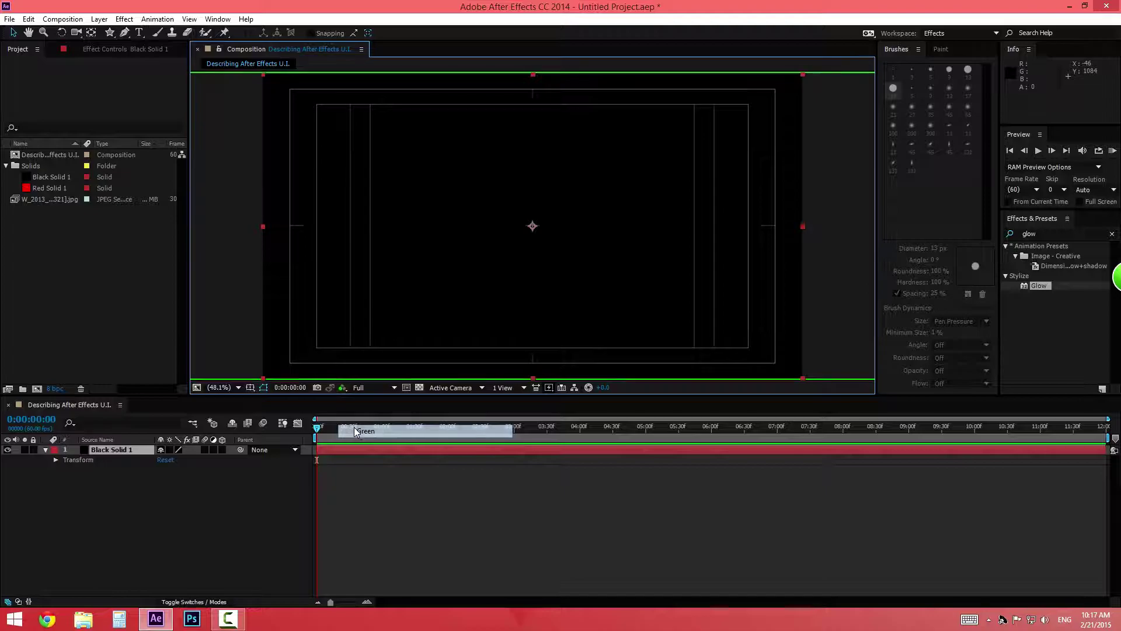
left_click(343, 388)
left_click(380, 439)
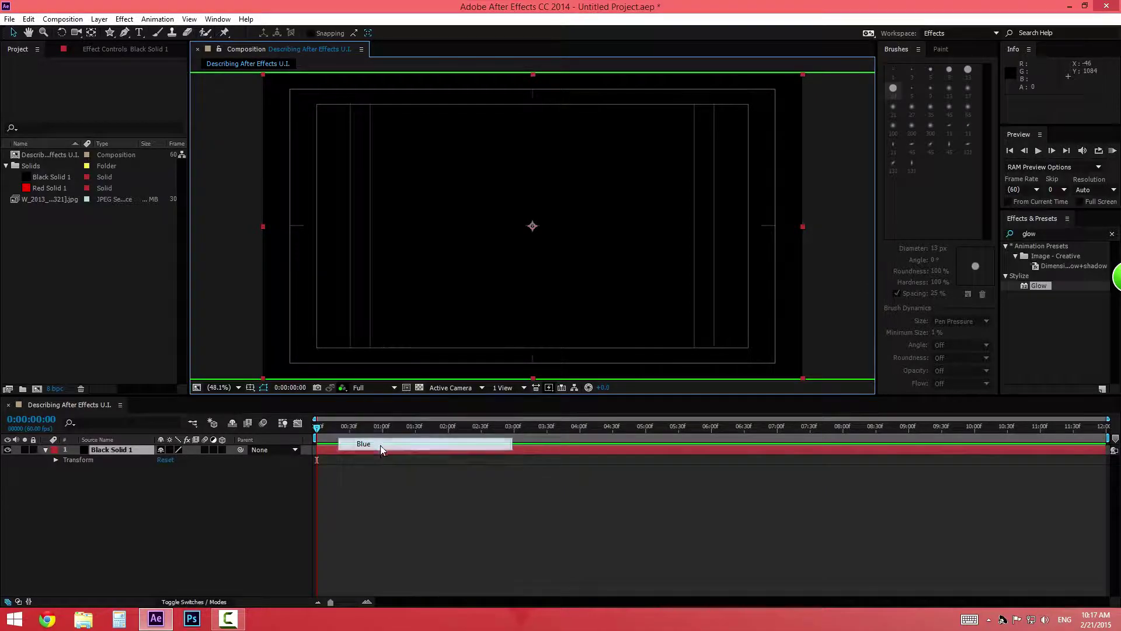
left_click(343, 387)
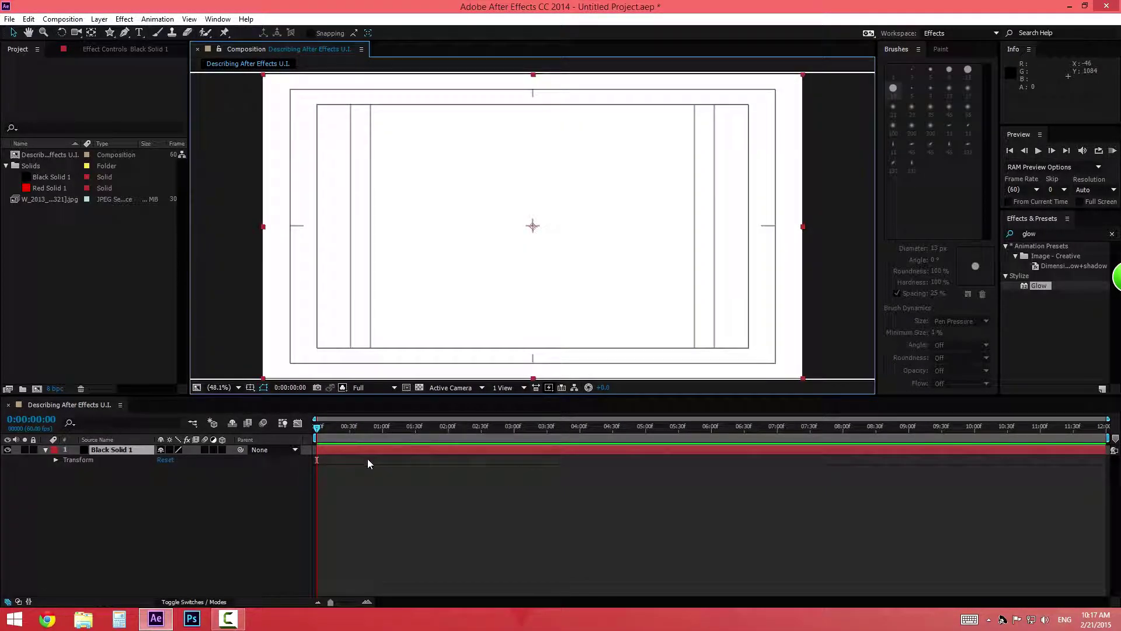
left_click(343, 388)
left_click(383, 471)
left_click(343, 388)
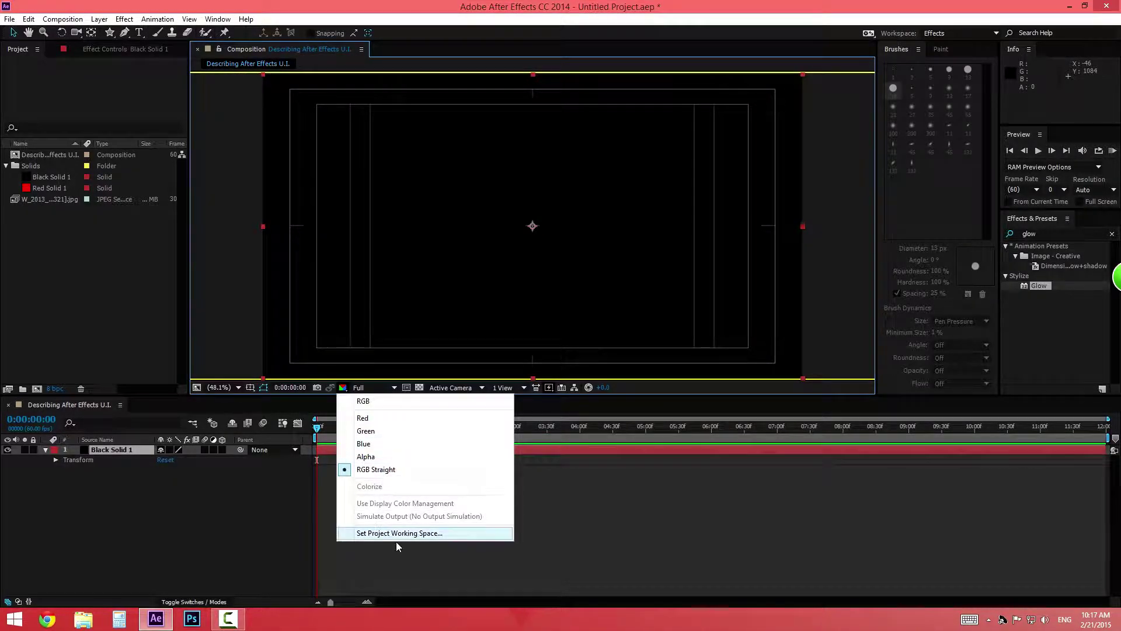
left_click(368, 401)
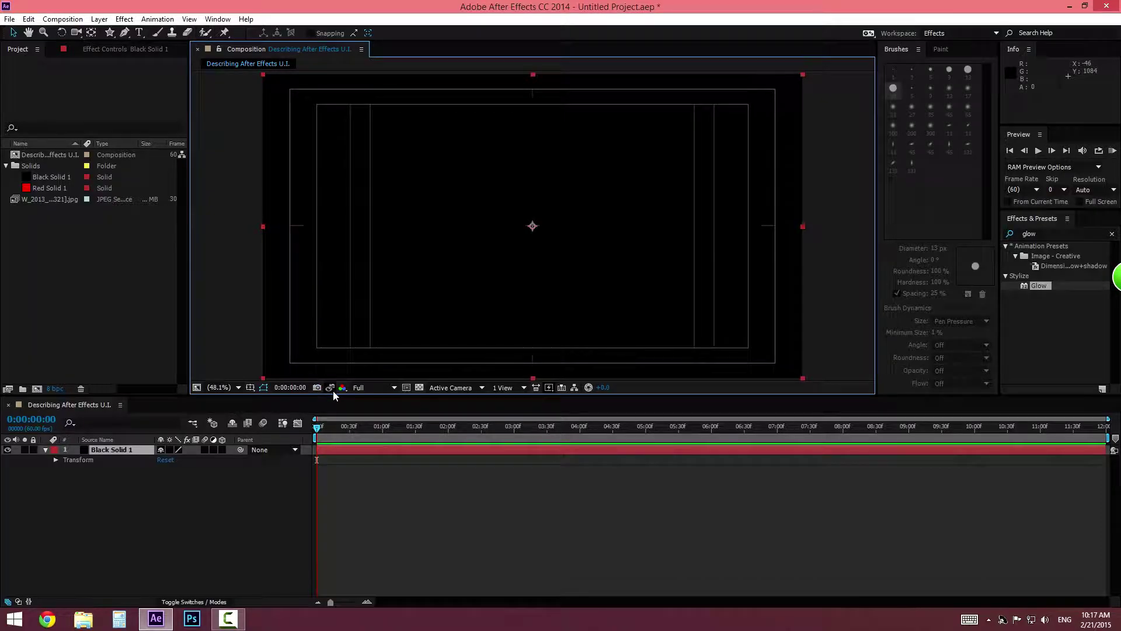
left_click(419, 388)
left_click(420, 389)
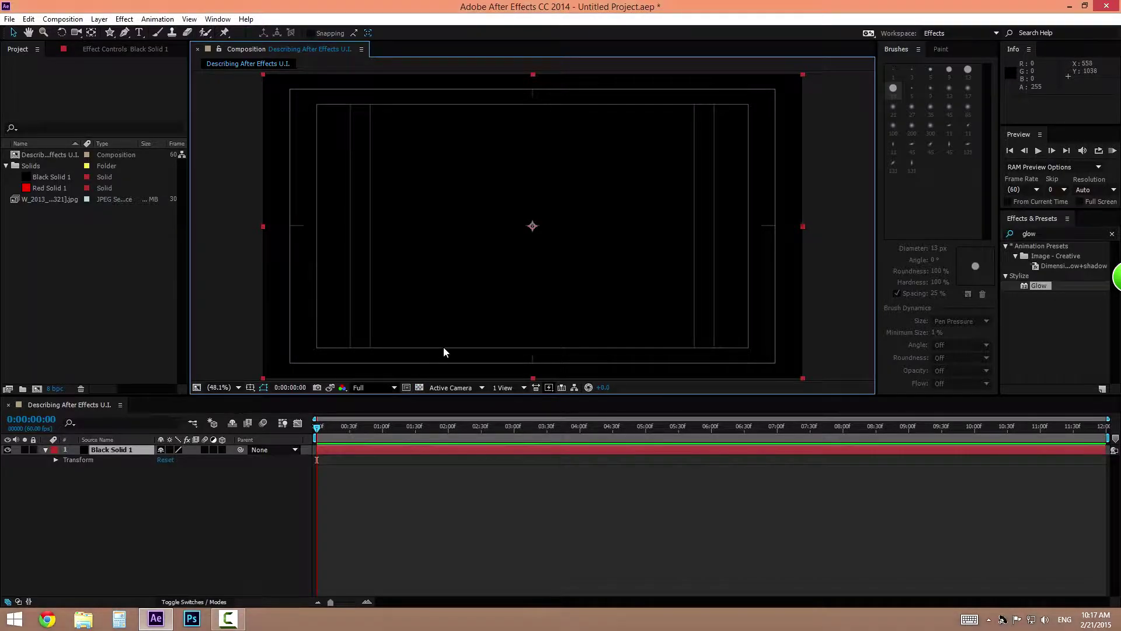
Step: Add a paragraph text box reading TEXT near the centre of the composition and return to the Selection tool
left_click(140, 33)
left_click_drag(439, 193, 675, 254)
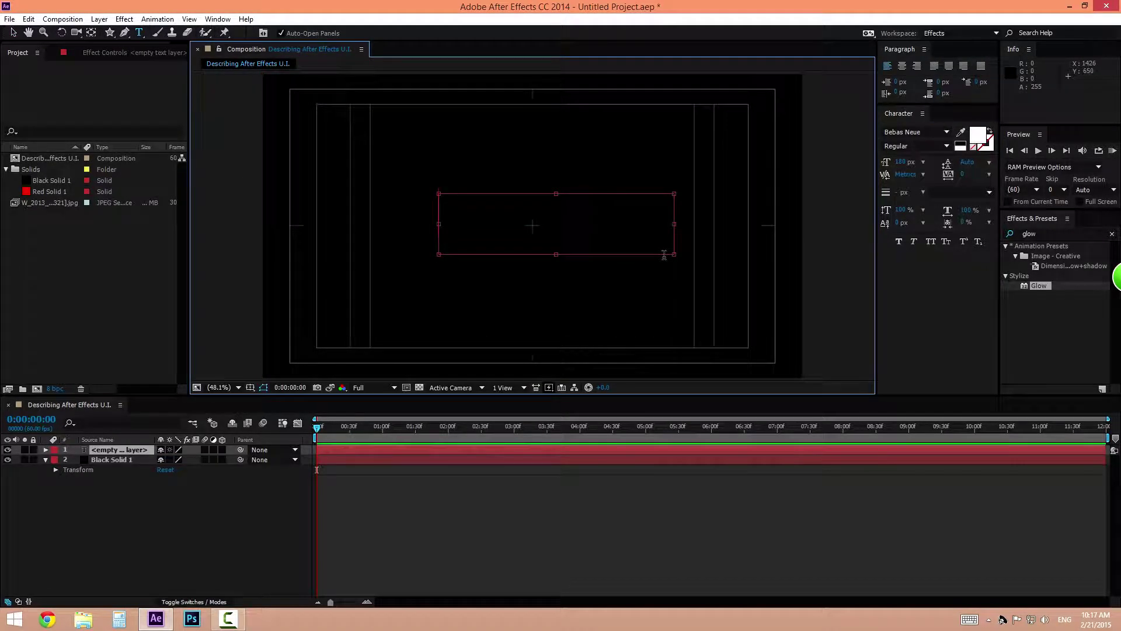
type("TEXT")
left_click(13, 34)
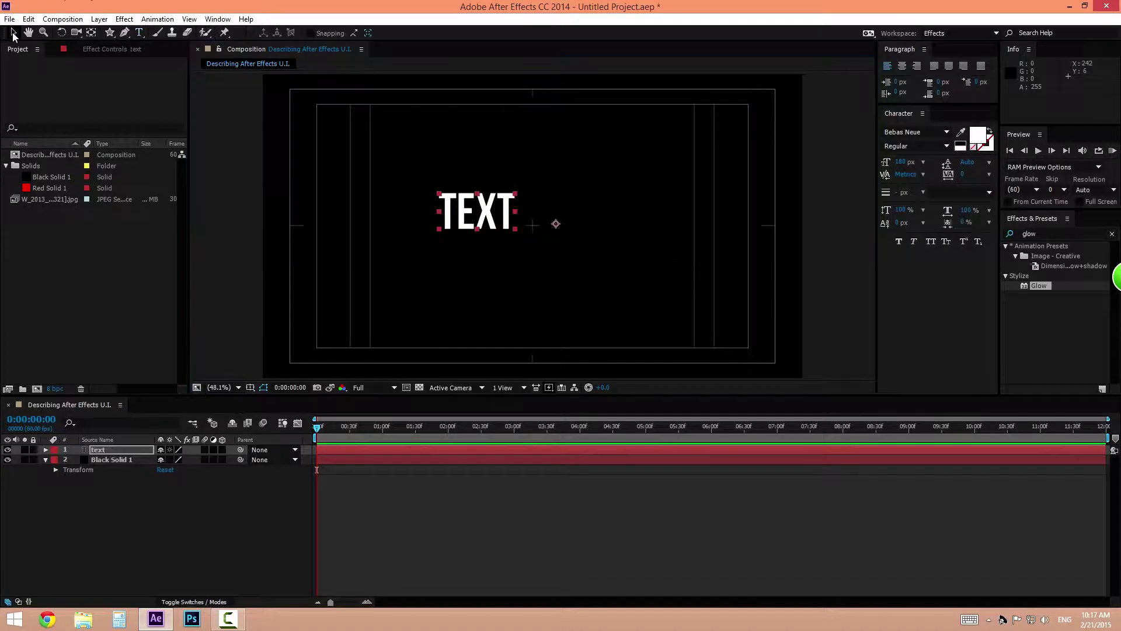
Step: Try to draw a mask with the Pen tool at the upper-left of the word TEXT, and discard it
left_click(442, 196)
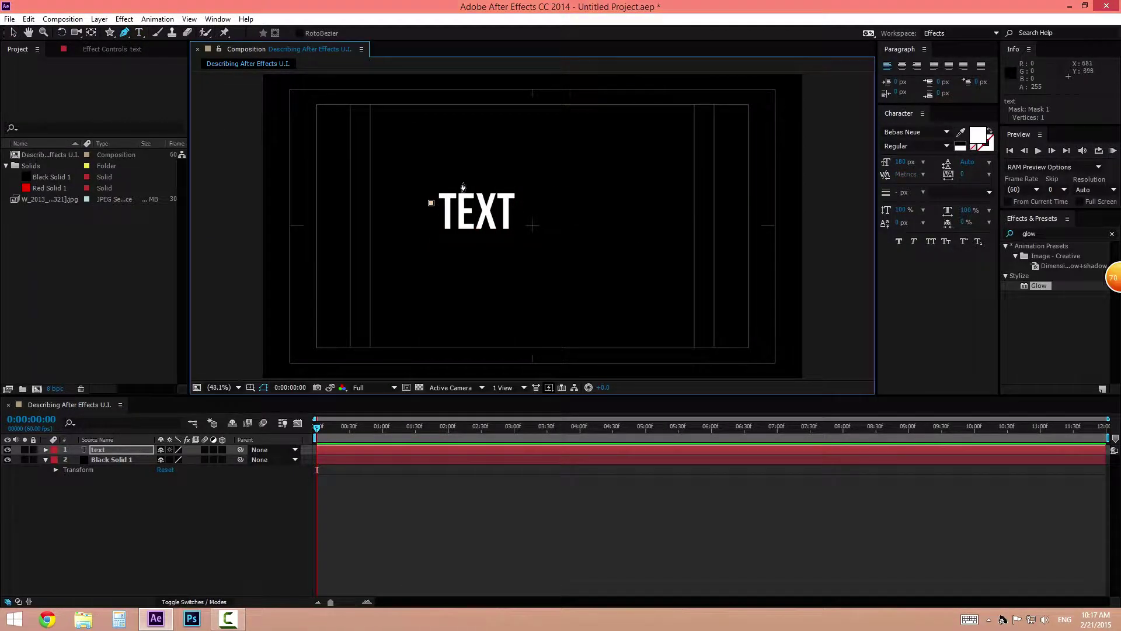
left_click(462, 171)
left_click_drag(445, 193, 447, 198)
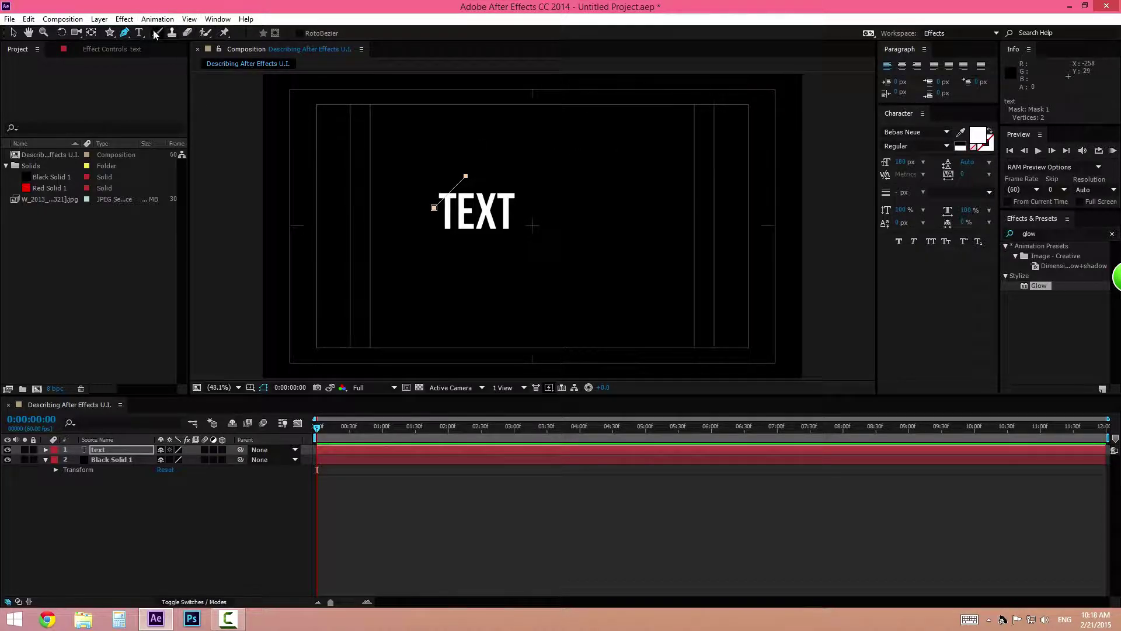
left_click(129, 38)
left_click(151, 36)
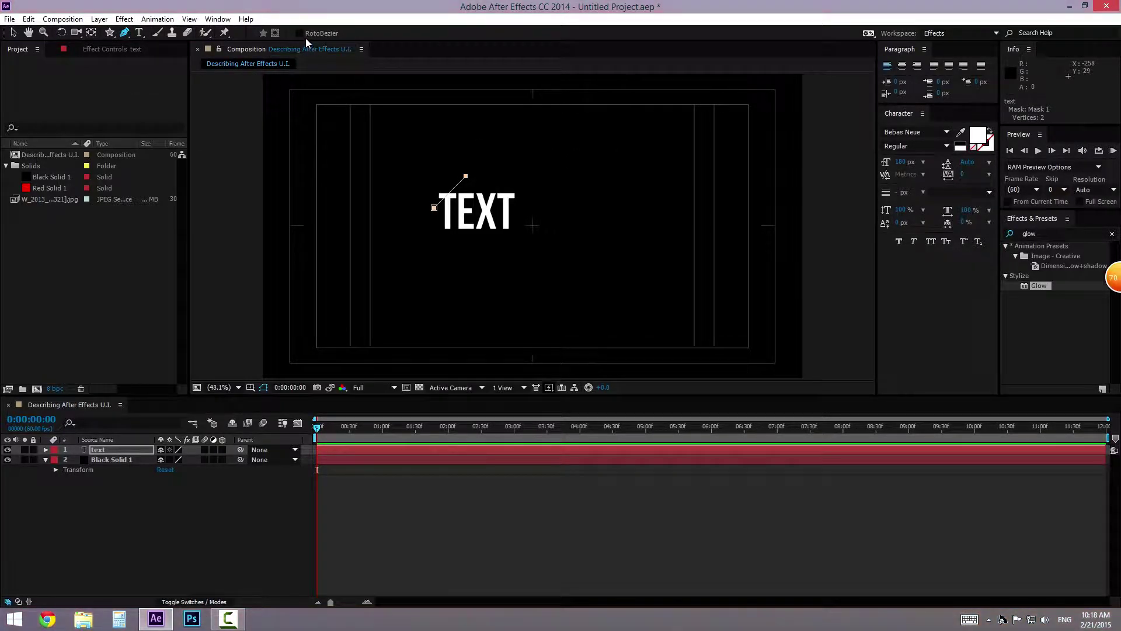
left_click(435, 208)
left_click(467, 177)
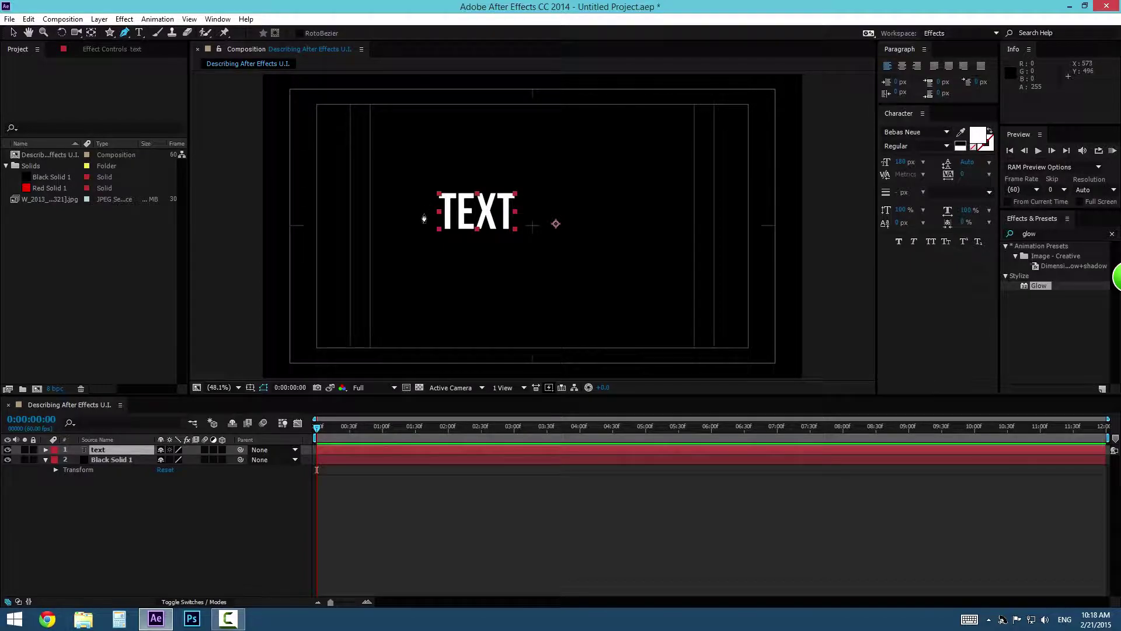
left_click(125, 35)
left_click(123, 38)
left_click(217, 19)
mouse_move(218, 33)
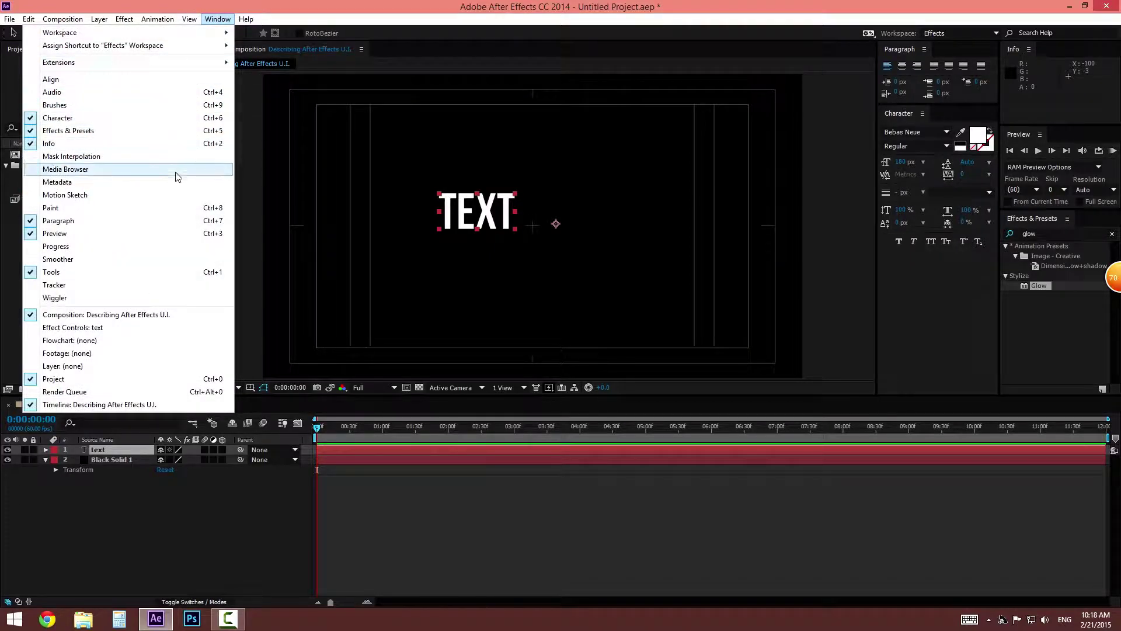
Step: Compare the transparency grid on and off behind the text with the black solid hidden
left_click(419, 388)
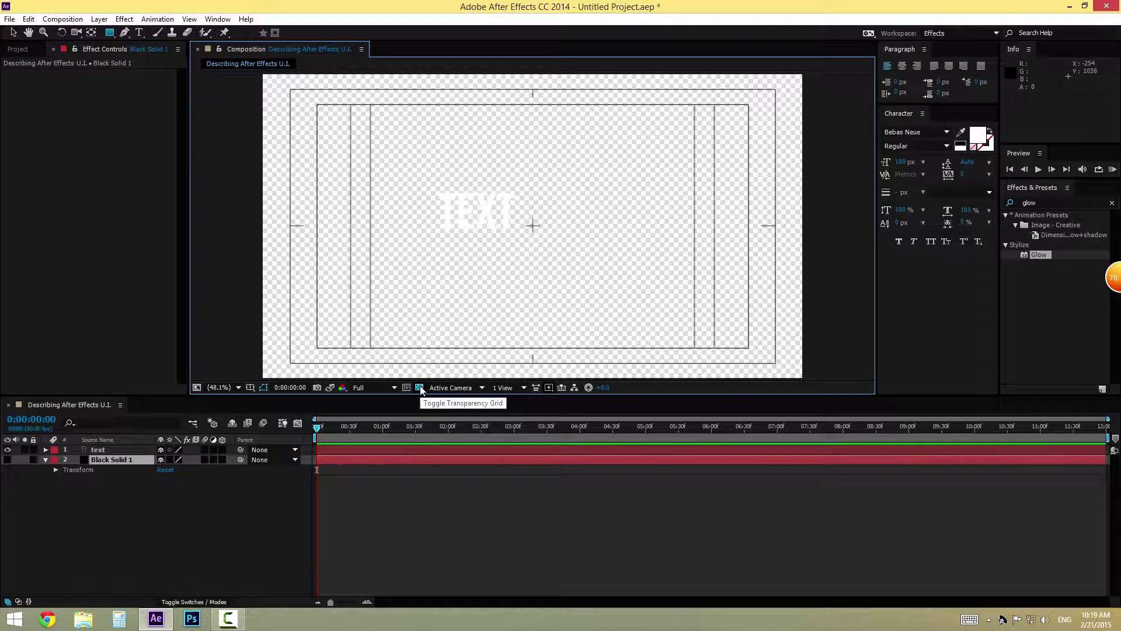
left_click(420, 388)
left_click(420, 388)
left_click(420, 387)
Step: Show the black solid in place of the text layer and toggle the transparency grid on and off
left_click(7, 460)
left_click(7, 449)
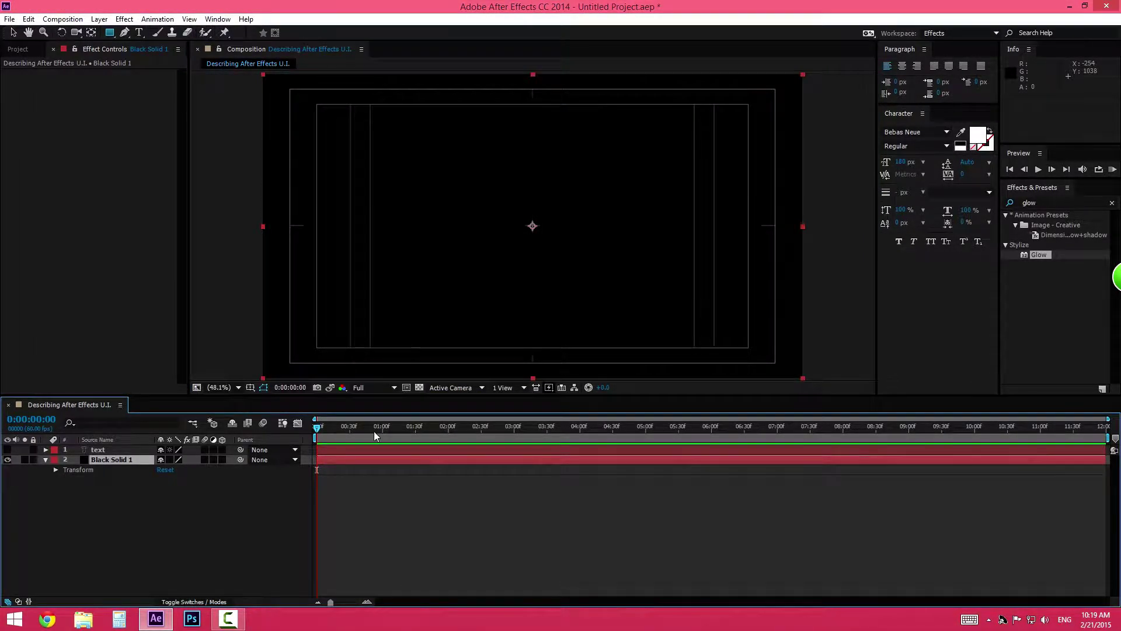
left_click(419, 388)
left_click(420, 388)
Step: Hide the black solid and toggle the transparency grid on and off for the empty composition
left_click(7, 460)
left_click(419, 387)
left_click(420, 388)
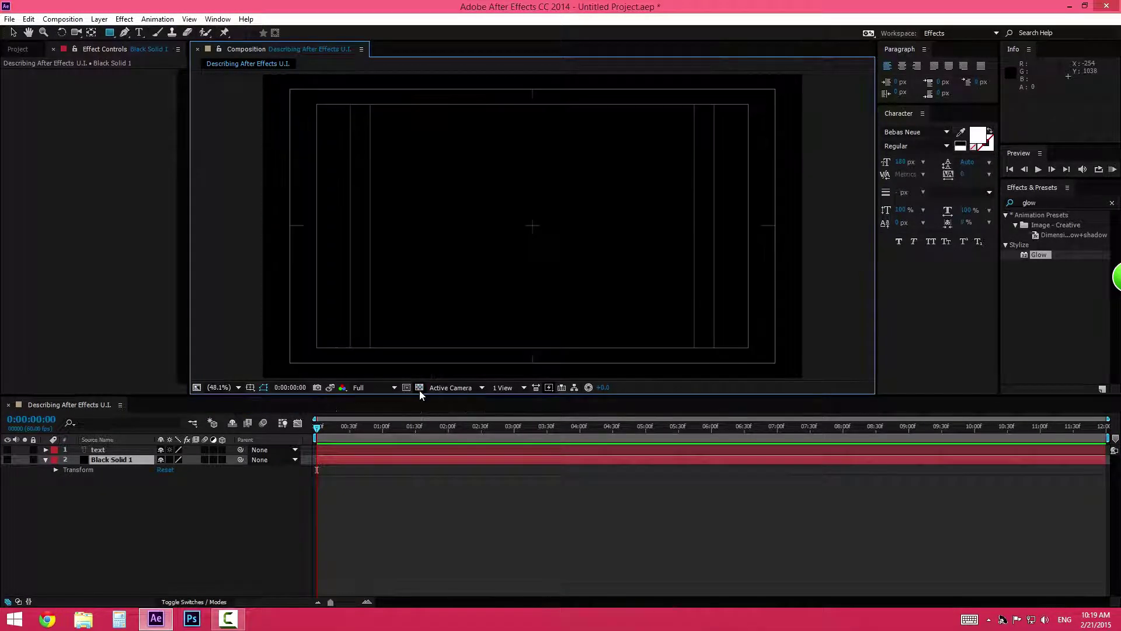
Step: Show the text layer again, delete it from the composition, and switch to the Selection tool
left_click(7, 449)
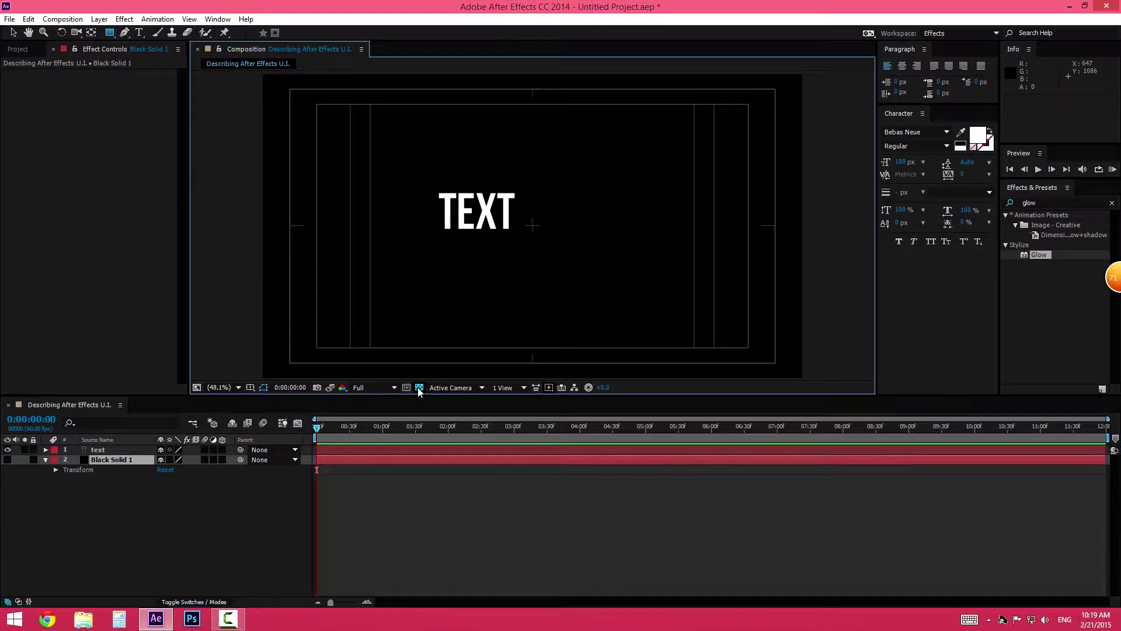
left_click(107, 448)
key("Delete")
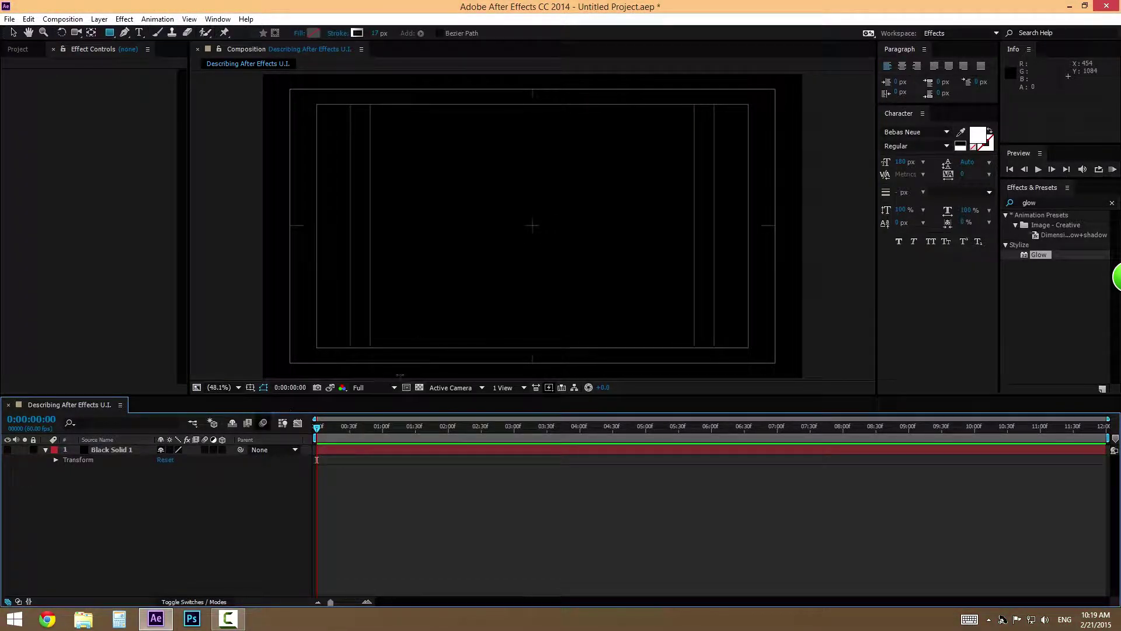
left_click(13, 34)
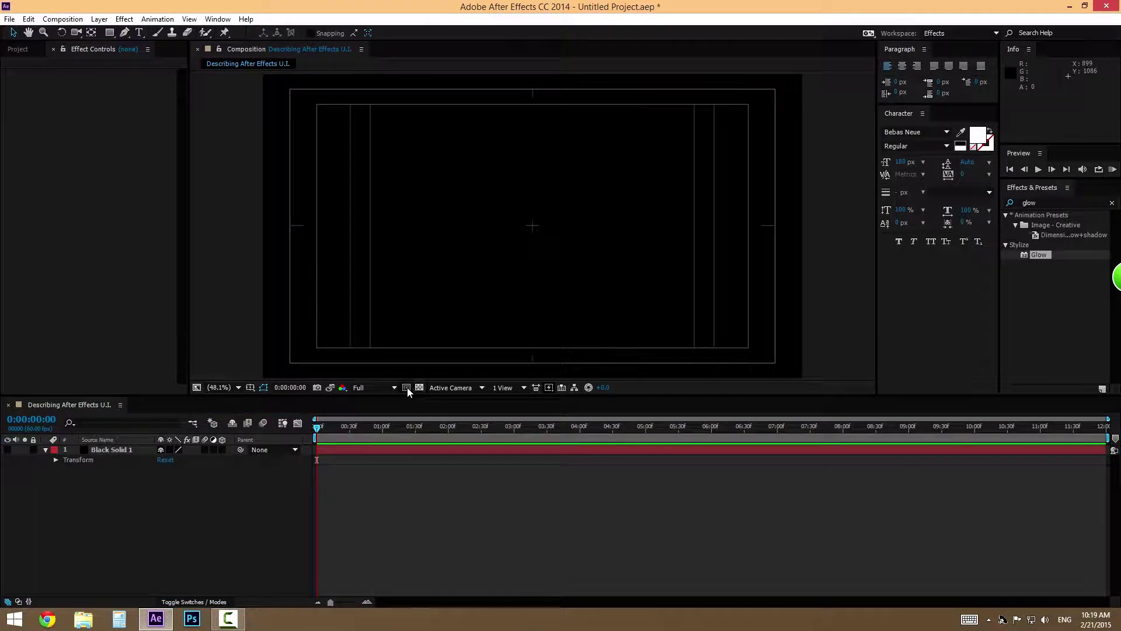
Step: Review the 3D view and view layout choices, and turn on pixel aspect ratio correction for the viewer
left_click(474, 387)
left_click(504, 387)
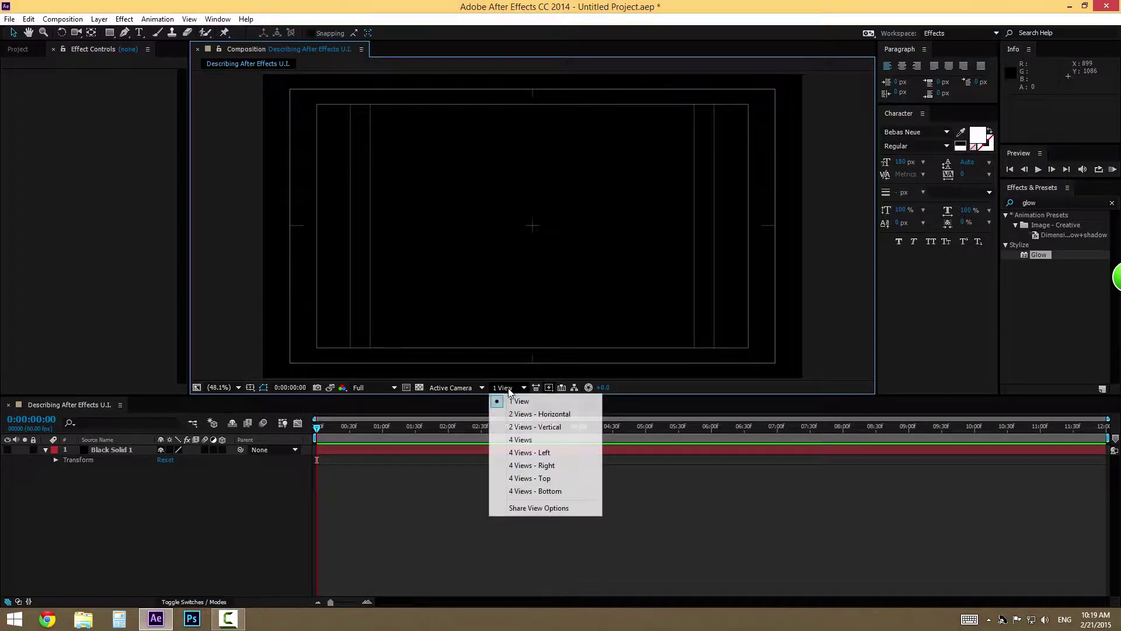
left_click(535, 391)
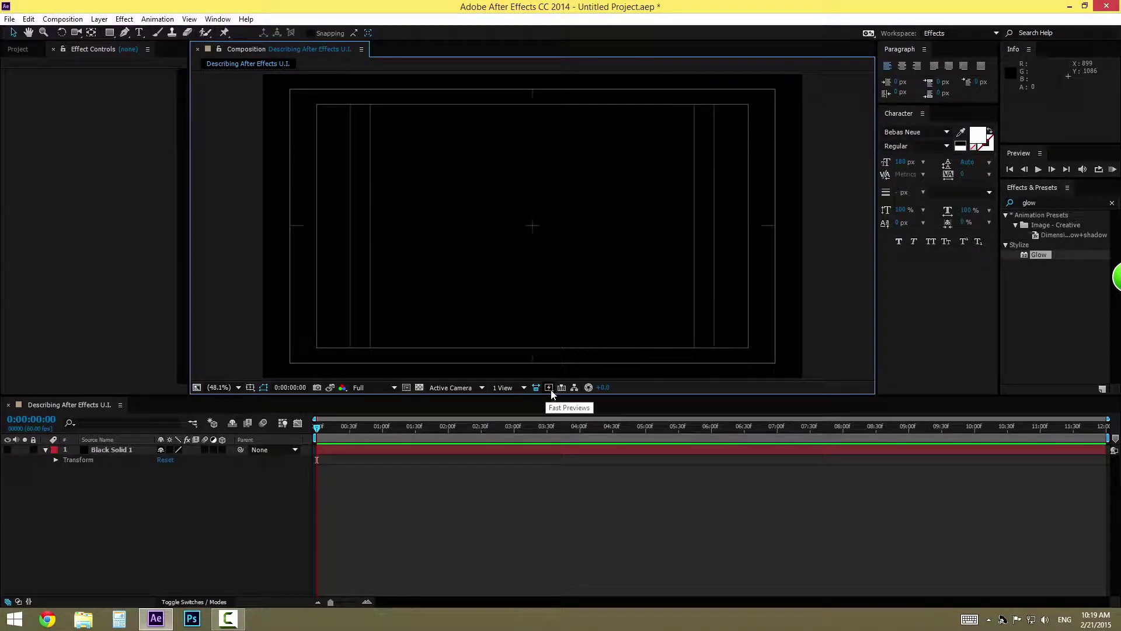
Step: In the Fast Previews renderer options, try a shadow map resolution of 4000, and set it back to Comp Size
left_click(550, 389)
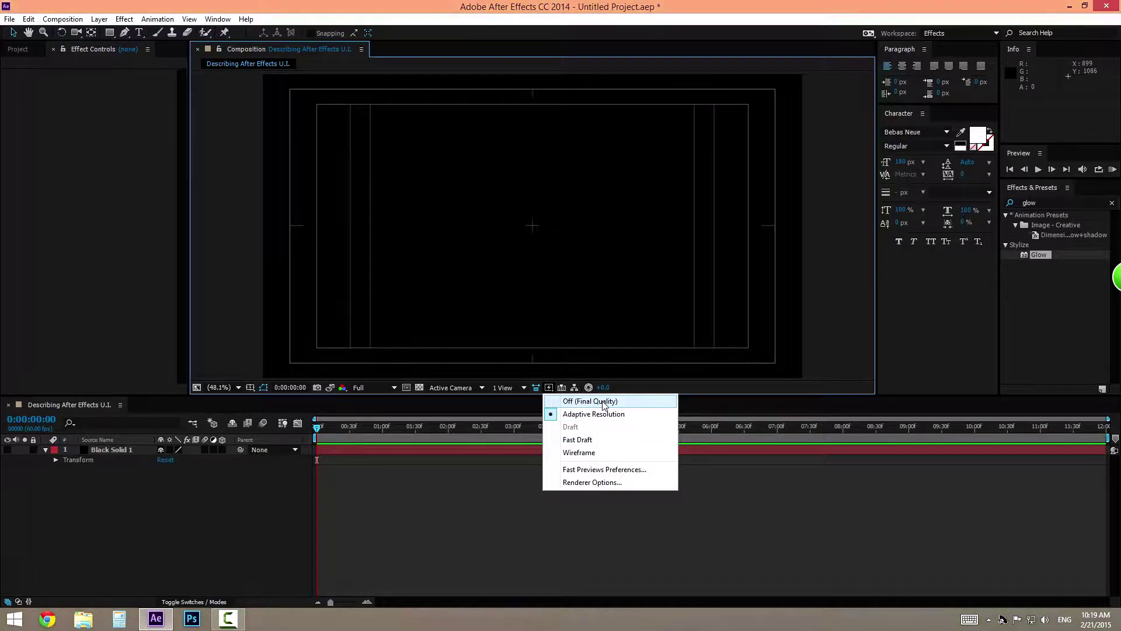
left_click(613, 484)
left_click(613, 299)
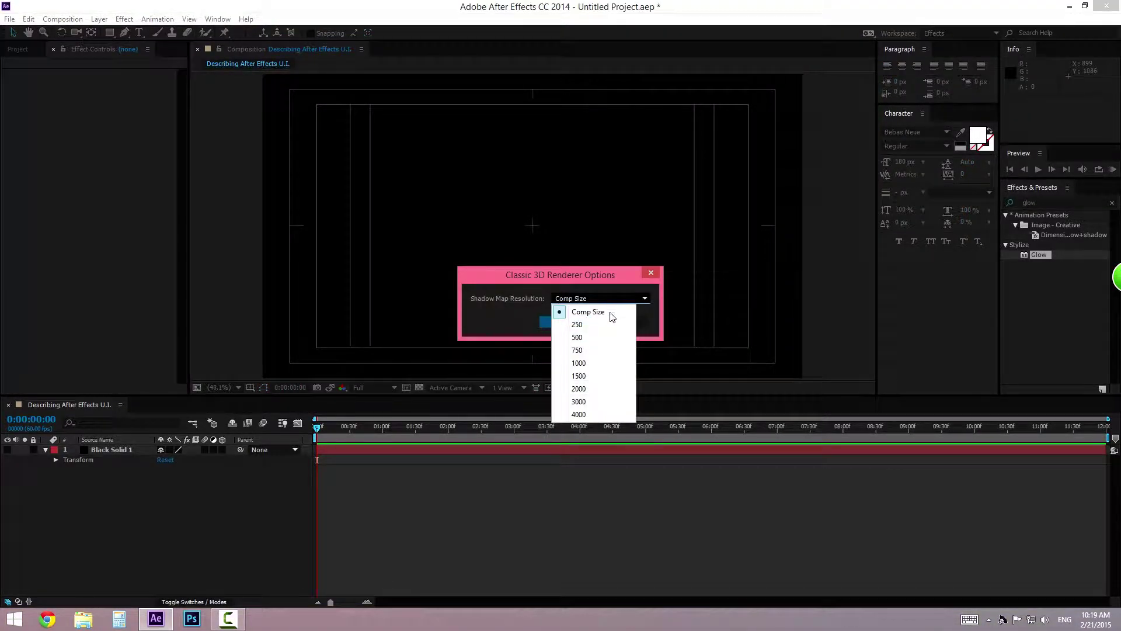
left_click(597, 415)
left_click(593, 299)
left_click(586, 314)
left_click(579, 321)
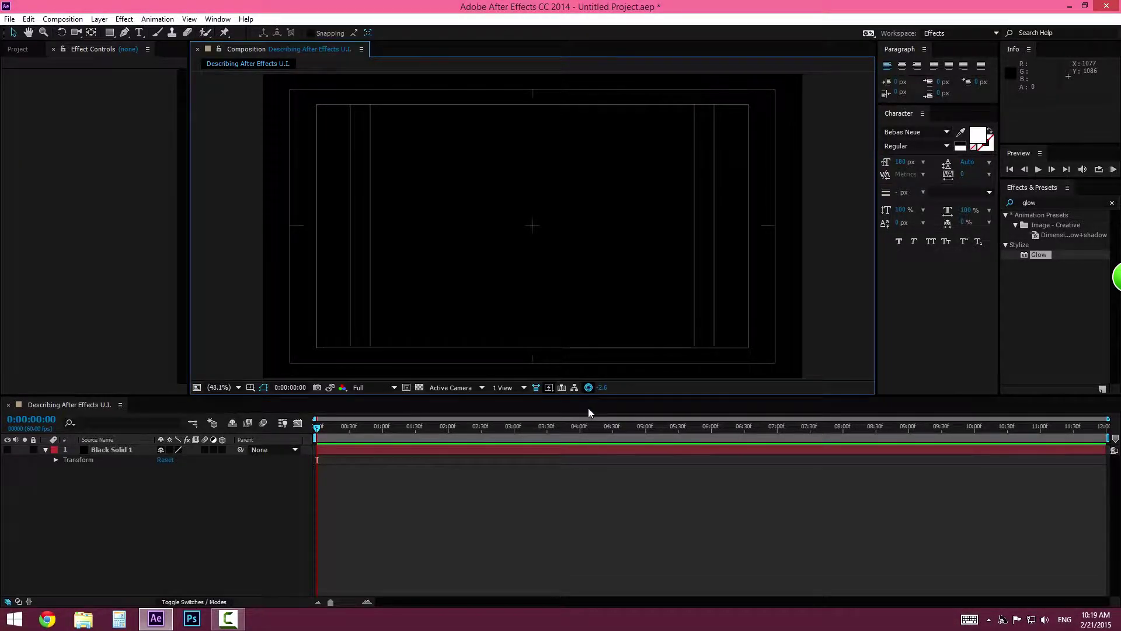
Step: Restore the deleted text layer, set the viewer exposure to +5.2, and remove the text layer again
key("ctrl+z")
left_click_drag(602, 387, 666, 409)
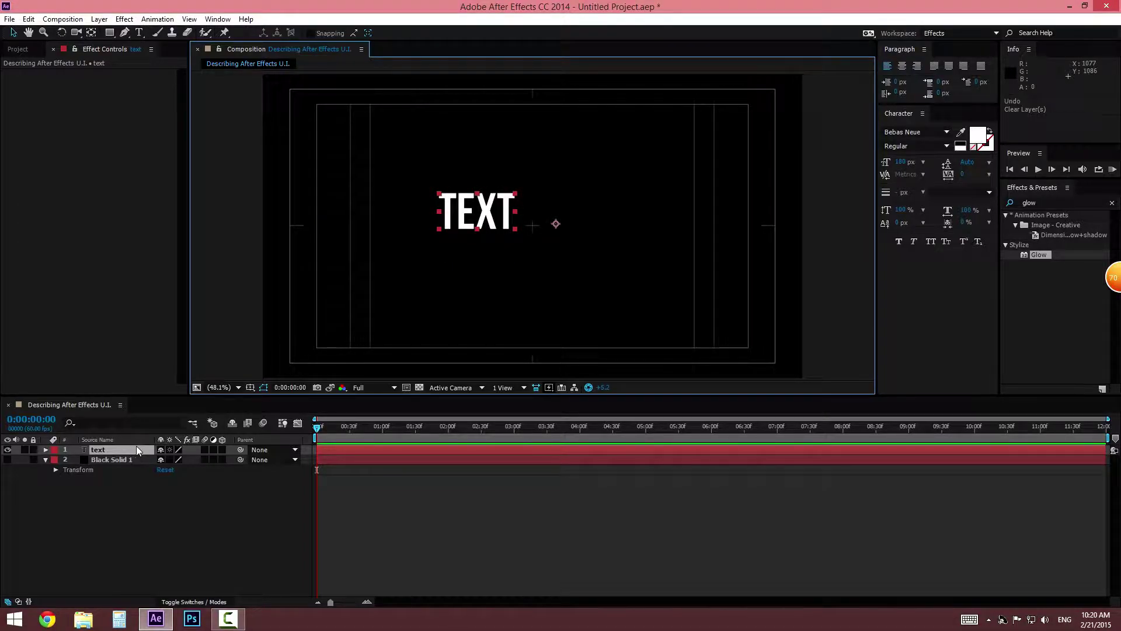
key("Delete")
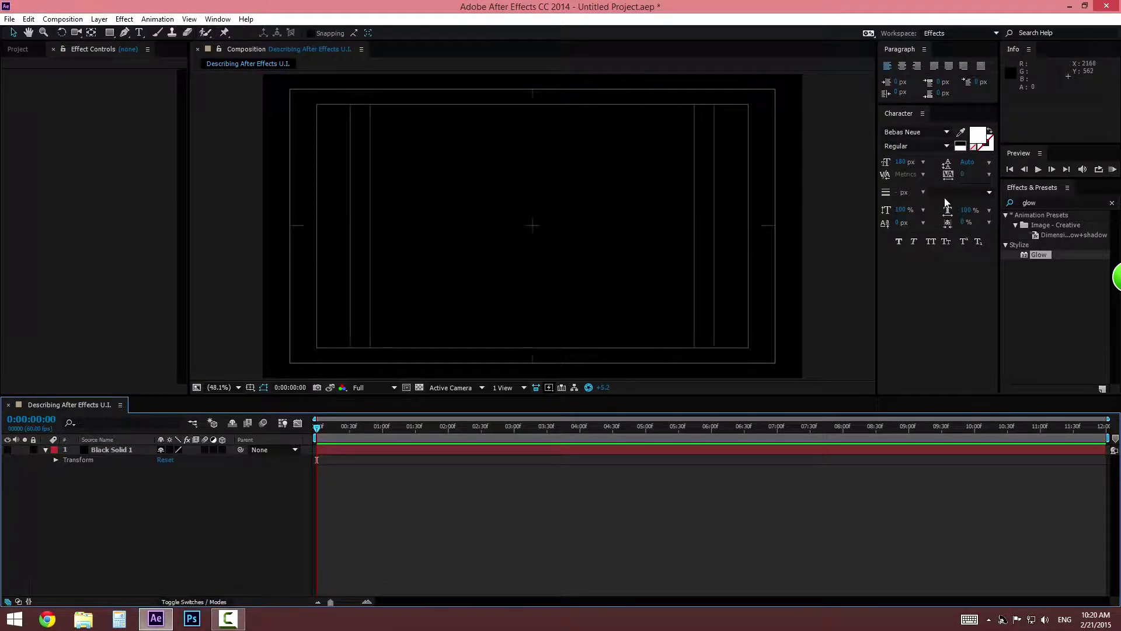
Step: Create a paragraph text box across the middle of the composition containing the word "text"
key("ctrl+t")
left_click_drag(370, 155, 699, 287)
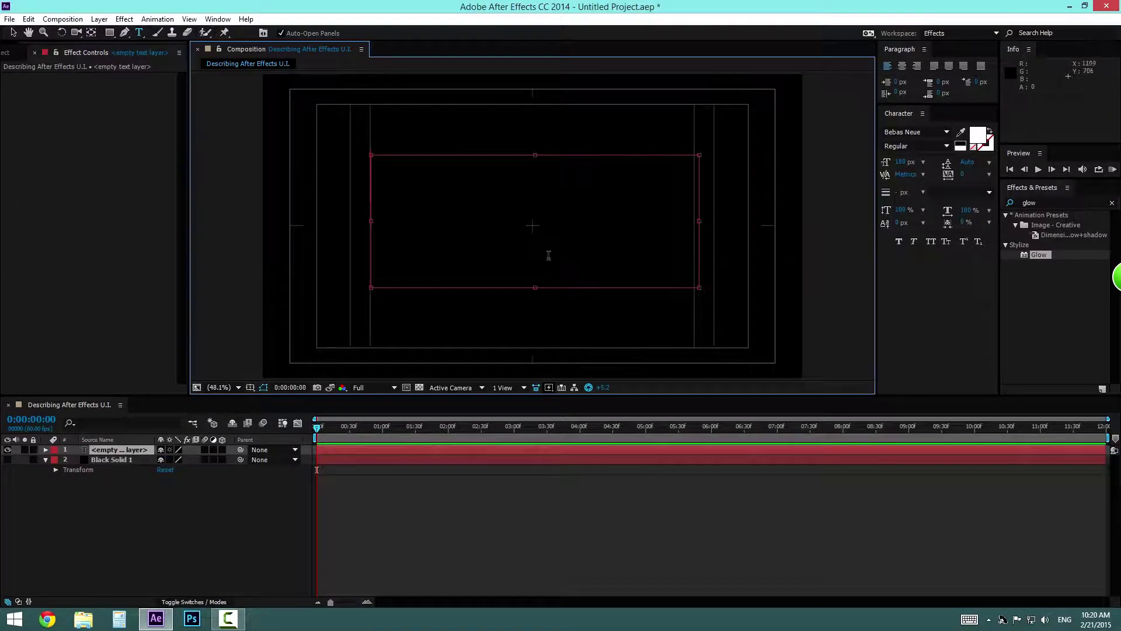
type("te]=")
key("BackSpace")
key("BackSpace")
type("xt")
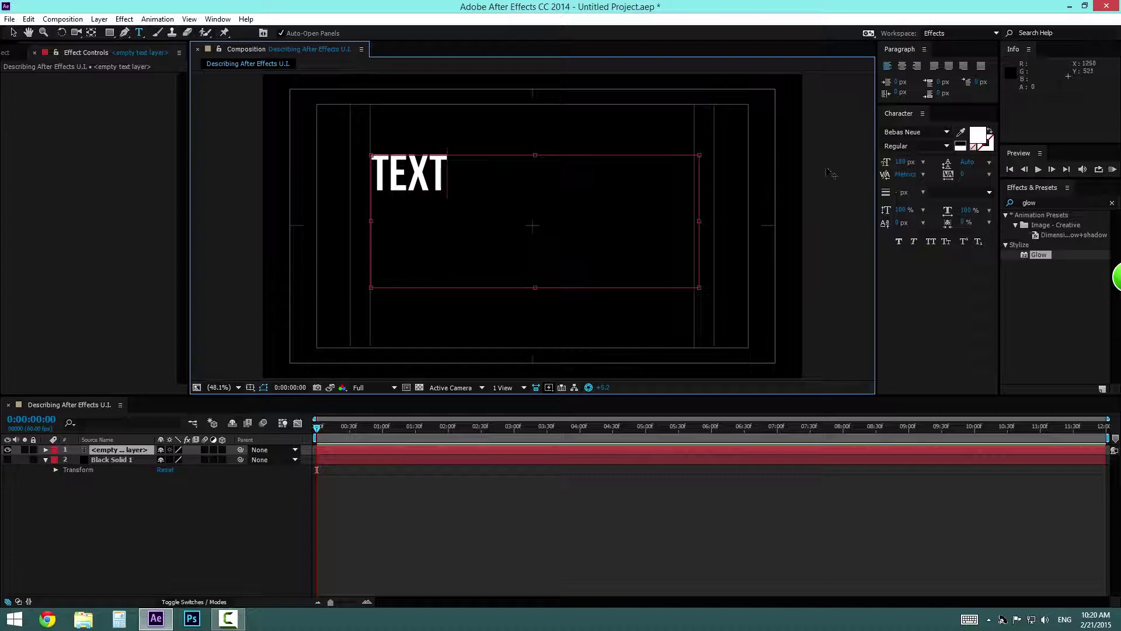
Step: Shift the text box down and to the right, and set the font size of the whole word to 257 px
left_click_drag(902, 163, 917, 169)
left_click_drag(524, 172, 614, 209)
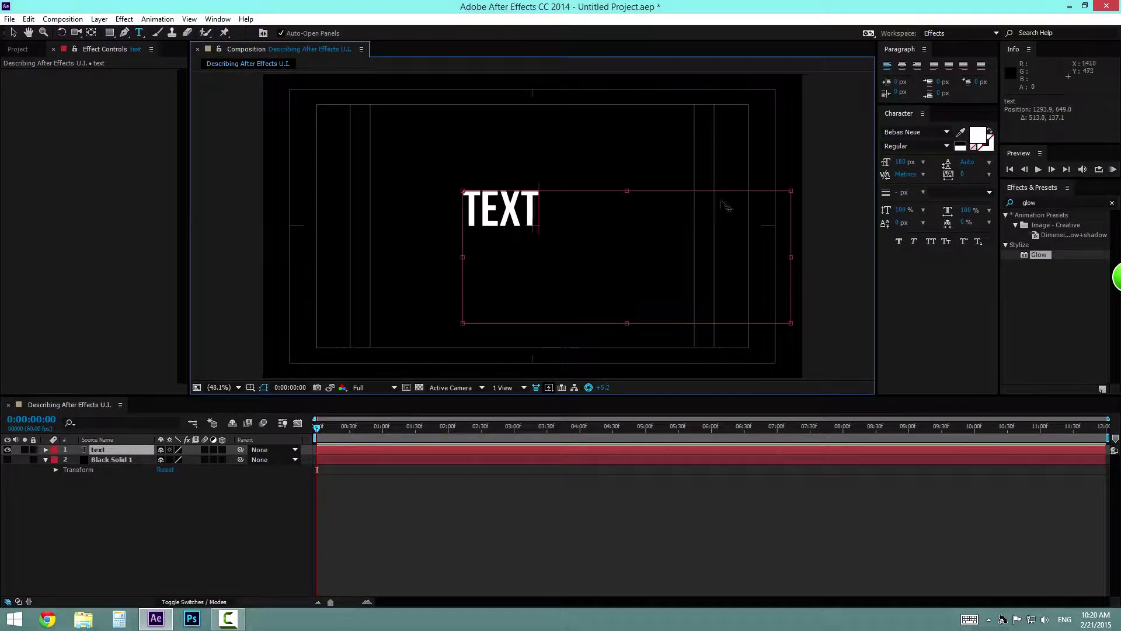
key("ctrl+a")
left_click_drag(902, 168, 984, 177)
Step: Set the leading of the letter X to 1 px and try tighter and wider tracking on it
left_click(565, 227)
left_click_drag(541, 227, 517, 227)
left_click_drag(965, 164, 960, 165)
left_click(966, 177)
left_click(951, 192)
left_click(962, 176)
mouse_move(962, 176)
left_mouse_down()
mouse_move(1046, 188)
mouse_move(621, 207)
left_mouse_up()
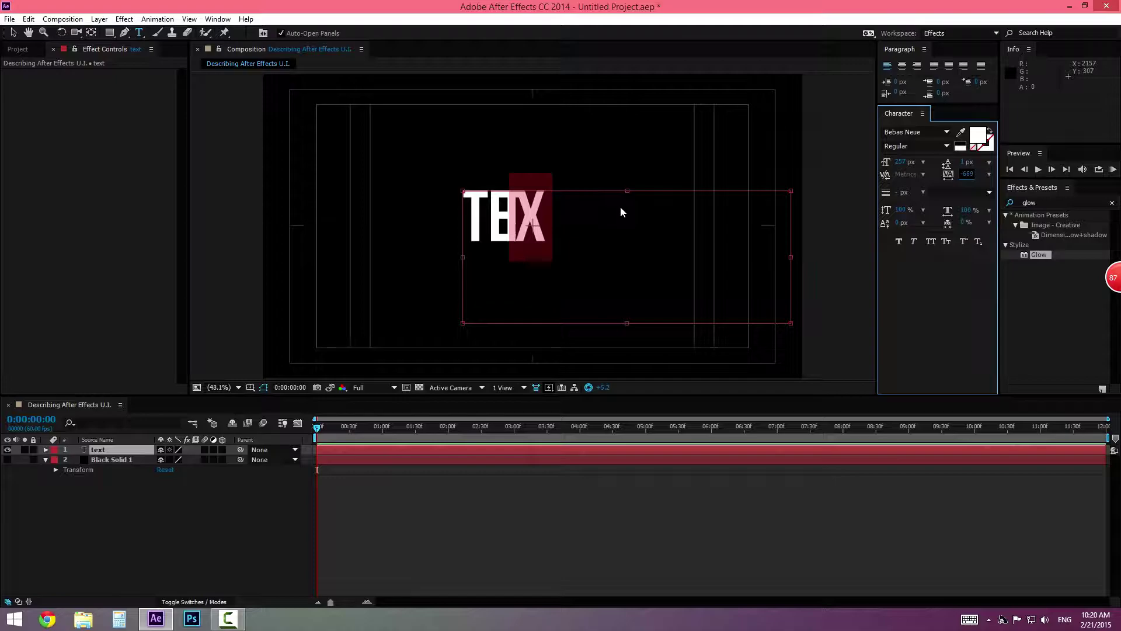
left_click_drag(813, 225, 1001, 219)
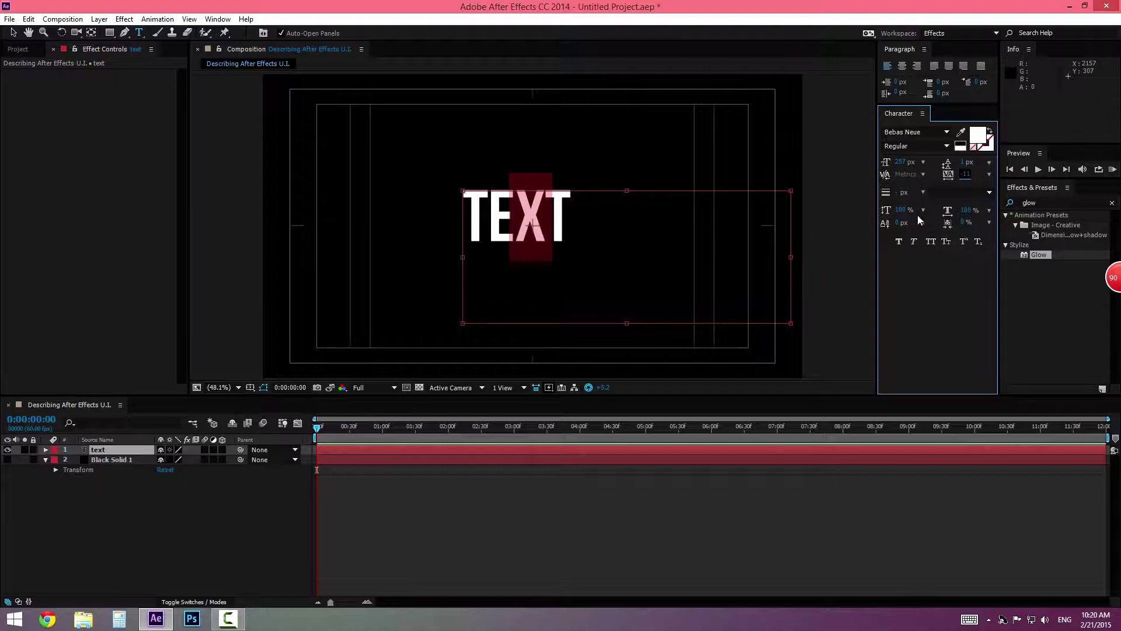
Step: Try changing the vertical scale and baseline shift of the letter X, and undo the changes
left_click(898, 213)
left_click_drag(901, 214, 1006, 247)
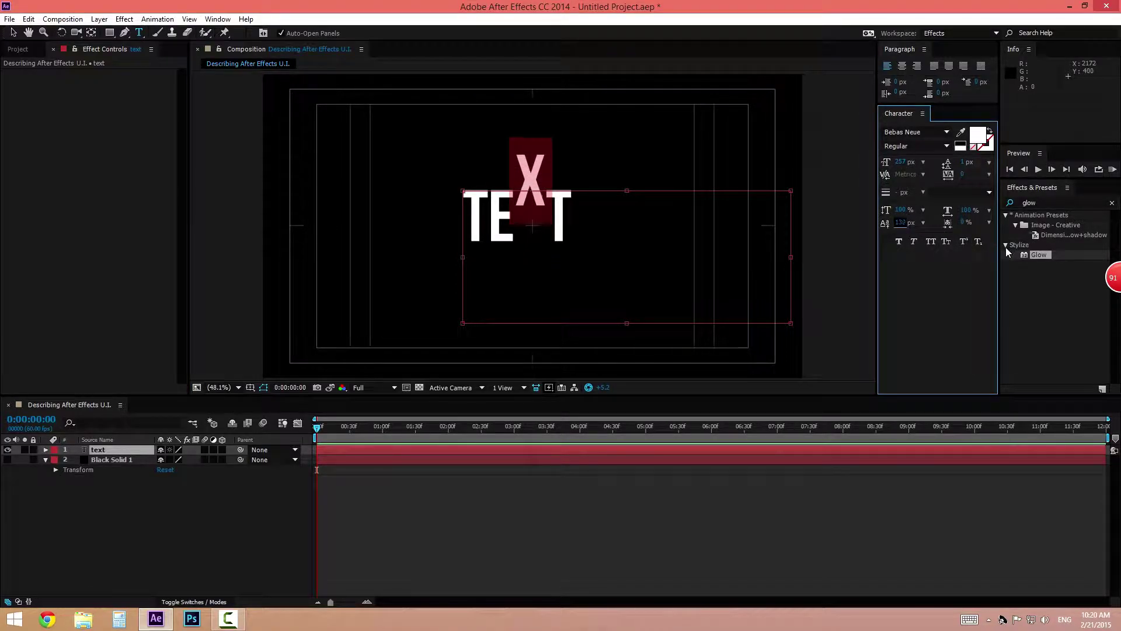
left_click_drag(496, 225, 472, 223)
left_click_drag(901, 222, 990, 243)
key("ctrl+z")
key("ctrl+z")
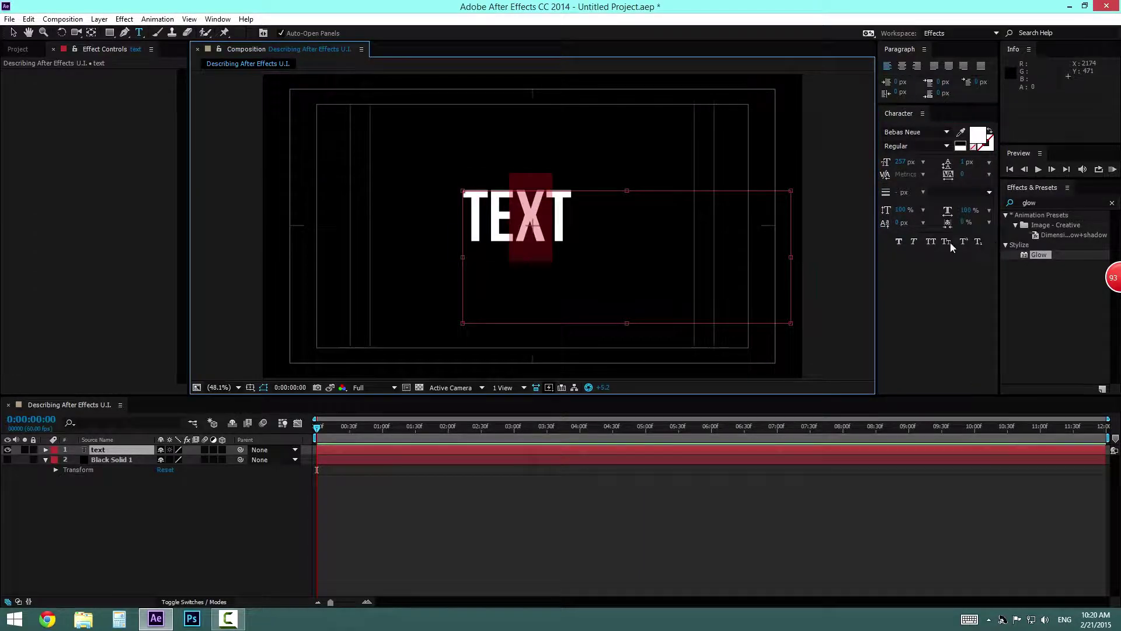
Step: Try different tsume and horizontal scale values on the letter X, and undo the change
left_click(964, 223)
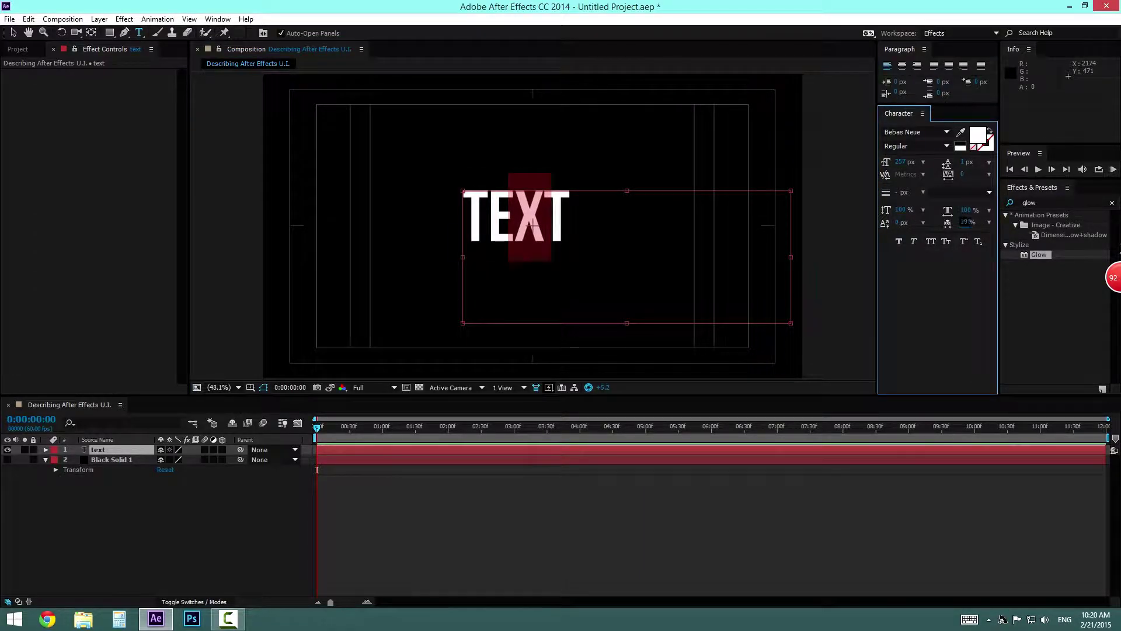
left_click_drag(967, 210, 967, 241)
key("ctrl+z")
Step: Try the faux italic and faux bold styles on the letter X, and turn both off
left_click(914, 242)
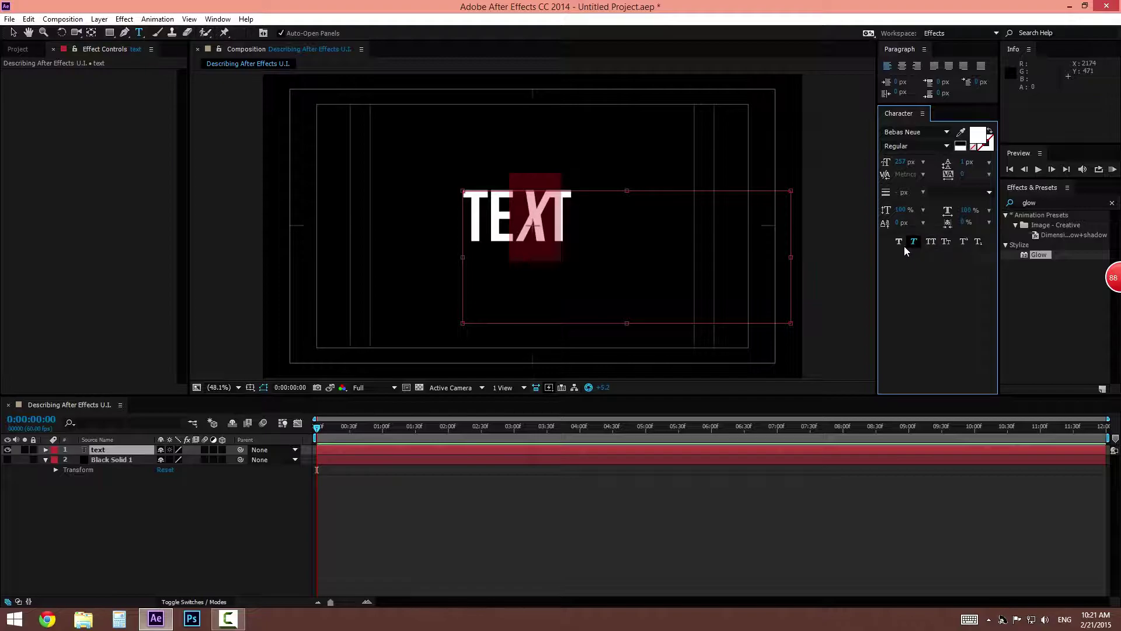
left_click(902, 248)
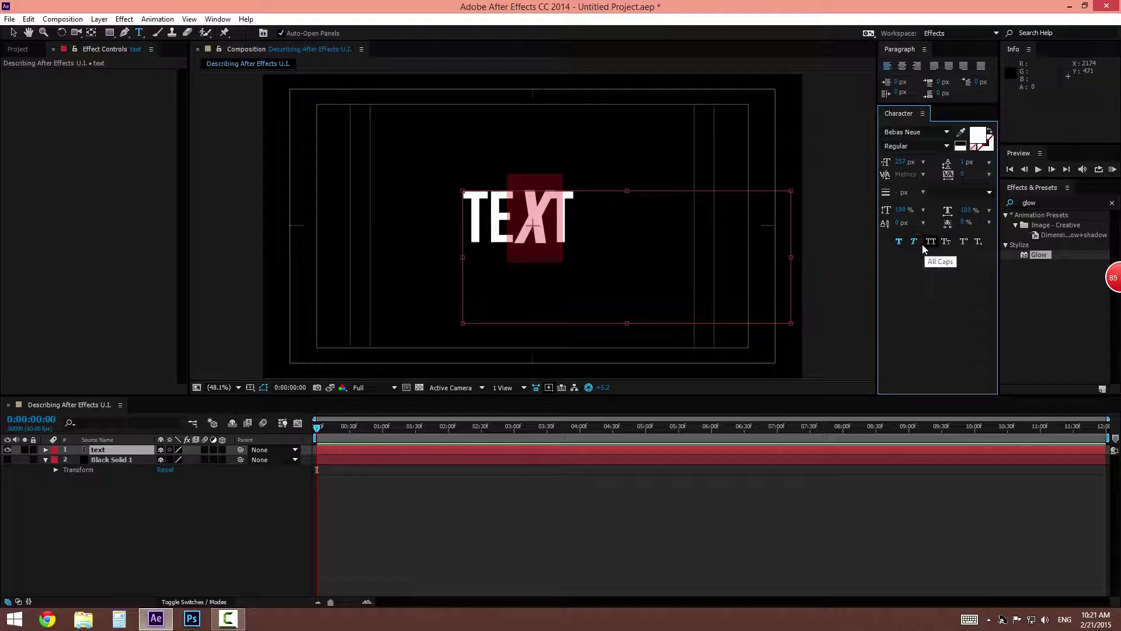
left_click(925, 249)
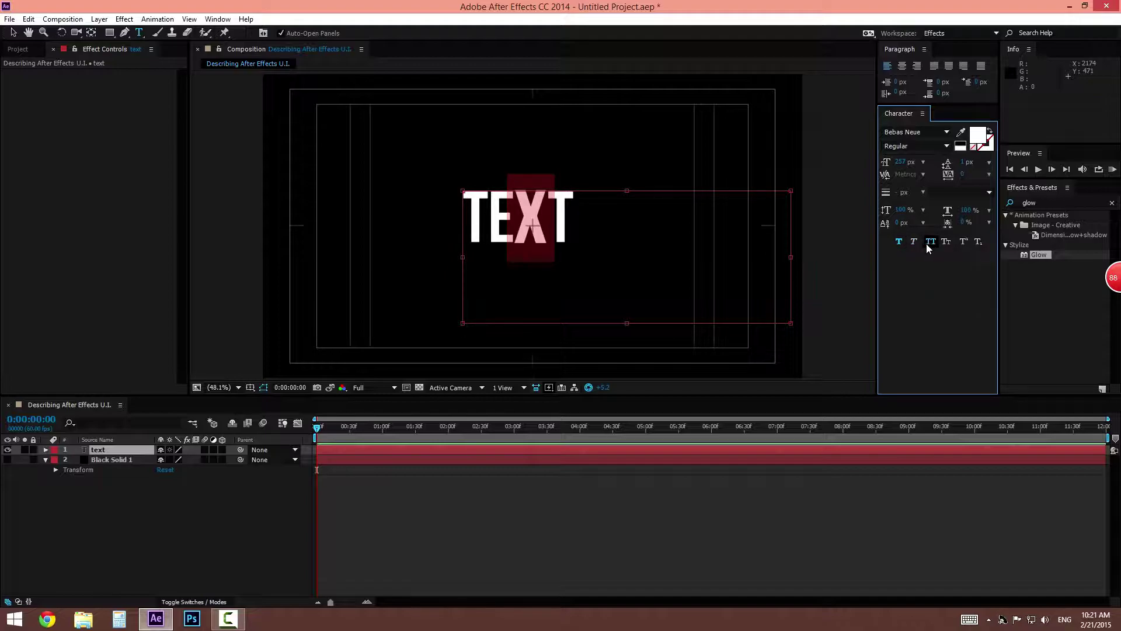
left_click(903, 247)
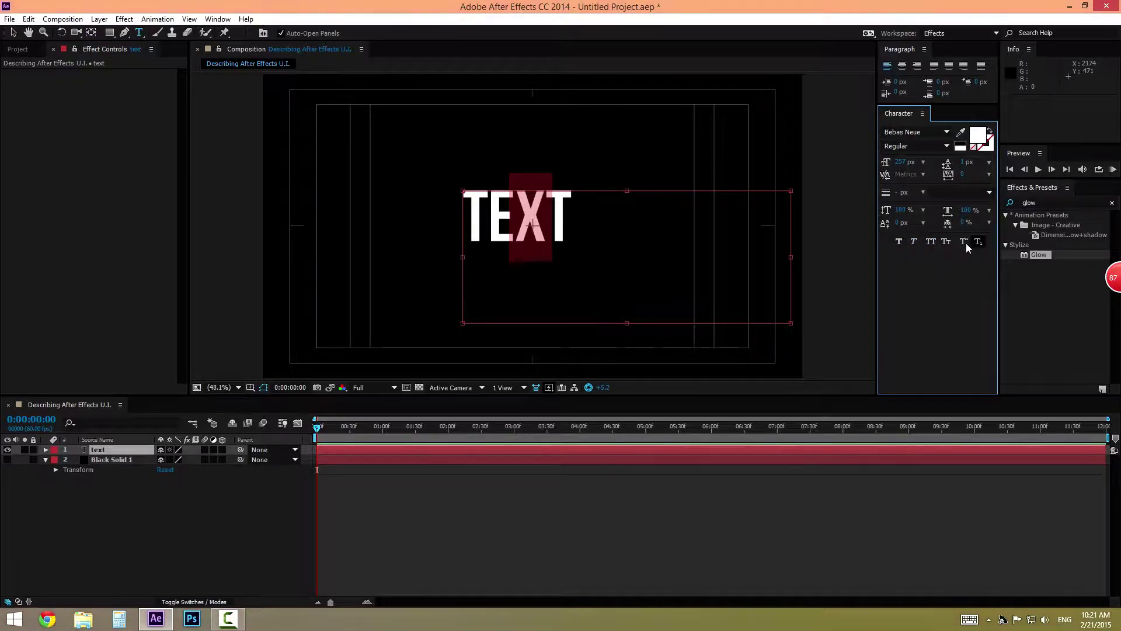
Step: Set the fill color of the letter X to red, FF0000
left_click(973, 138)
left_click_drag(646, 405, 698, 392)
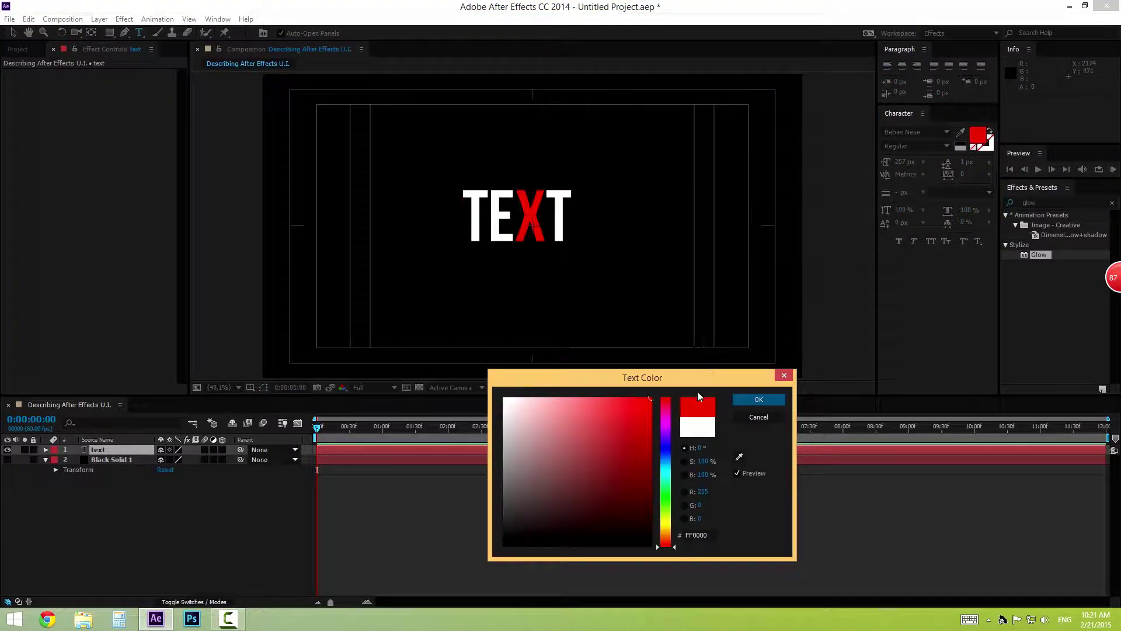
left_click(734, 402)
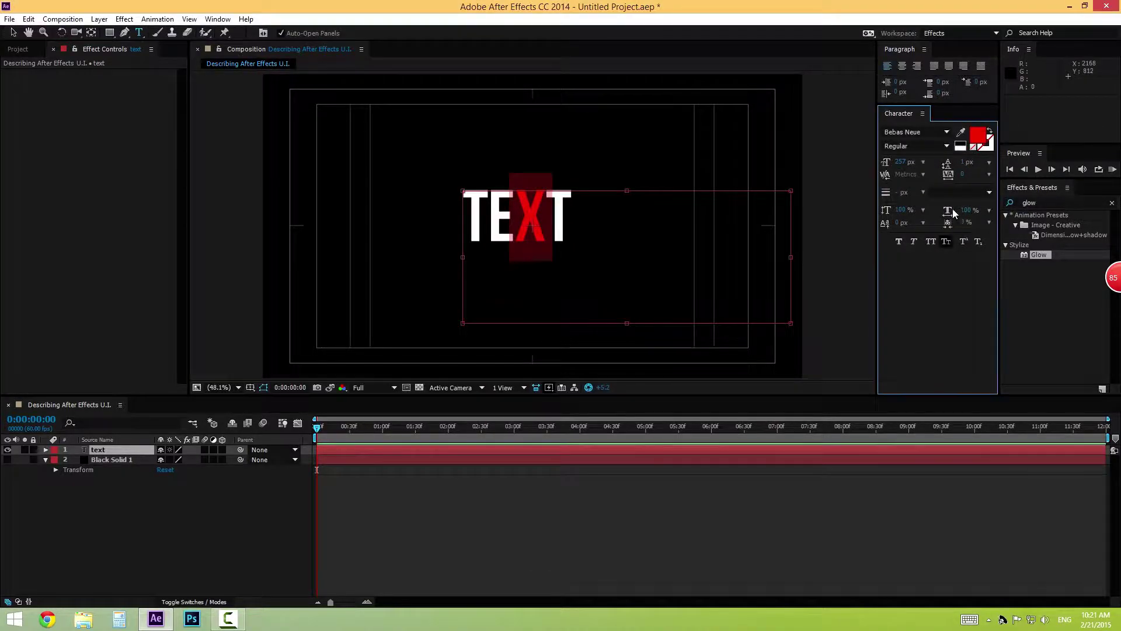
Step: Try a blue stroke color, 1800FF, on the letter X and cancel it
left_click(985, 143)
left_click_drag(666, 503, 665, 445)
left_click_drag(676, 377, 679, 375)
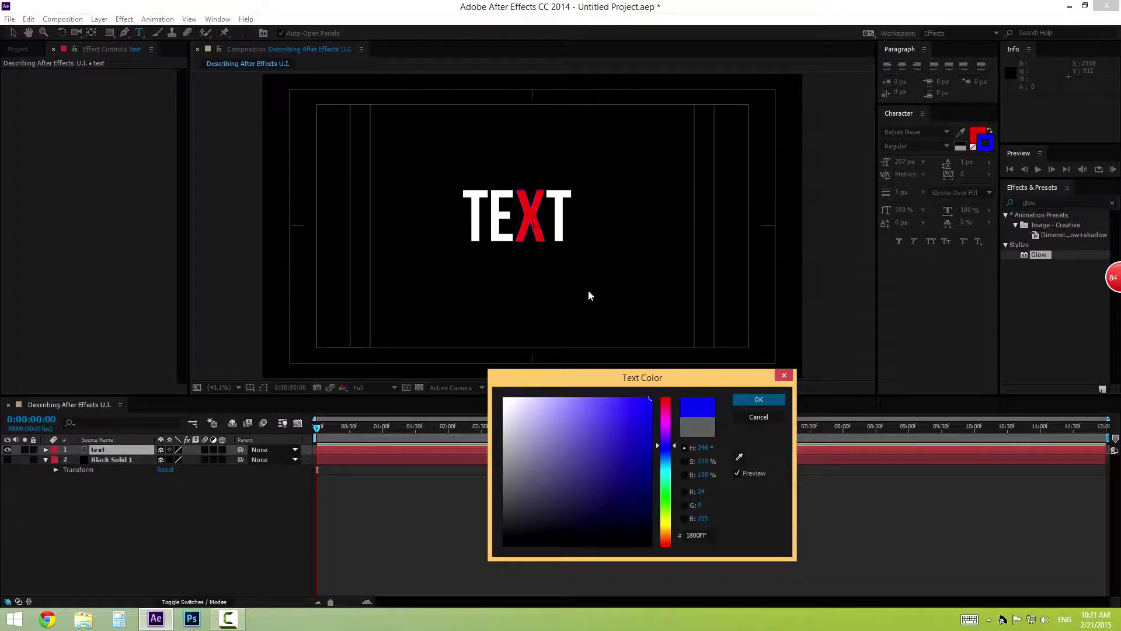
left_click(760, 417)
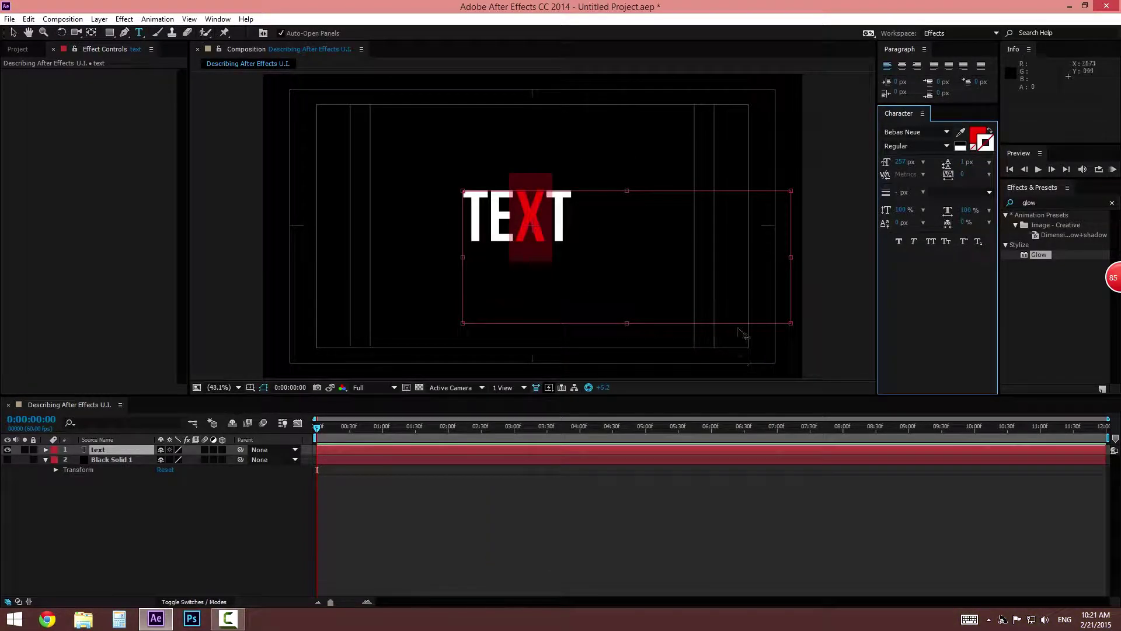
Step: Browse the available font families and the styles offered for Bebas Neue
left_click(947, 133)
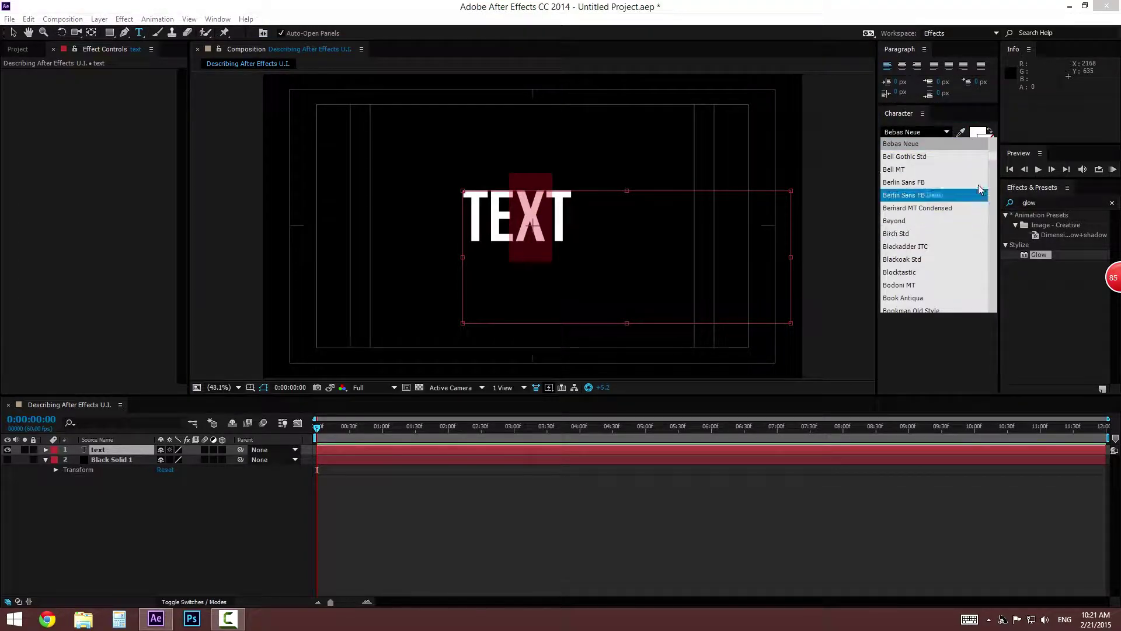
left_click_drag(993, 163, 994, 252)
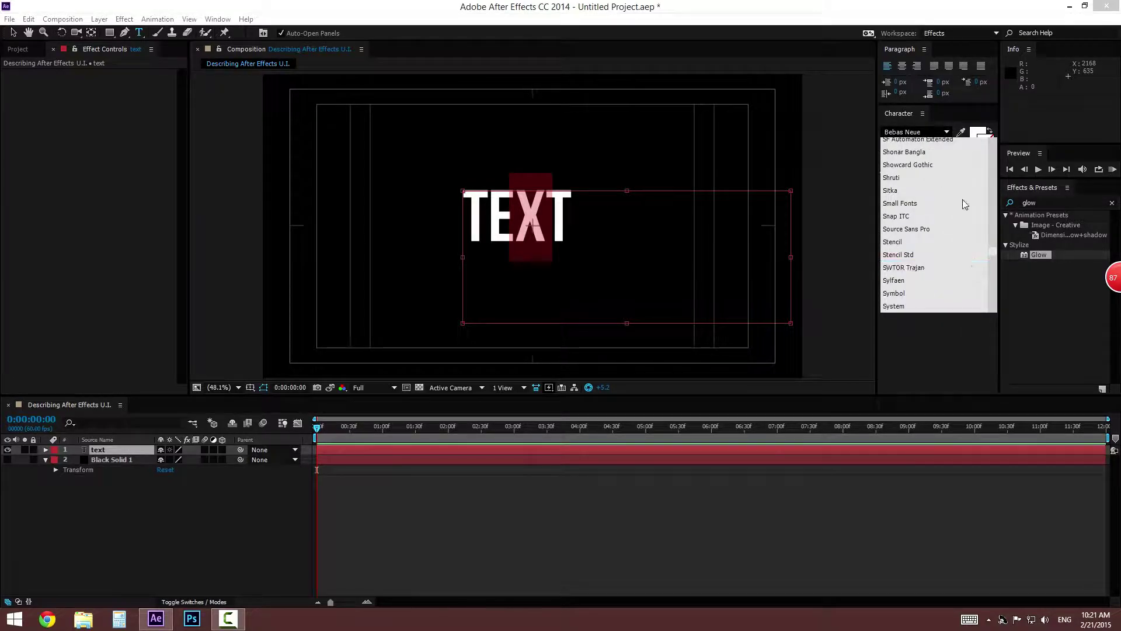
left_click(946, 132)
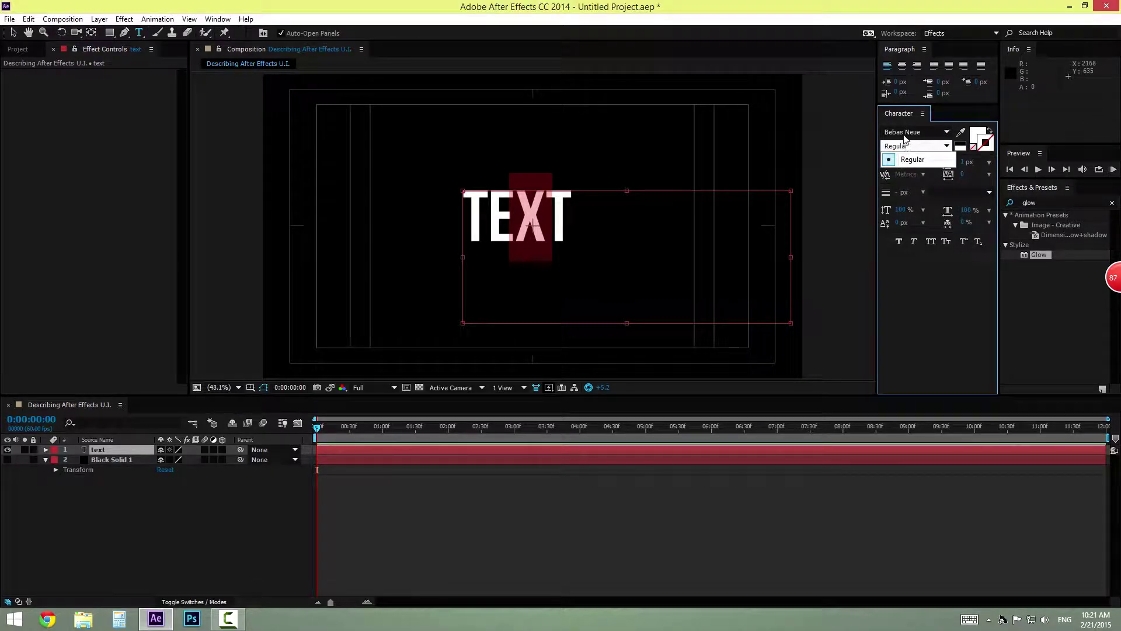
left_click(946, 148)
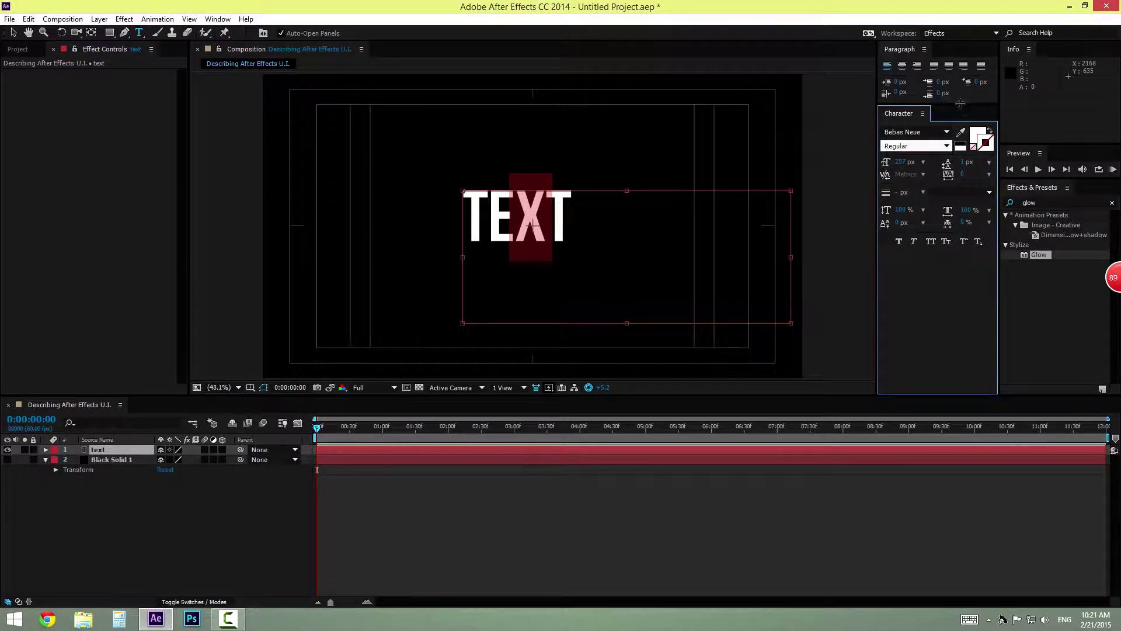
Step: Set the paragraph's left indent to 14 px, right indent to 146 px, and space after to 48 px
left_click(964, 101)
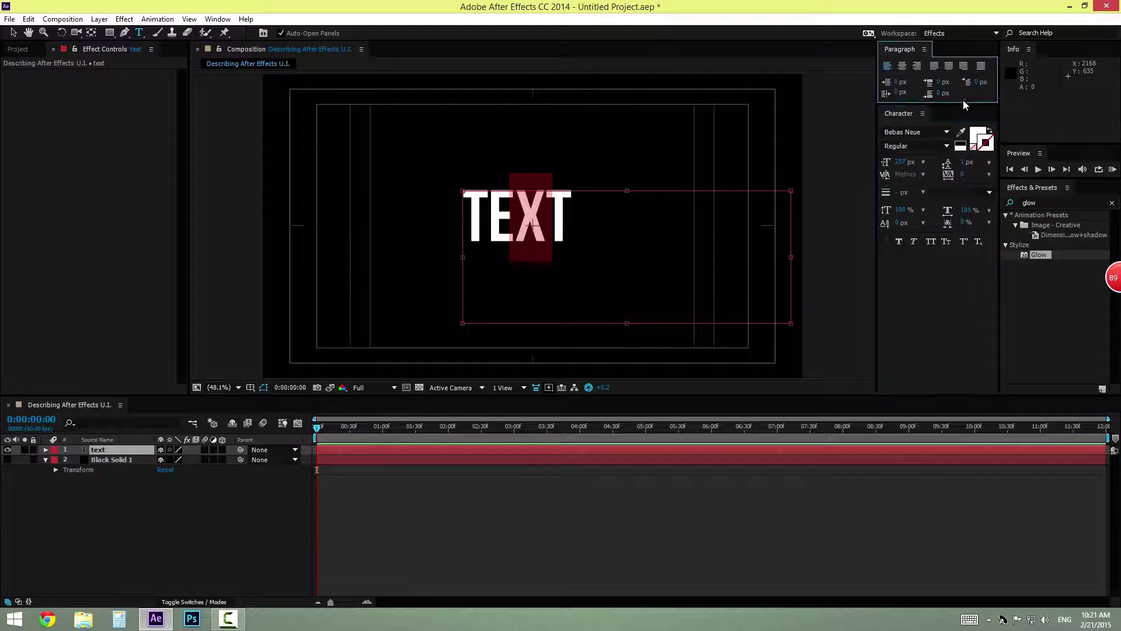
left_click_drag(899, 86, 946, 92)
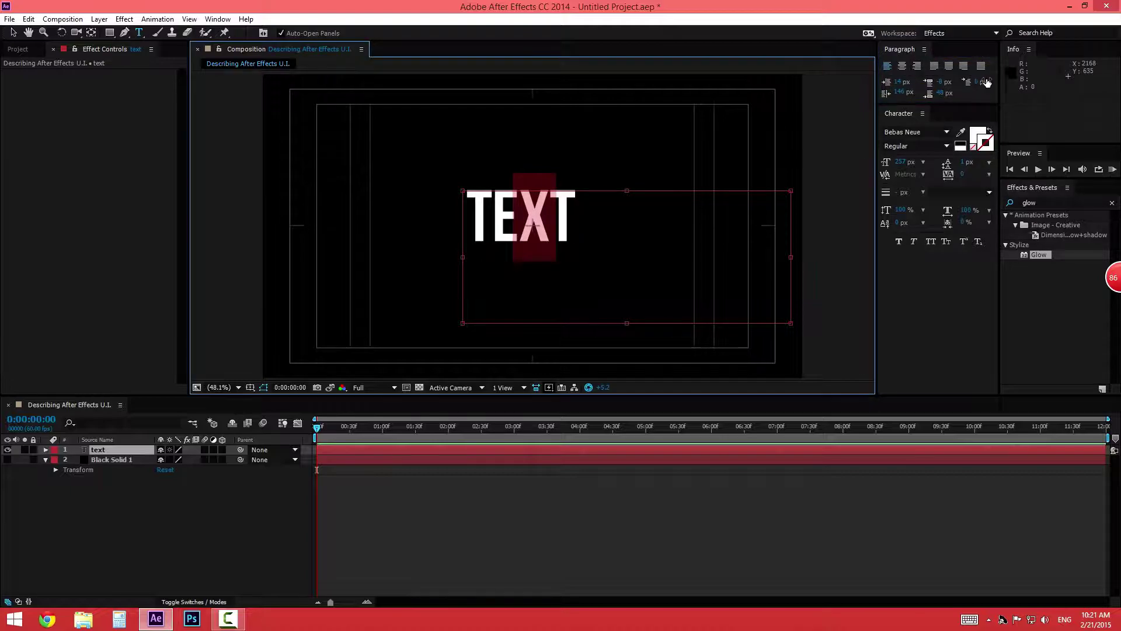
Step: Try right, center, justify last left, and justify all alignment on the paragraph
left_click(916, 66)
left_click(903, 66)
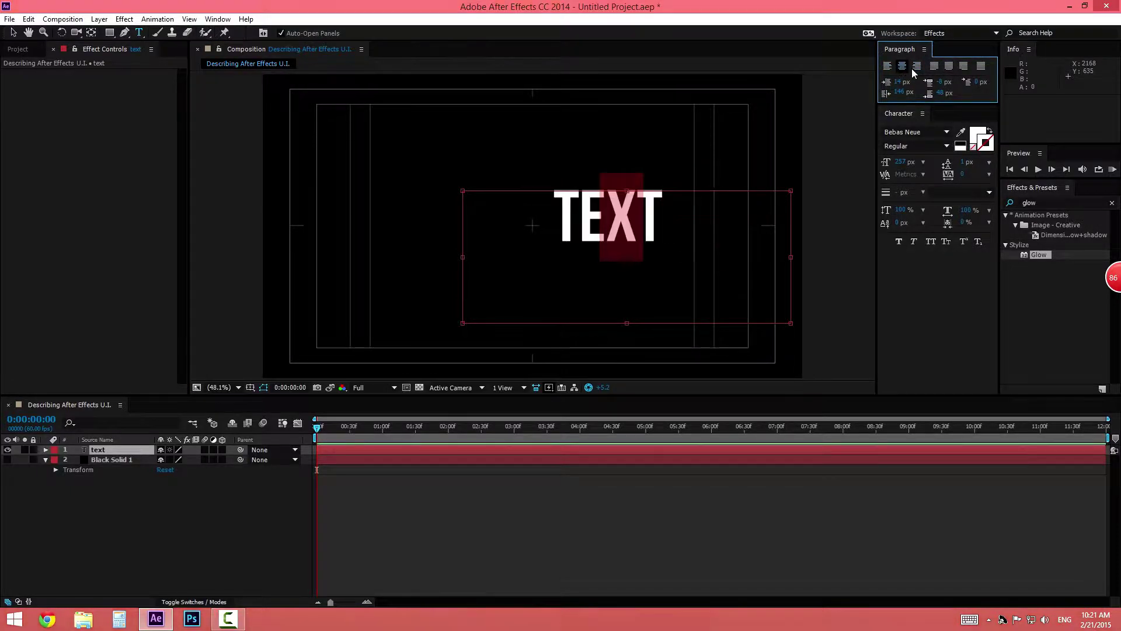
left_click(934, 66)
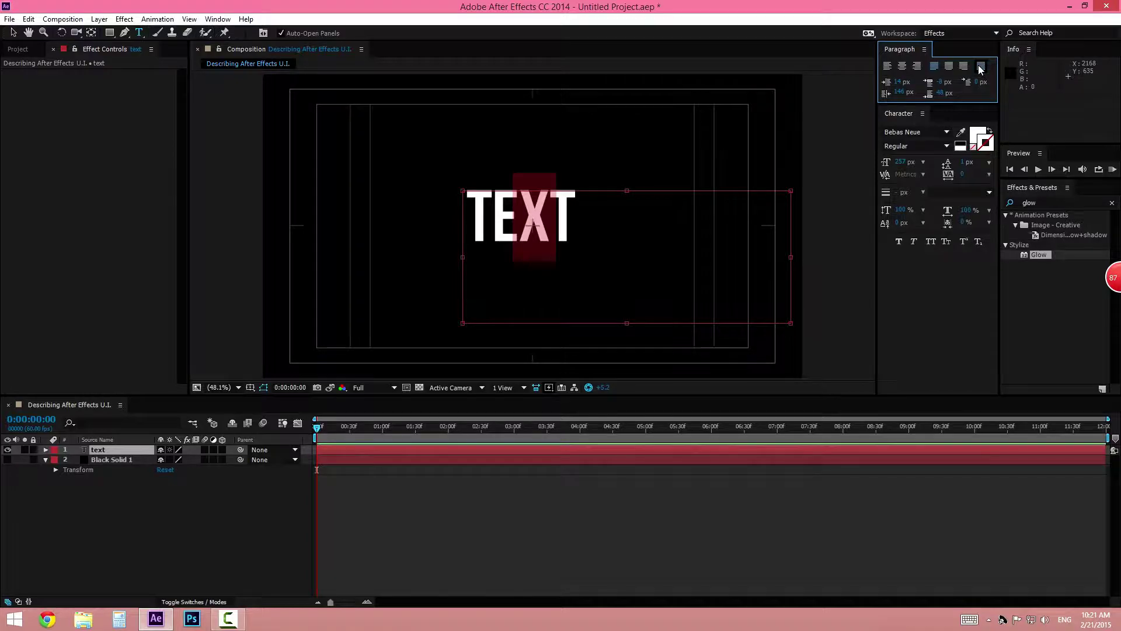
left_click(982, 66)
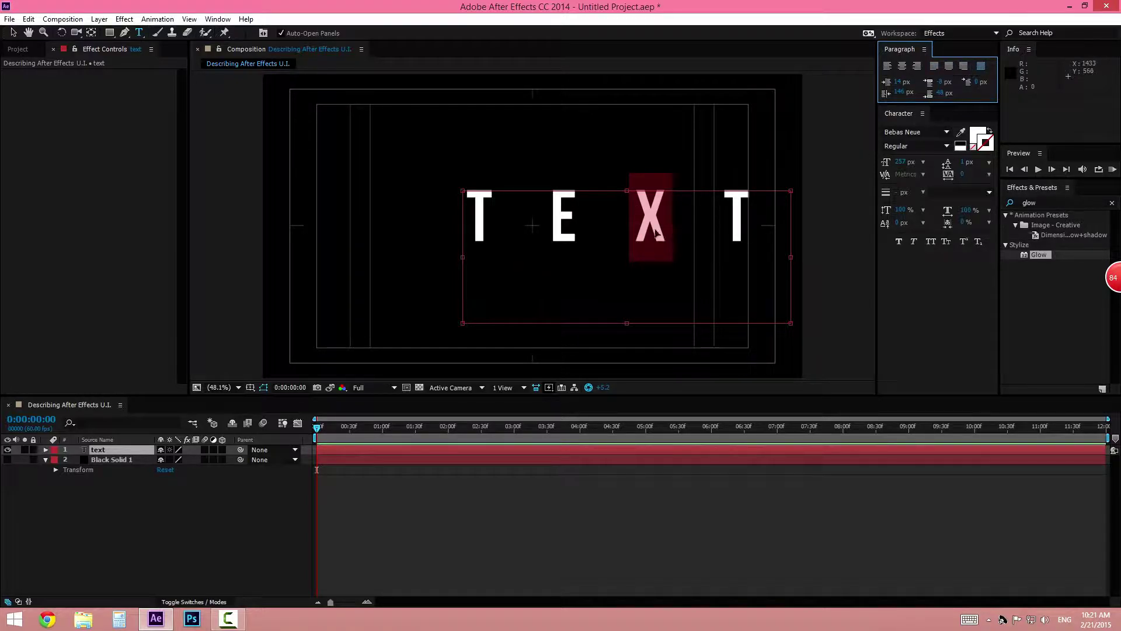
Step: Move the text box toward the middle of the composition and center-align its paragraph
left_click_drag(666, 194, 597, 192)
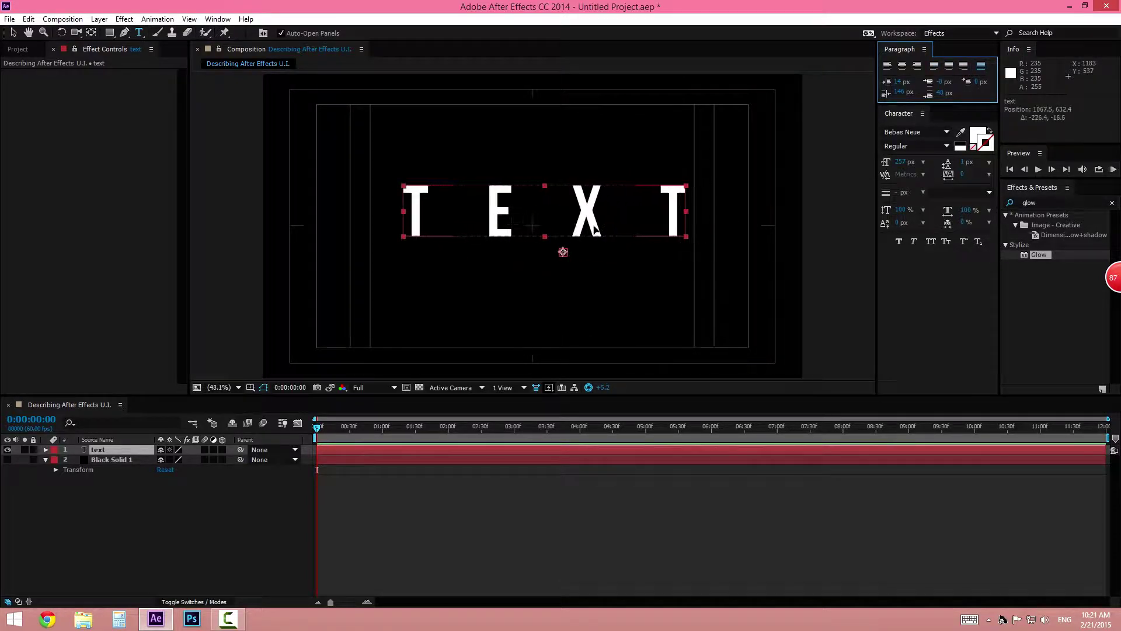
left_click(964, 67)
left_click(949, 66)
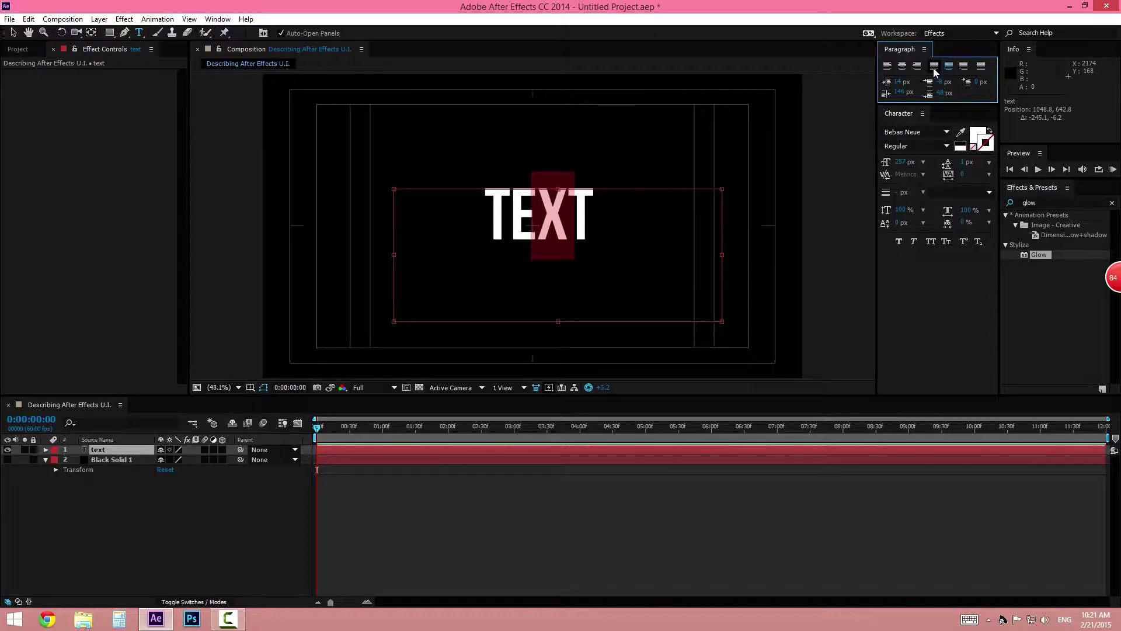
left_click(902, 66)
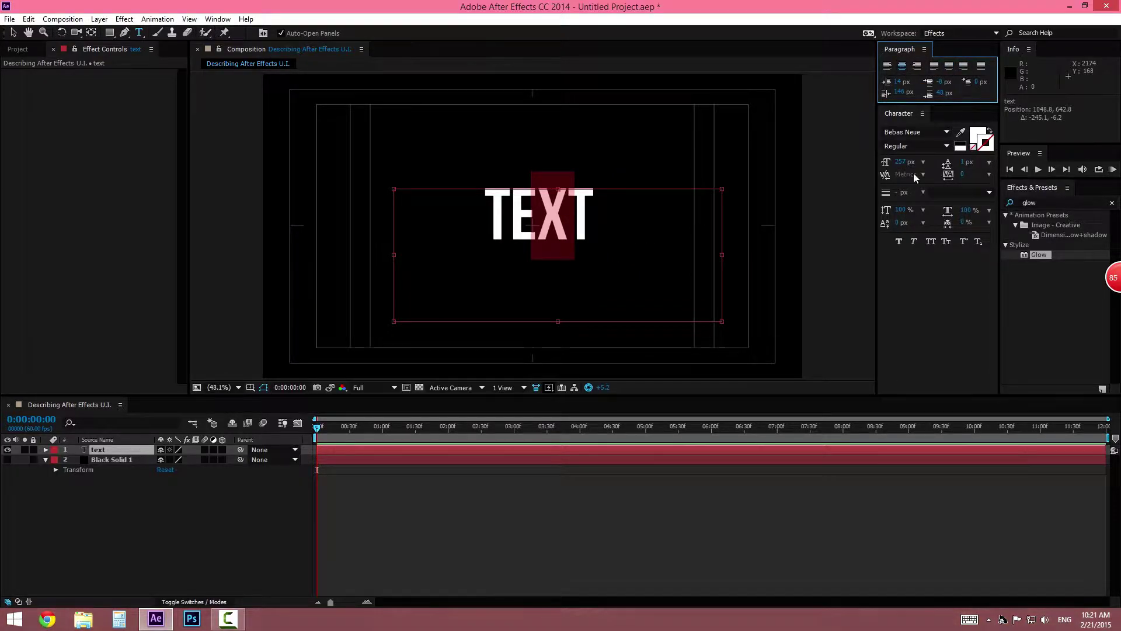
left_click(628, 292)
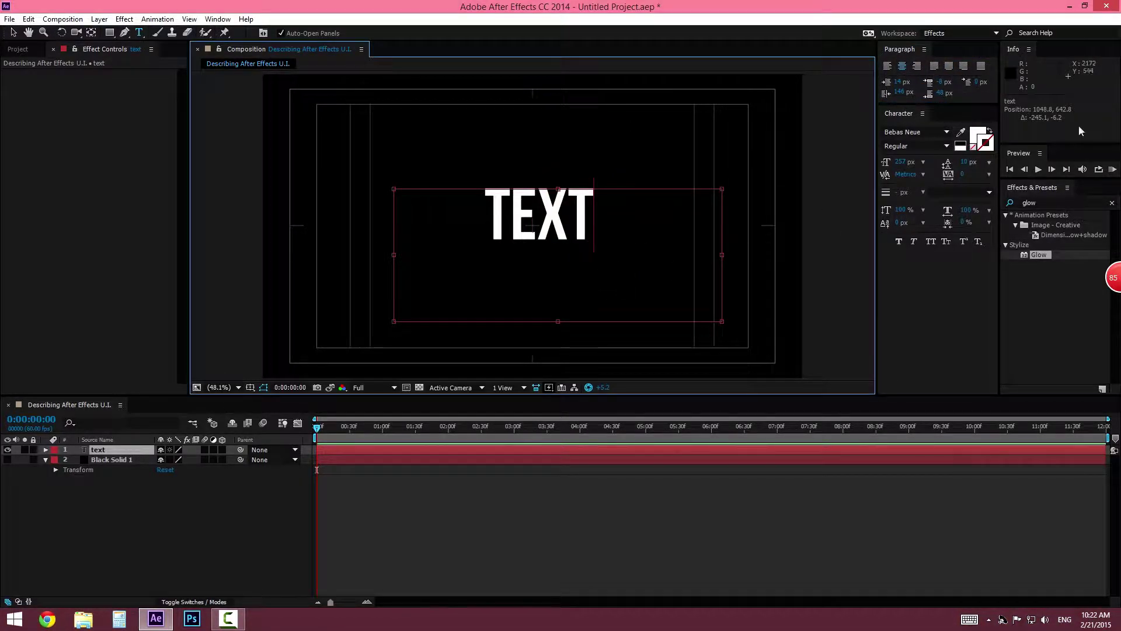
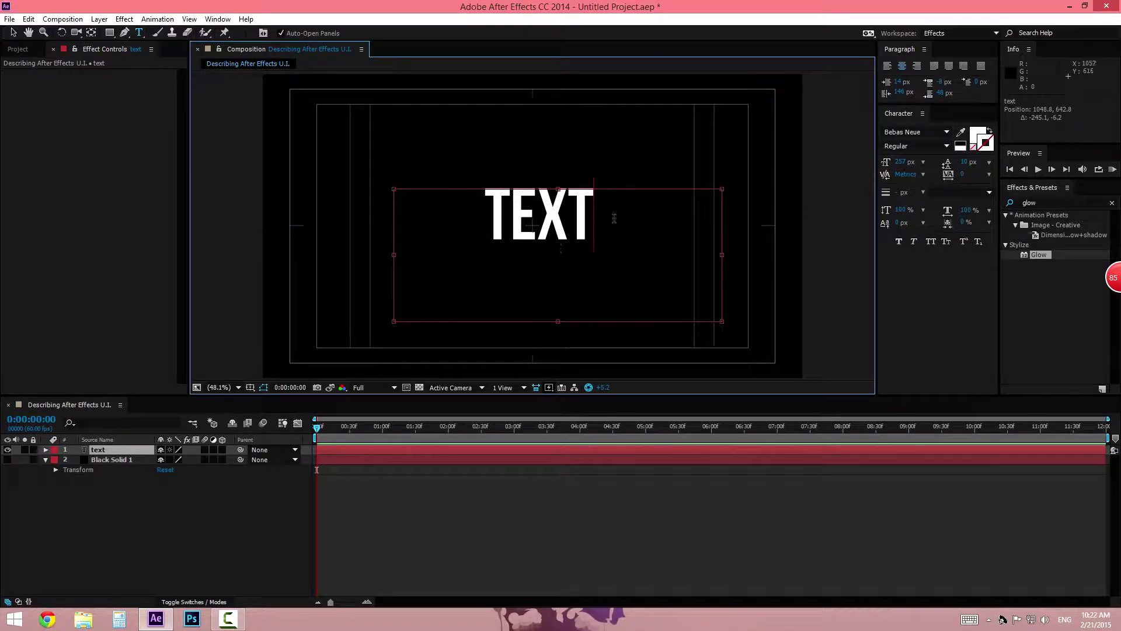
Step: Preview the composition, stop playback, and start it again
left_click(1039, 169)
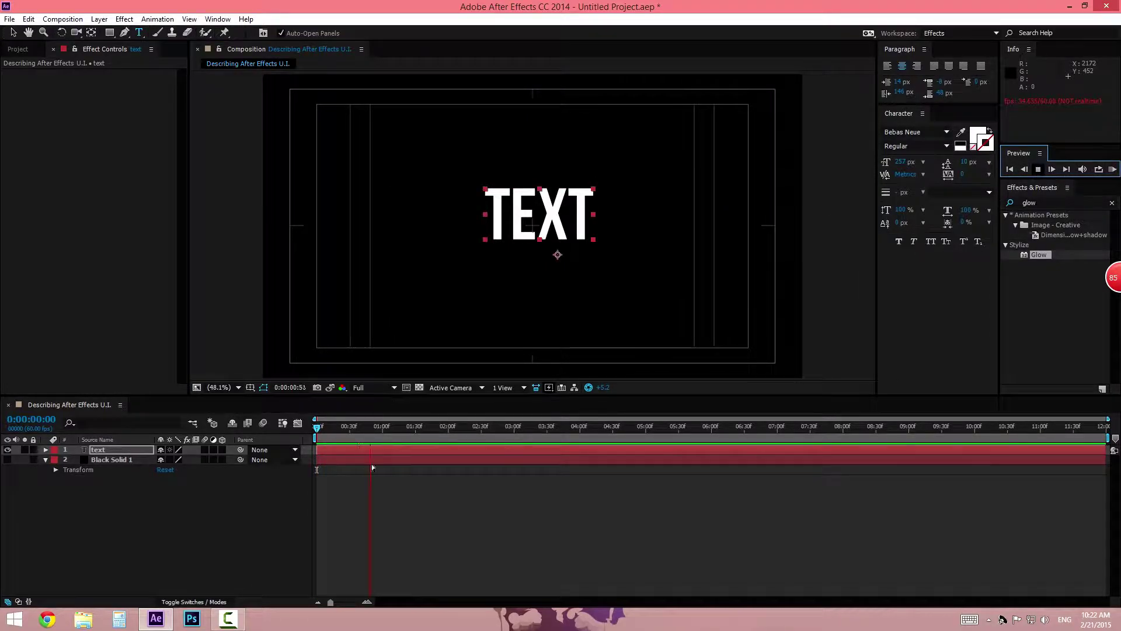
left_click(1037, 172)
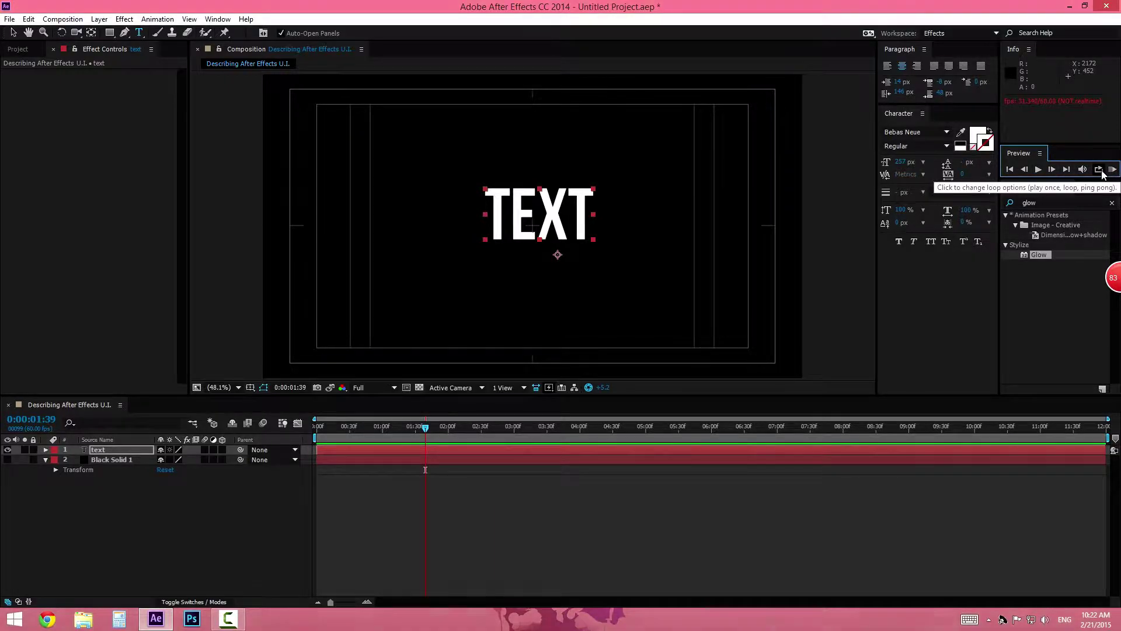
left_click(1039, 170)
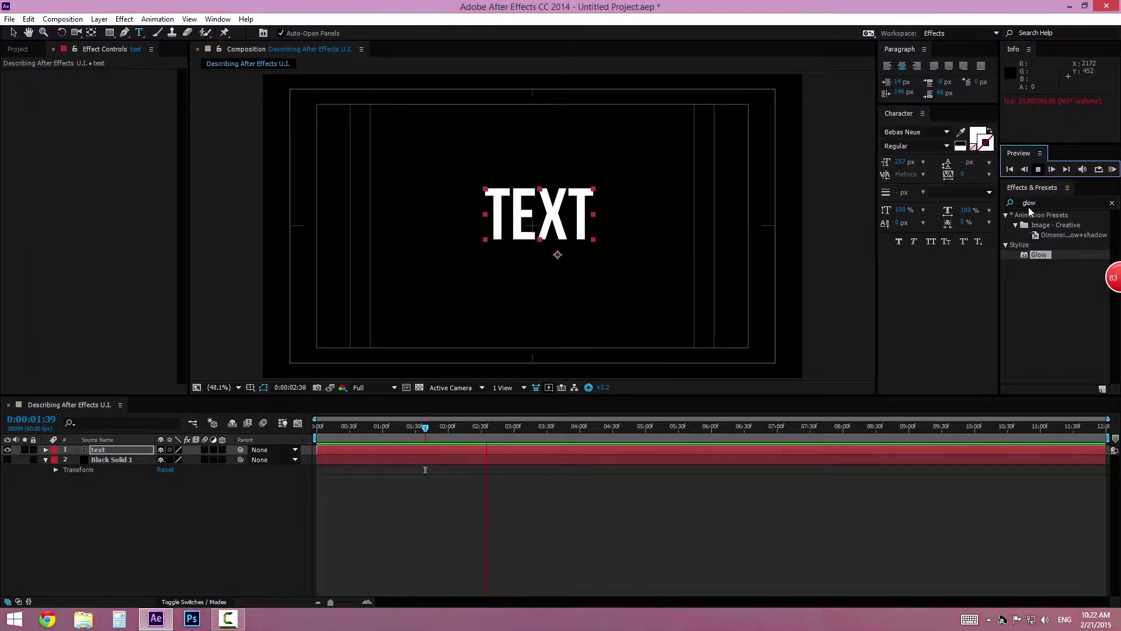
Step: Stop the preview and return the current time to 0:00:00:00
key("space")
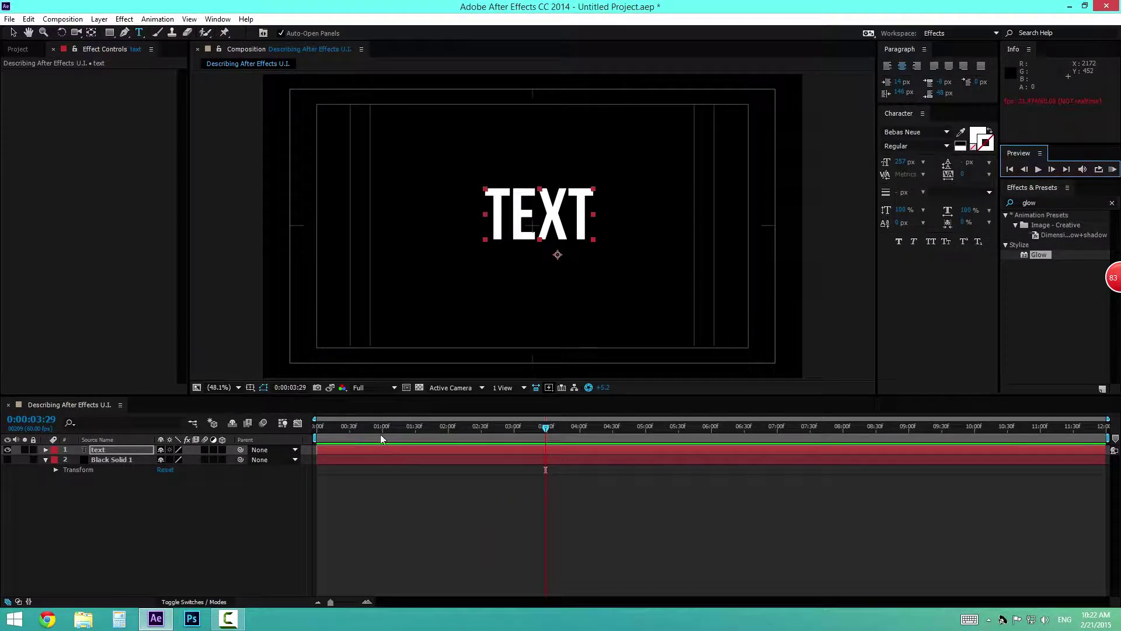
left_click_drag(298, 434, 297, 434)
Step: Clear the effects search and look through the full list of effect and preset categories
left_click(1050, 202)
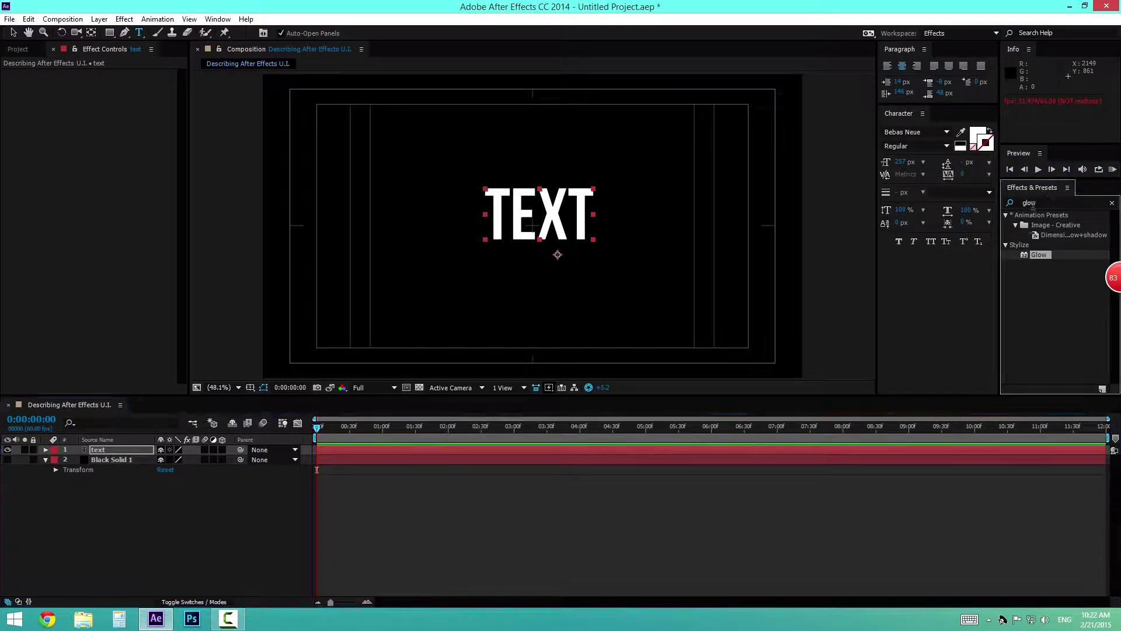
left_click(1111, 204)
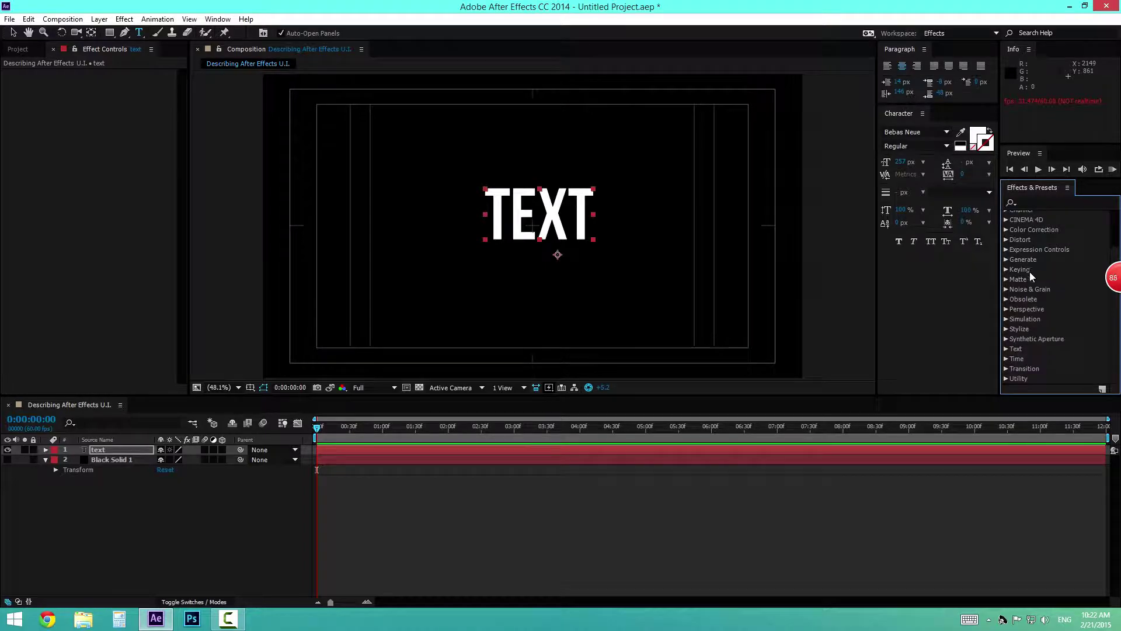
left_click(1007, 216)
left_click(1006, 215)
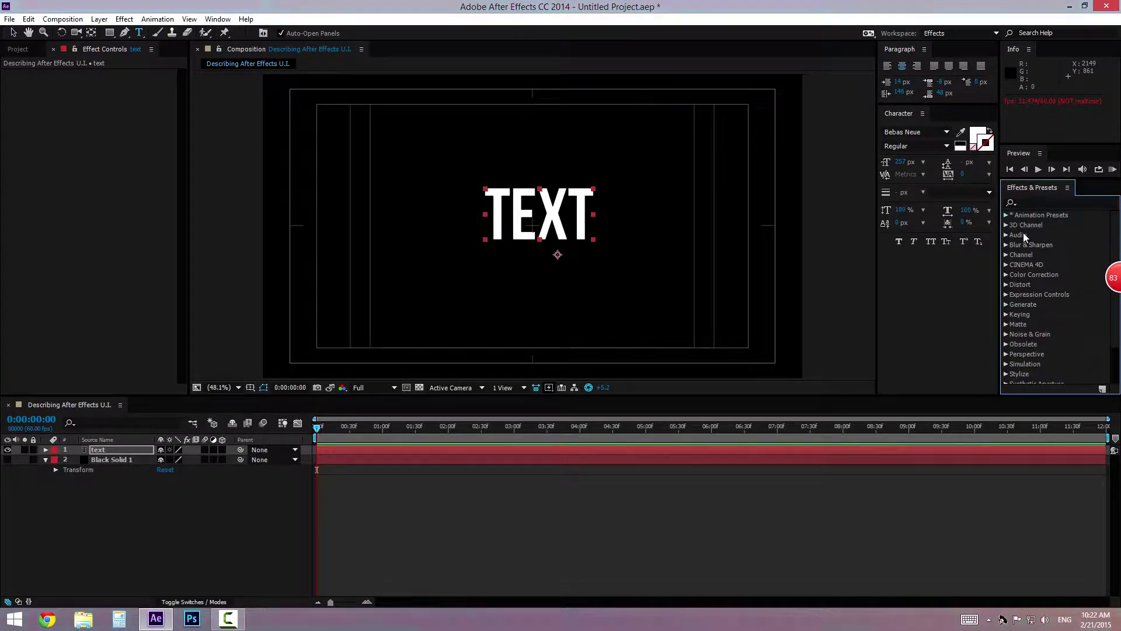
scroll(1020, 333, "down", 1)
scroll(1019, 356, "down", 1)
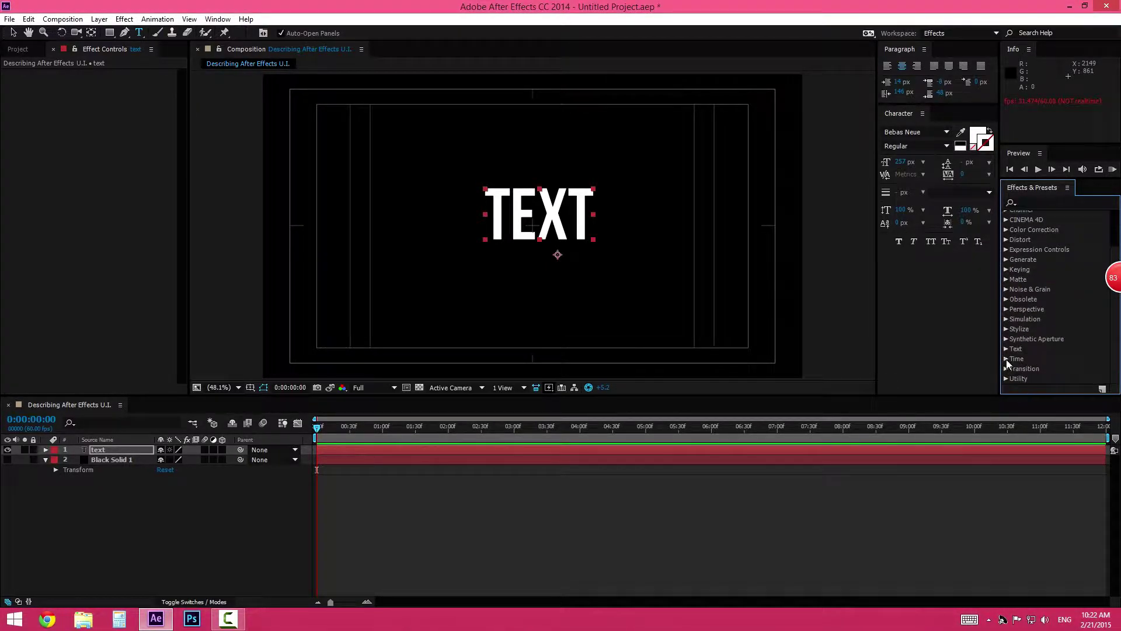
Step: Examine the effects in the Stylize category, collapse it, and look over the remaining effect categories
left_click(1006, 329)
scroll(1046, 310, "down", 3)
scroll(1034, 275, "up", 3)
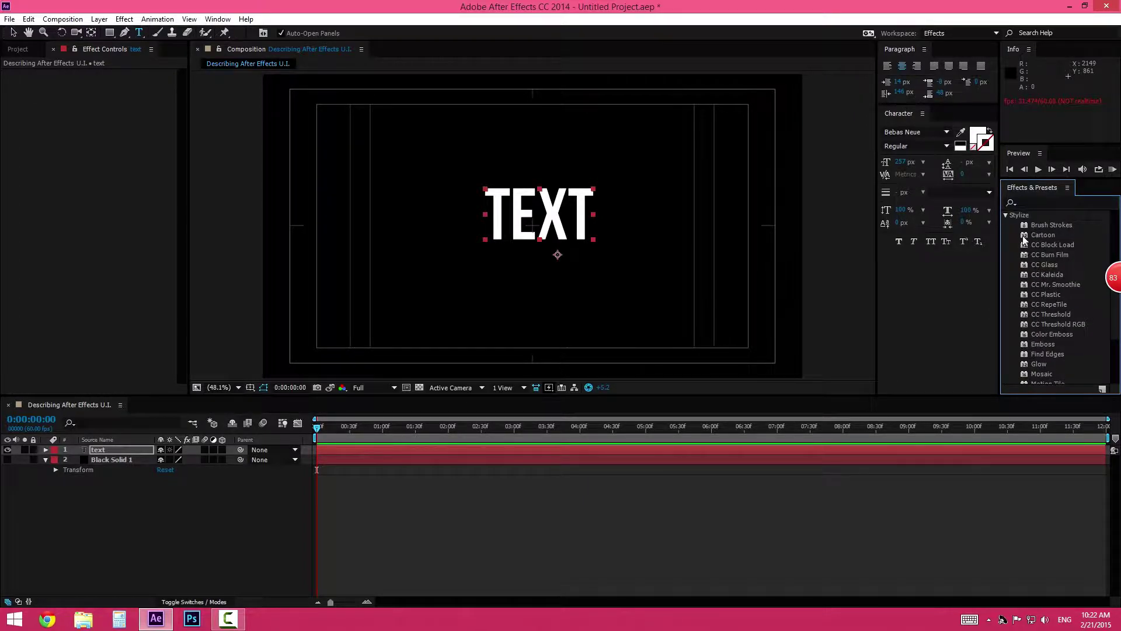
left_click(1007, 215)
scroll(1028, 292, "up", 5)
left_click(1007, 235)
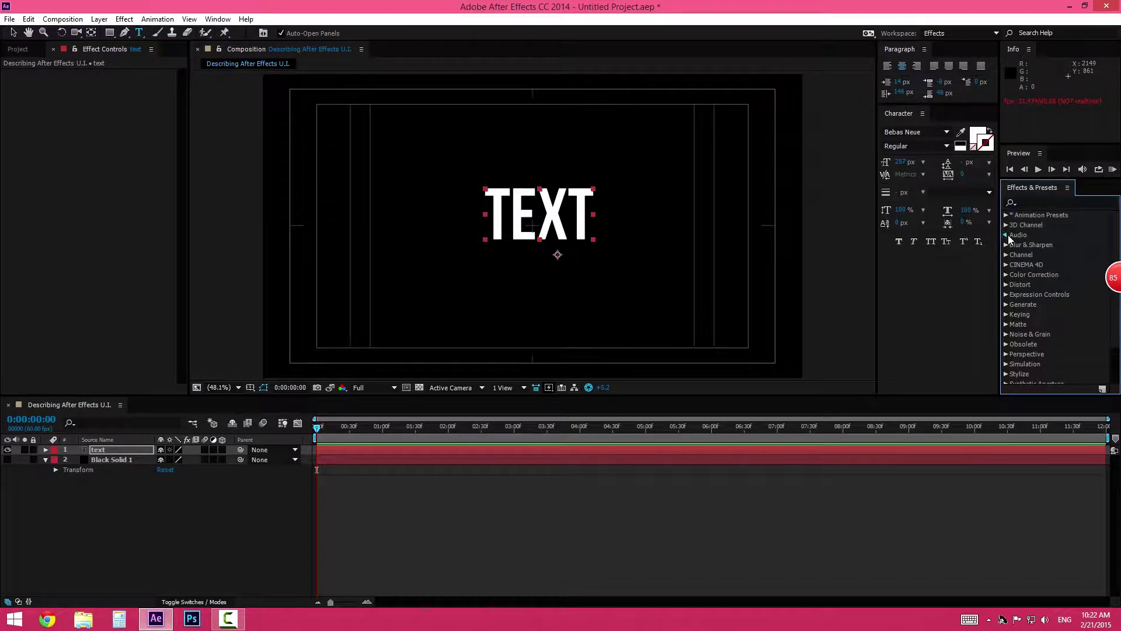
scroll(1020, 275, "down", 5)
scroll(1043, 287, "up", 3)
Step: Review the effect categories offered by the application's main effect list and activate the Selection tool
left_click(124, 19)
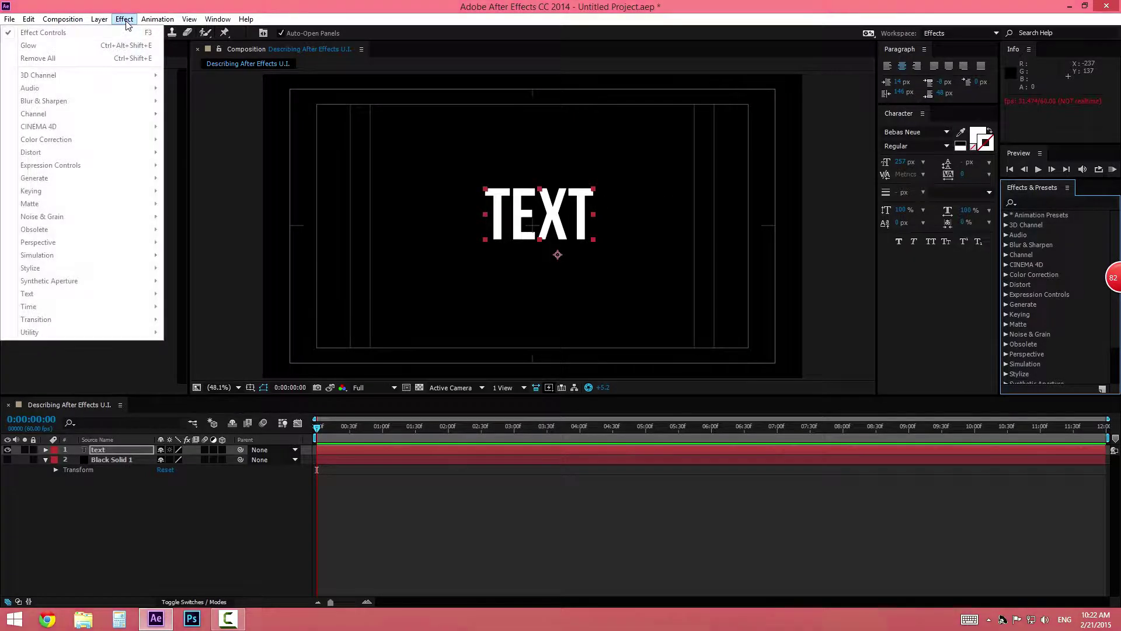
left_click(503, 319)
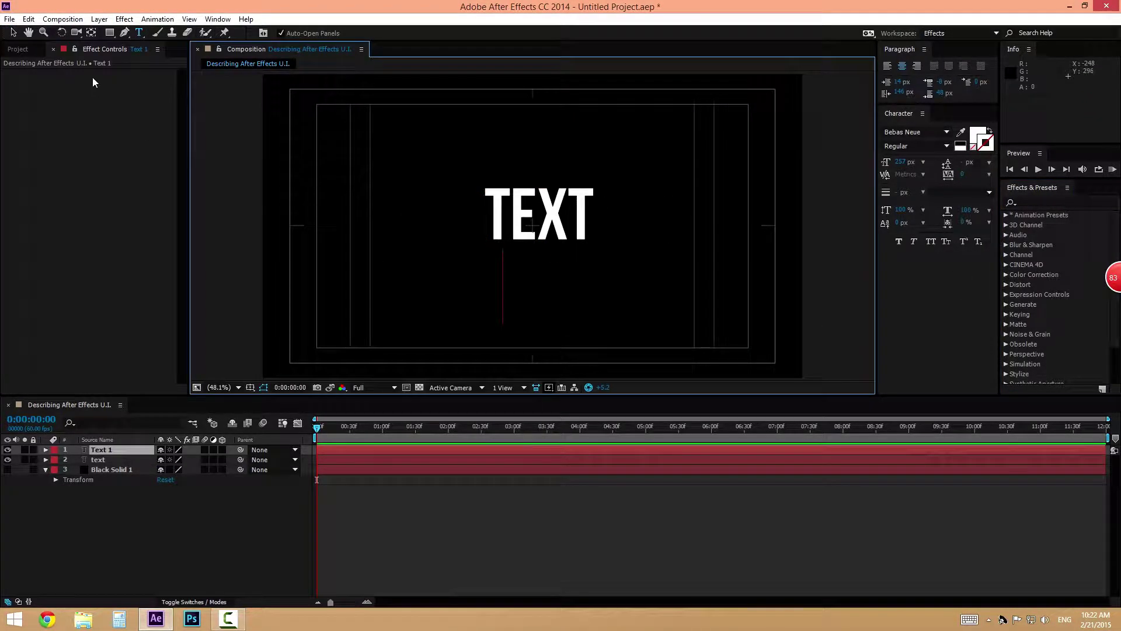
left_click(13, 32)
left_click(124, 19)
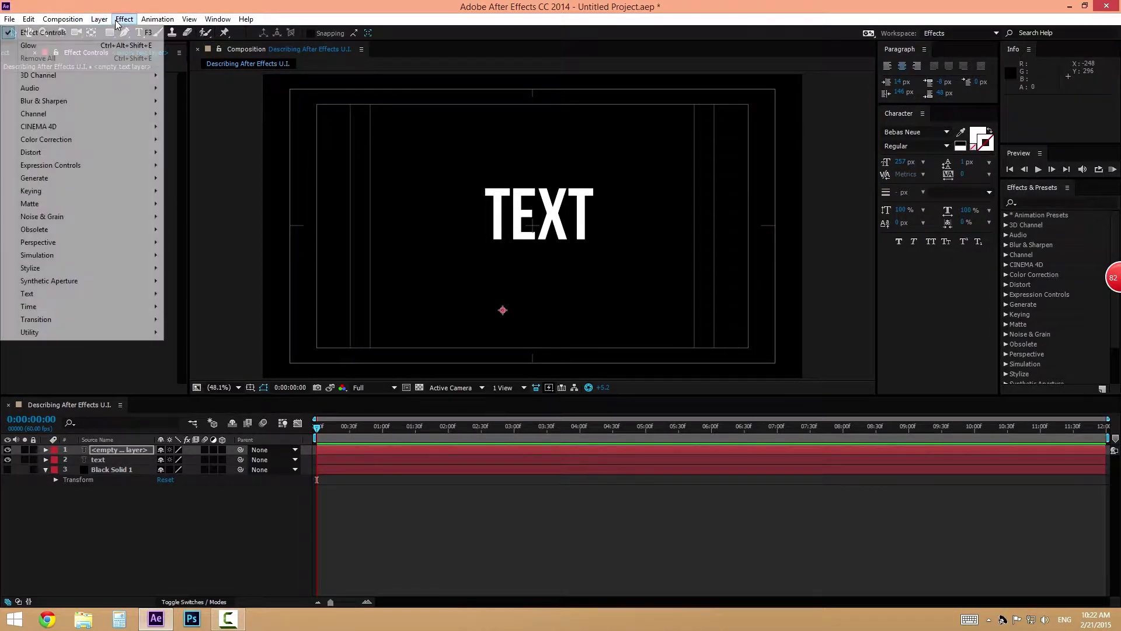
mouse_move(130, 270)
left_click(1021, 231)
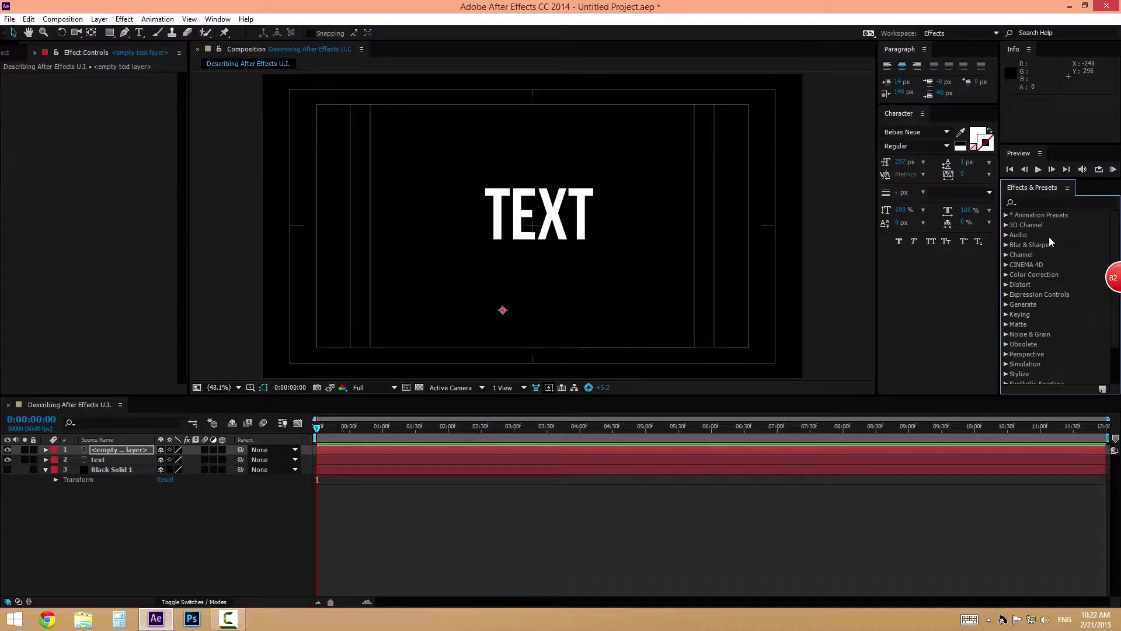
Step: Look through the individual Stylize effects in Effects & Presets and collapse the category
scroll(1043, 321, "down", 1)
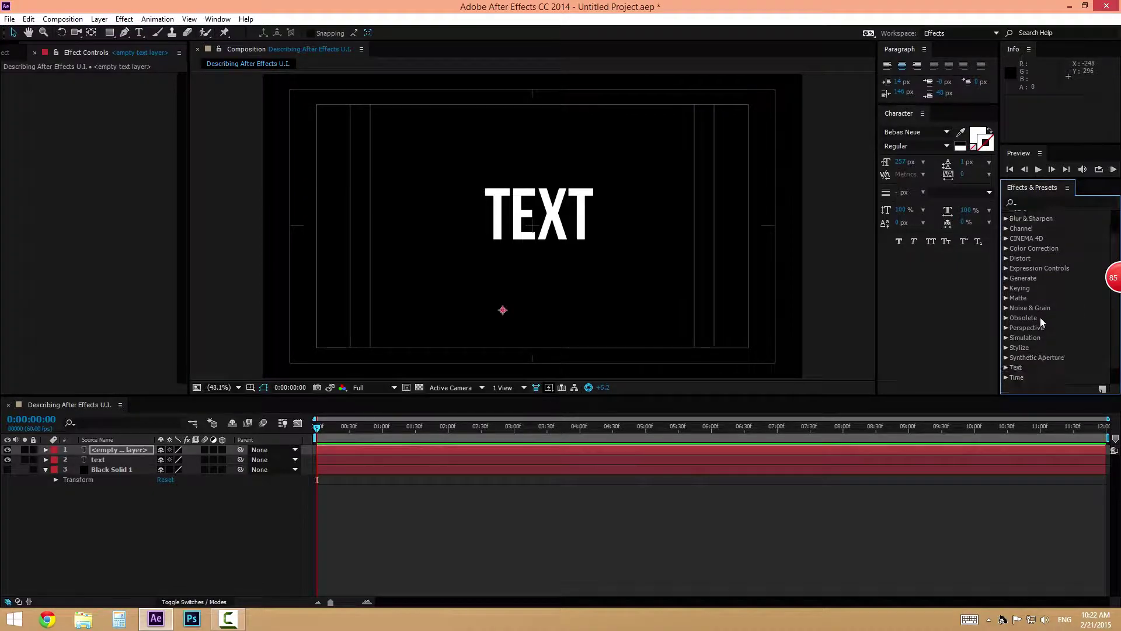
left_click(1007, 347)
scroll(1054, 327, "down", 3)
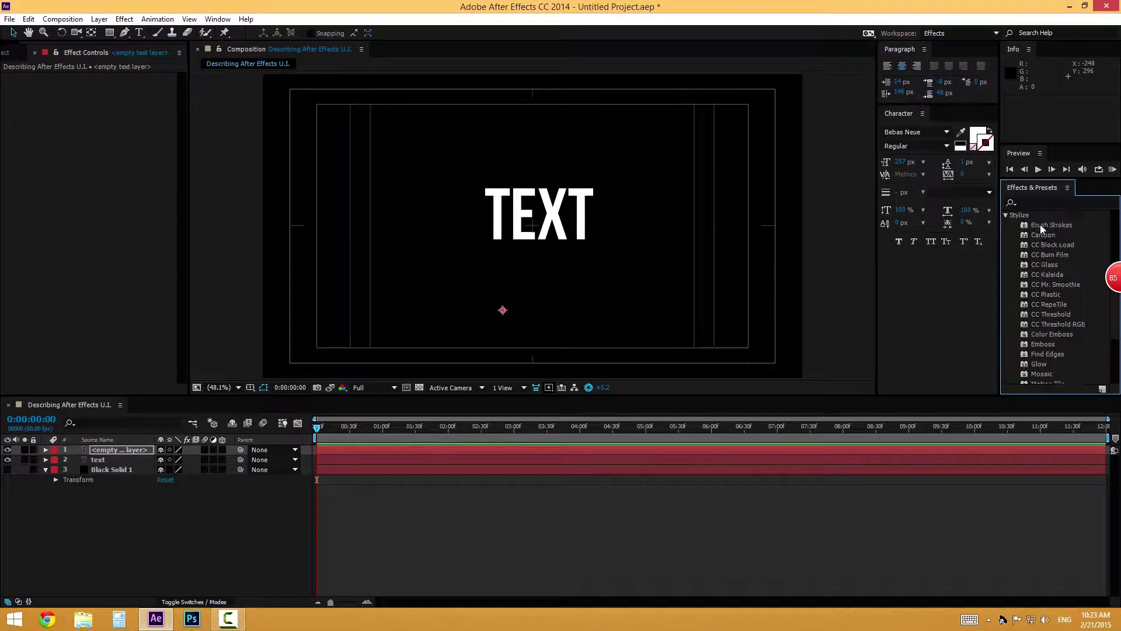
left_click(1006, 240)
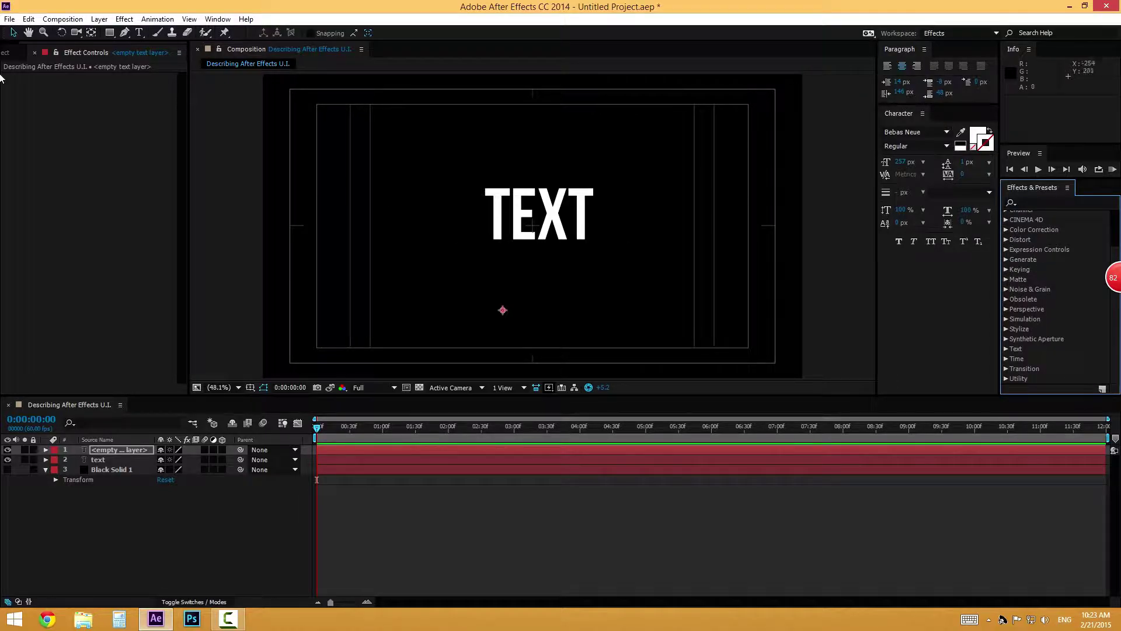
Step: Apply the Stylize Glow effect directly onto the TEXT object in the composition and undo it
left_click(1007, 329)
left_click_drag(1041, 364, 528, 212)
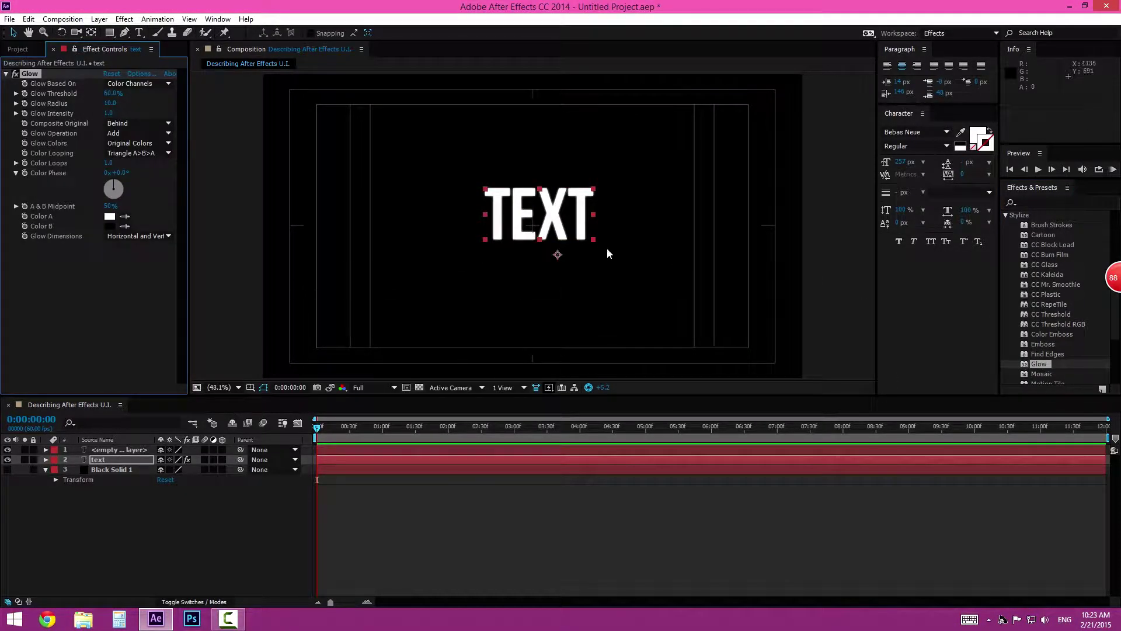
key("ctrl+z")
Step: Delete the empty text layer from the timeline and select the remaining text layer
left_click(113, 460)
left_click(121, 450)
key("Delete")
left_click(115, 449)
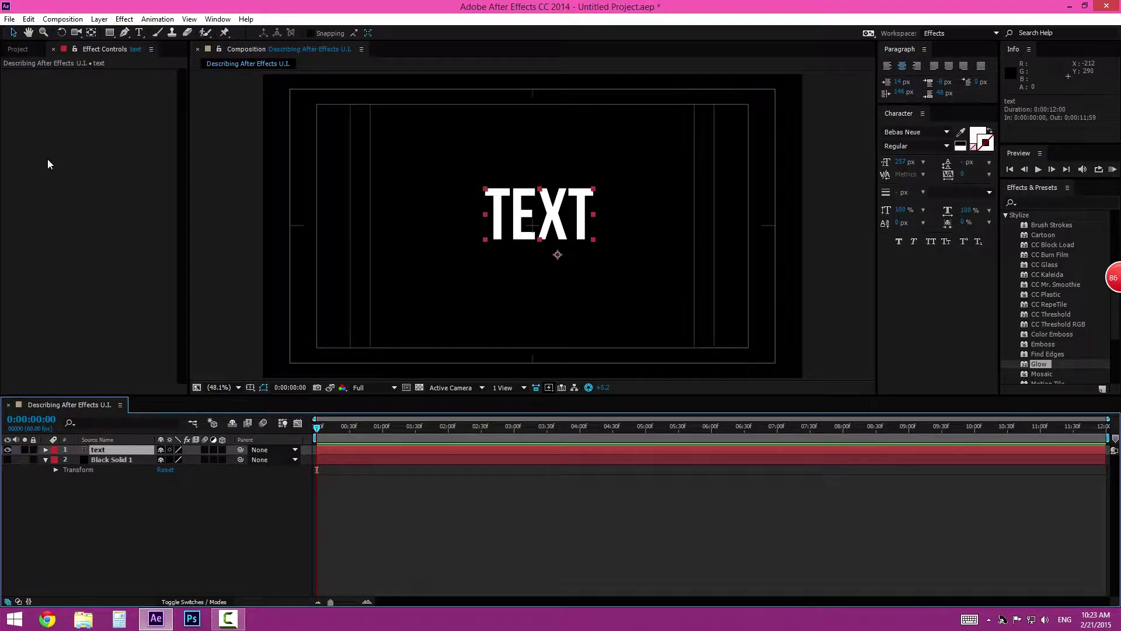
Step: Try the Stylize Glow effect on the text layer with an increased Glow Radius, and undo both changes
left_click(123, 19)
mouse_move(95, 269)
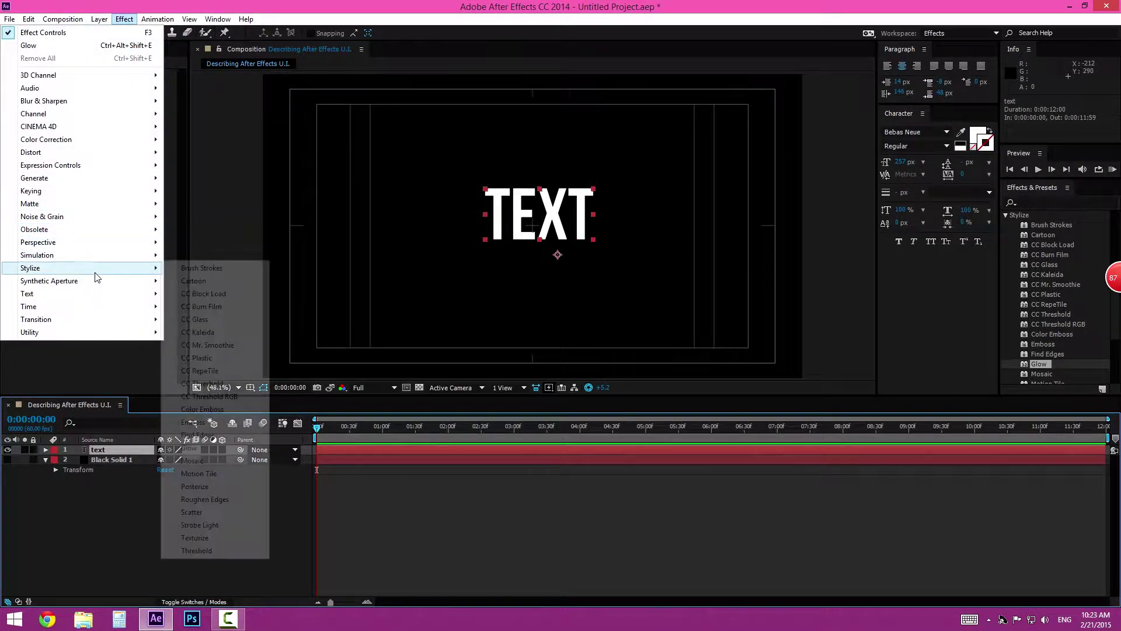
left_click(202, 448)
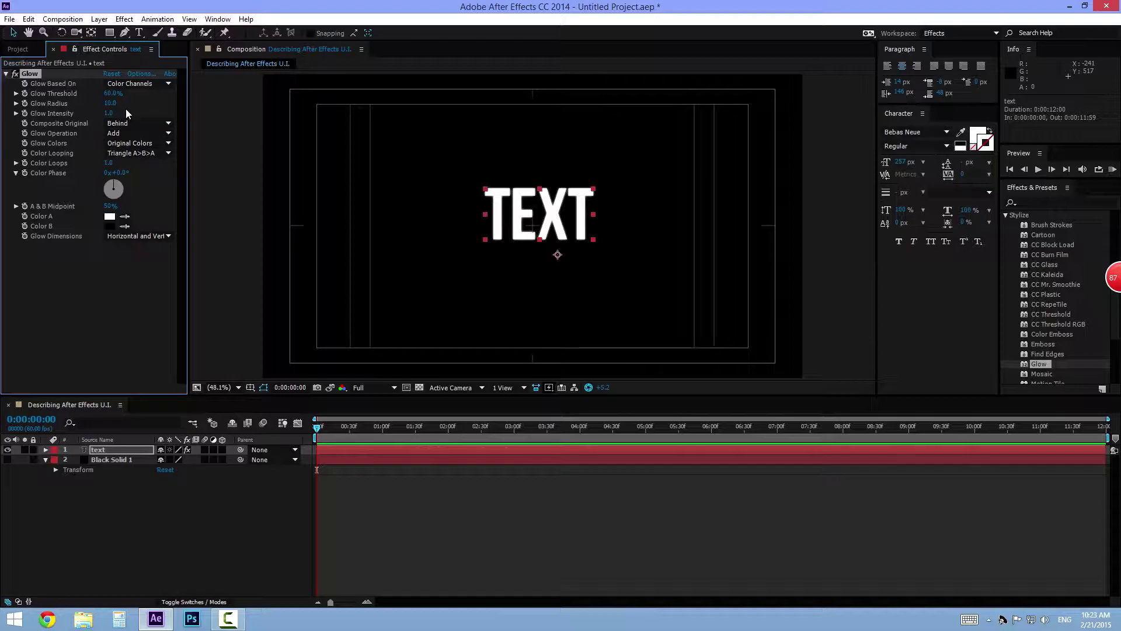
left_click_drag(113, 106, 286, 212)
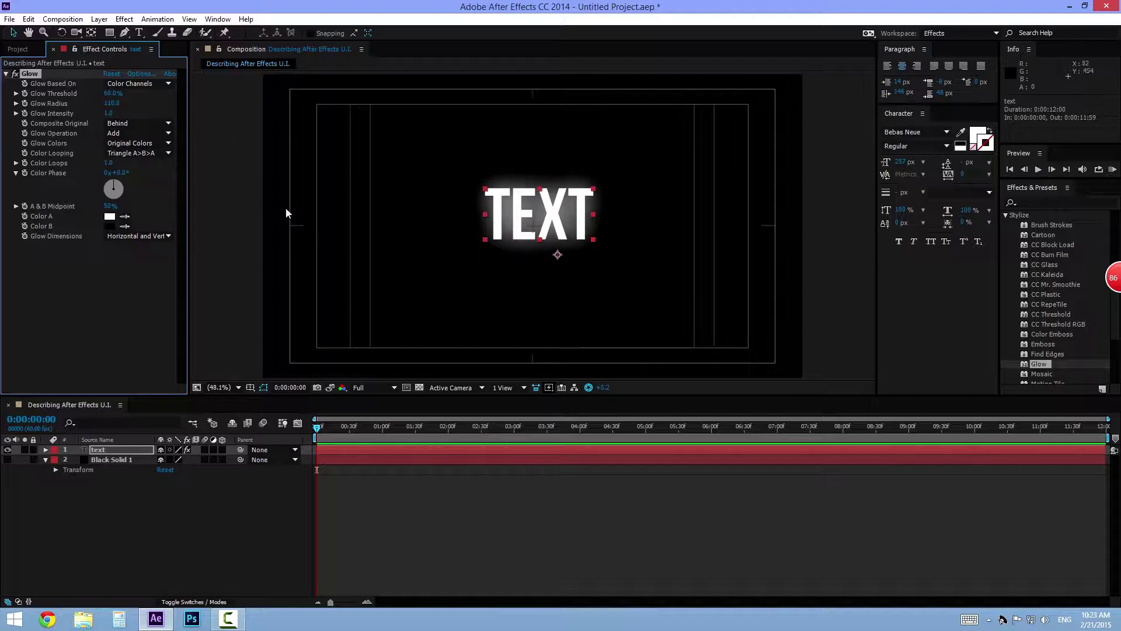
key("ctrl+z")
key("ctrl+z")
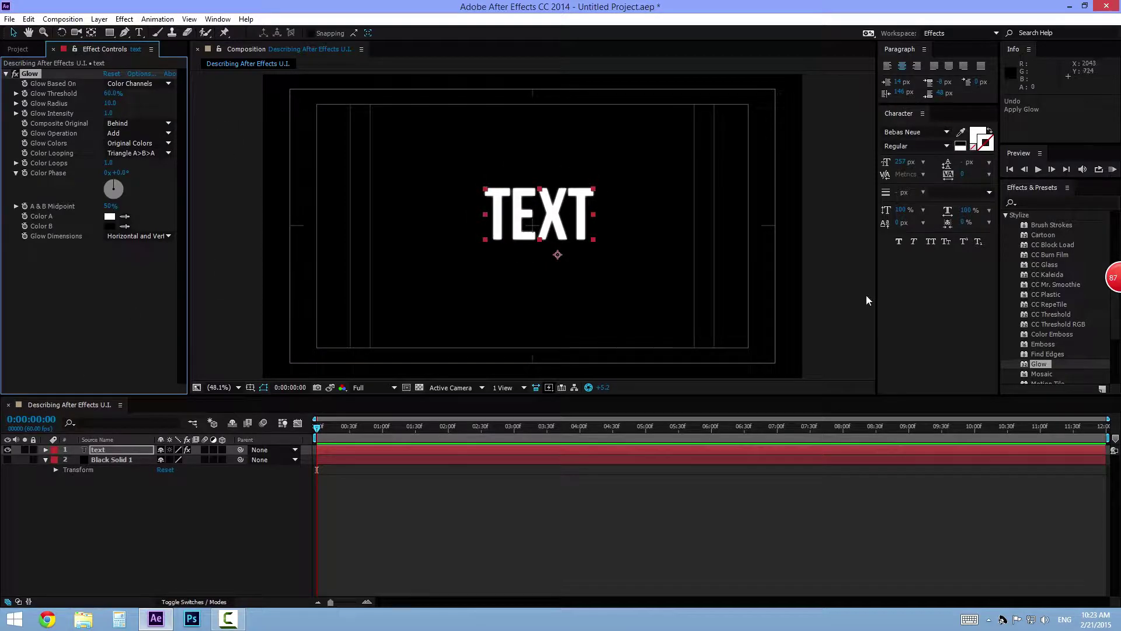
Step: Collapse the Stylize effects category and deselect the text layer
left_click(1006, 215)
left_click(1028, 542)
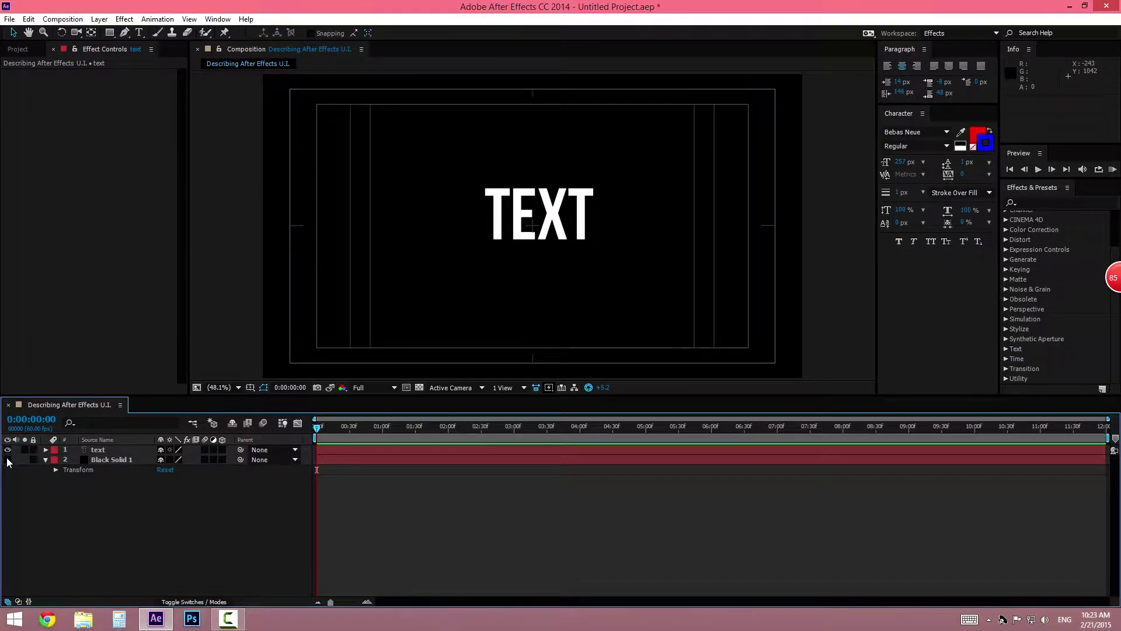
Step: View the text layer's parent options, and select the Black Solid 1 layer and the text layer in turn
left_click(268, 450)
left_click(222, 514)
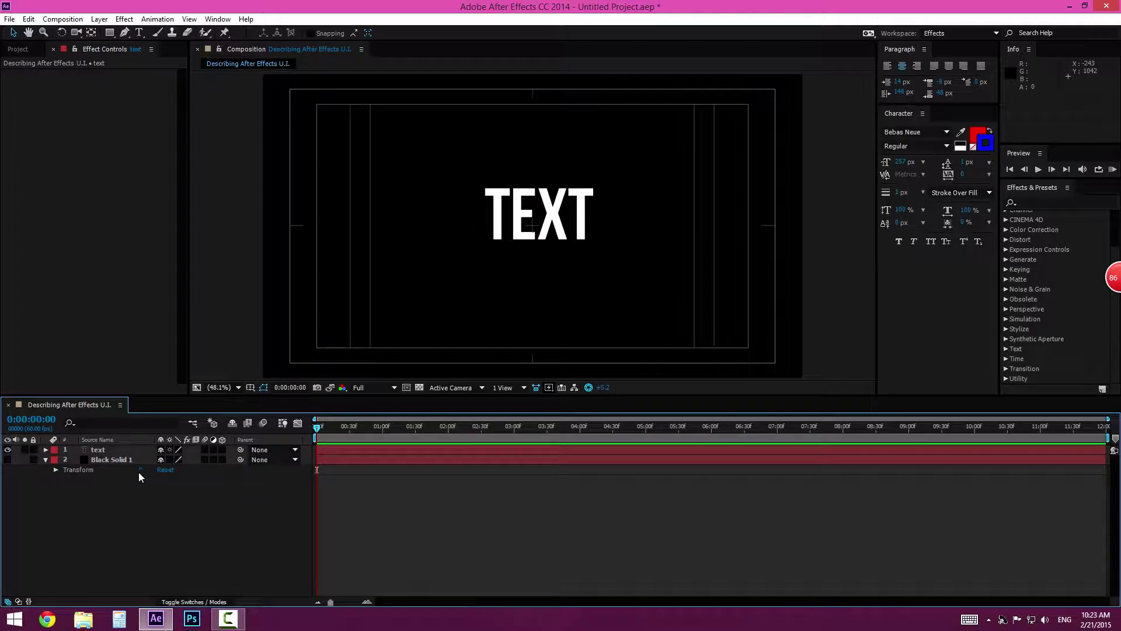
left_click(94, 461)
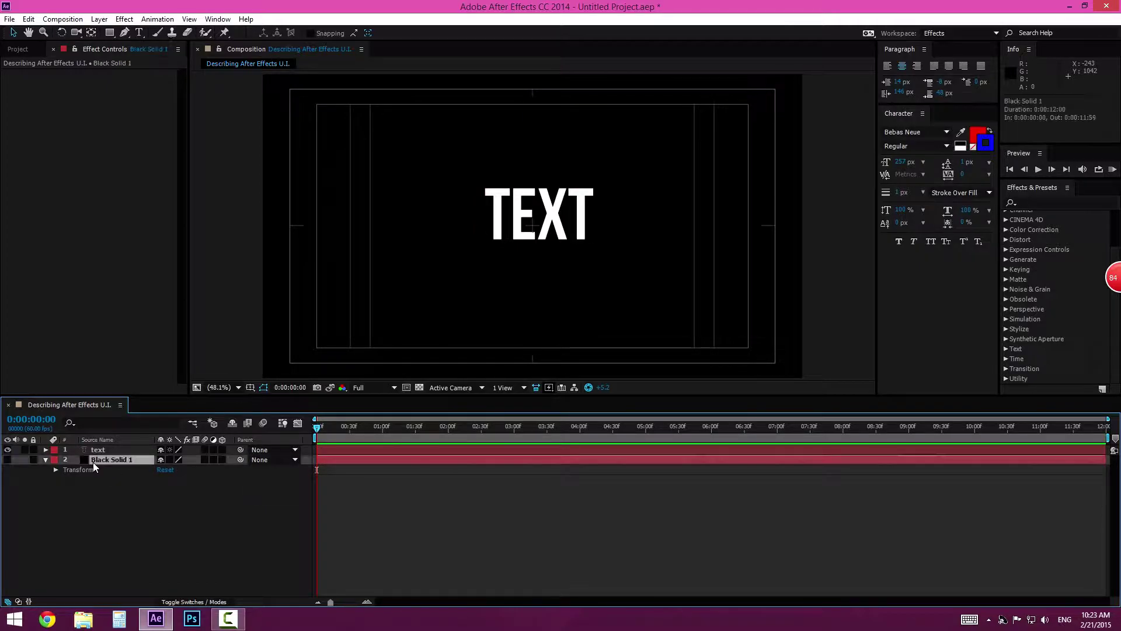
left_click(125, 451)
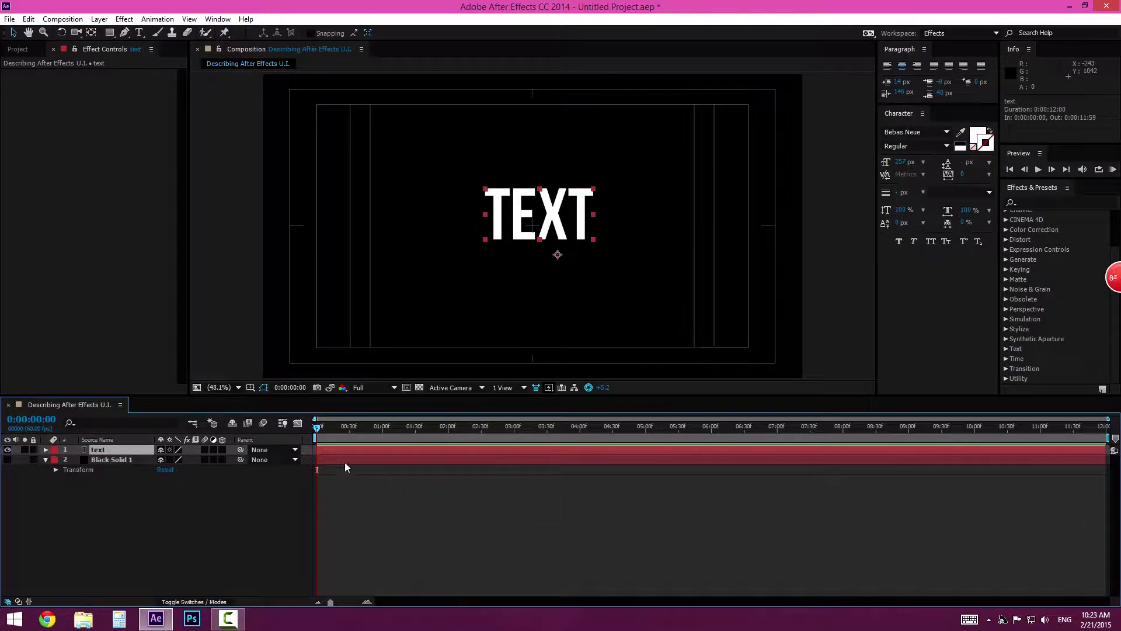
Step: Zoom the timeline in to individual frames, scrub through time, and zoom back out to the full 12 seconds
left_click_drag(331, 602, 362, 612)
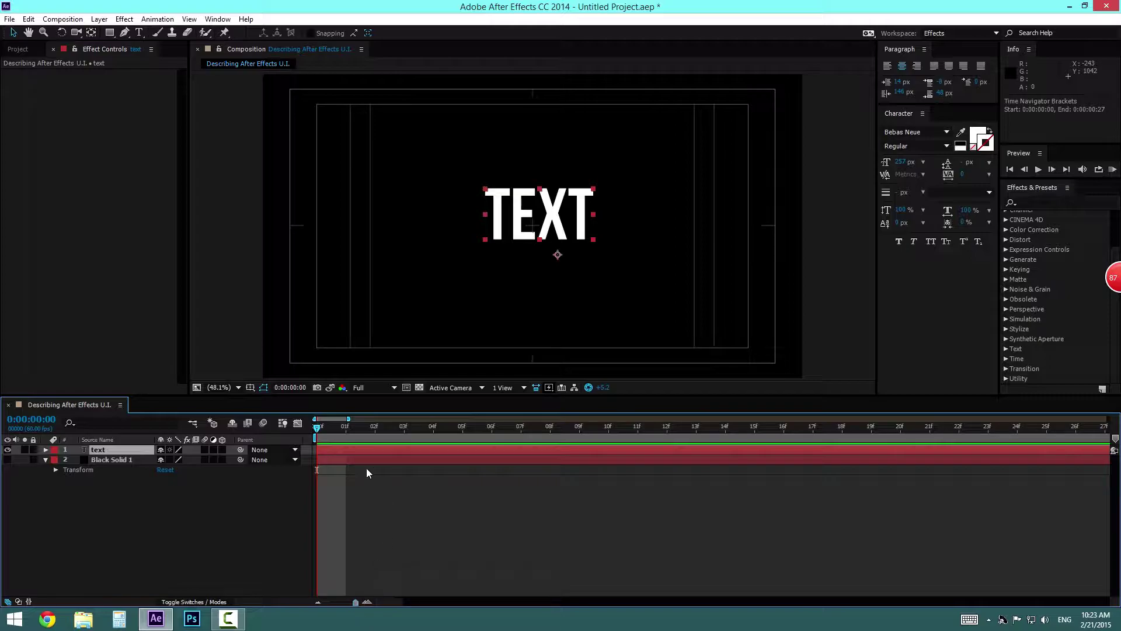
left_click(344, 437)
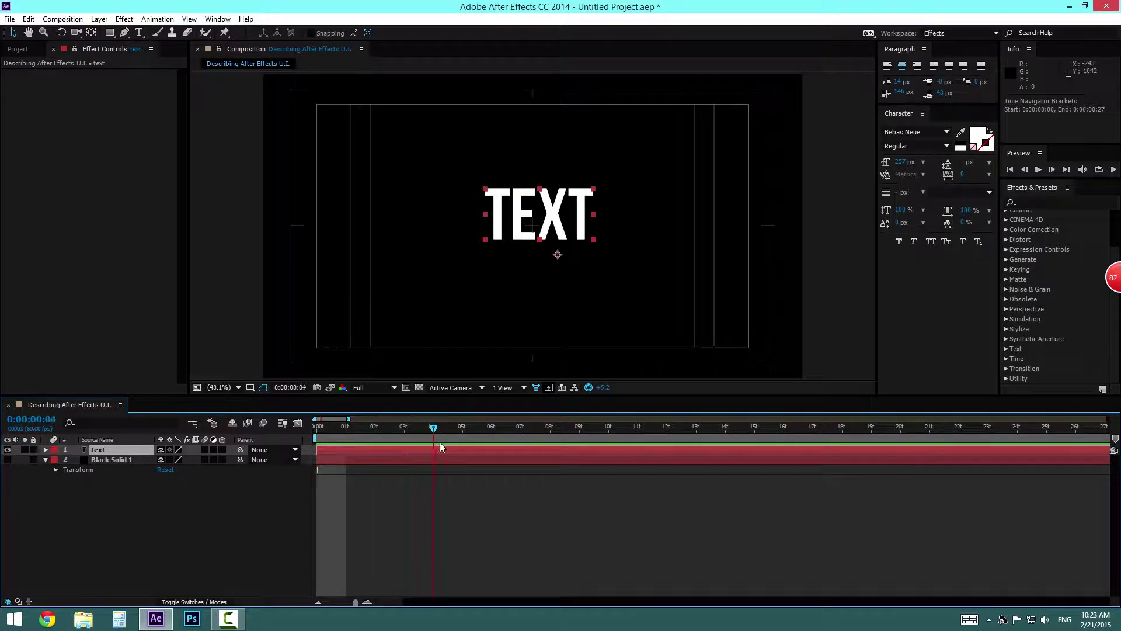
left_click(334, 602)
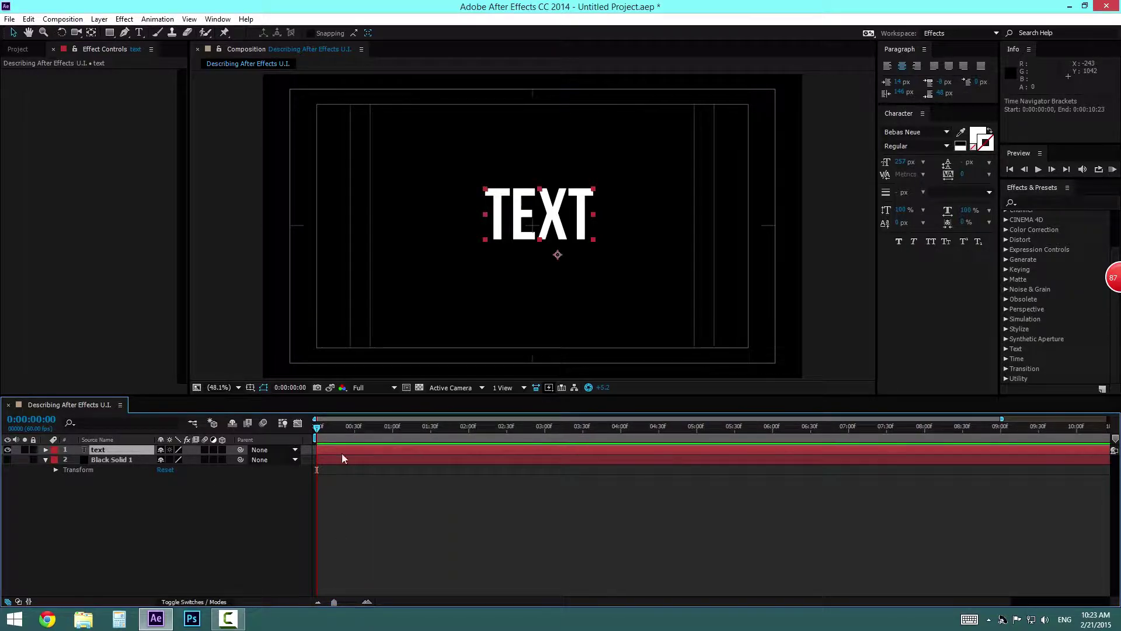
left_click_drag(432, 427, 665, 442)
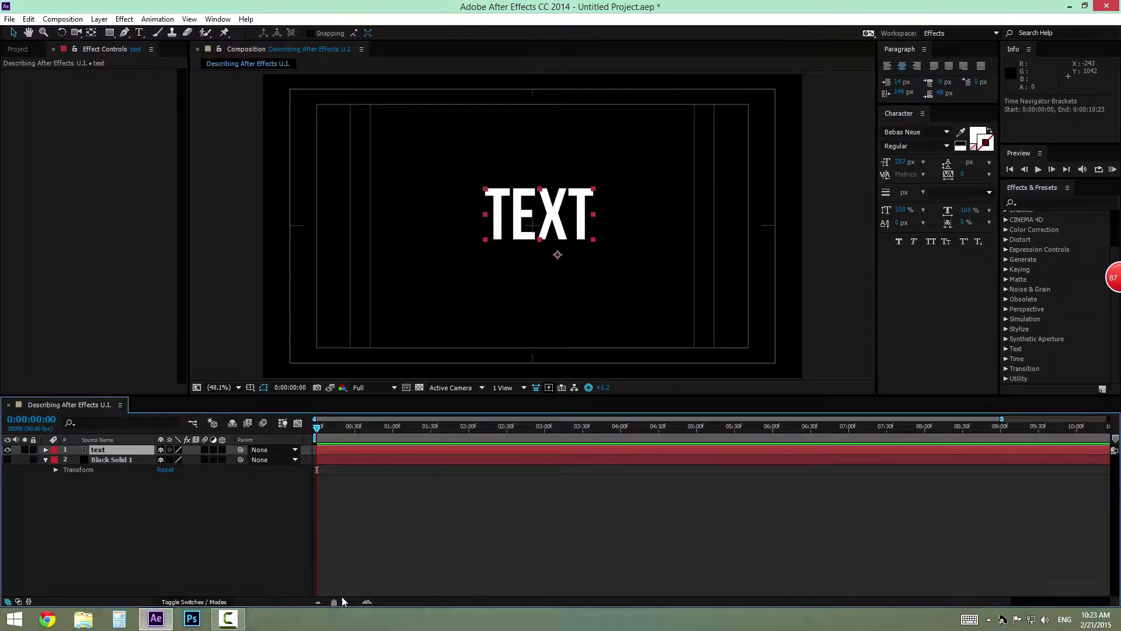
left_click(318, 604)
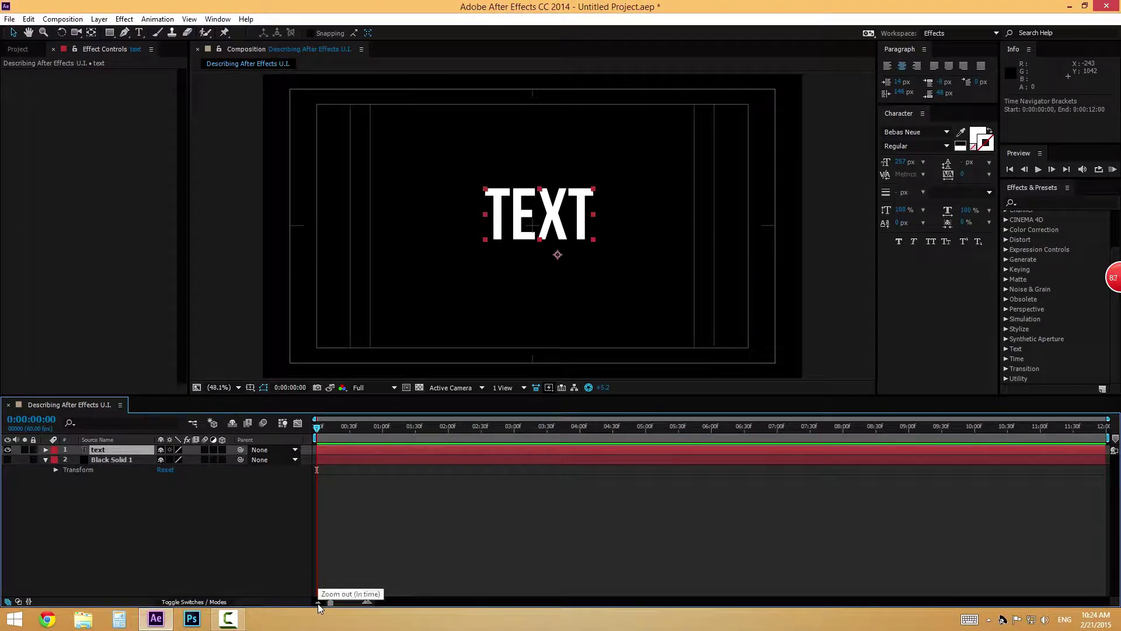
left_click(365, 603)
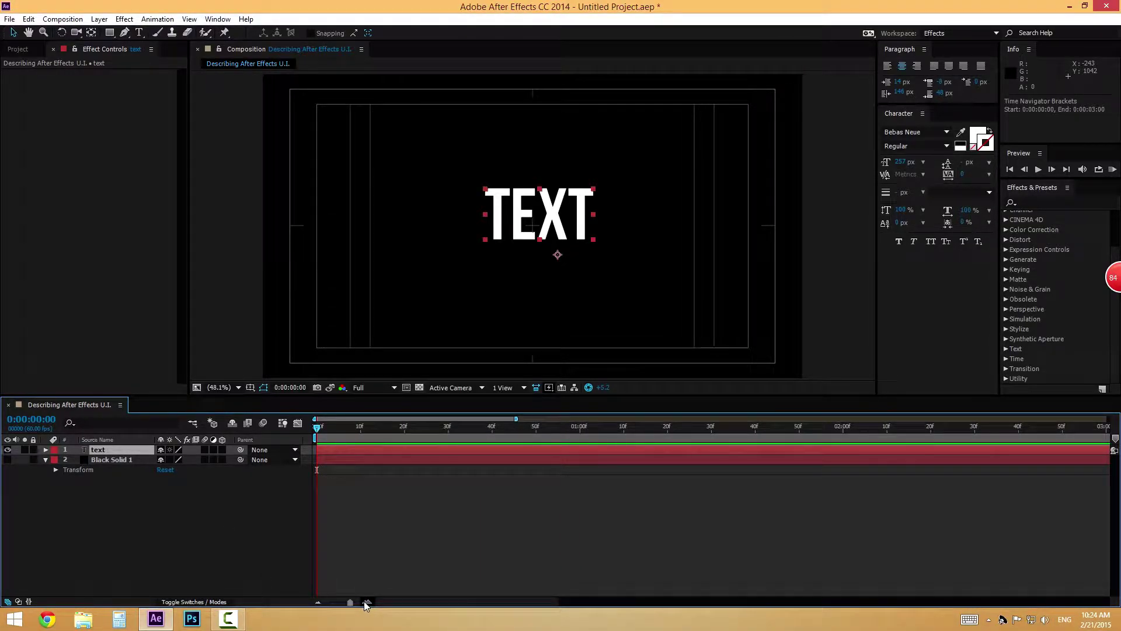
left_click(317, 603)
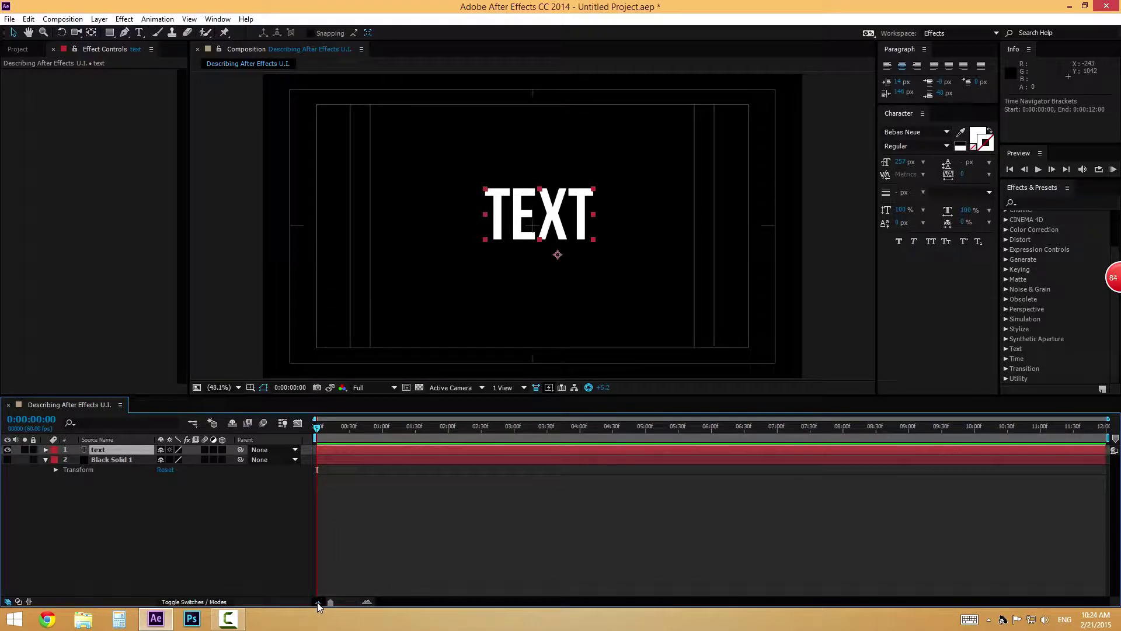
Step: Show the Graph Editor in the timeline and switch back to the layer bars
left_click(298, 423)
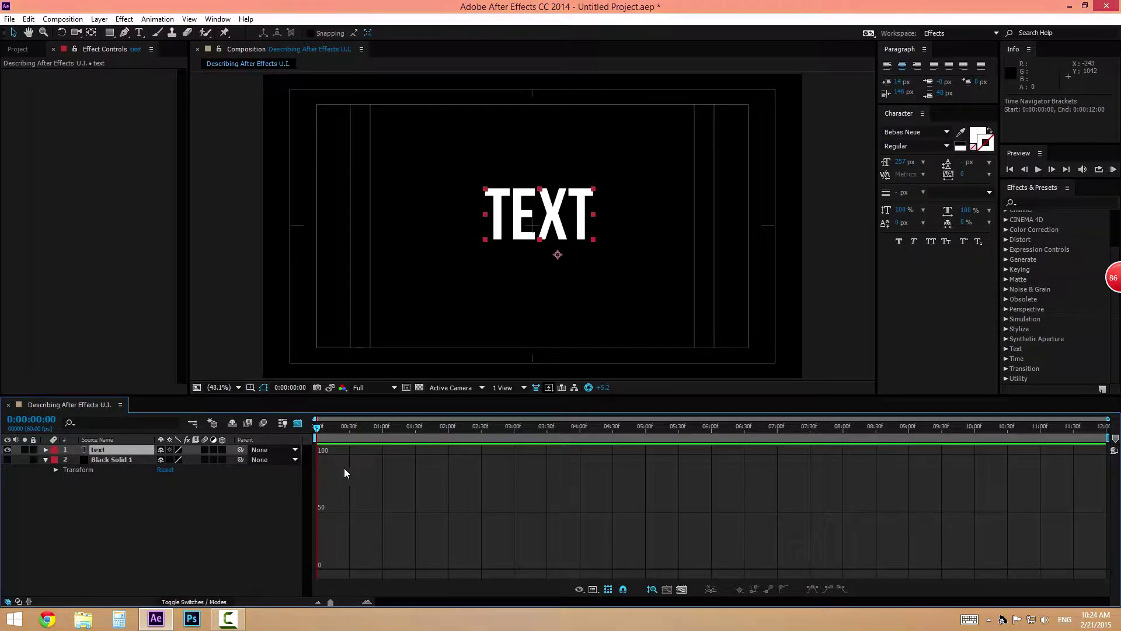
left_click(297, 423)
Step: Expand the text layer's Transform properties in the timeline
left_click(141, 451)
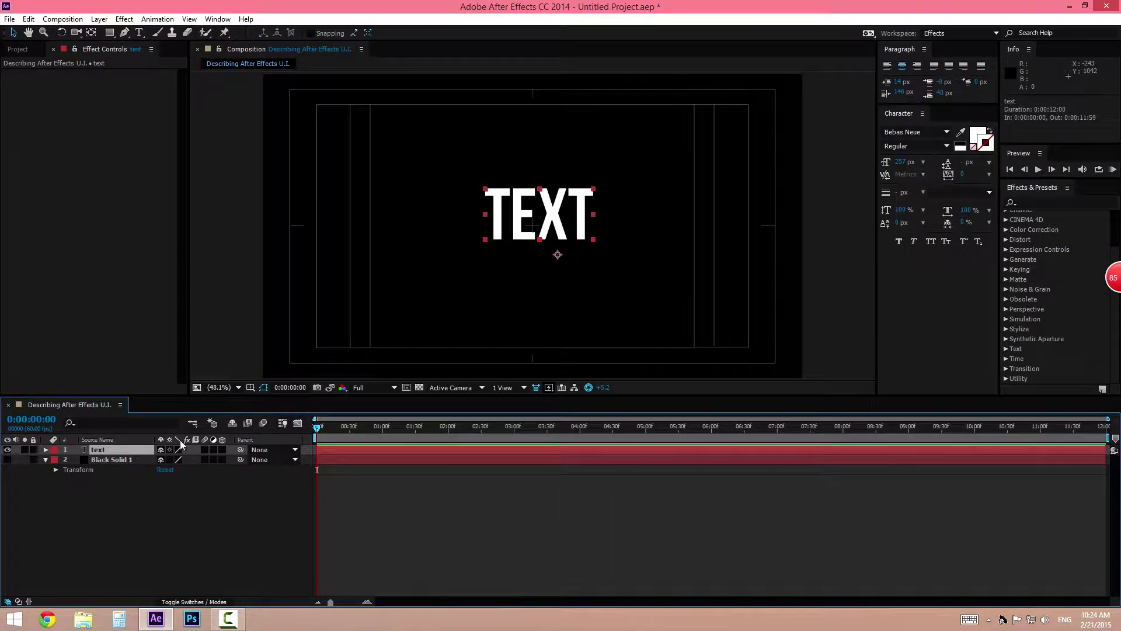
left_click(45, 449)
left_click(56, 469)
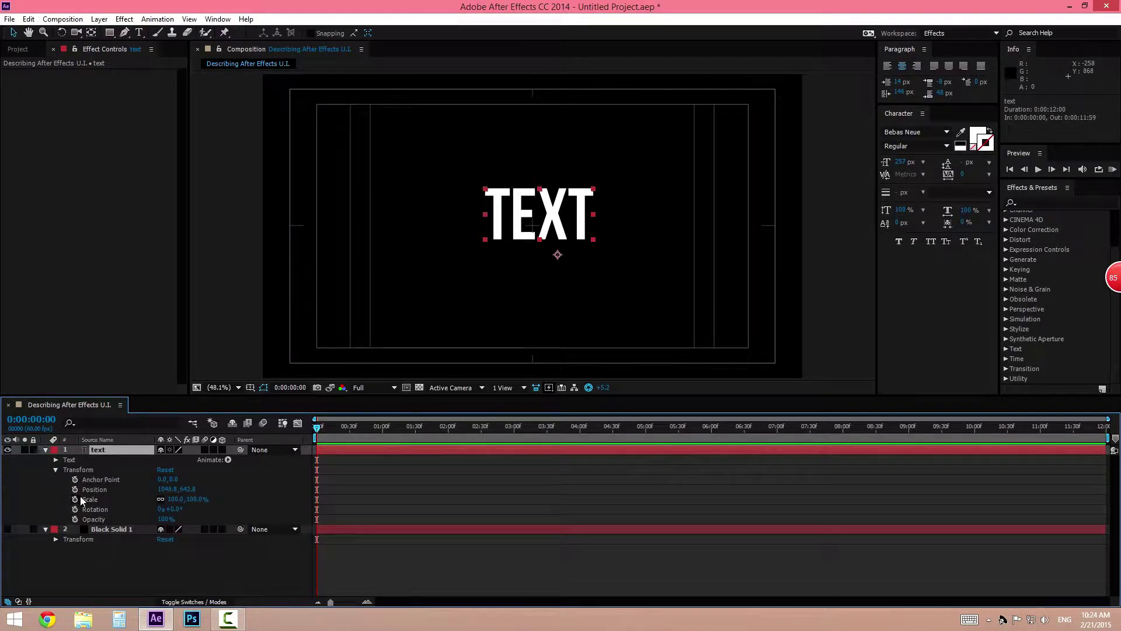
Step: Animate the text moving rightward with two Position keyframes starting at 0:00:00:00, and select the keyframes
left_click(75, 488)
key("space")
left_click_drag(185, 493, 428, 553)
left_click_drag(330, 445, 304, 438)
left_click_drag(363, 490, 313, 481)
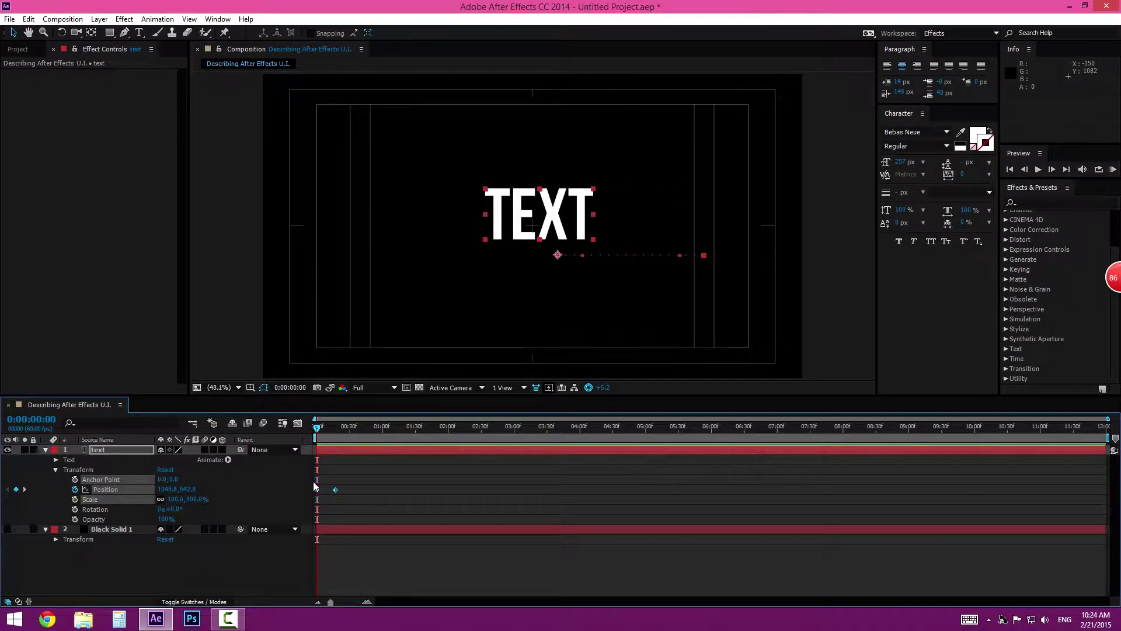
Step: Check the Graph Editor, return to the layer bars, and apply Easy Ease to the text layer's two Position keyframes
left_click(298, 424)
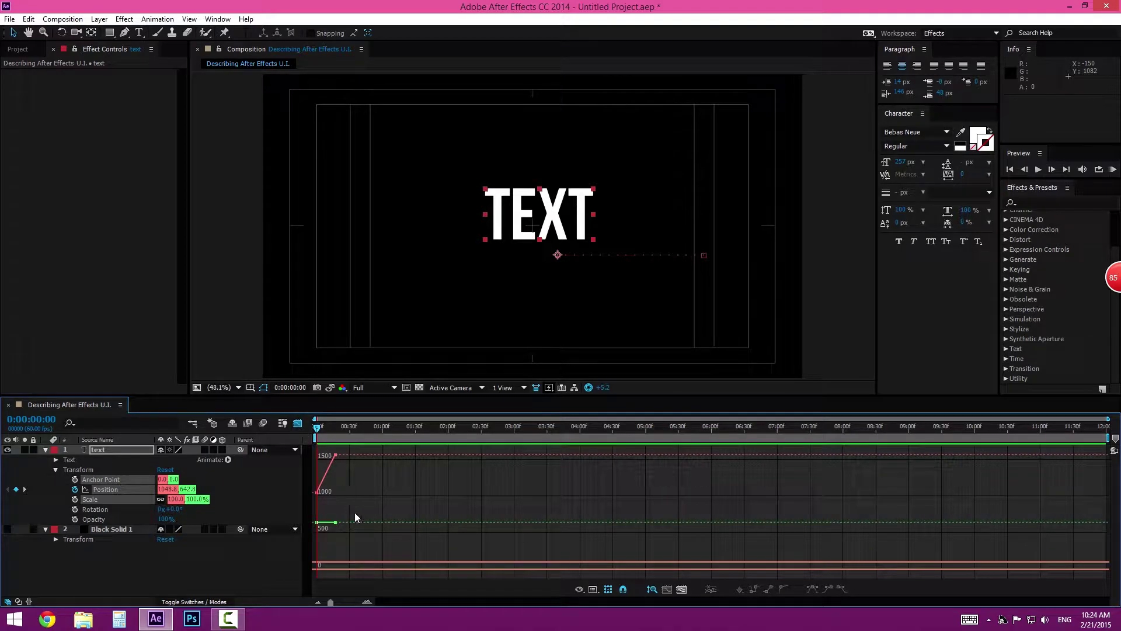
left_click(298, 424)
right_click(321, 491)
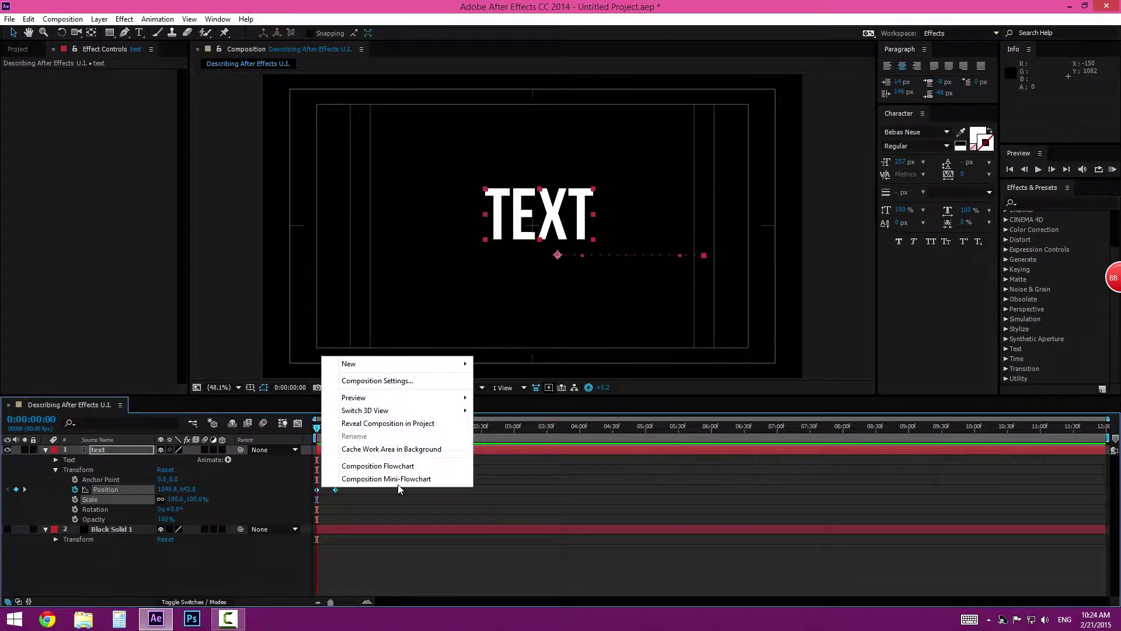
right_click(336, 490)
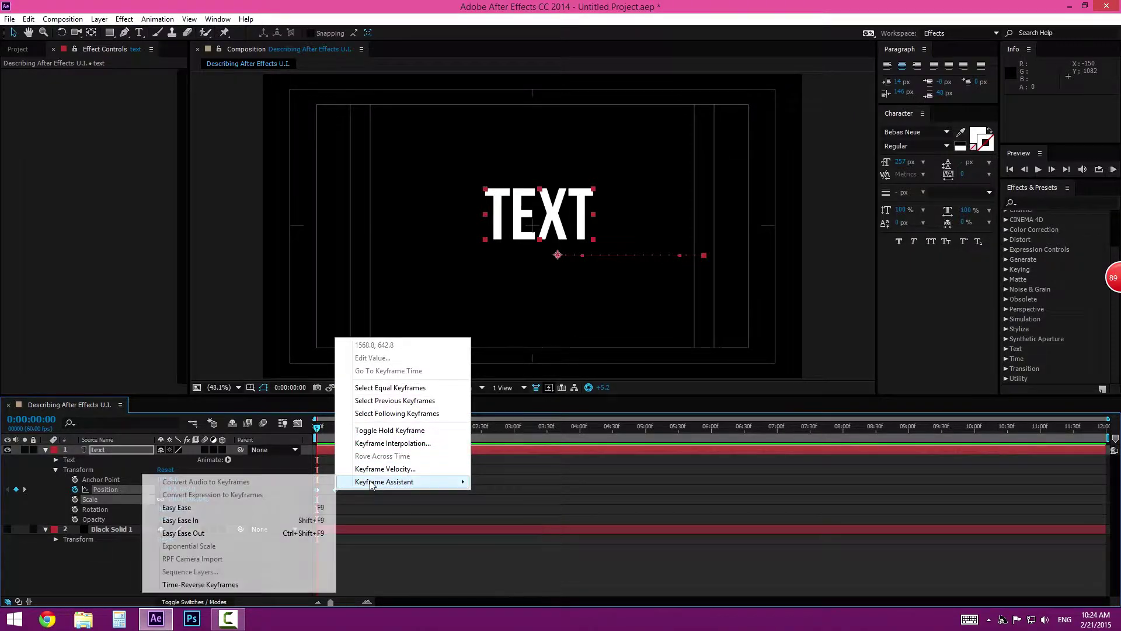
mouse_move(373, 481)
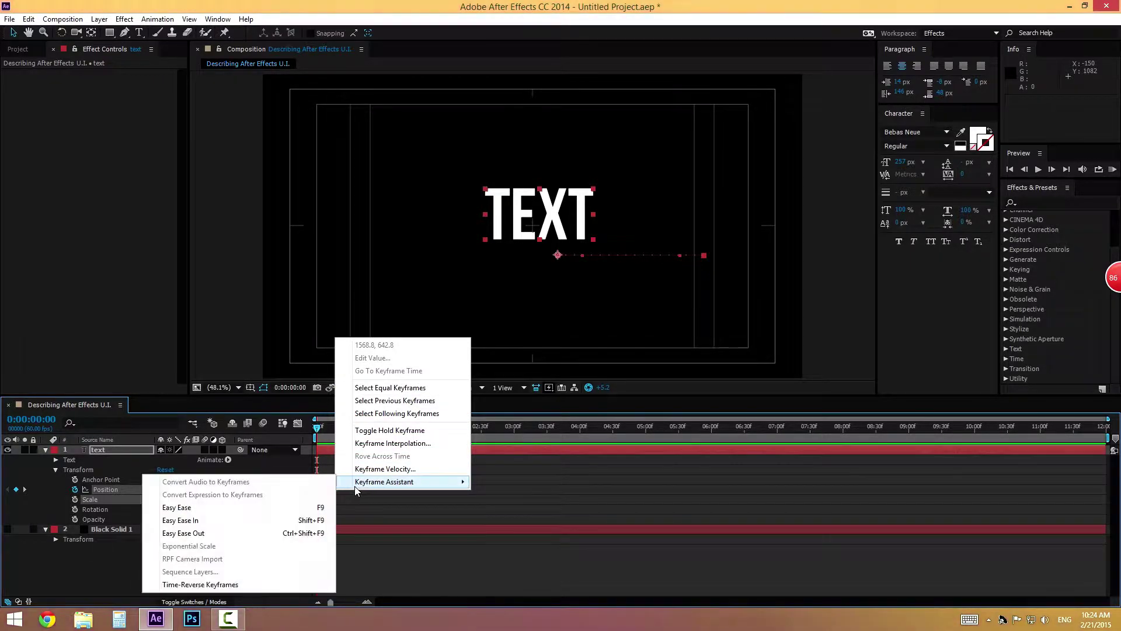
left_click(319, 508)
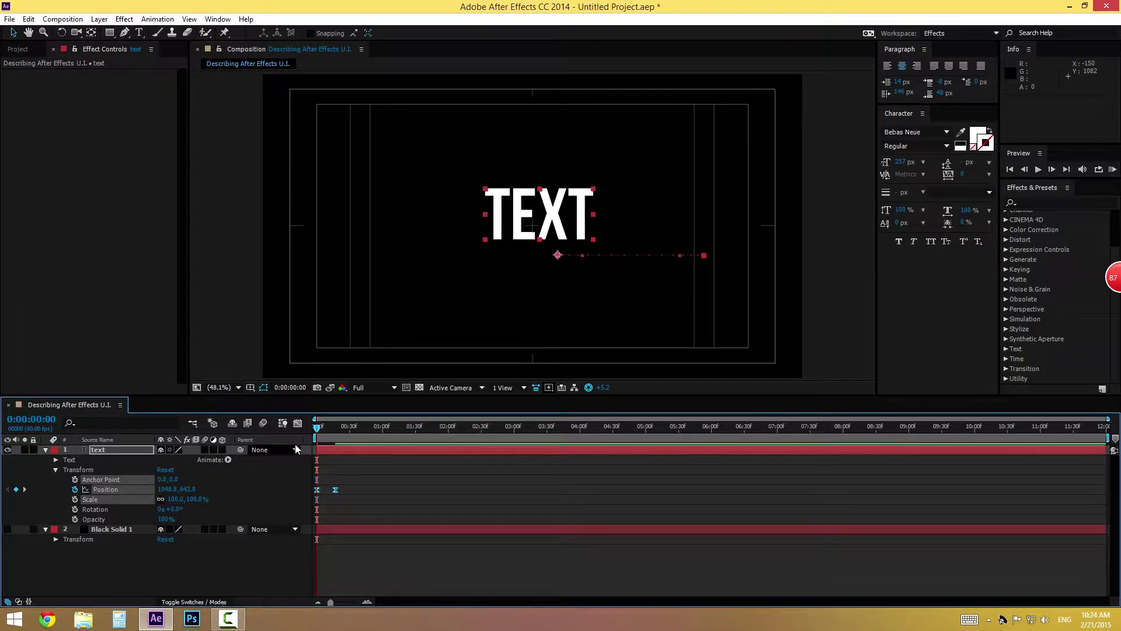
Step: Show the text layer's Position animation in the Graph Editor as an editable speed graph
left_click(298, 423)
left_click(323, 494)
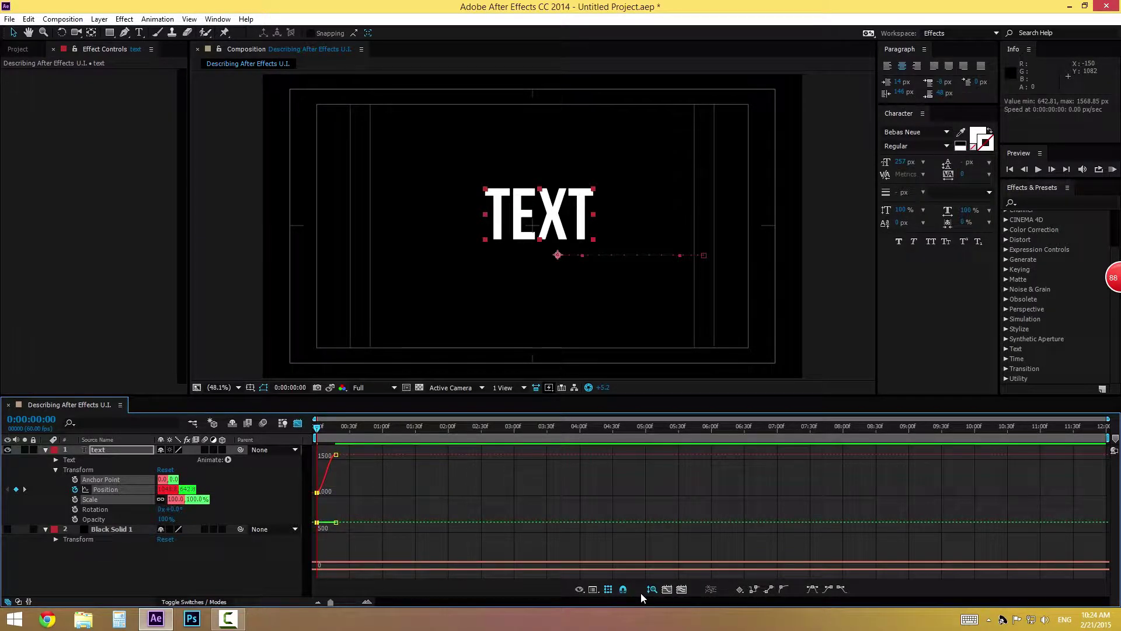
left_click(593, 590)
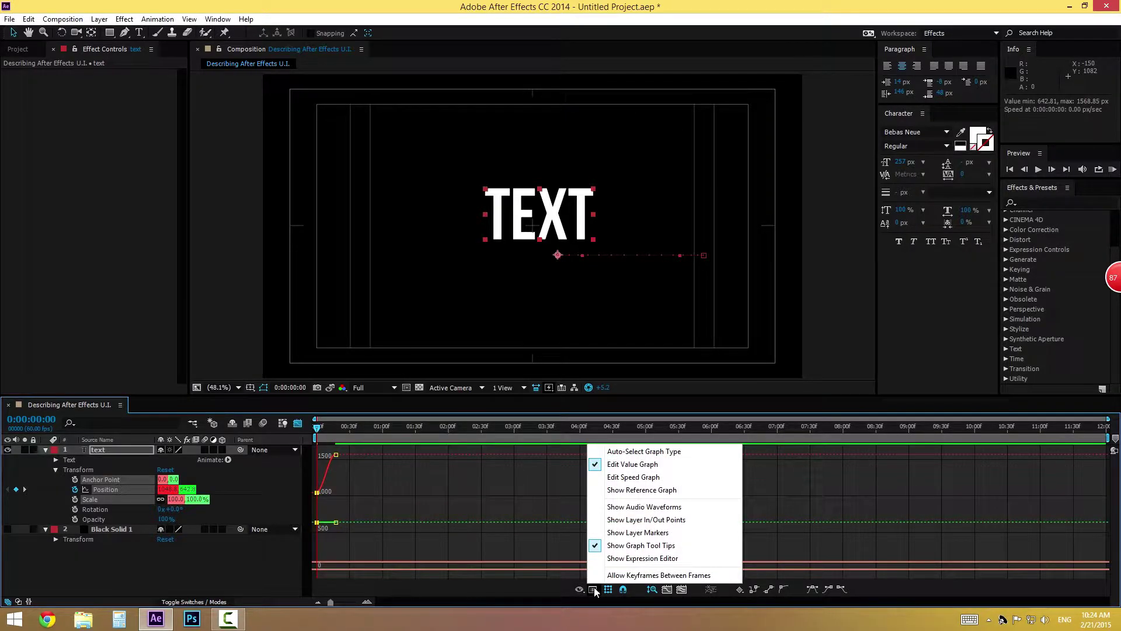
left_click(633, 476)
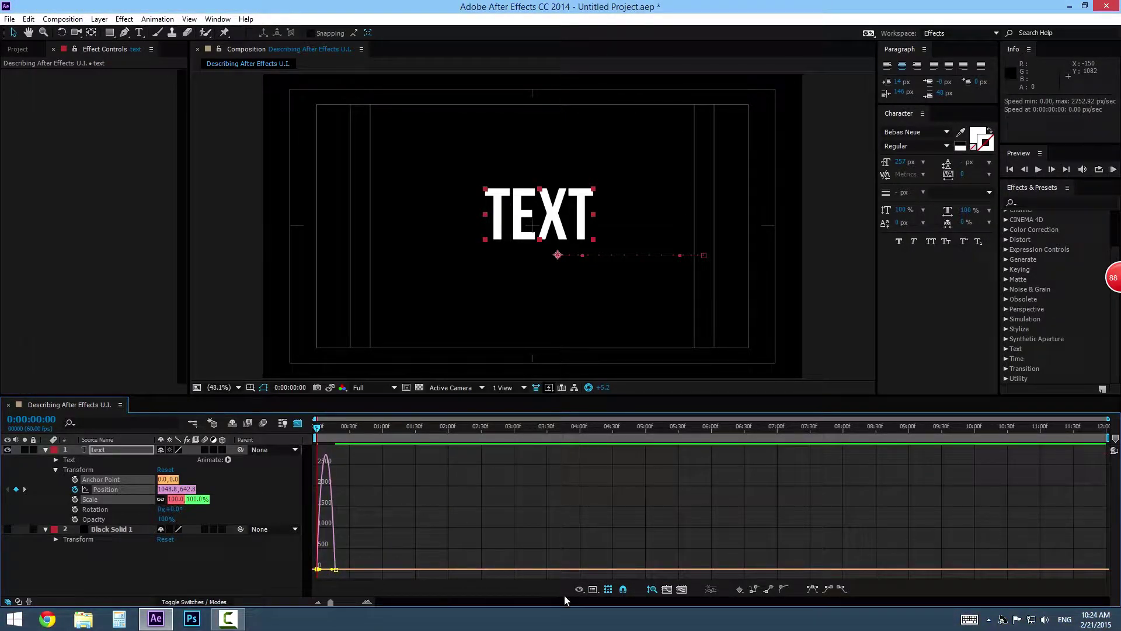
Step: Reshape the Position speed curve into a sharp central peak and preview the text movement
left_click_drag(339, 603, 422, 571)
left_click_drag(413, 570, 380, 567)
key("space")
key("space")
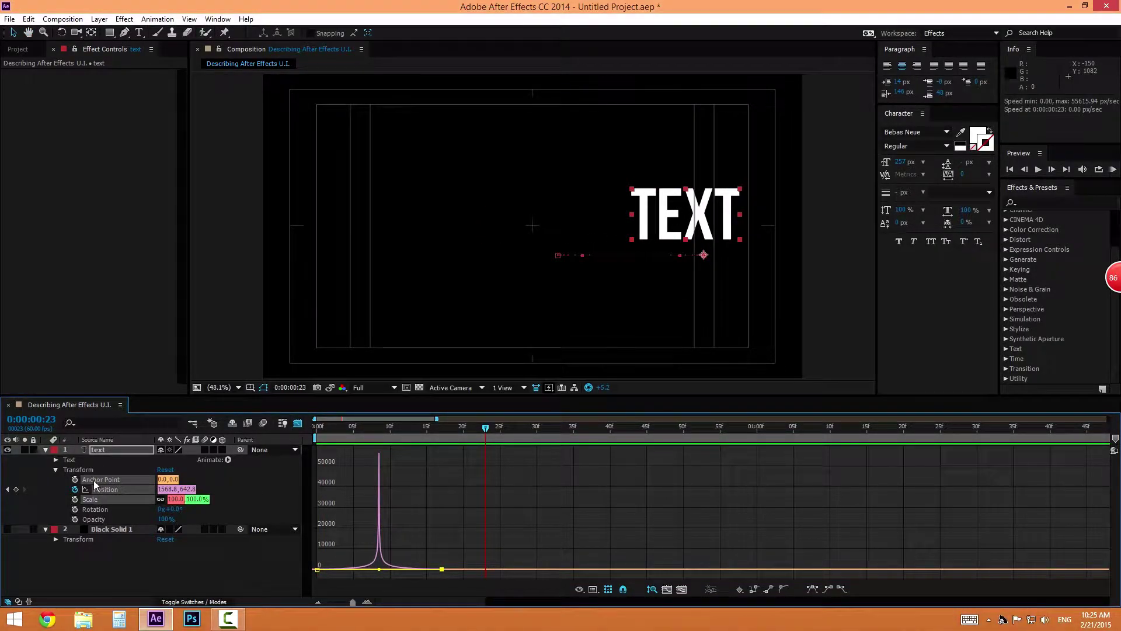
Step: Remove the text layer's Position keyframes, collapse its Transform properties, and return the timeline to layer bars
left_click(75, 489)
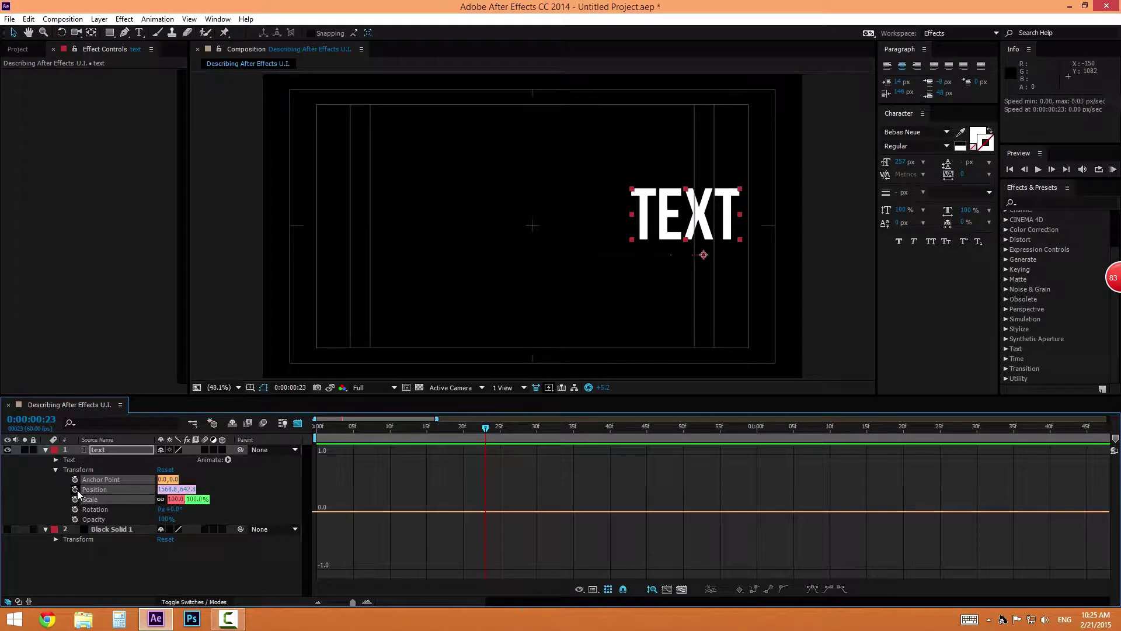
left_click(56, 470)
left_click(283, 423)
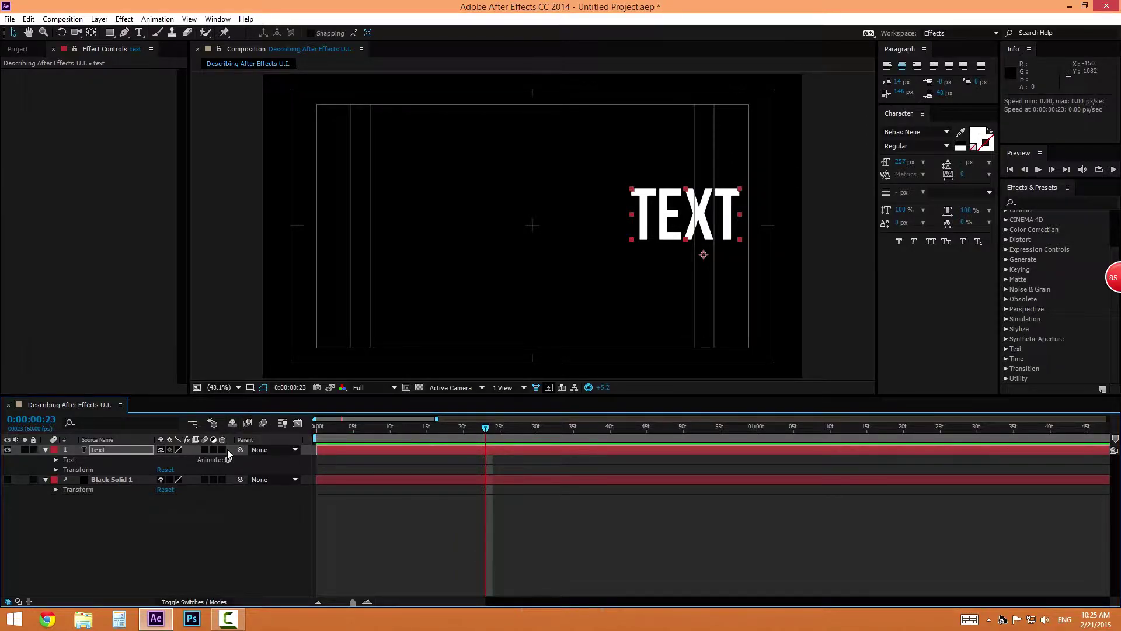
Step: Try the text layer's switches and add an RGB Fill Color text animator
left_click_drag(212, 450, 207, 474)
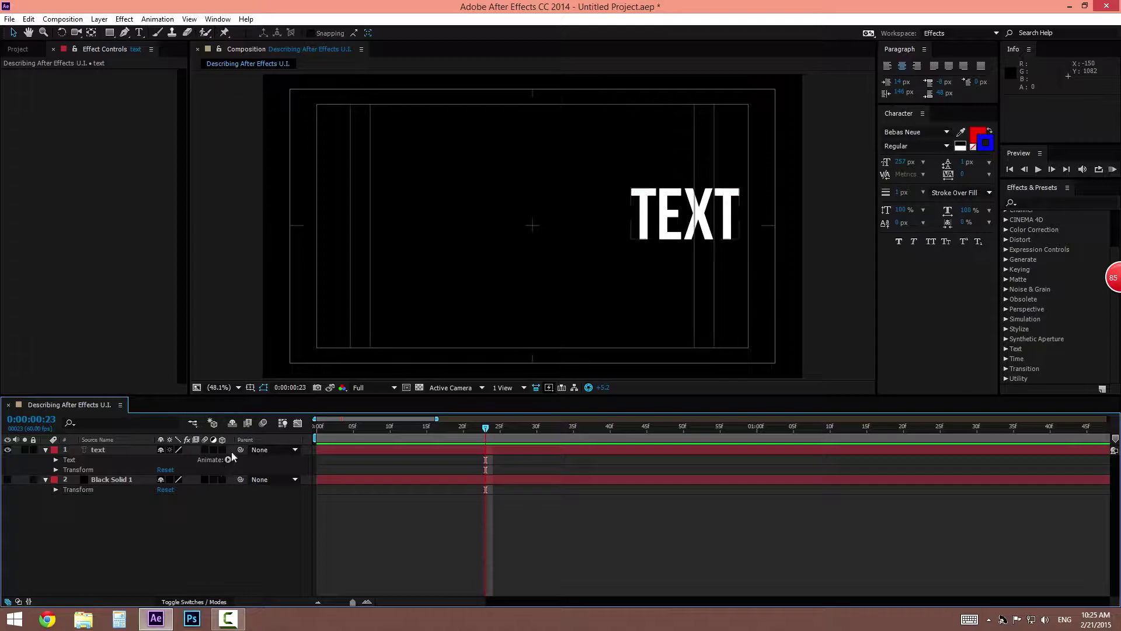
mouse_move(222, 450)
left_mouse_down()
mouse_move(221, 493)
mouse_move(222, 447)
left_mouse_up()
left_click(227, 460)
mouse_move(305, 336)
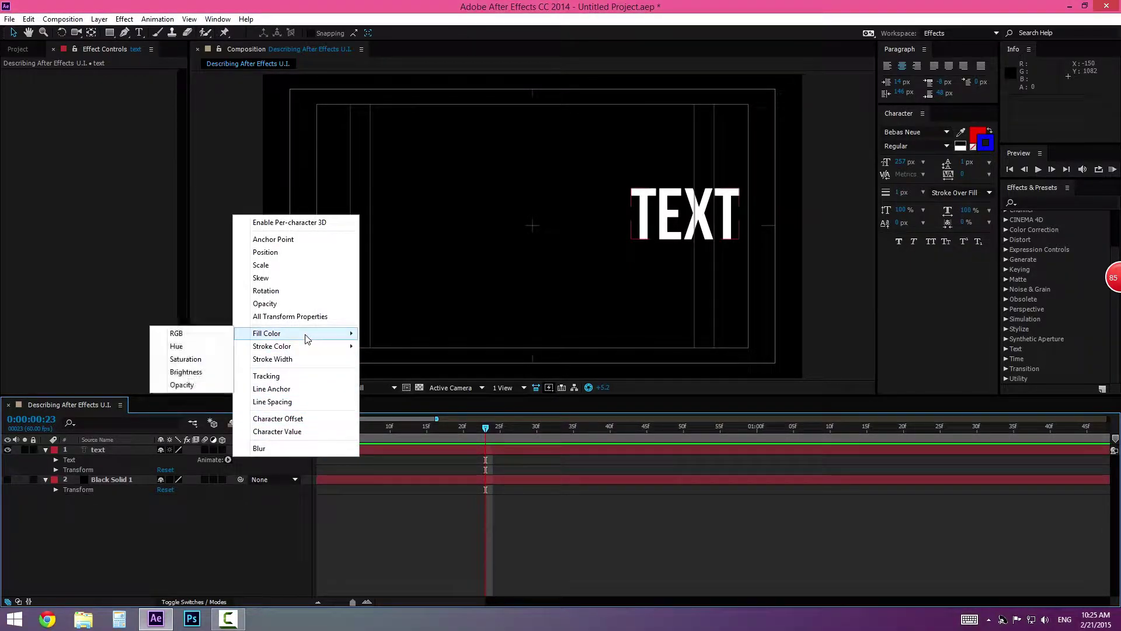
left_click(218, 337)
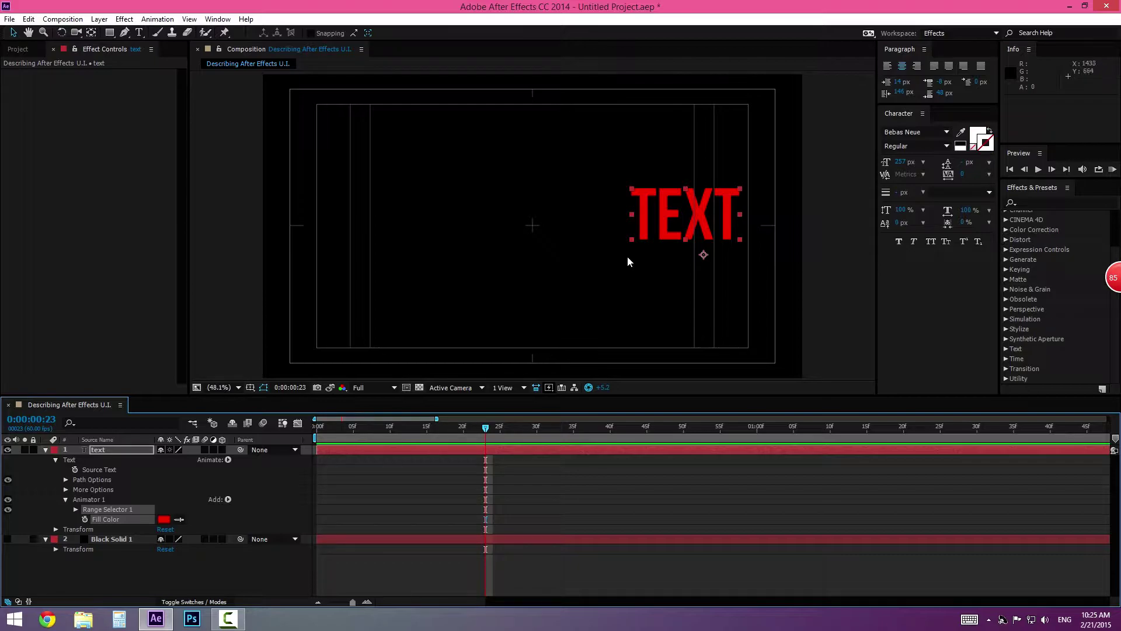
left_click(56, 529)
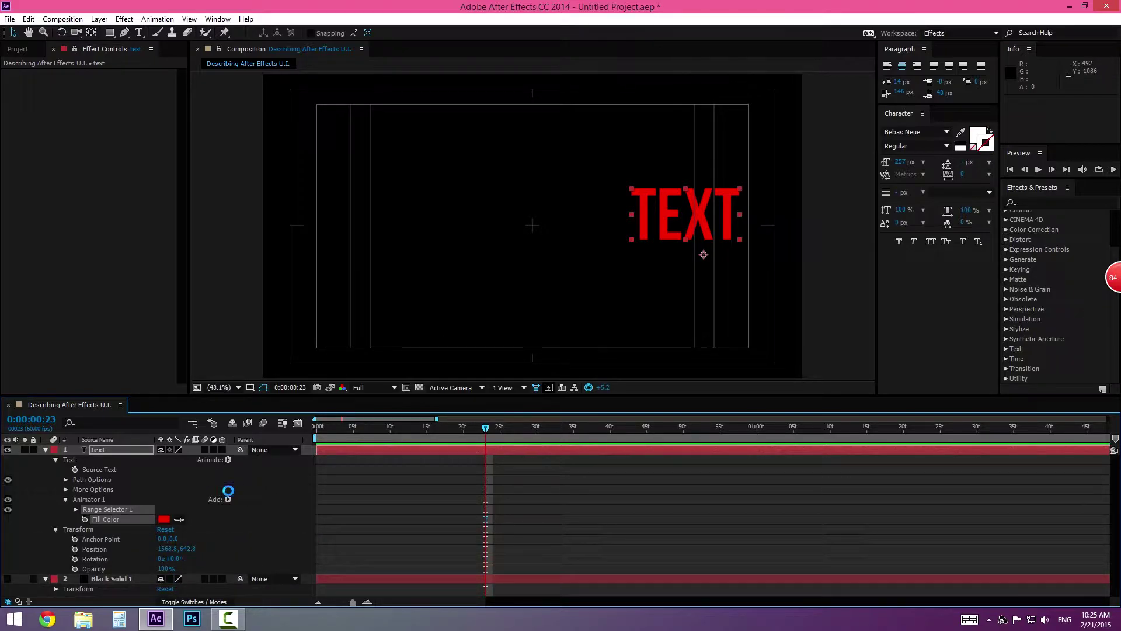
key("ctrl+s")
type("s")
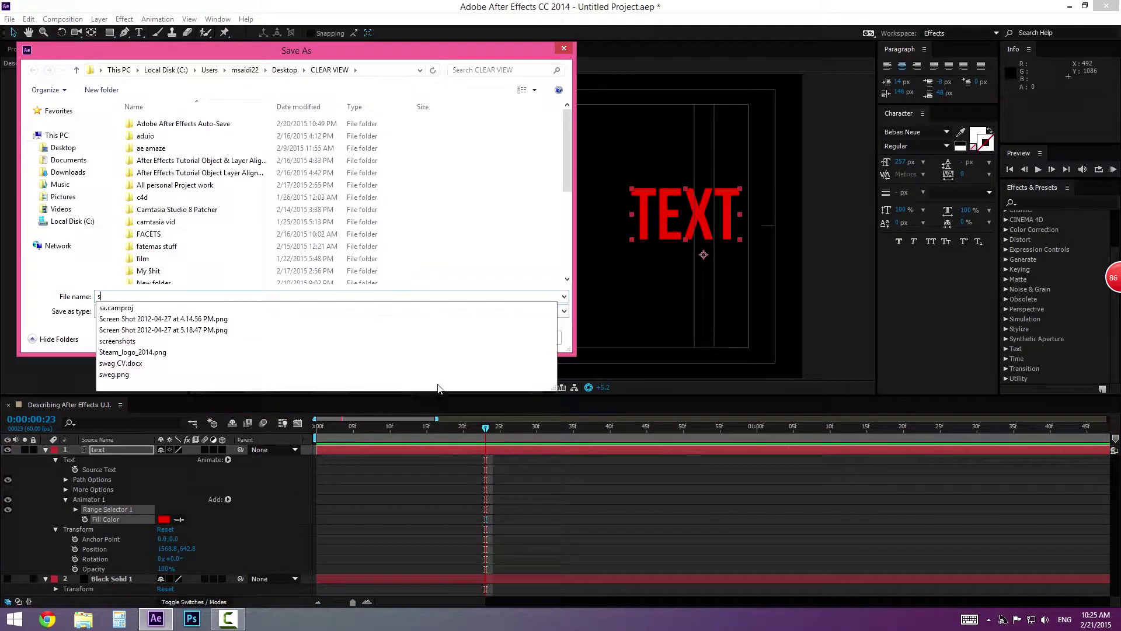
left_click(560, 340)
left_click(559, 339)
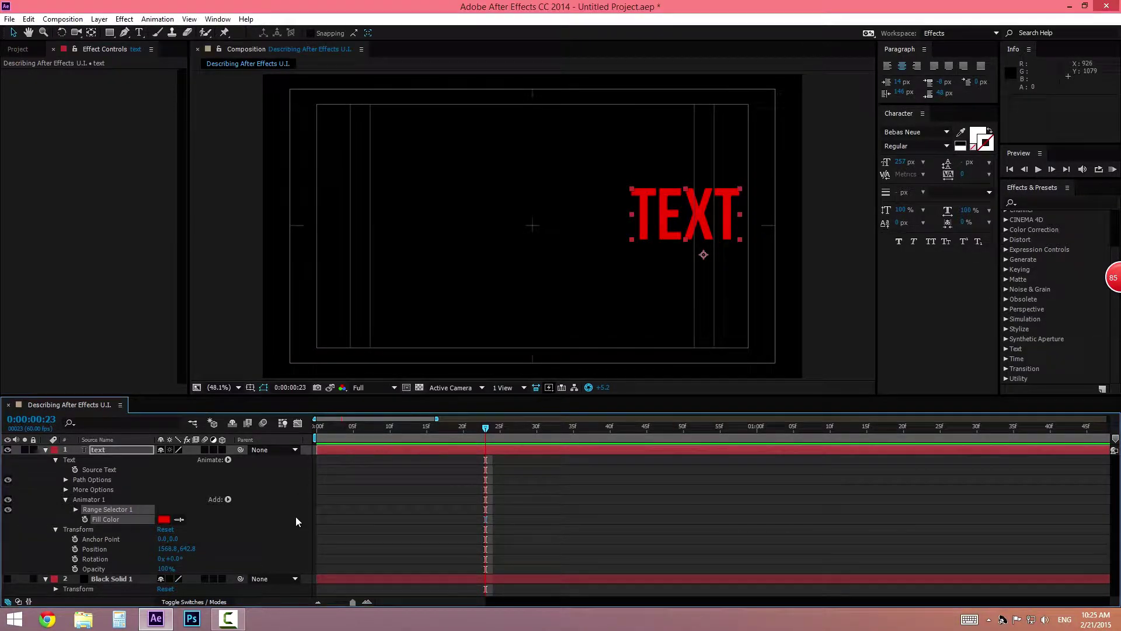
Step: Undo the Fill Color animator and the layer switch changes on the text layer
key("ctrl+z")
key("ctrl+z")
key("ctrl+z")
key("ctrl+z")
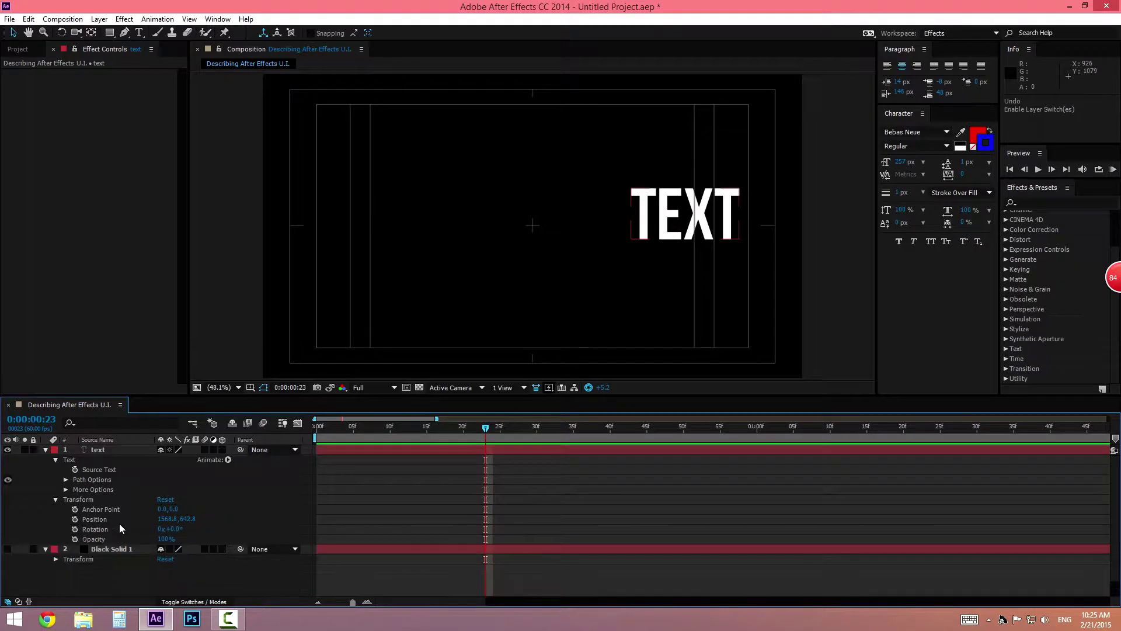
Step: Try a Blur text animator on the text layer and undo it
left_click(229, 462)
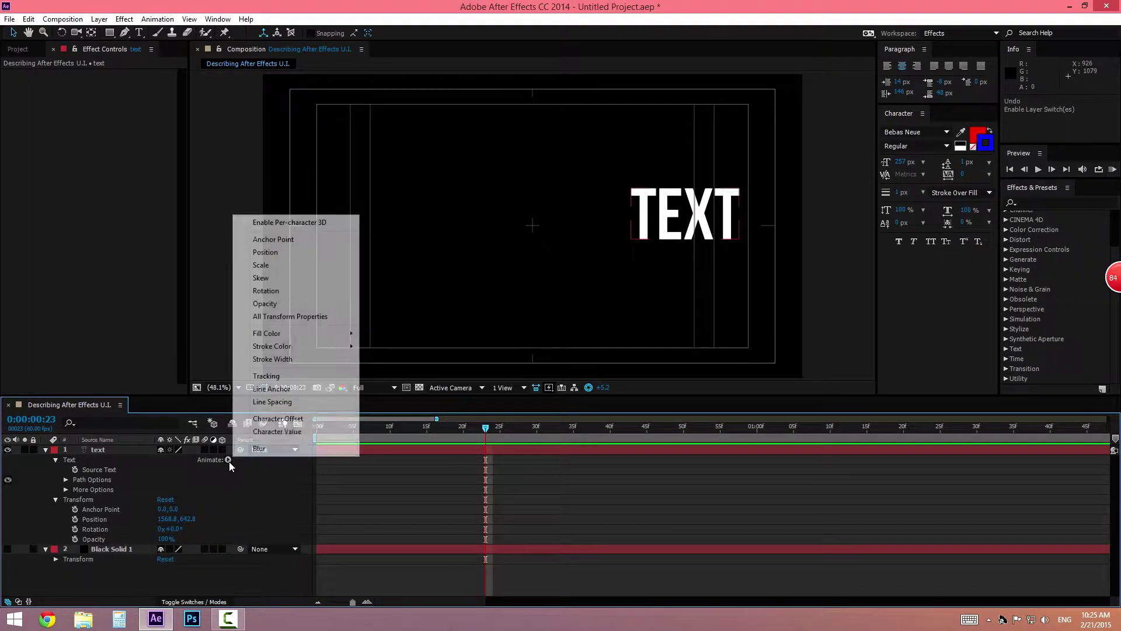
left_click(292, 448)
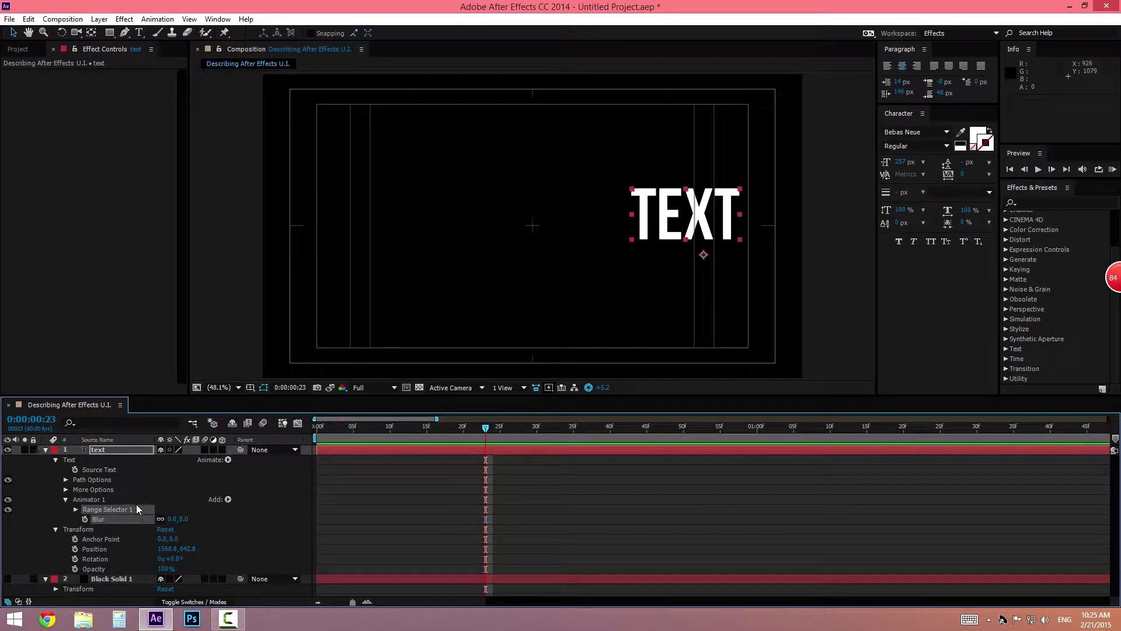
left_click_drag(180, 519, 126, 535)
key("ctrl+z")
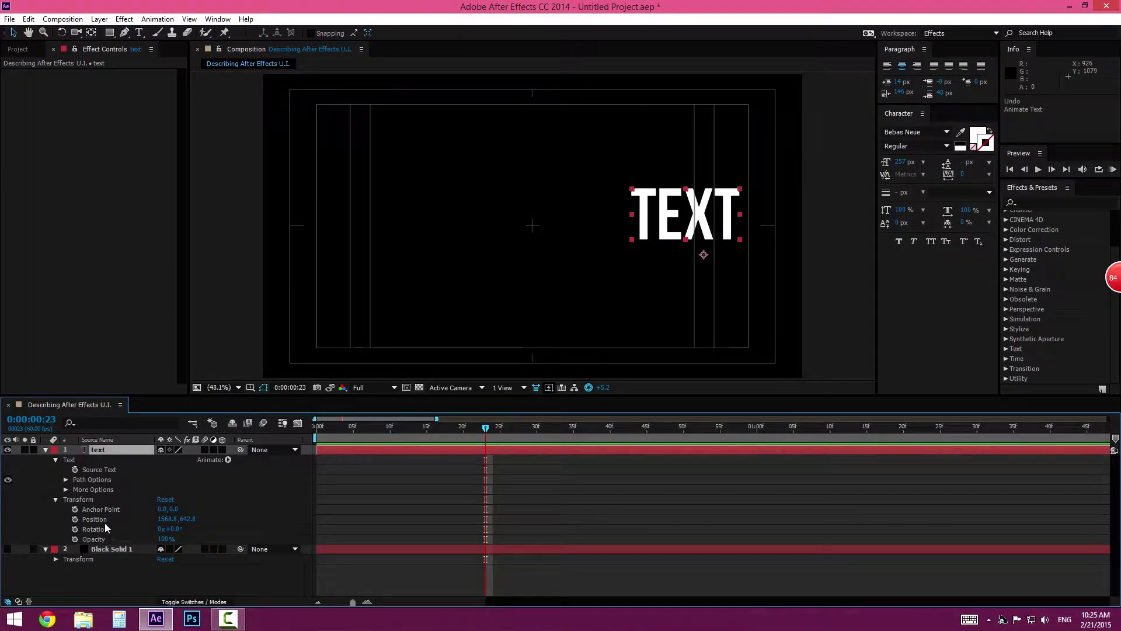
Step: Collapse the text layer's properties and toggle its visibility off and back on
left_click(46, 451)
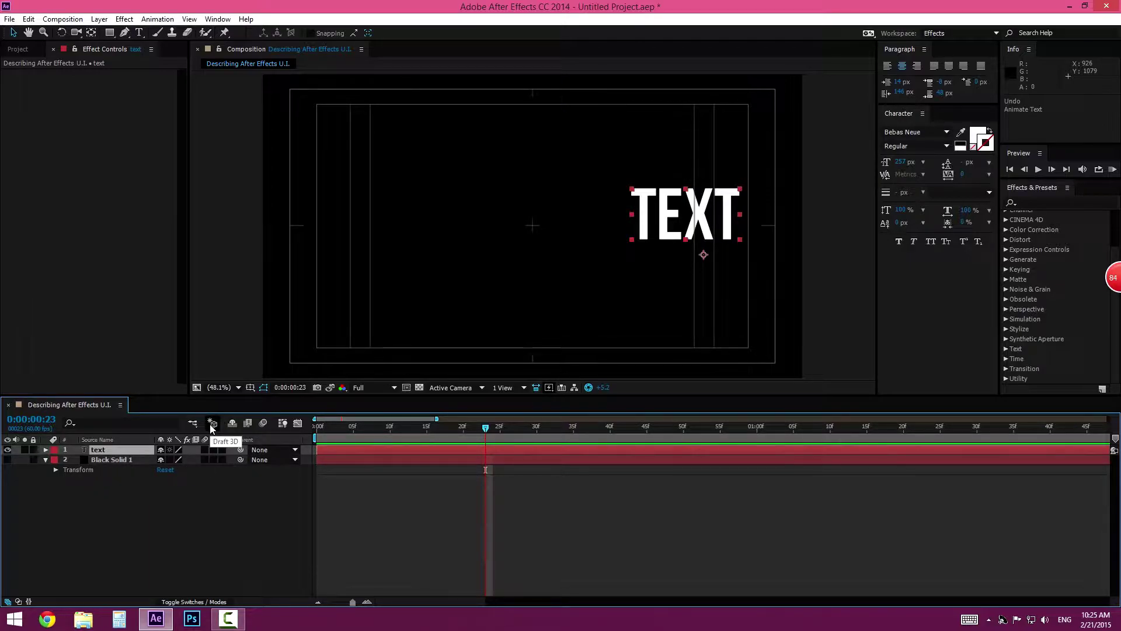
left_click(7, 450)
left_click(8, 450)
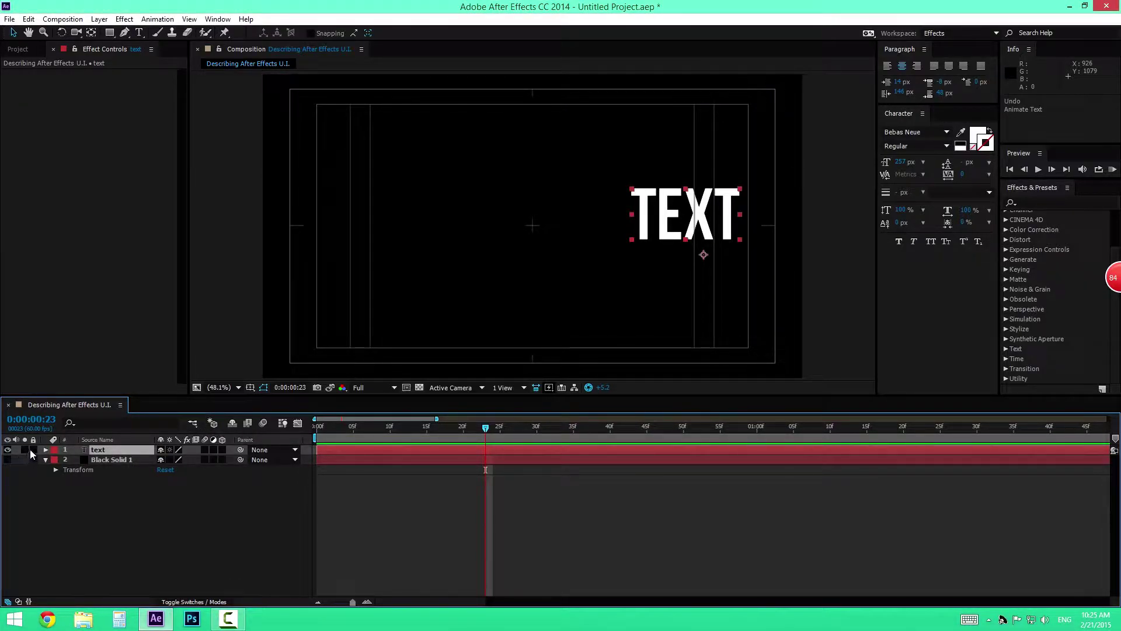
Step: Lock the text layer and try to select and move it in the viewer
left_click(33, 449)
left_click(669, 245)
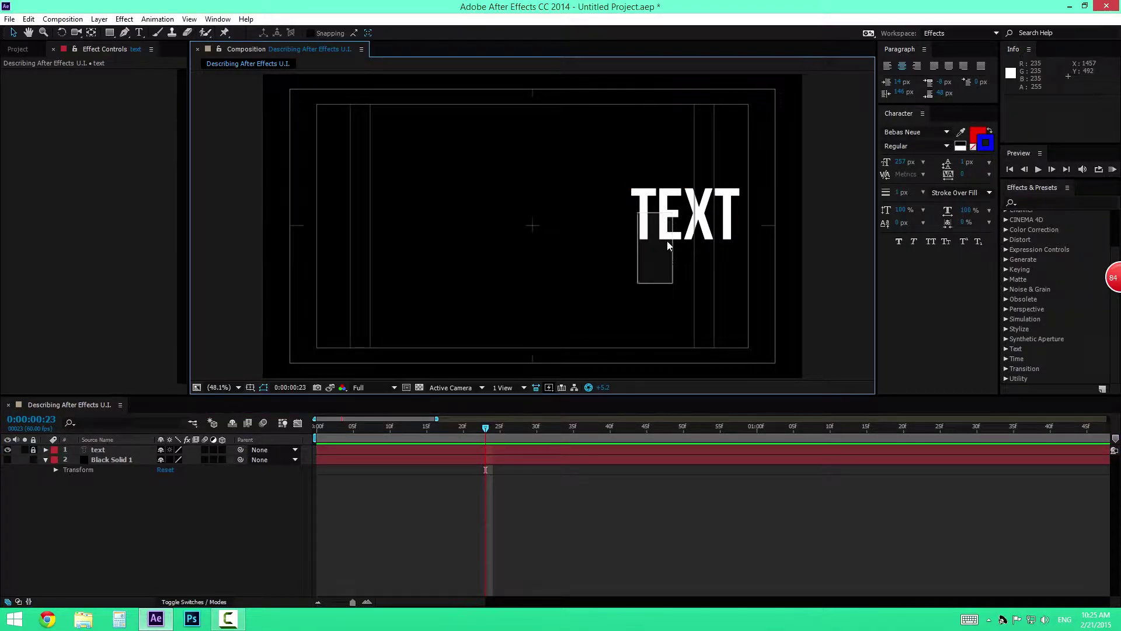
left_click(125, 449)
left_click_drag(652, 214, 578, 247)
Step: Unlock the text layer and move the text near the composition's center, to about position 1058, 745
left_click(25, 450)
left_click(33, 450)
left_click(24, 450)
left_click_drag(666, 231, 522, 260)
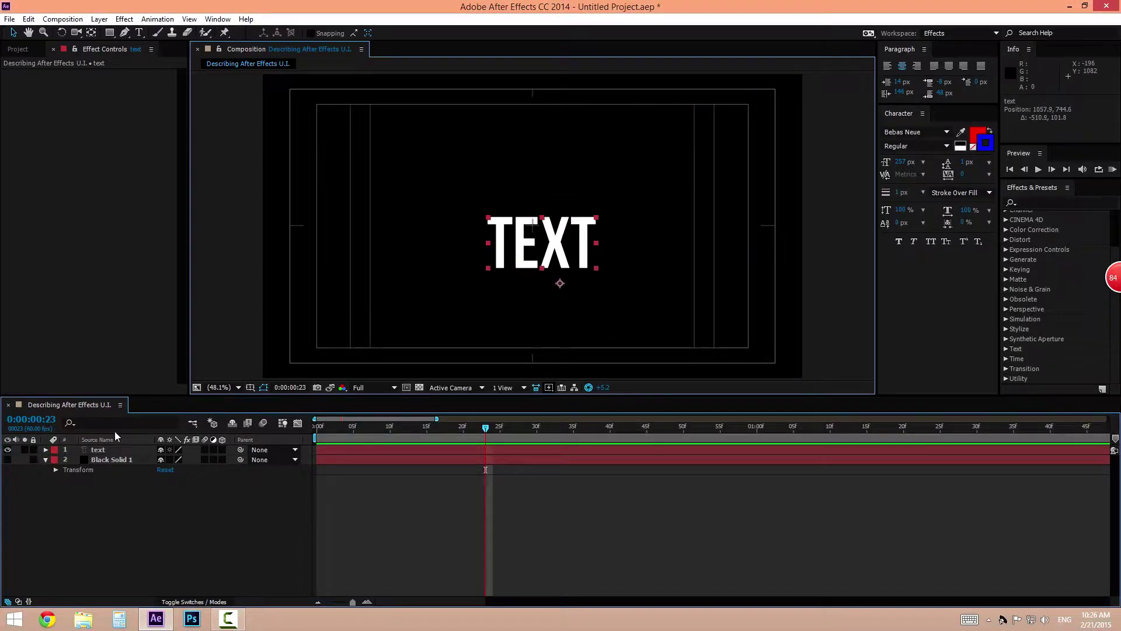
Step: Lock the text layer again, try selecting the text in the viewer, and unlock the layer
left_click(33, 449)
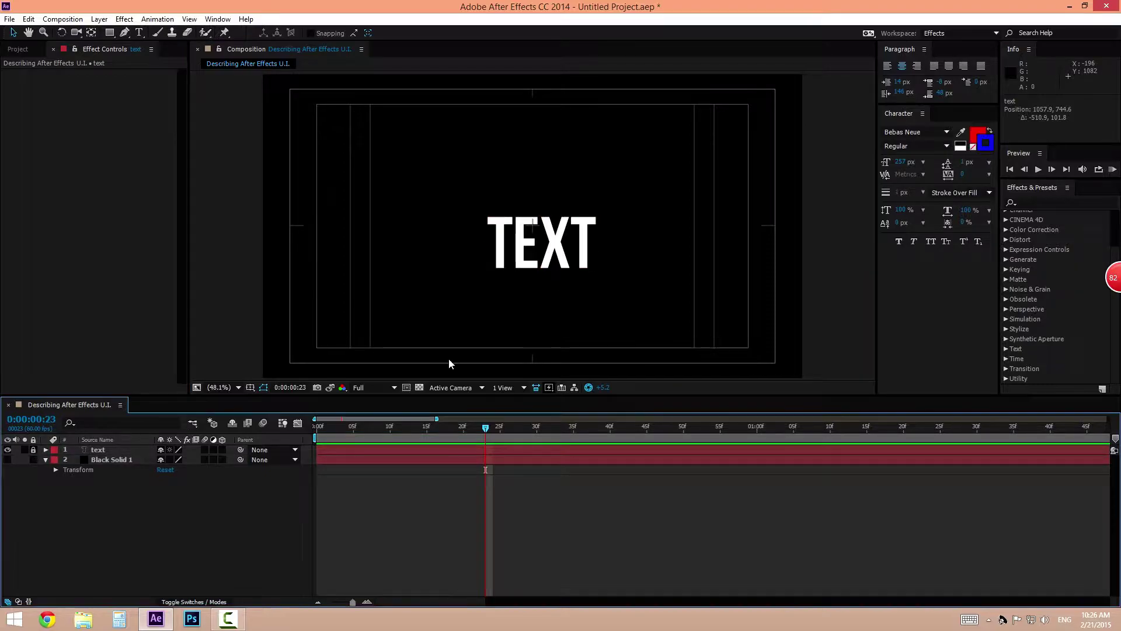
left_click(605, 243)
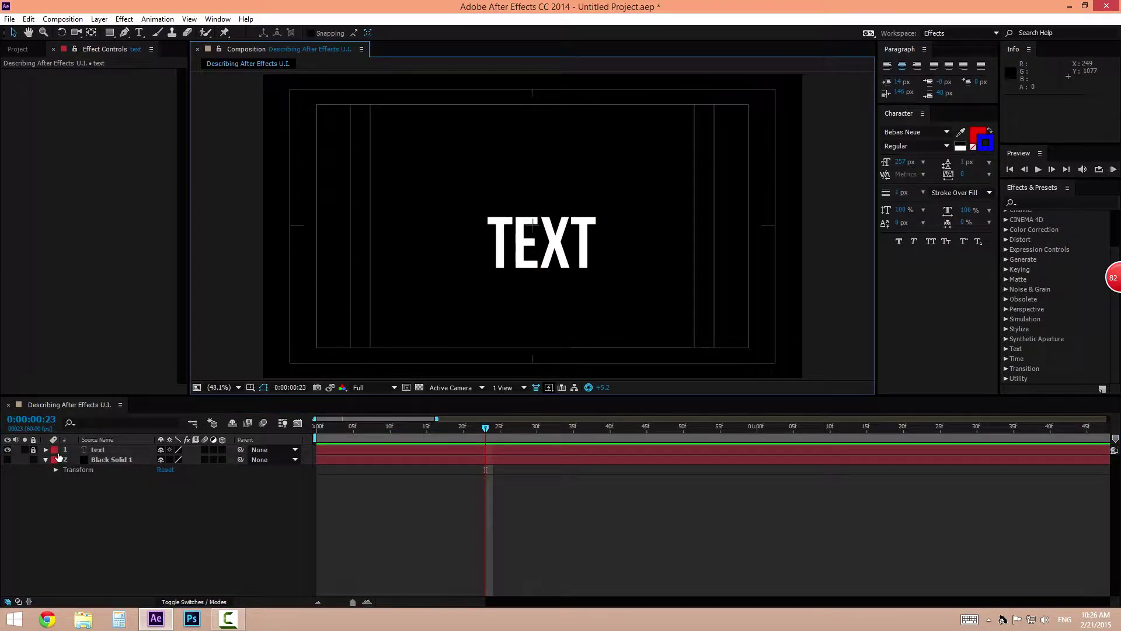
left_click(33, 448)
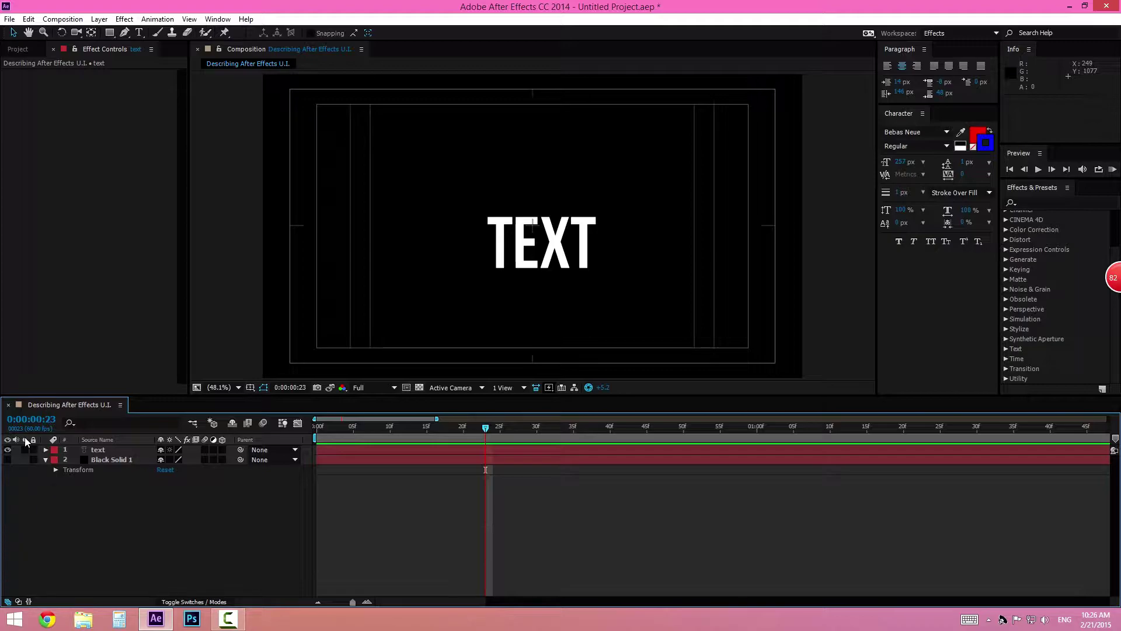
Step: Switch the timeline from layer switches to the blending mode columns and browse the text layer's available modes
left_click(197, 602)
left_click(200, 603)
left_click(201, 603)
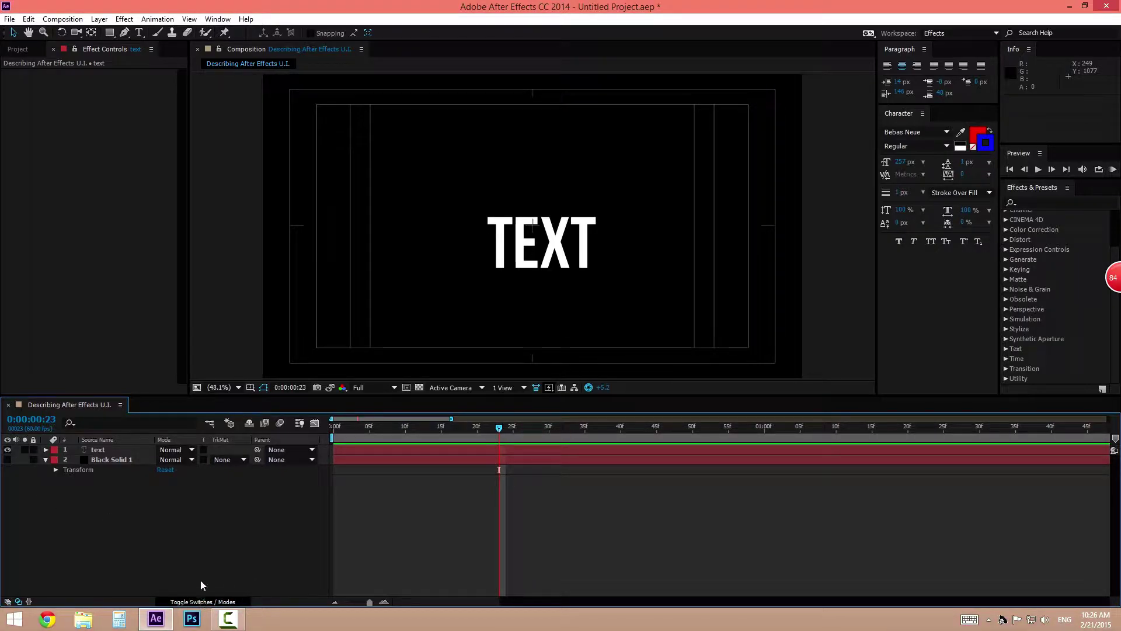
left_click(179, 450)
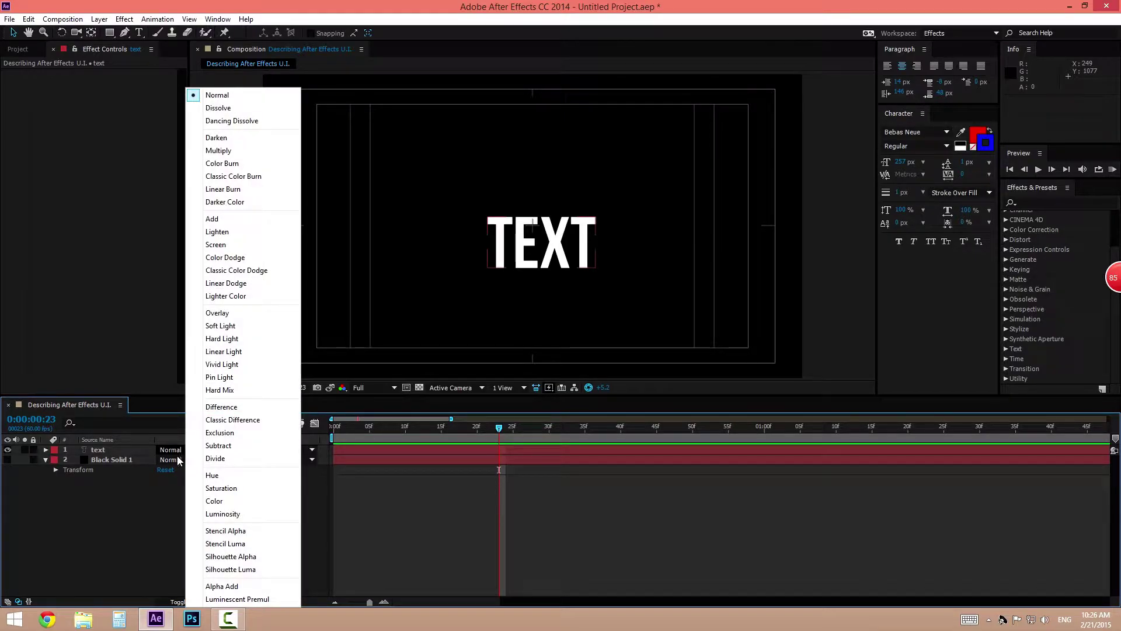
left_click(178, 460)
left_click(207, 601)
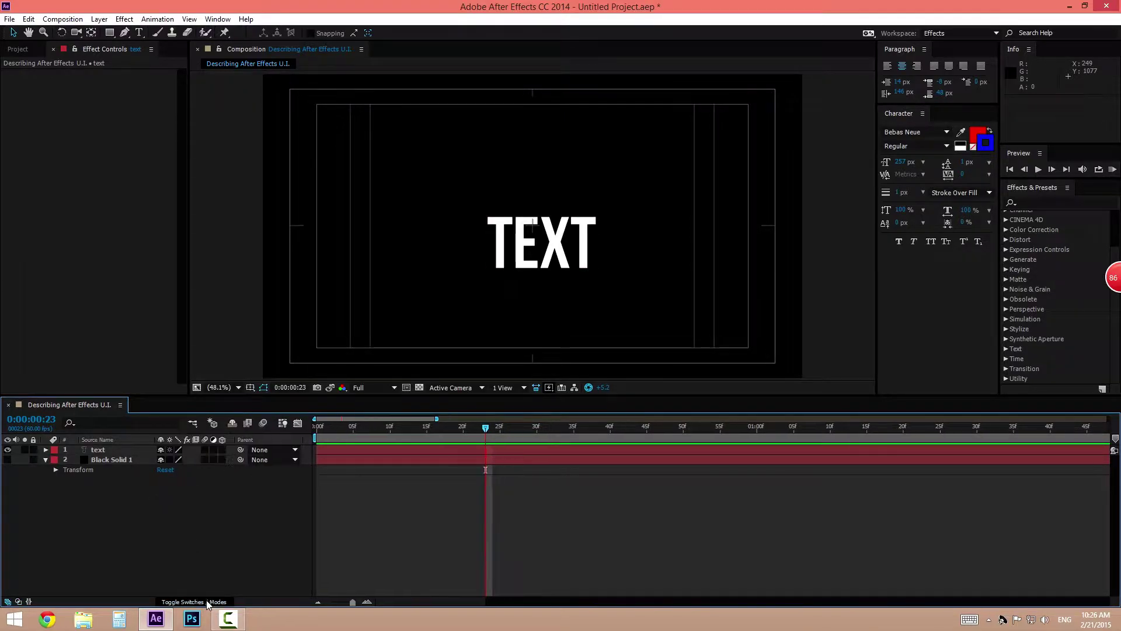
left_click(199, 602)
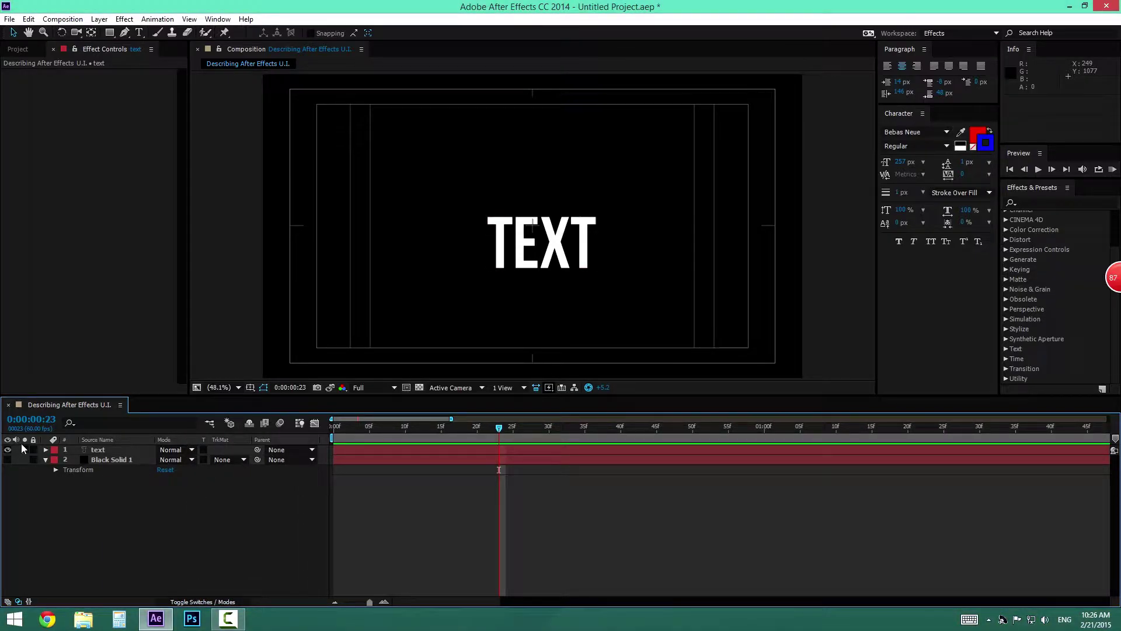
Step: Expand the text layer, review its More Options, and collapse the Text group so only Transform stays expanded
left_click(45, 450)
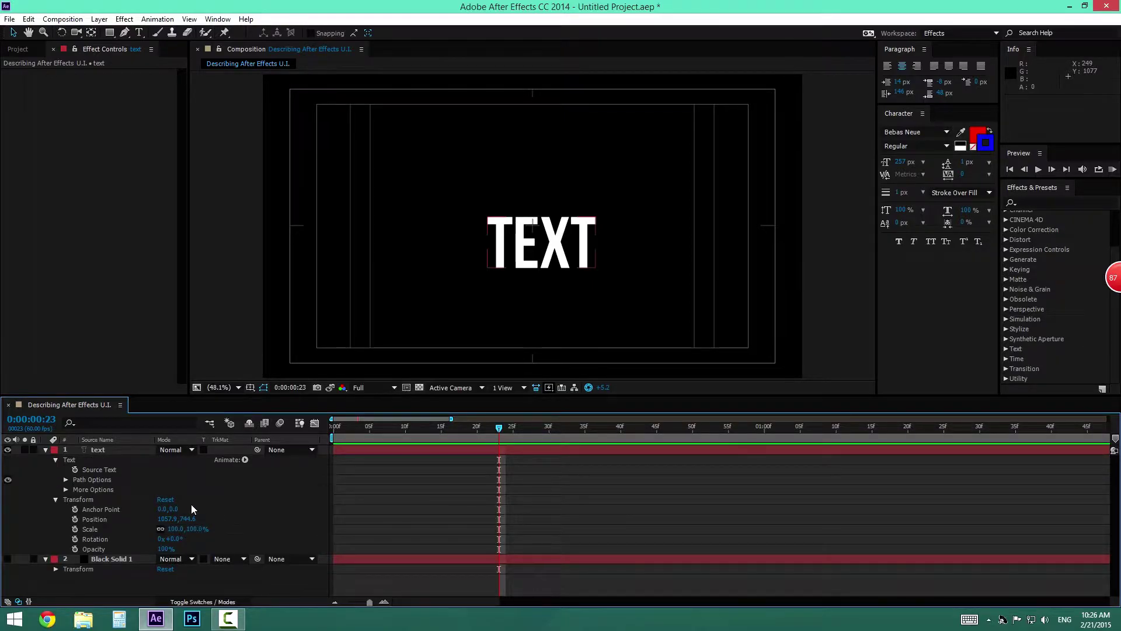
left_click(65, 490)
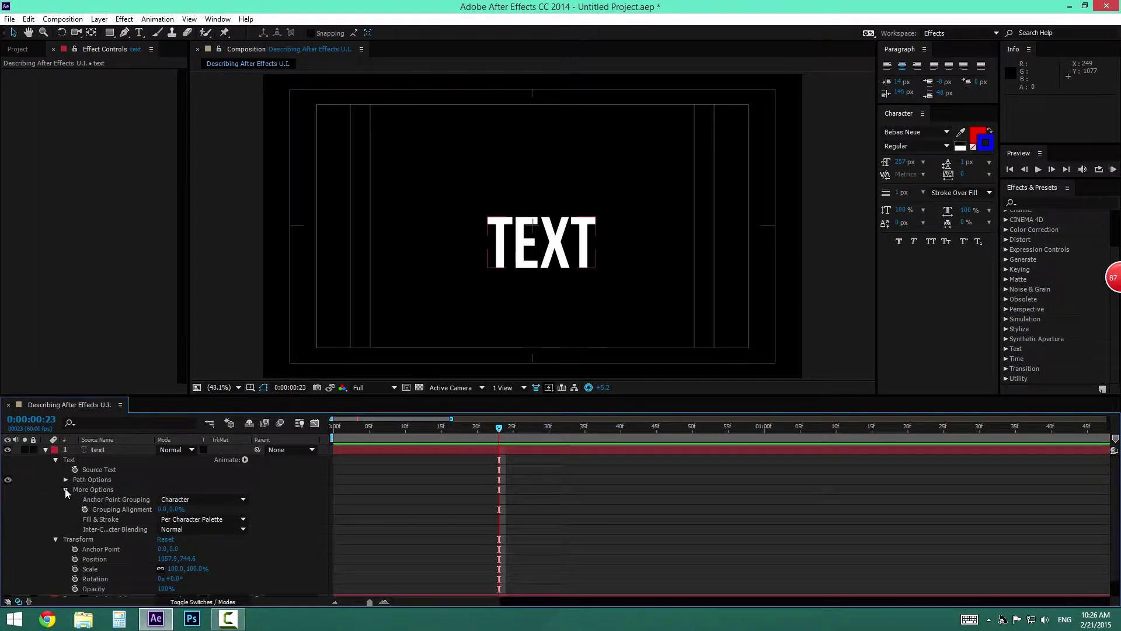
left_click(66, 490)
left_click(56, 460)
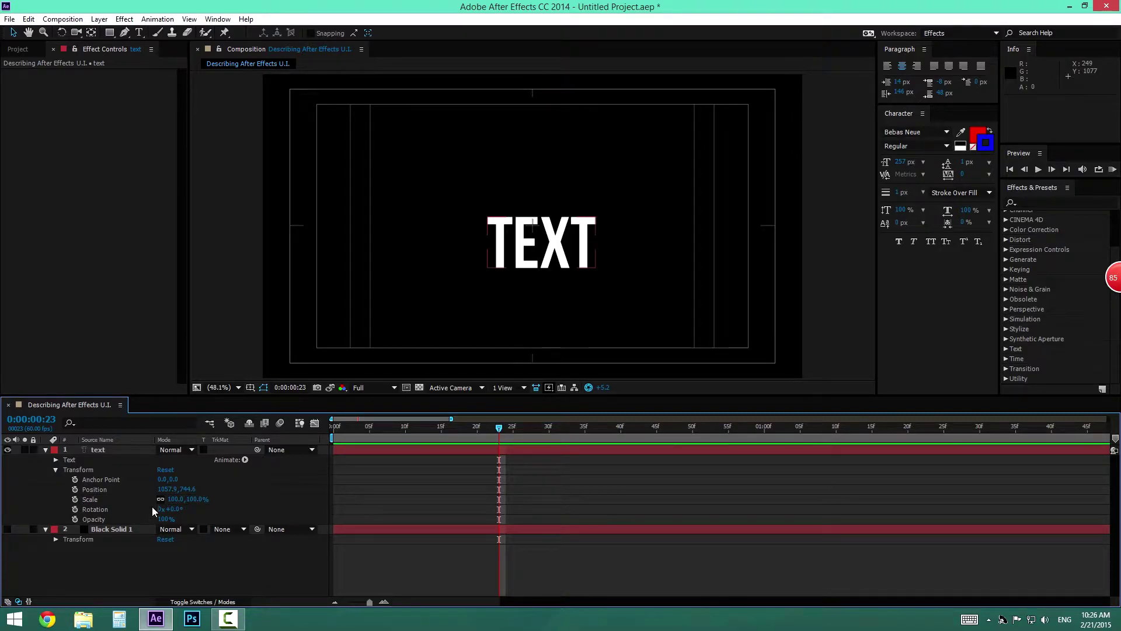
Step: Collapse the text layer and return the timeline from the mode columns to the layer switches
left_click(45, 450)
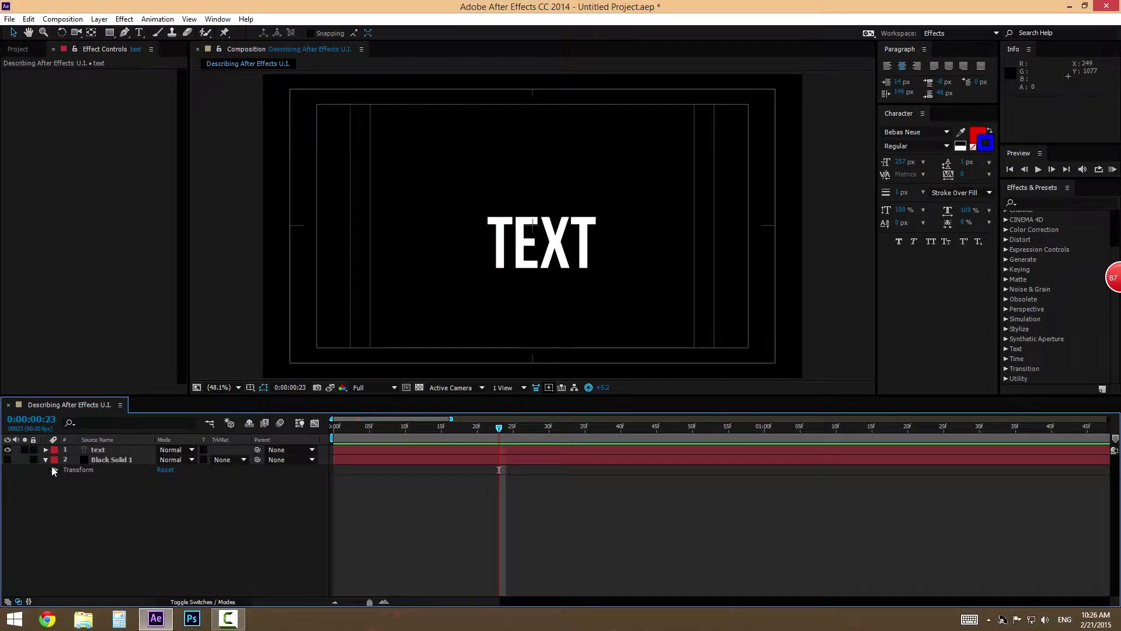
left_click(199, 602)
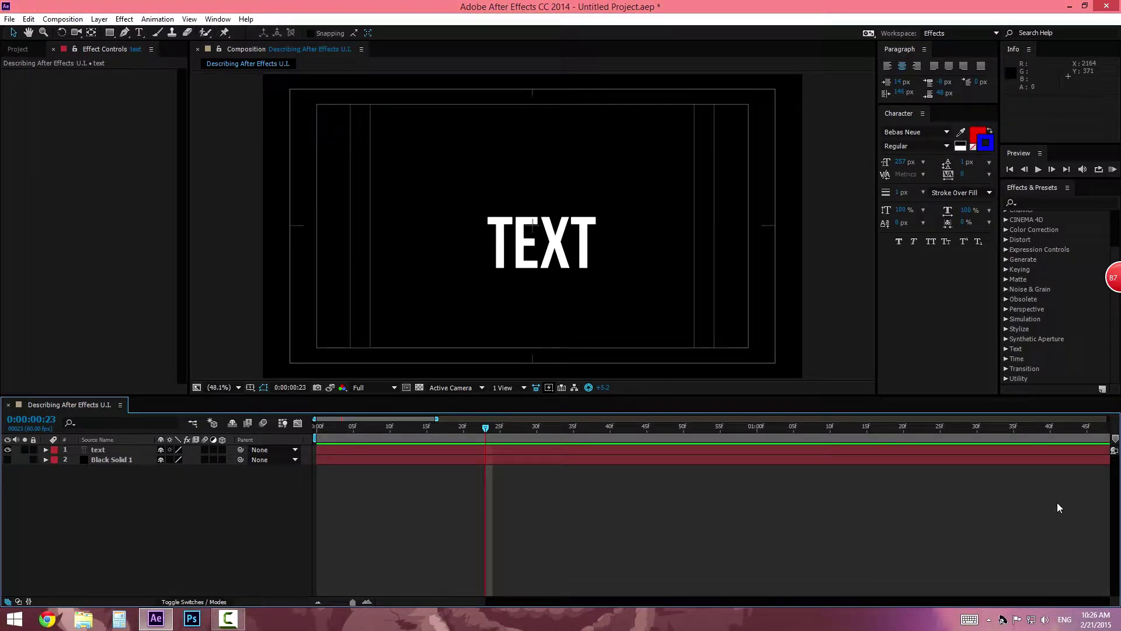
left_click(245, 19)
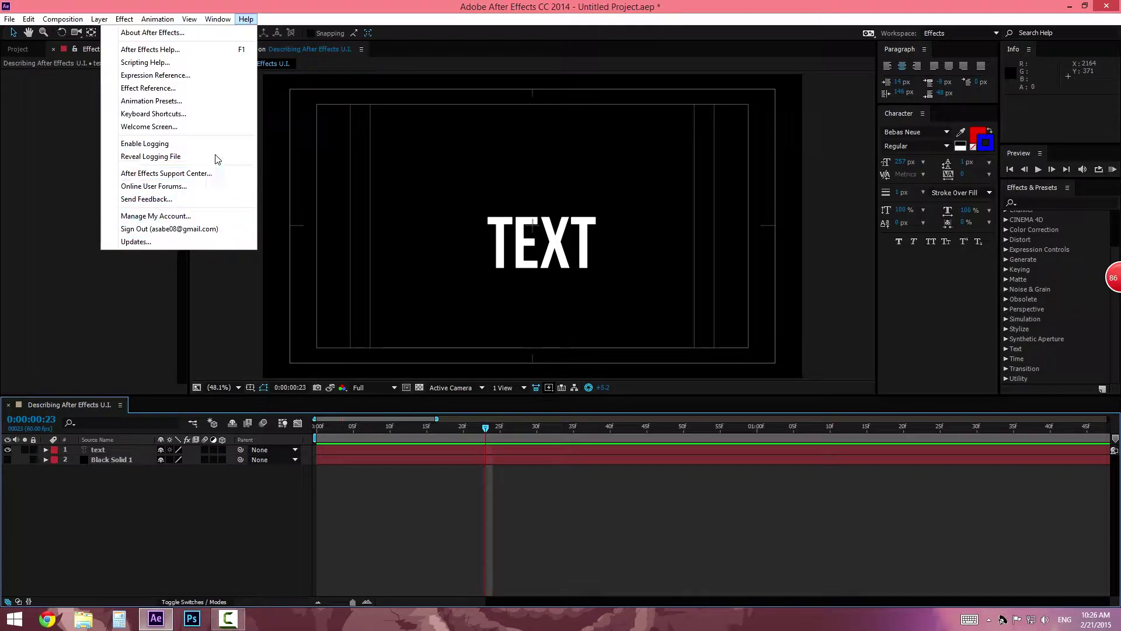
left_click(396, 3)
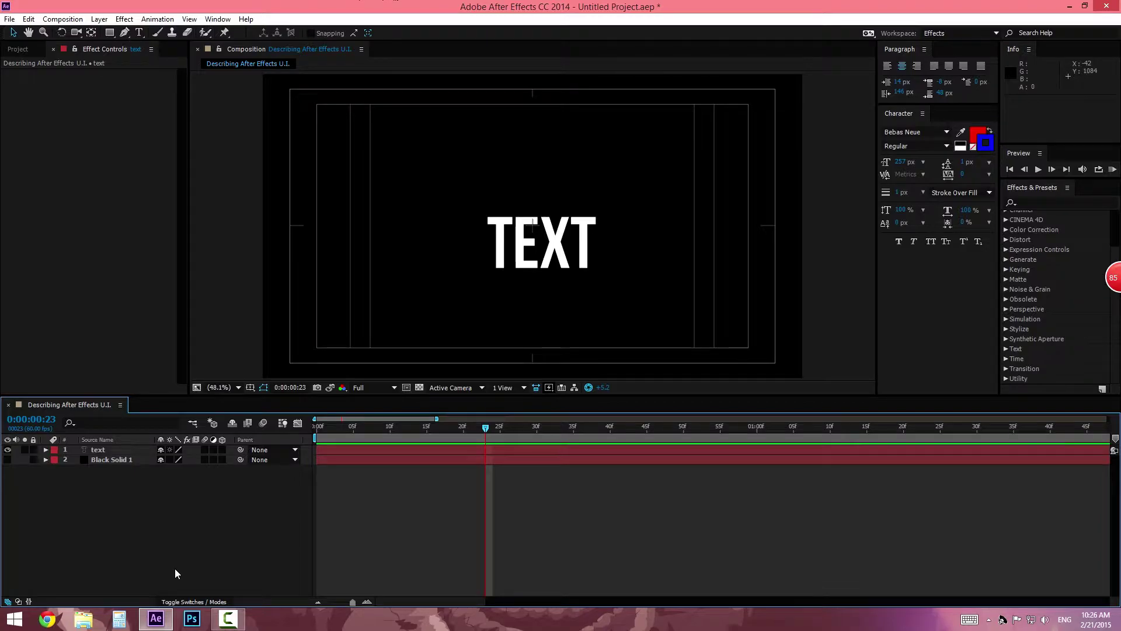
Step: Show and hide the mode and In/Out/Duration/Stretch columns in the timeline, and toggle the layer switches columns off and on
left_click(18, 602)
left_click(28, 602)
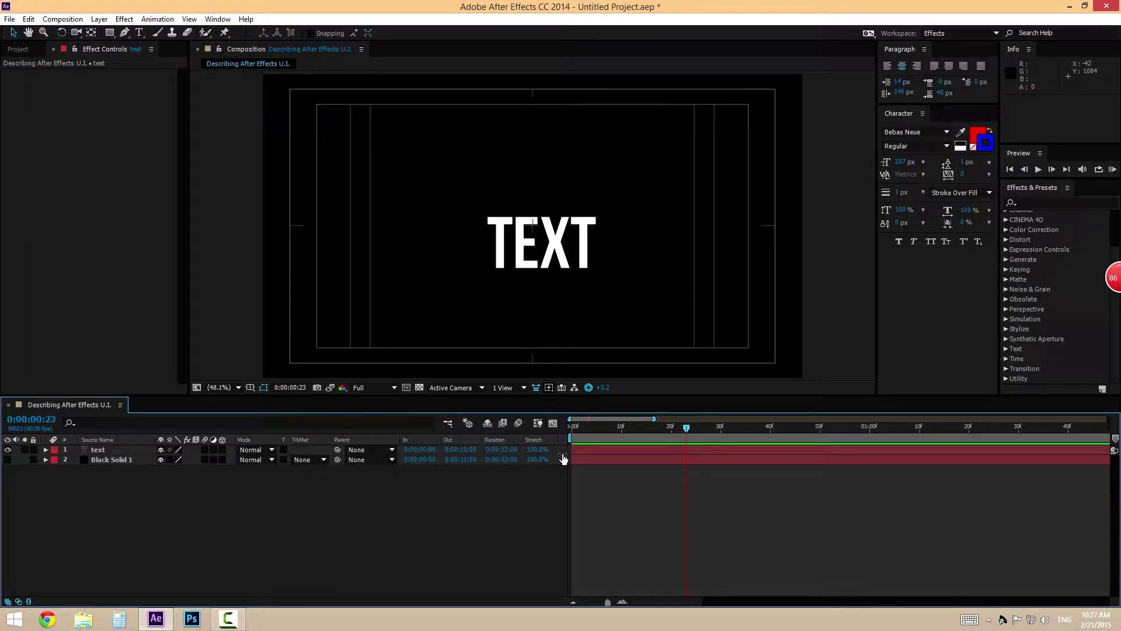
left_click(28, 602)
left_click(17, 602)
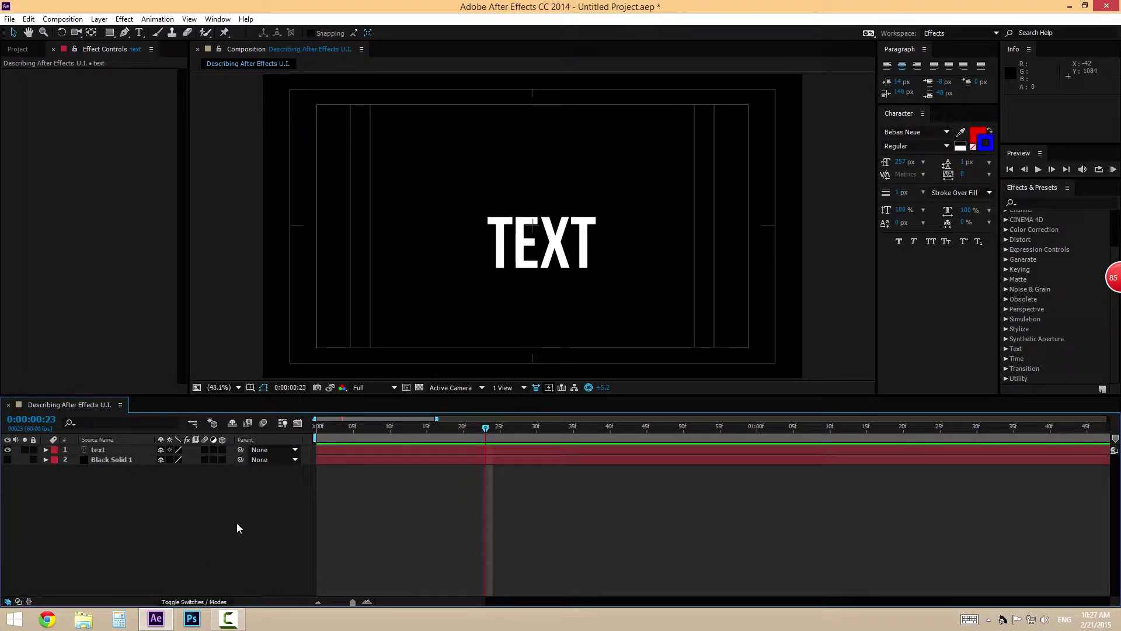
left_click(8, 602)
left_click(8, 602)
left_click(8, 602)
left_click(8, 602)
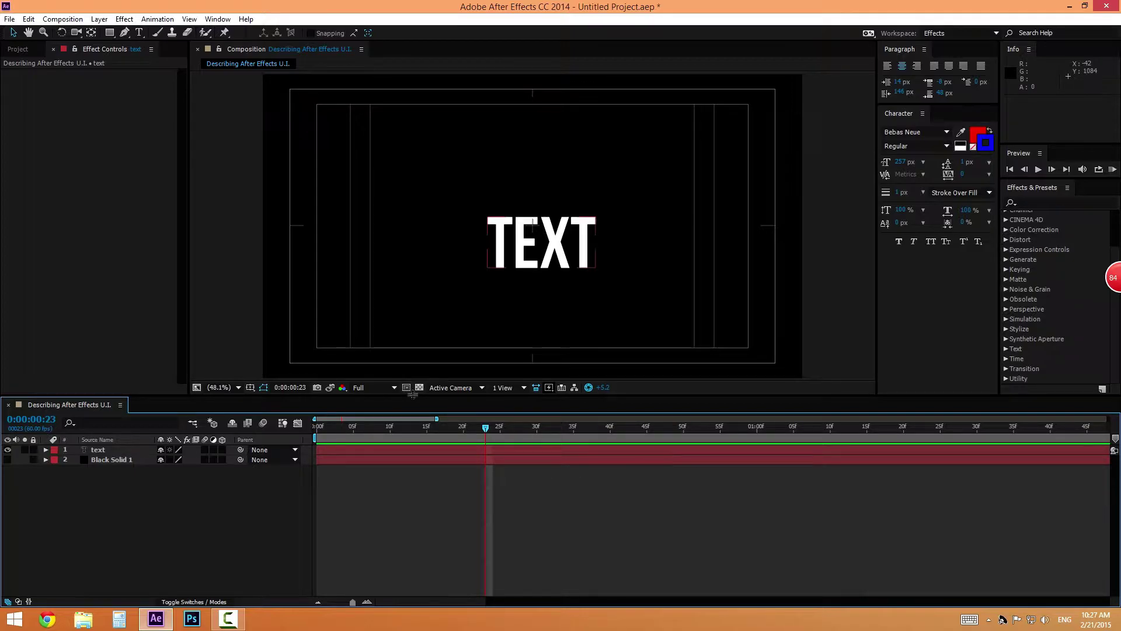
Step: Open the composition's settings and review the available presets and resolution options
left_click(62, 18)
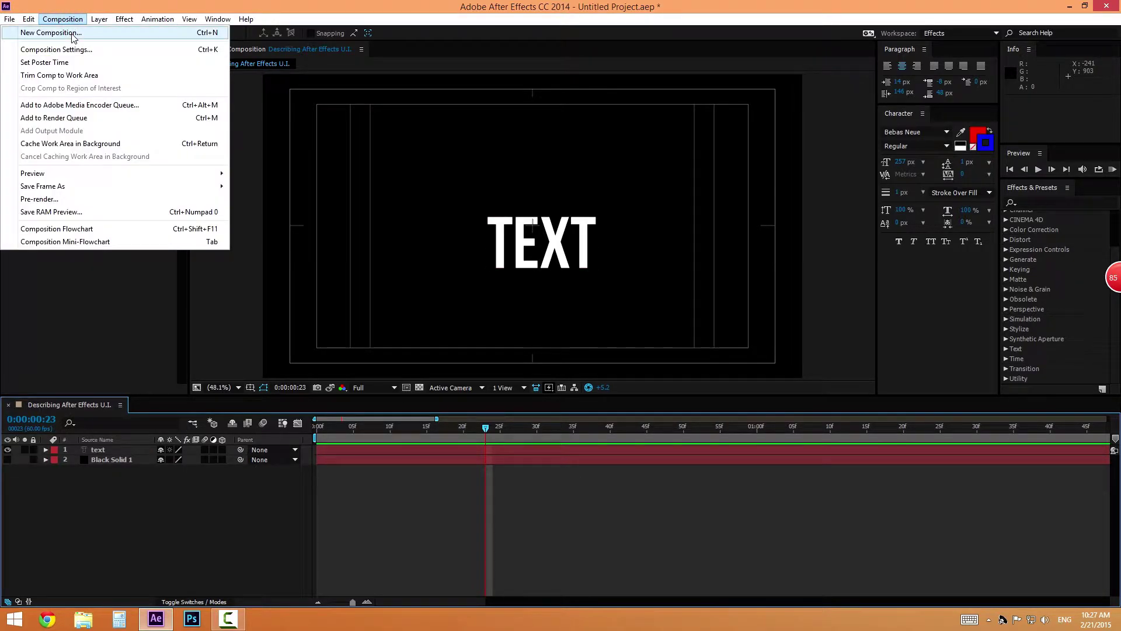
left_click(56, 49)
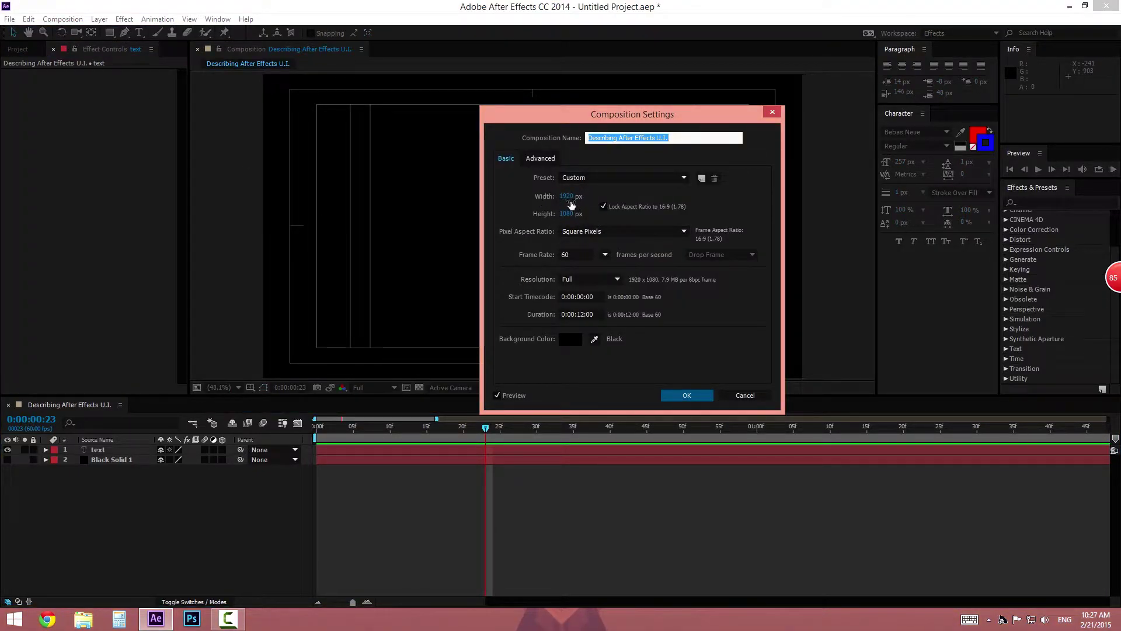
left_click(623, 177)
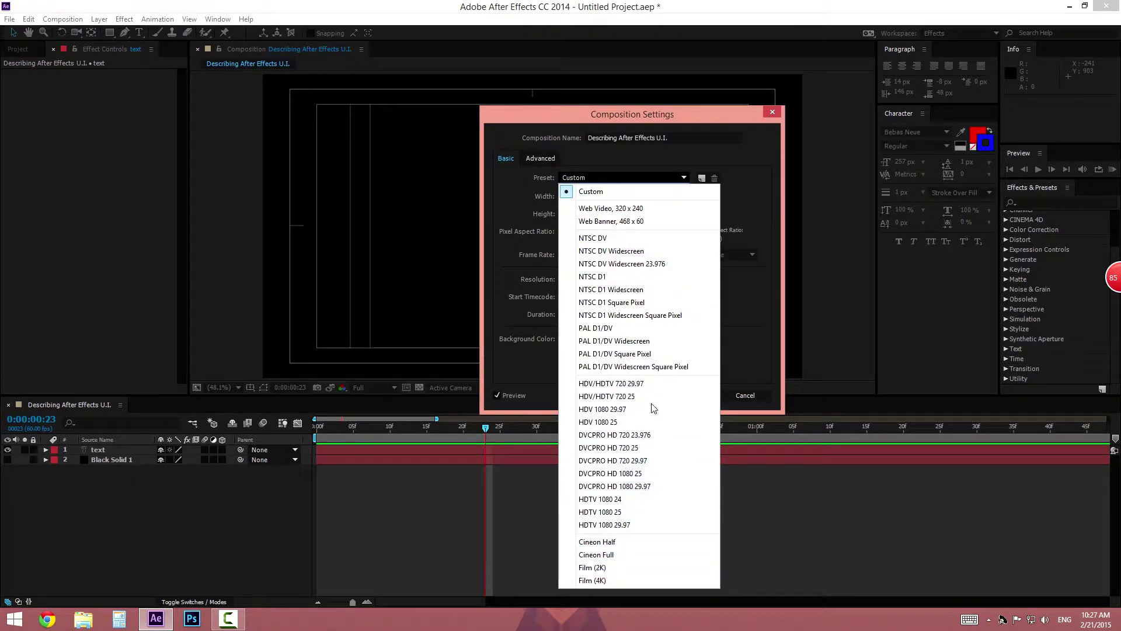
left_click(616, 182)
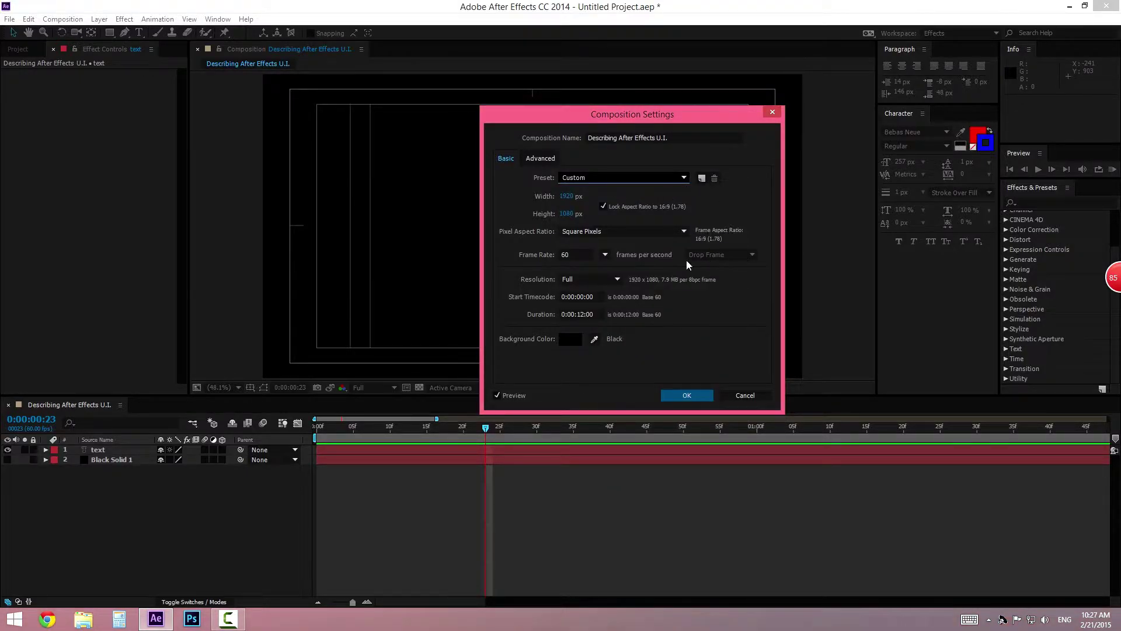
left_click(604, 280)
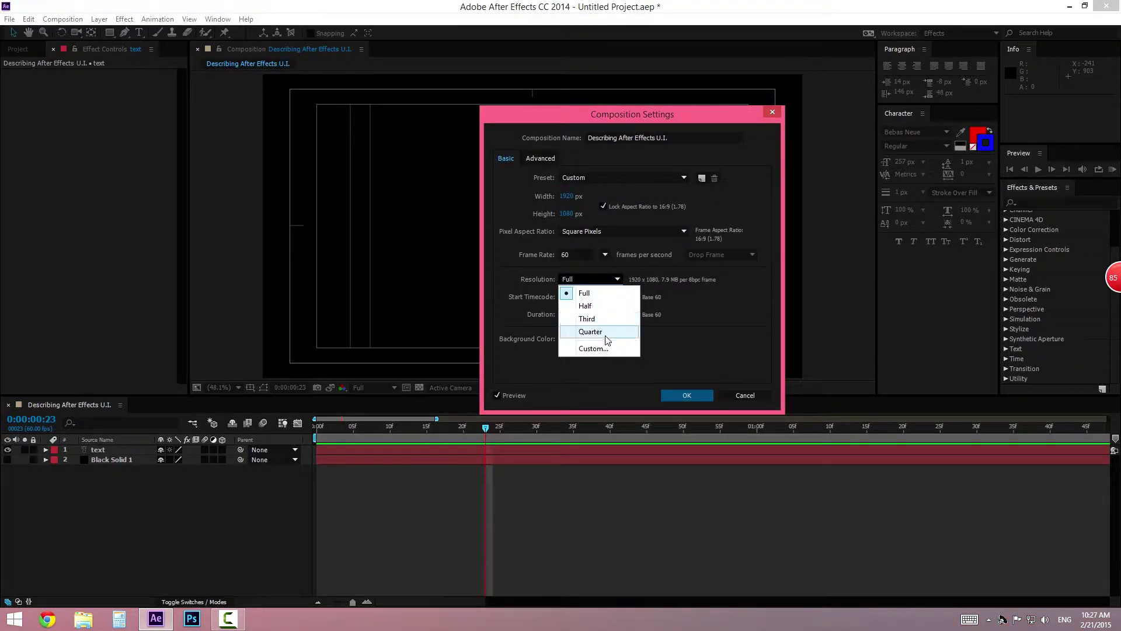
left_click(609, 285)
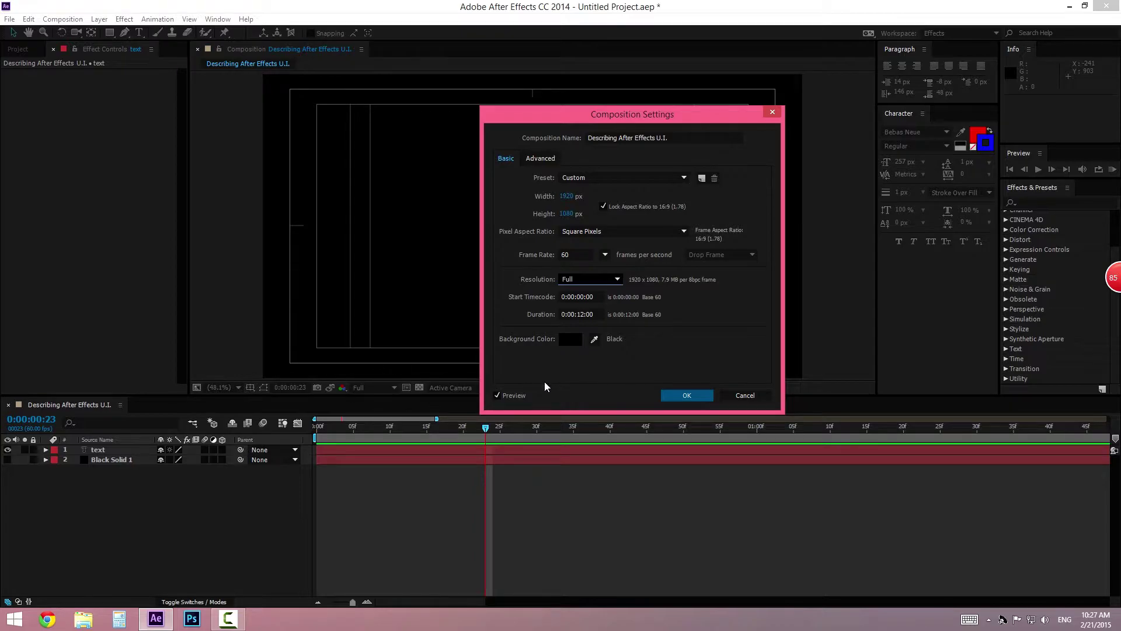
Step: Try a light gray composition background color, bring it back to black, and confirm the color
left_click(570, 340)
mouse_move(584, 444)
left_mouse_down()
mouse_move(619, 462)
mouse_move(637, 409)
mouse_move(530, 412)
mouse_move(504, 399)
mouse_move(505, 544)
left_mouse_up()
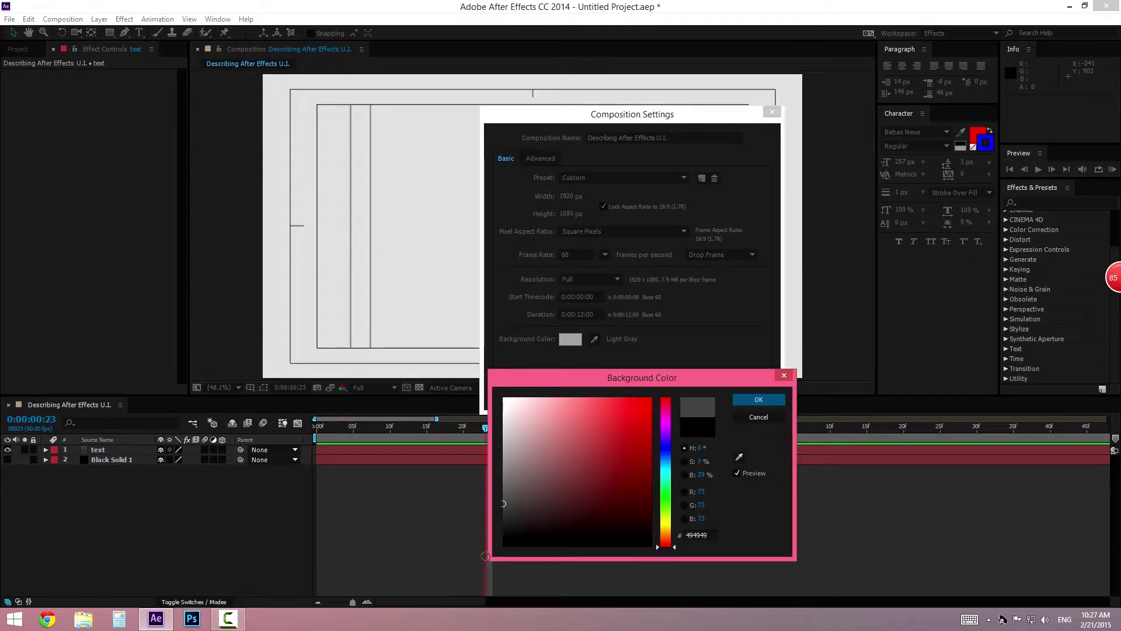
key("Return")
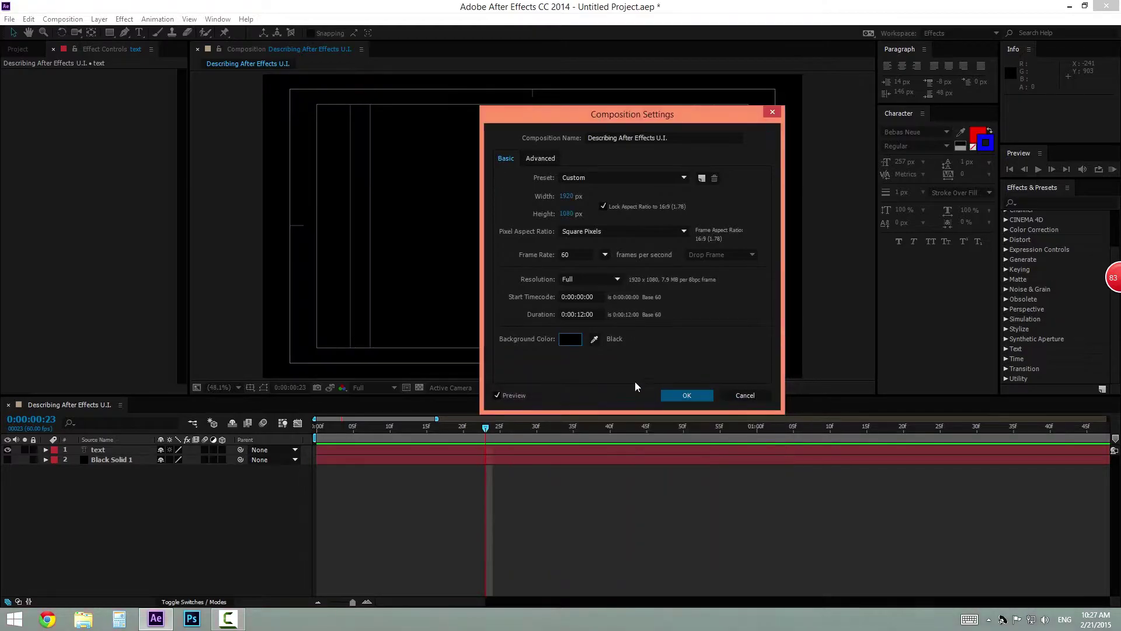
Step: Set the composition's duration to 0:01:12:00, fit the full length in the timeline, and return the playhead to the start
left_click(588, 314)
type("11200")
key("Return")
left_click(870, 426)
left_click(1079, 428)
left_click_drag(1102, 428, 314, 428)
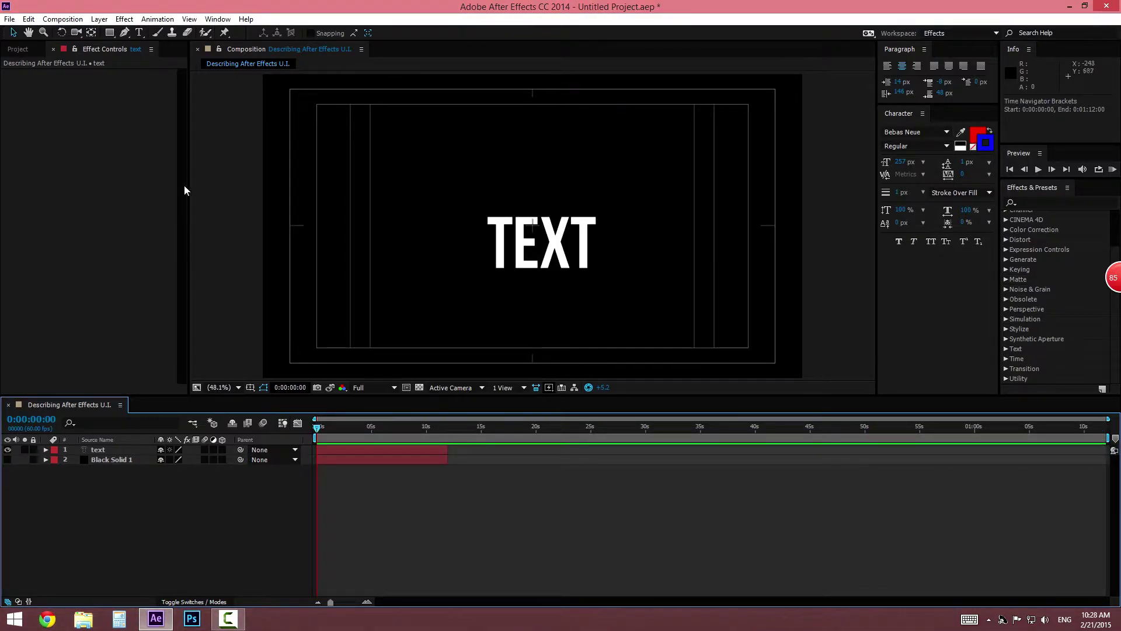
Step: Reopen the composition's settings and review the available frame rates
left_click(62, 20)
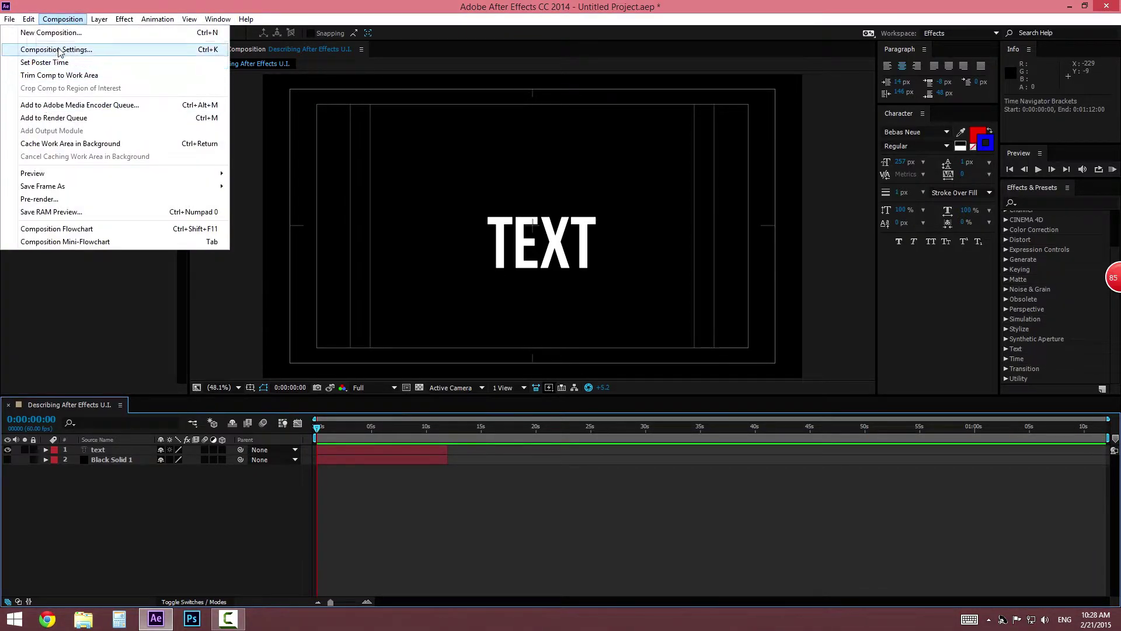
left_click(105, 50)
left_click(568, 255)
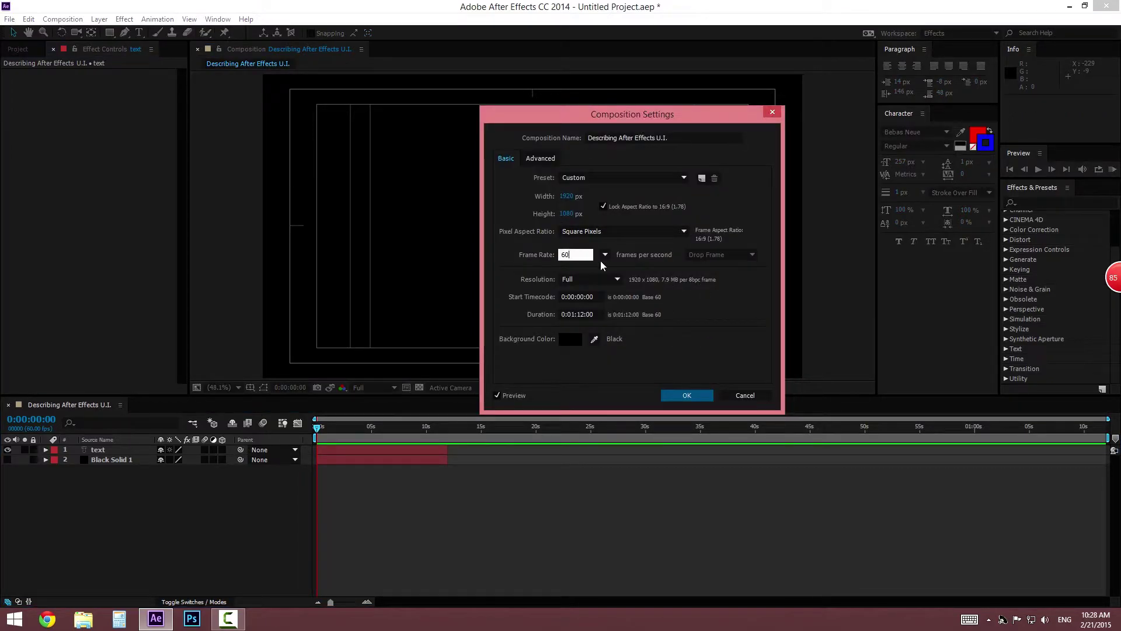
left_click(605, 255)
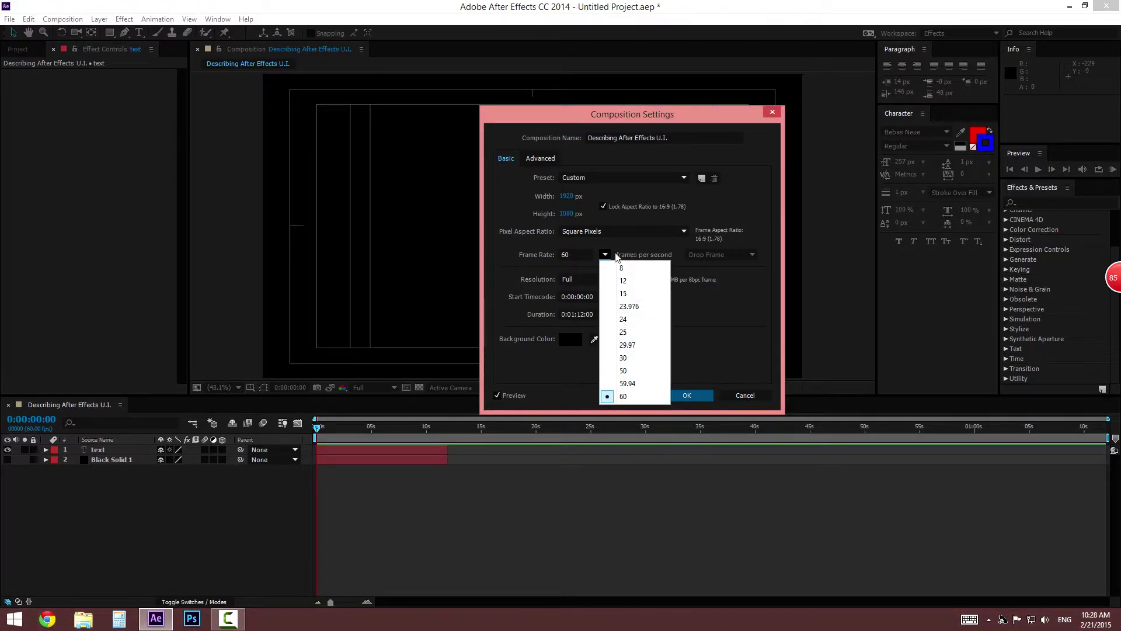
left_click(616, 257)
Step: Sample a dark gray background color with the eyedropper, reset it to black 000000, and confirm the composition settings
left_click(595, 339)
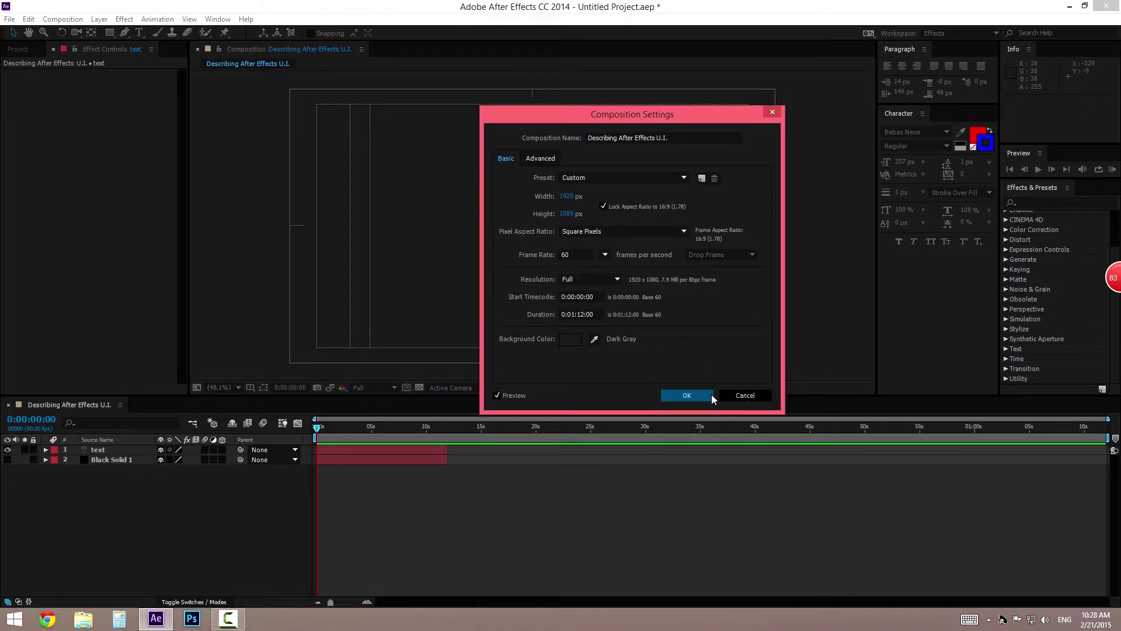
left_click(570, 340)
type("000000")
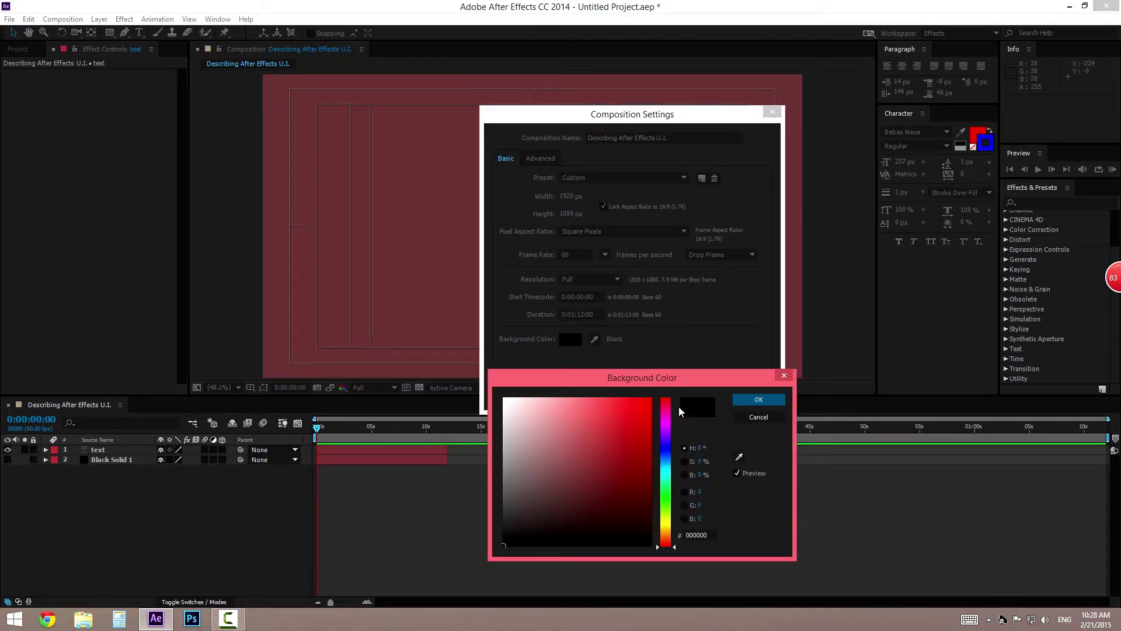
key("Return")
left_click(687, 396)
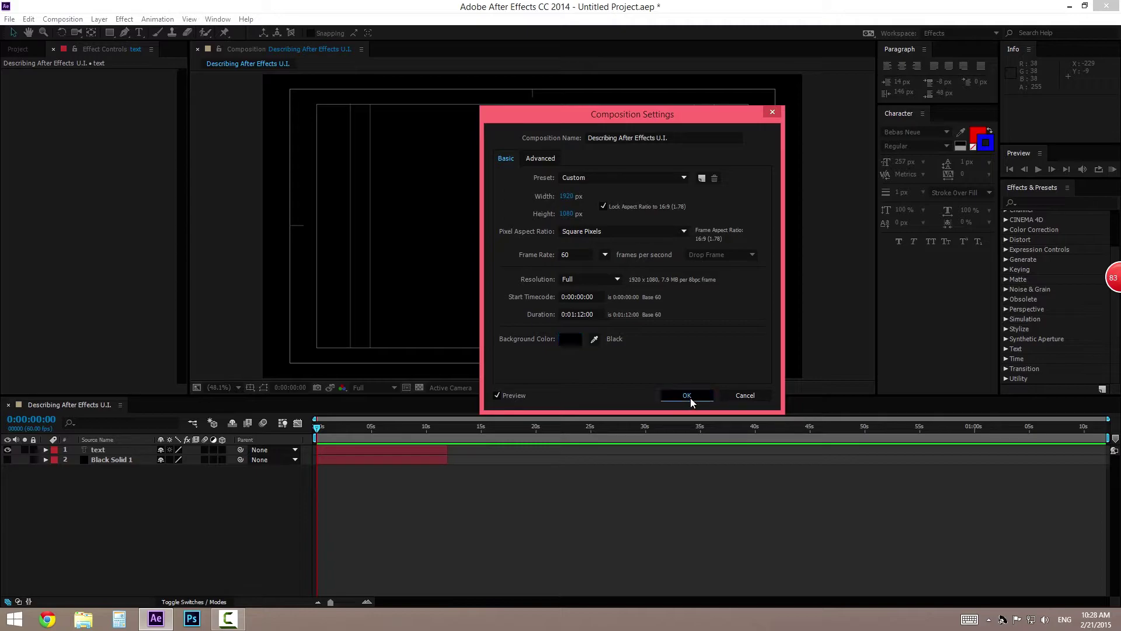